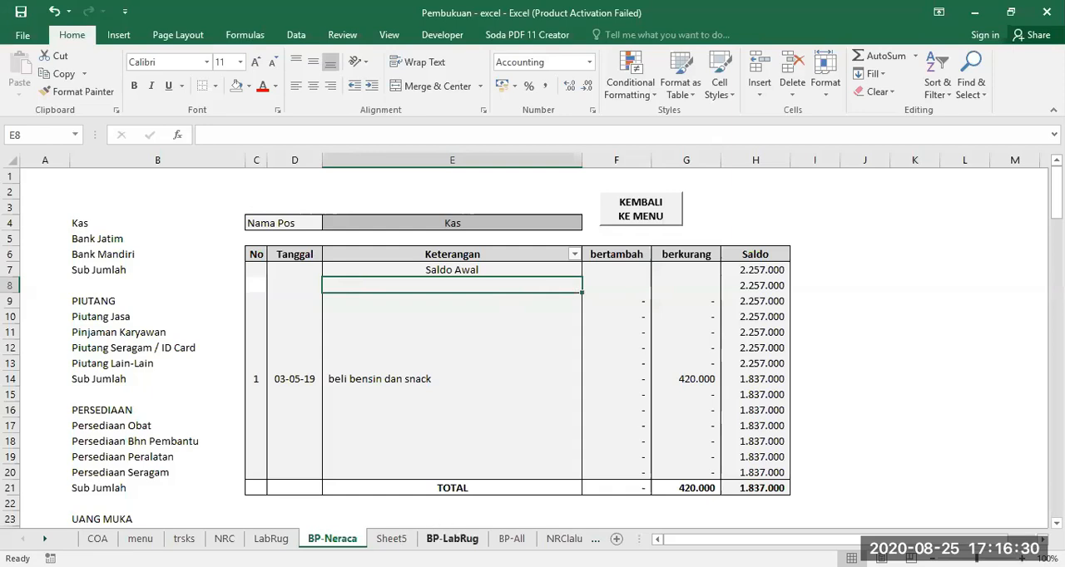
Look over the BP-LabRug and BP-All ledger sheets, and return to the BP-Neraca sheet
left_click(452, 540)
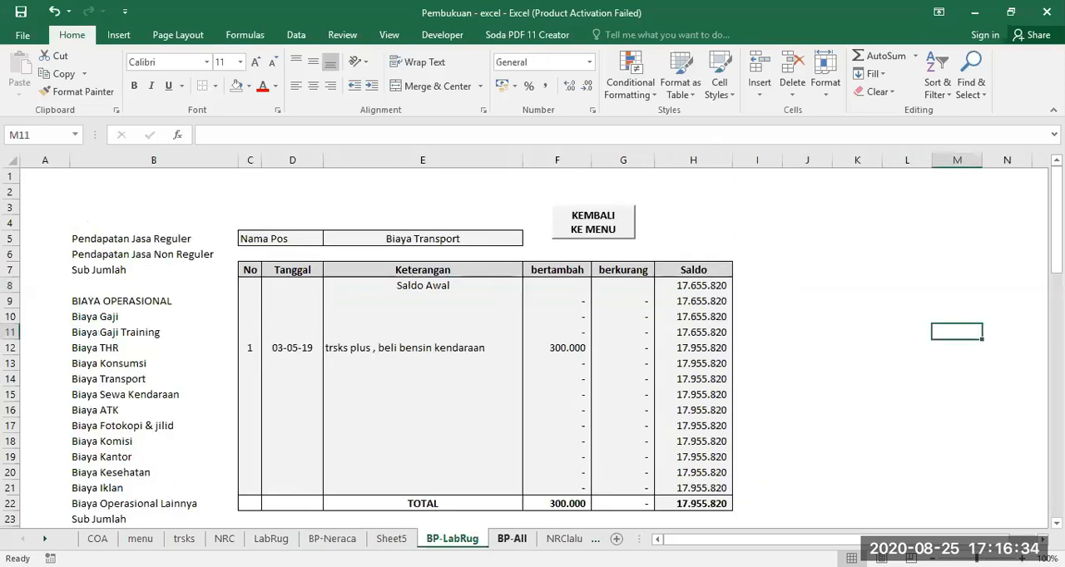
left_click(512, 539)
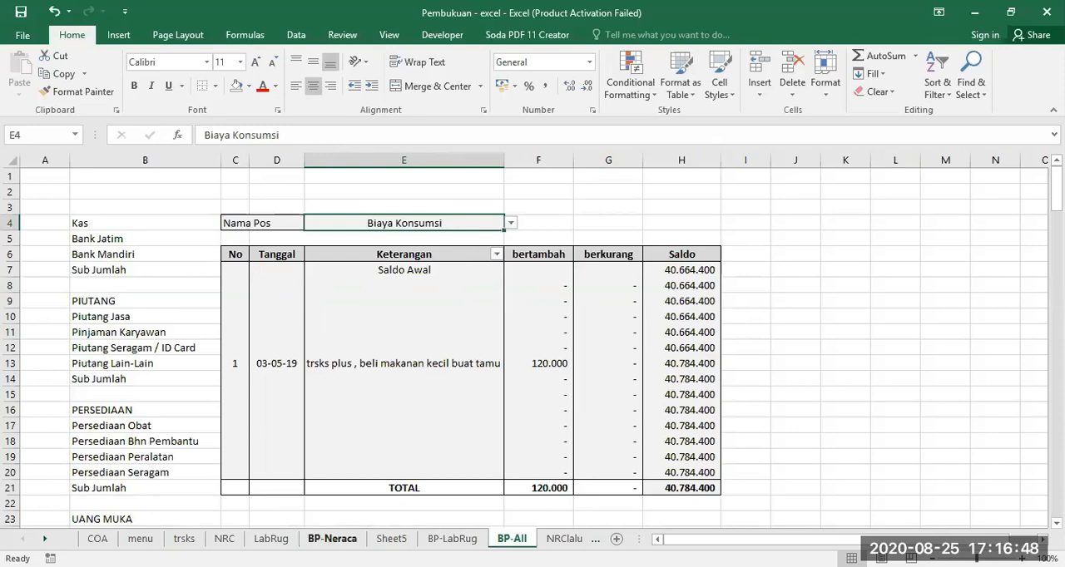
left_click(332, 538)
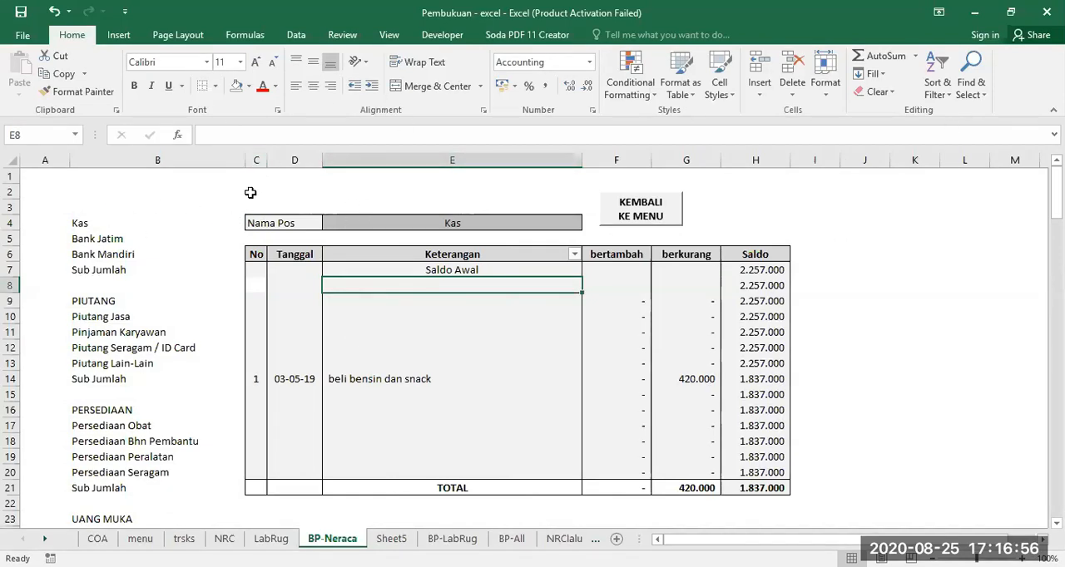
Examine the Nama Pos row on BP-Neraca, its selection cell E4 and the formula in B4
left_click(255, 222)
left_click(12, 223)
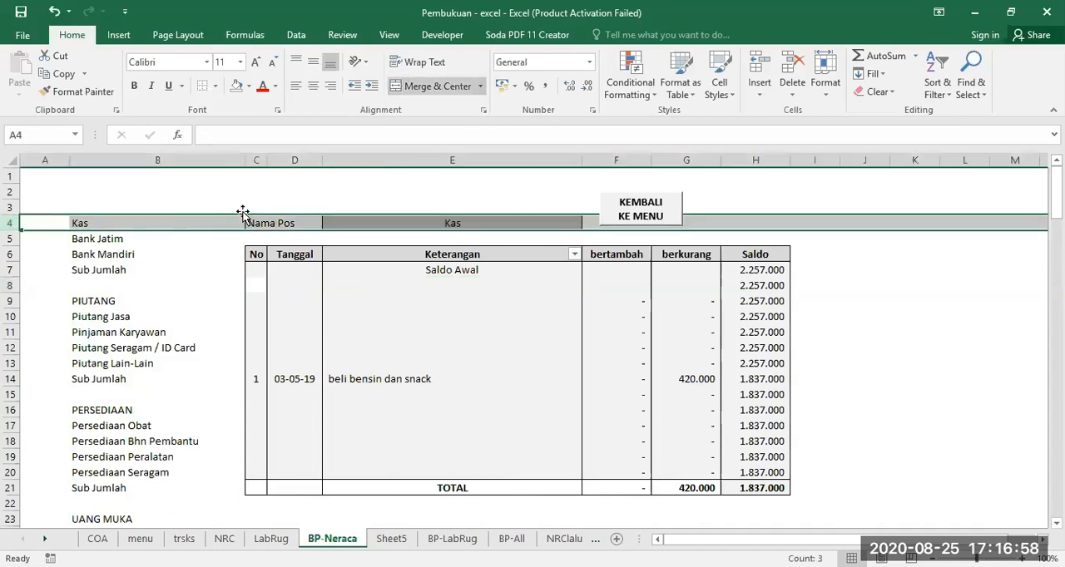
left_click(255, 223)
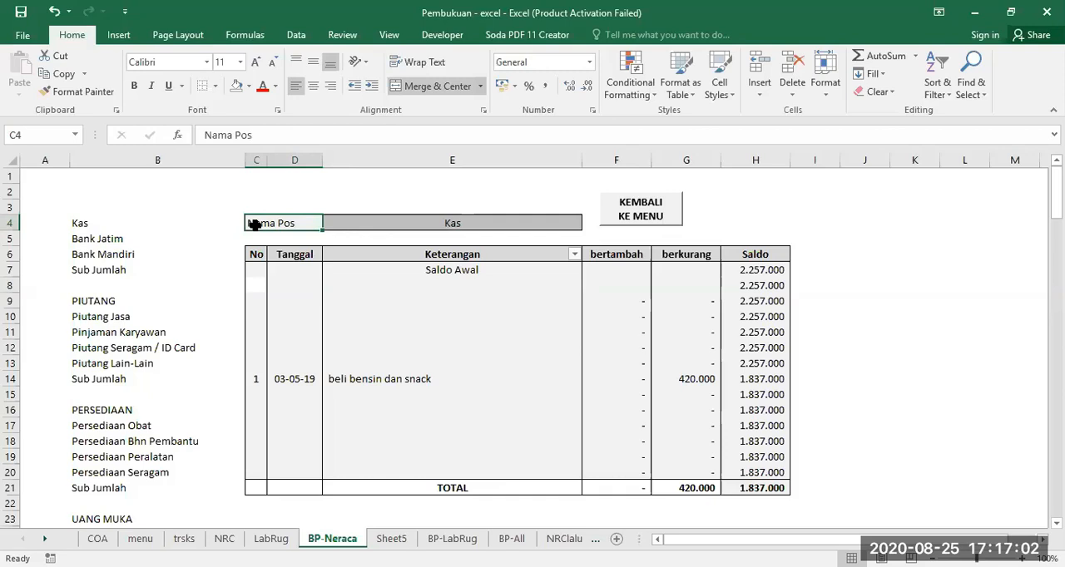
left_click(442, 222)
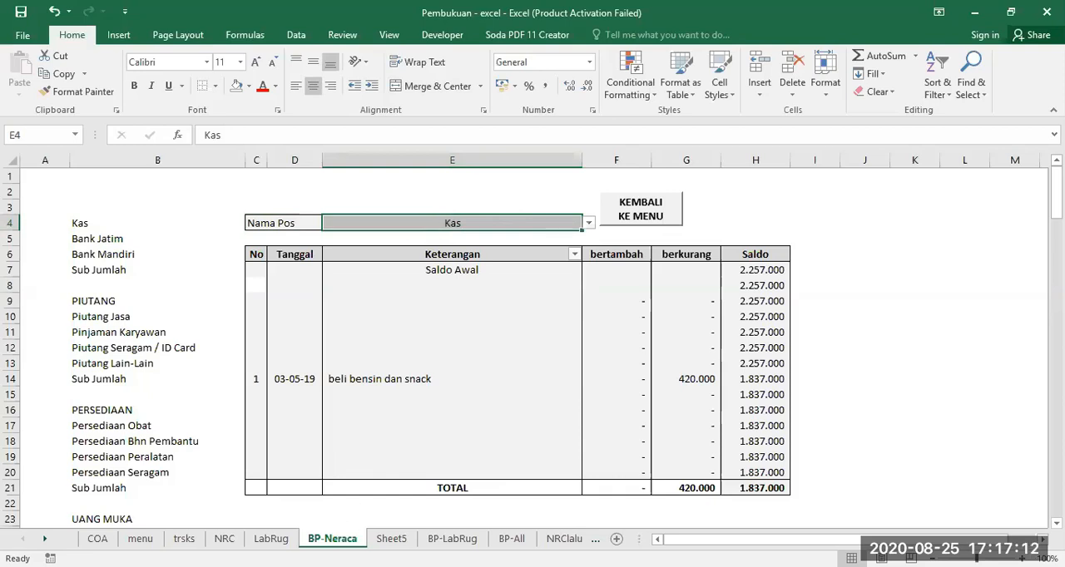
left_click(92, 227)
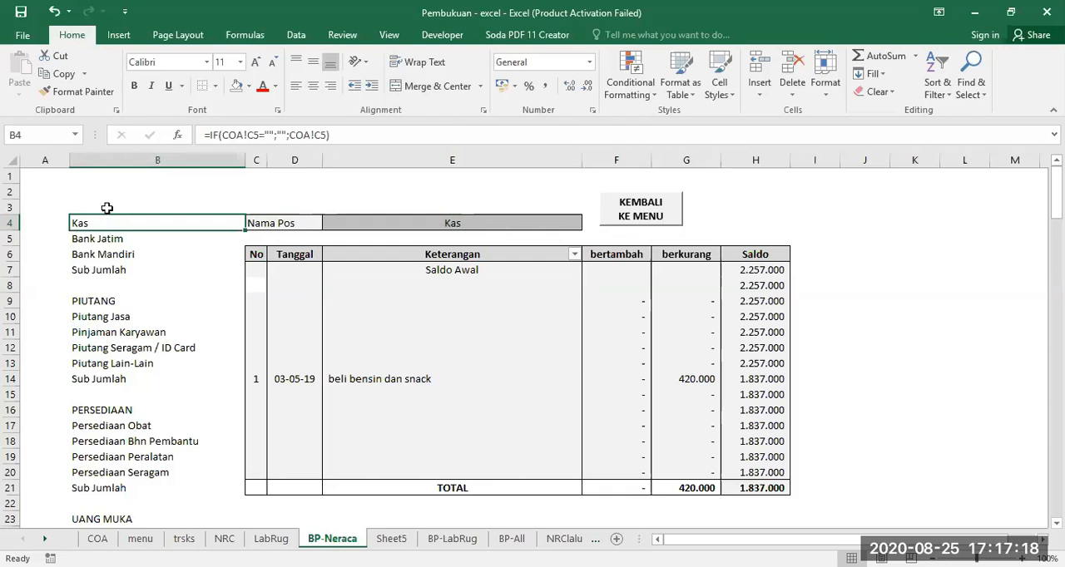
left_click(108, 205)
left_click(117, 190)
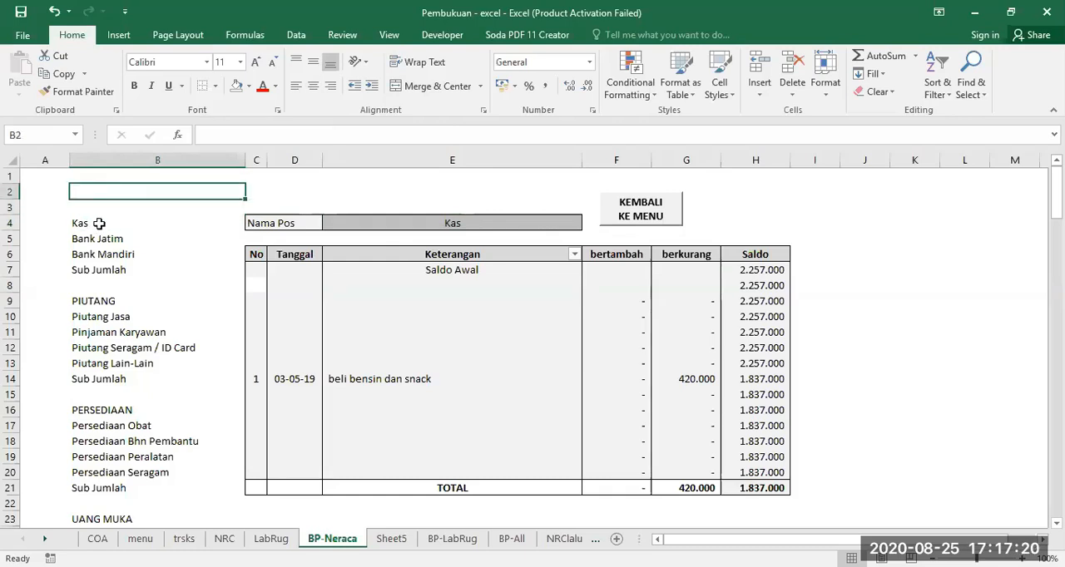
Enter the formula =IF(COA!C5="";"";COA!C5) in cell B4 to pull the account name from the COA sheet
left_click(103, 220)
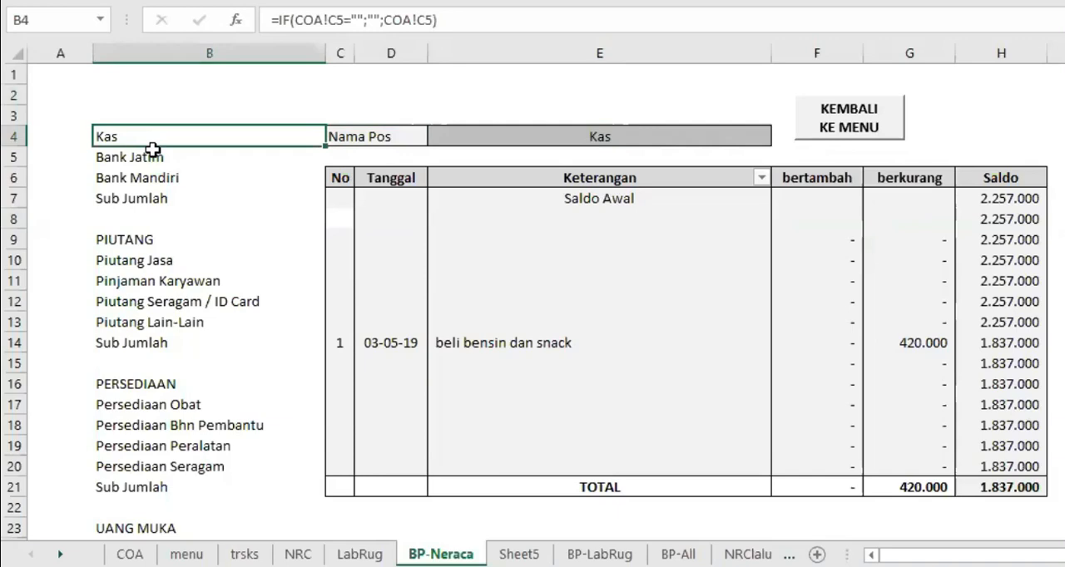
type("=I")
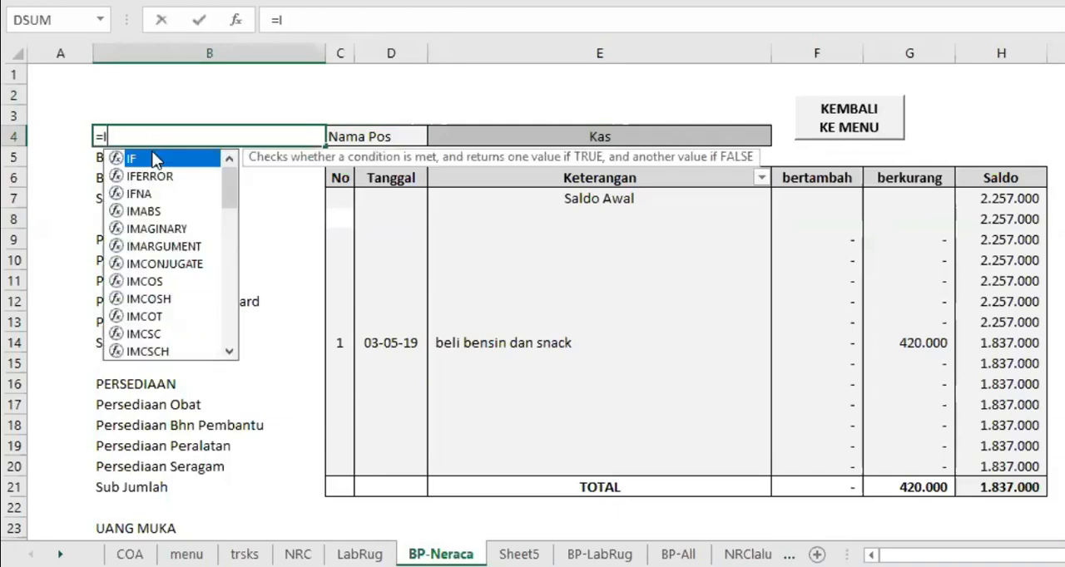
type("F(")
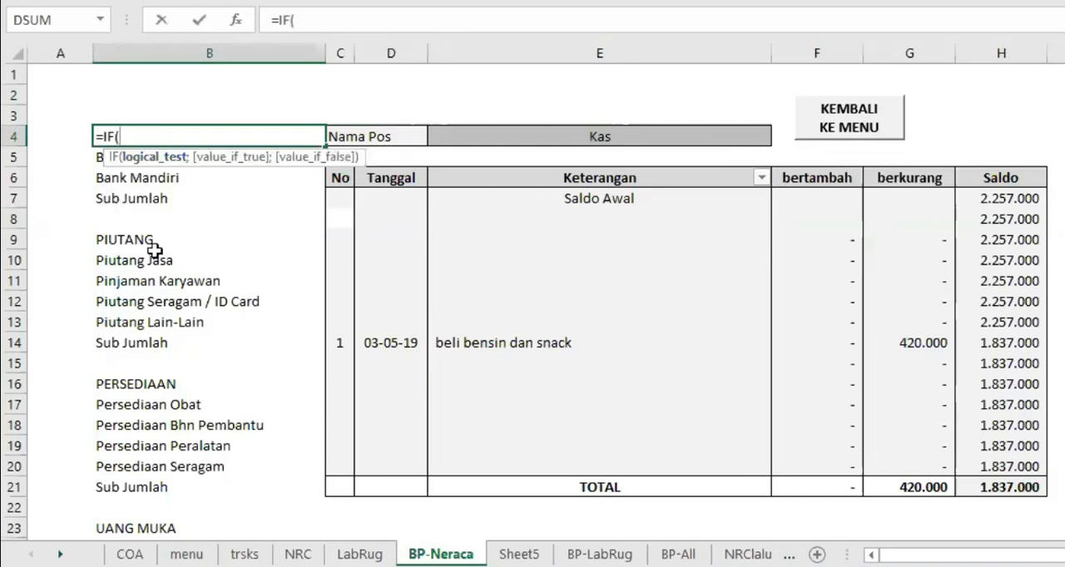
left_click(129, 554)
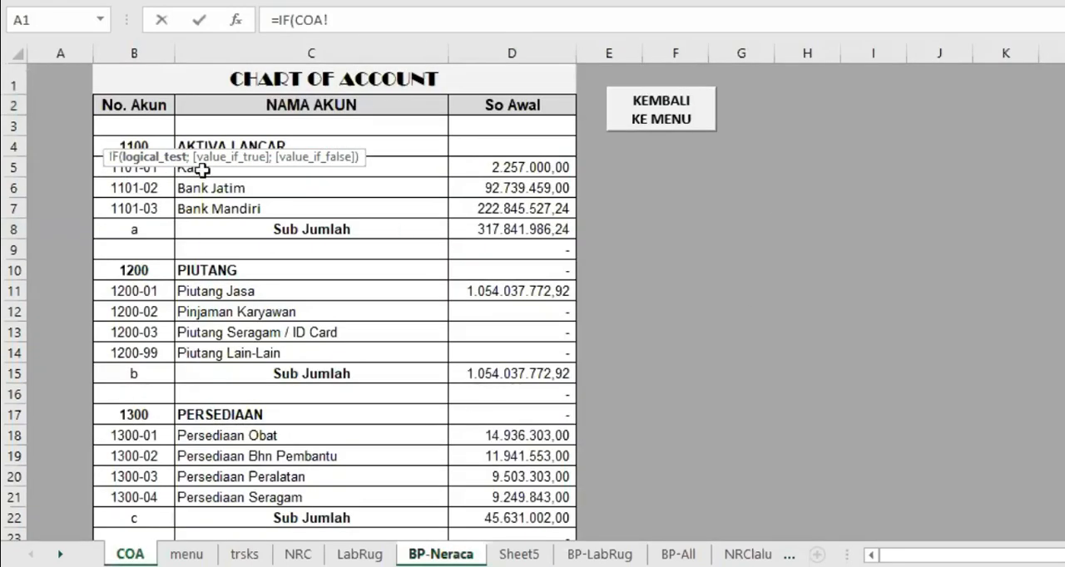
left_click(392, 166)
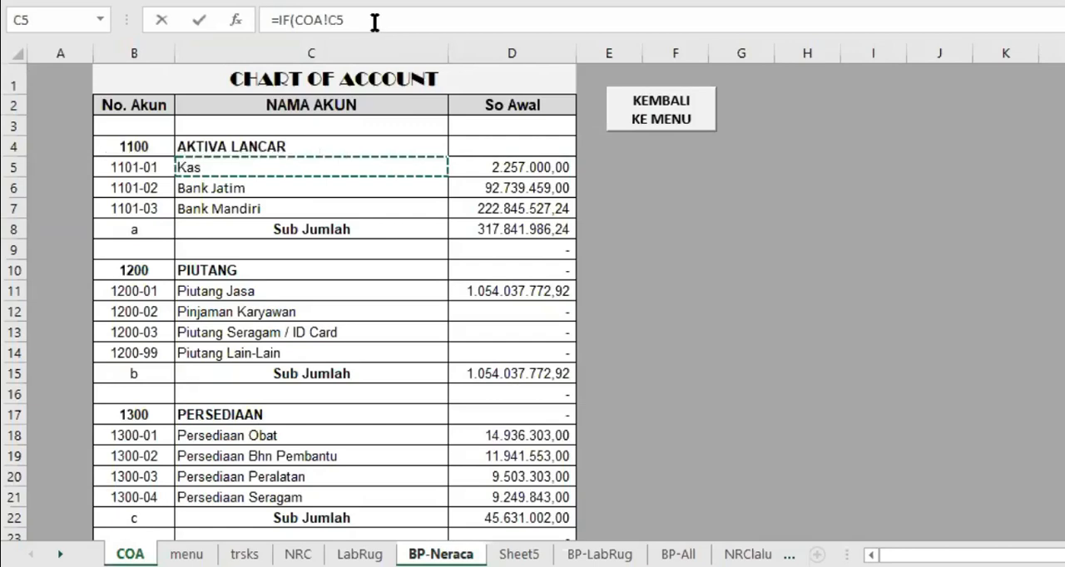
type("=\"\"")
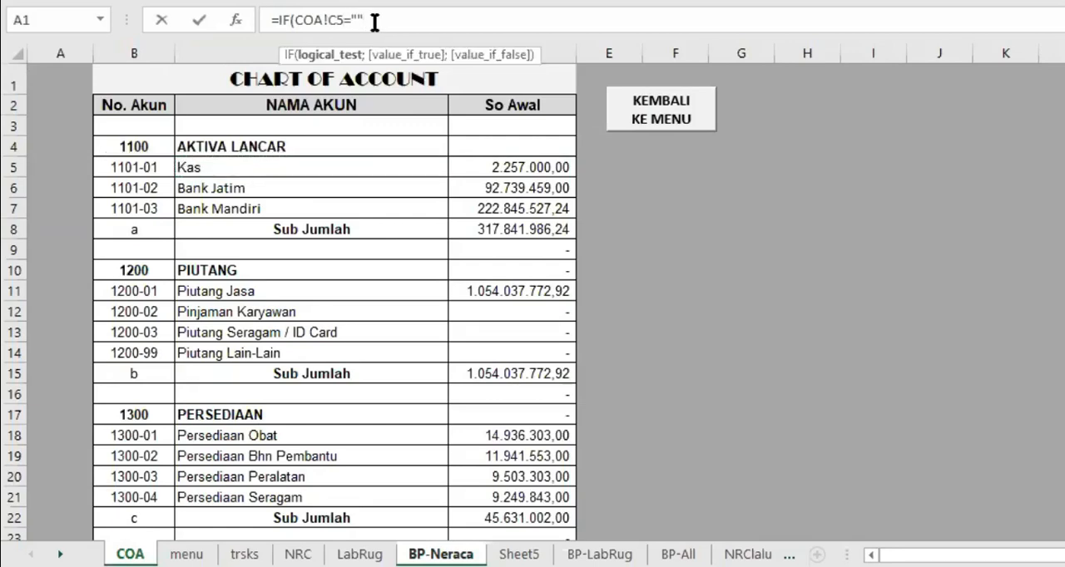
type(";\"")
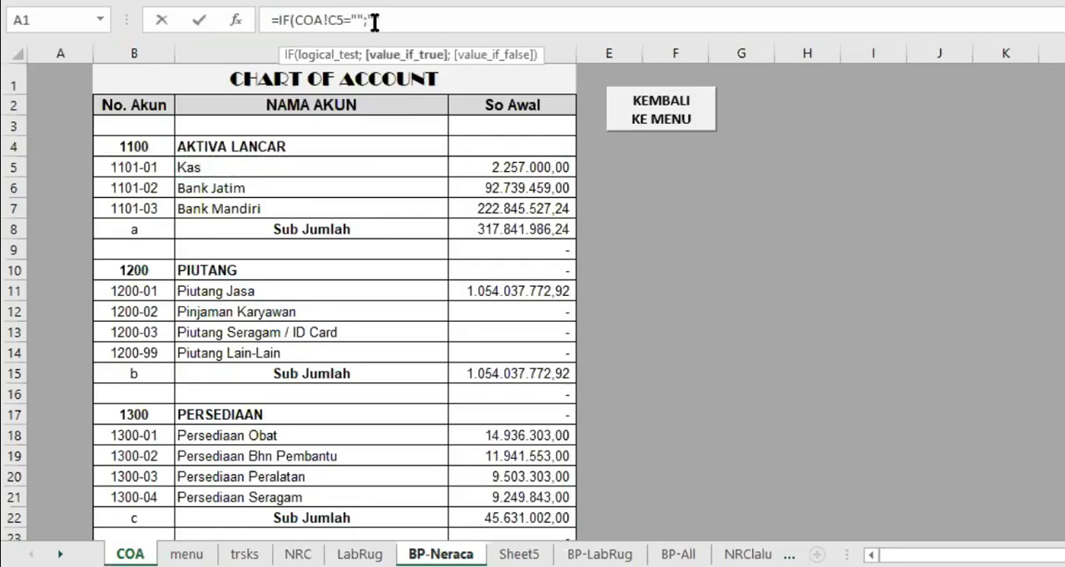
type("\";")
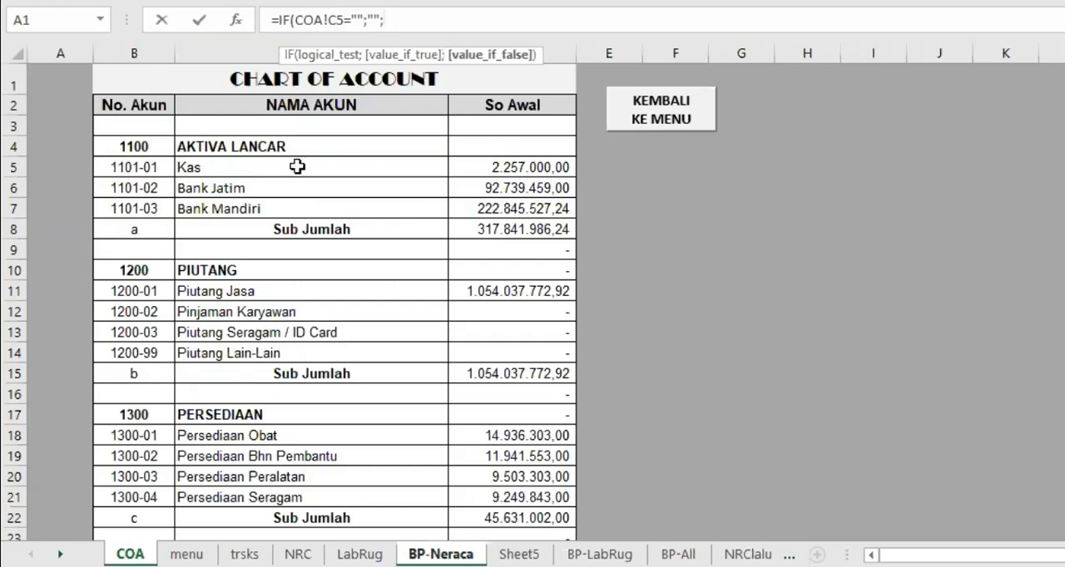
left_click(214, 165)
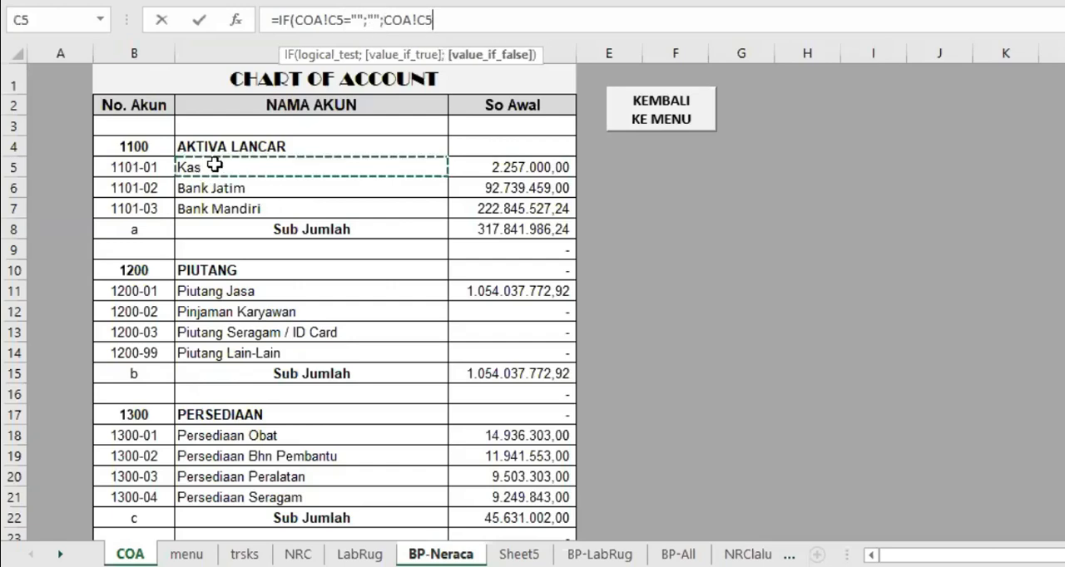
type(")")
key("Return")
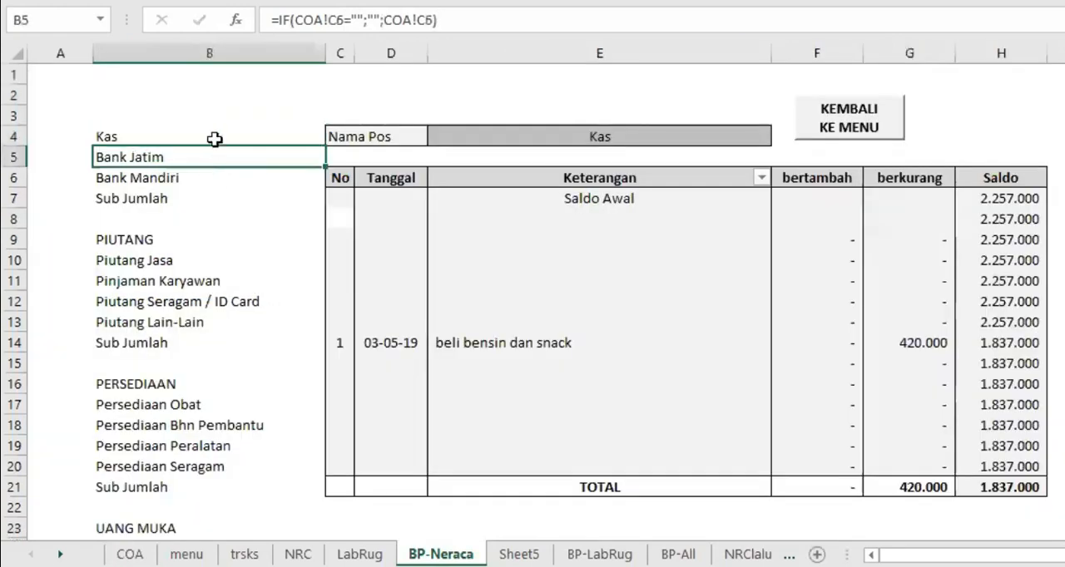
Fill the B4 formula down column B to row 92, and clear the income entries in B91:B92
left_click(208, 138)
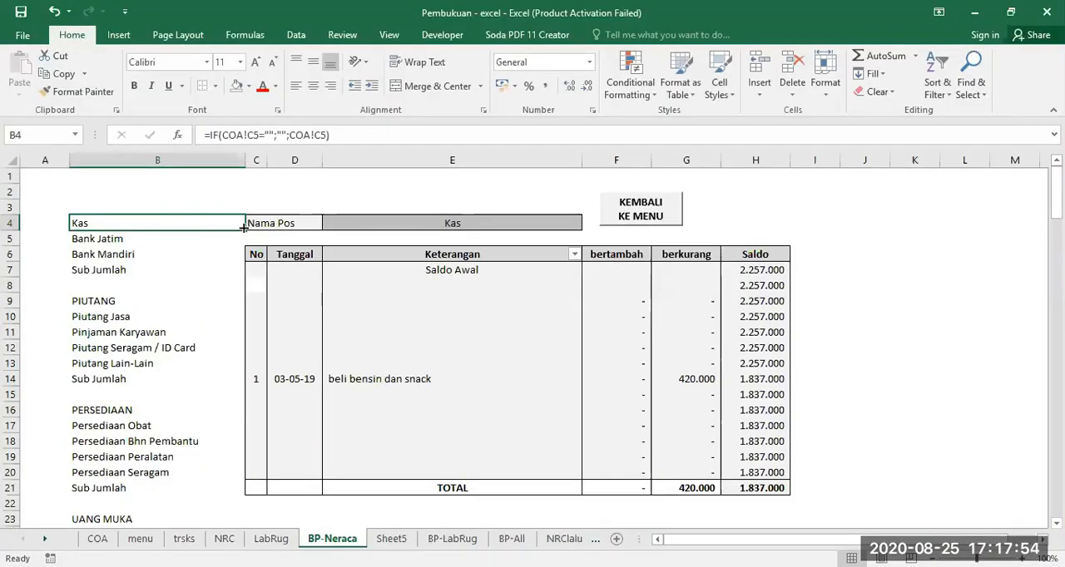
mouse_move(243, 226)
left_mouse_down()
mouse_move(199, 523)
mouse_move(209, 442)
mouse_move(209, 460)
mouse_move(192, 452)
left_mouse_up()
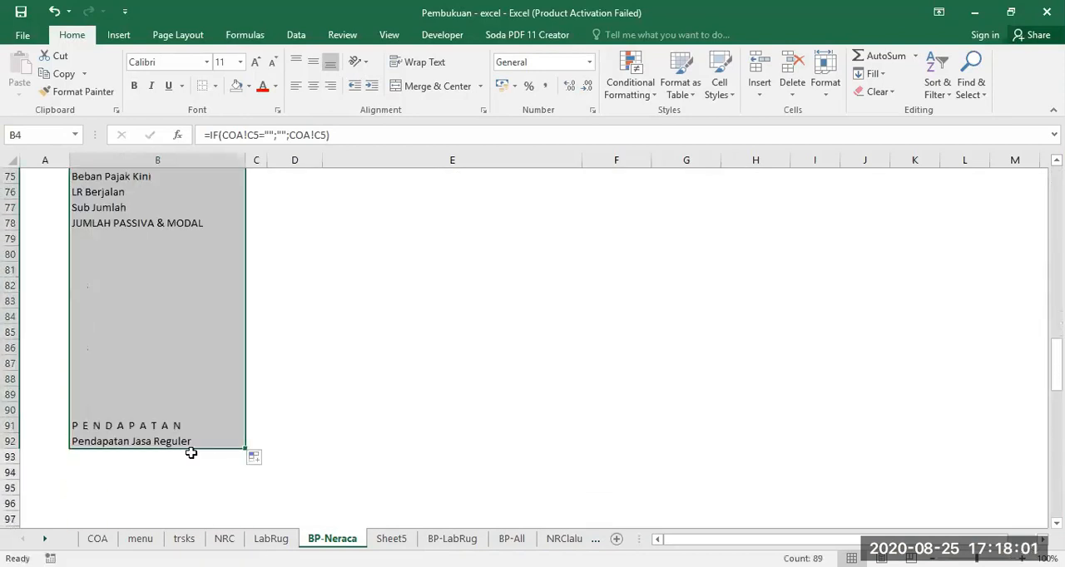
left_click(114, 425)
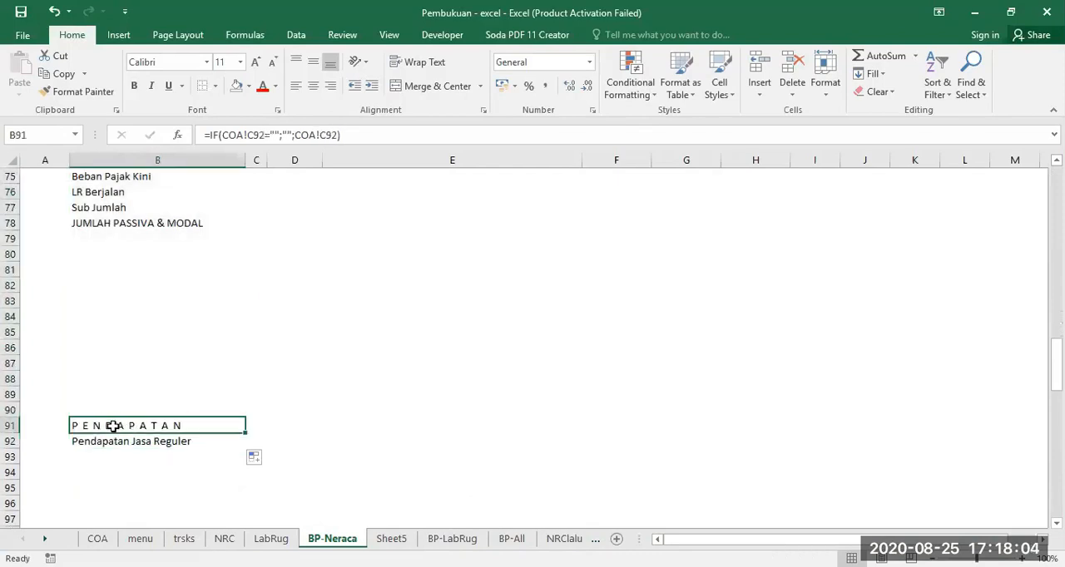
left_click_drag(112, 426, 111, 437)
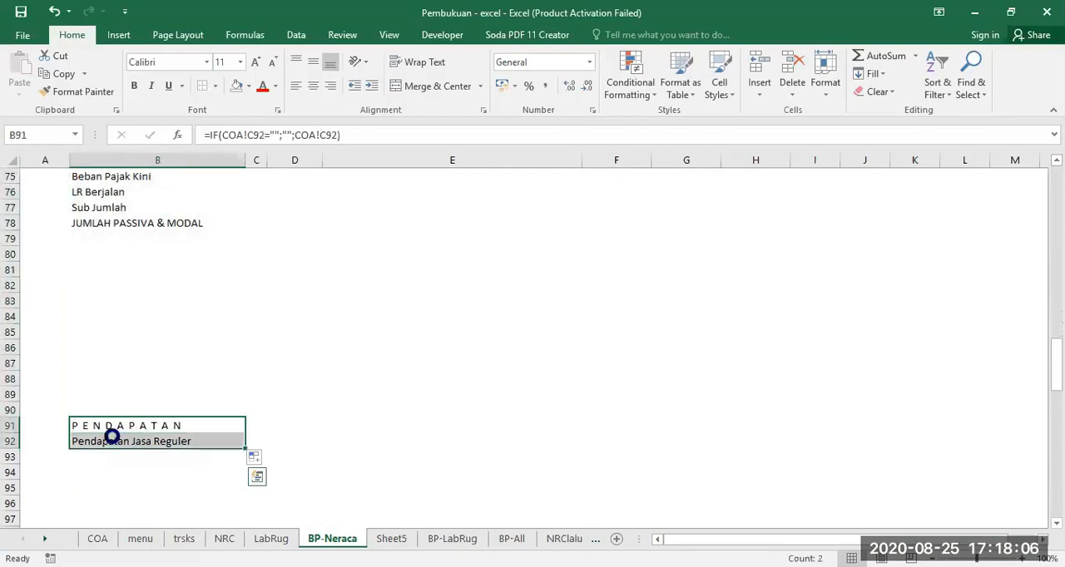
key("Delete")
Highlight cell B90 with a yellow fill to mark the end of the account list
left_click(139, 409)
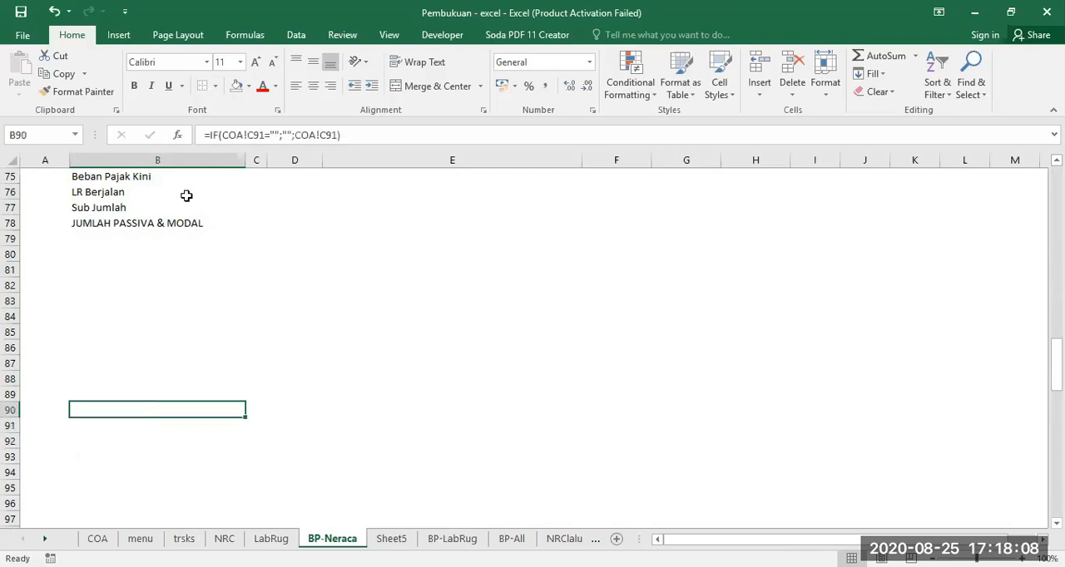
left_click(249, 88)
left_click(276, 210)
left_click(118, 376)
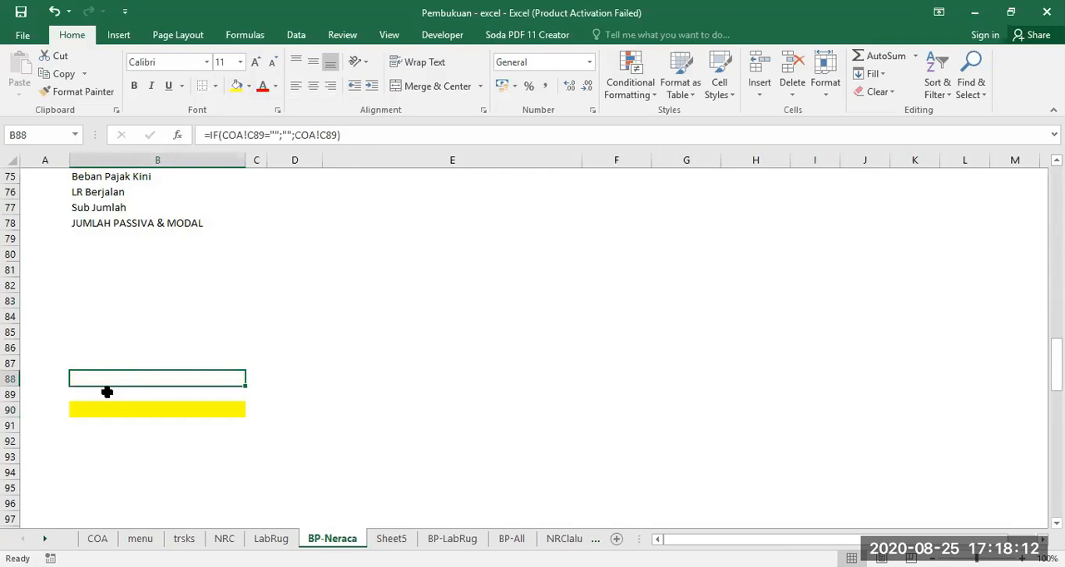
left_click(100, 408)
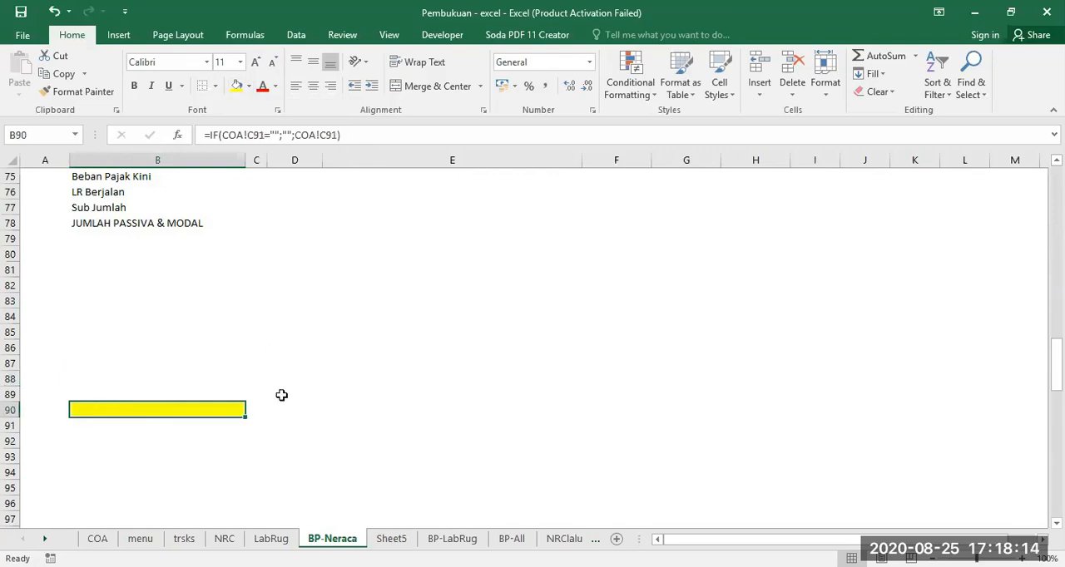
Set the data validation of the Nama Pos selection cell E4 to allow a List
scroll(280, 397, "up", 20)
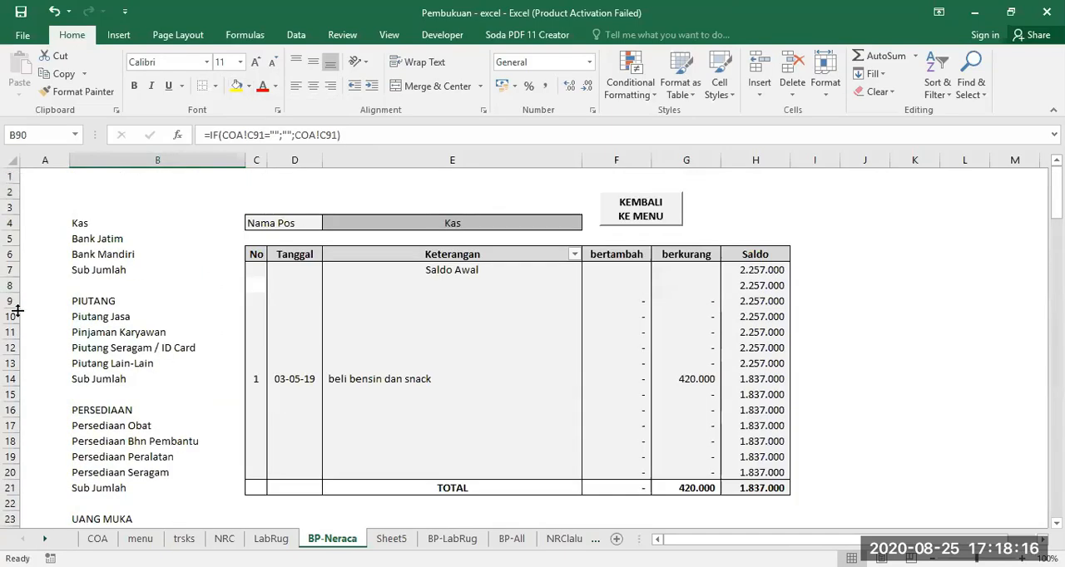
left_click(446, 224)
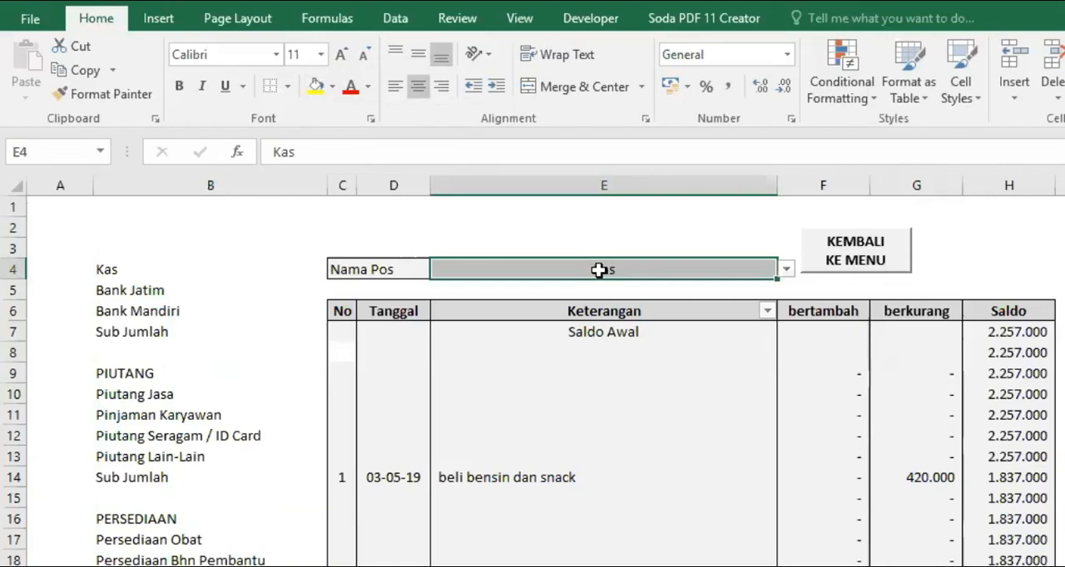
left_click(396, 20)
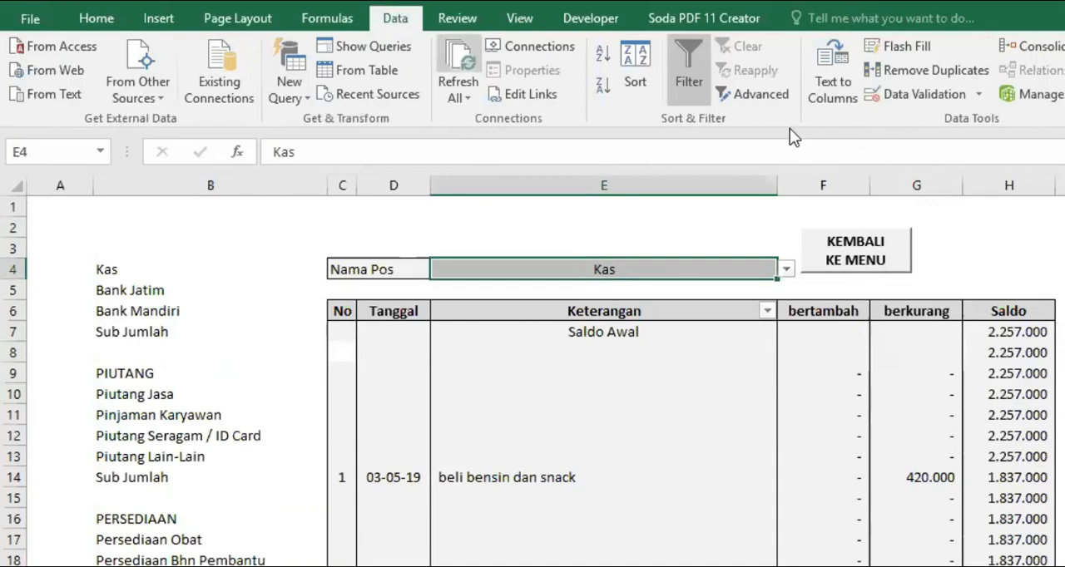
left_click(915, 94)
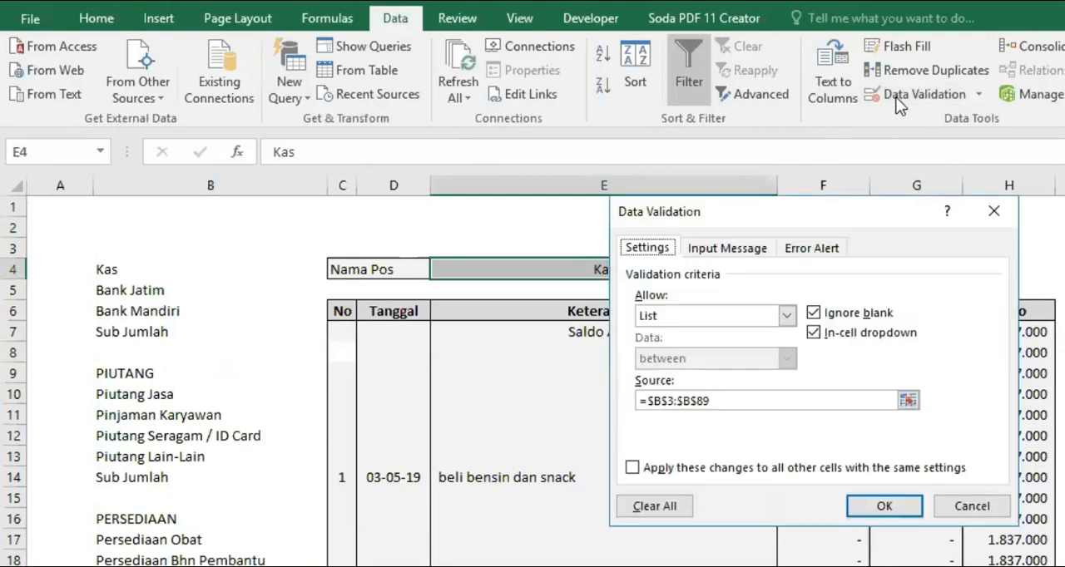
left_click(786, 315)
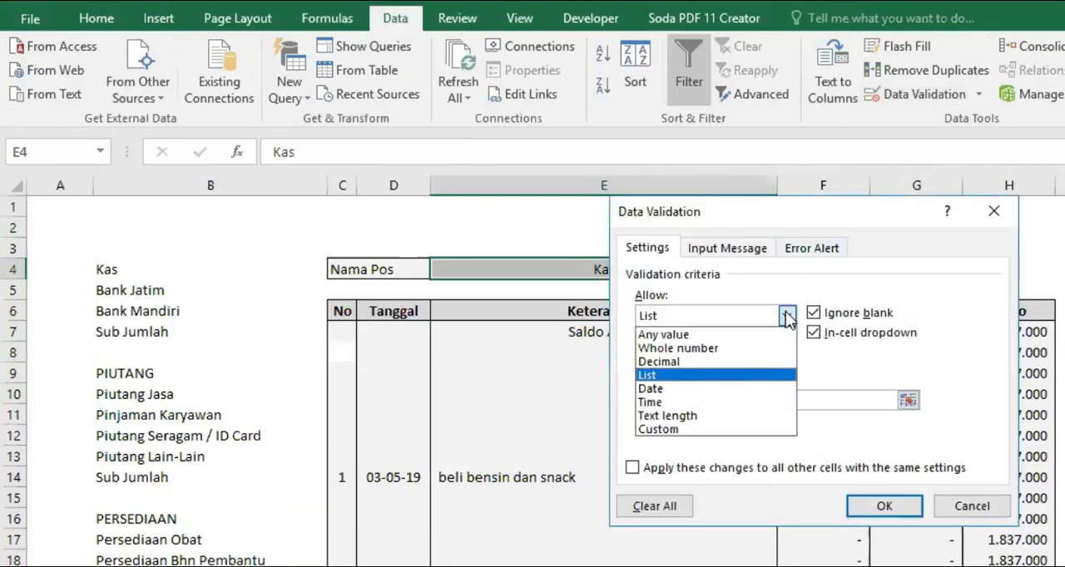
left_click(748, 336)
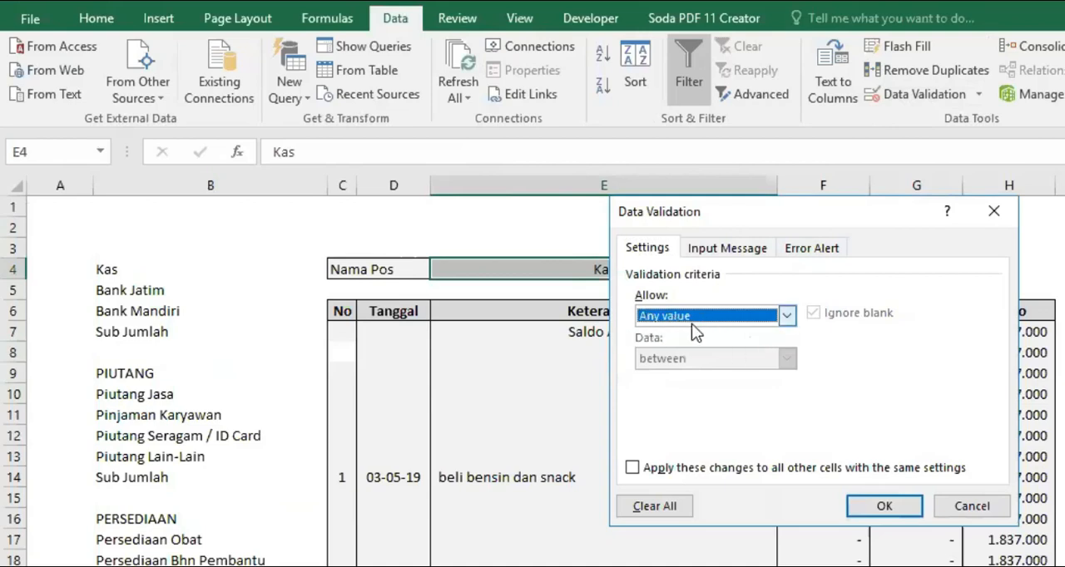
left_click(785, 314)
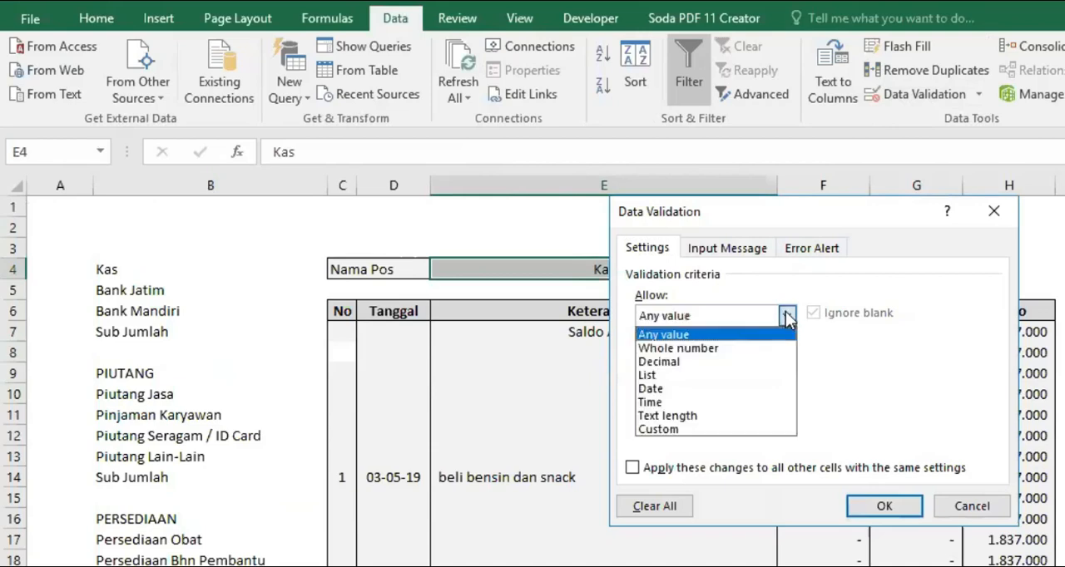
left_click(664, 376)
Set the source of E4's list validation to =$B$3:$B$90 and apply the validation
left_click(709, 402)
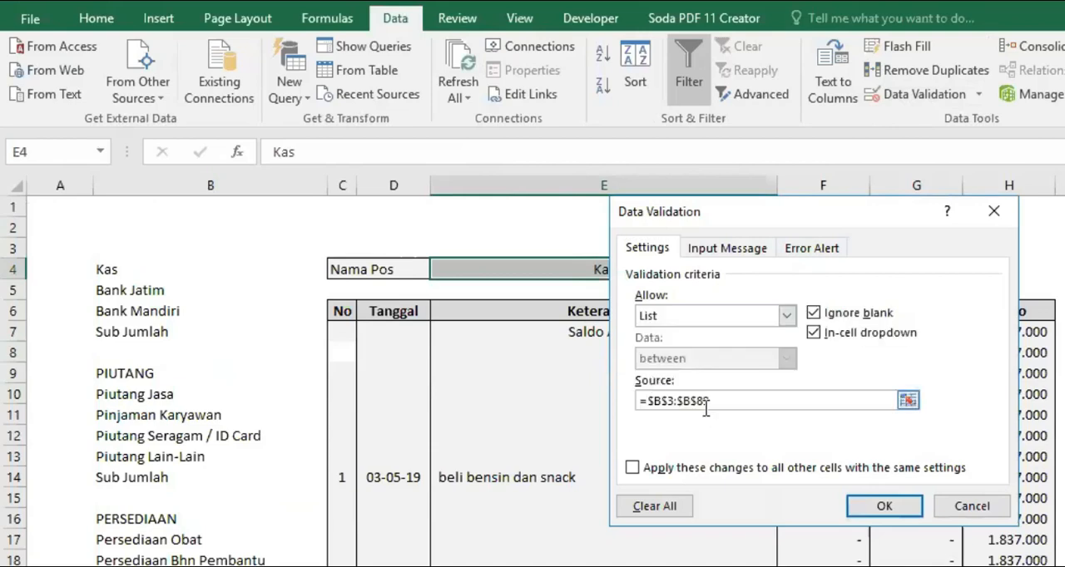
left_click(682, 405)
left_click_drag(712, 401, 623, 396)
key("BackSpace")
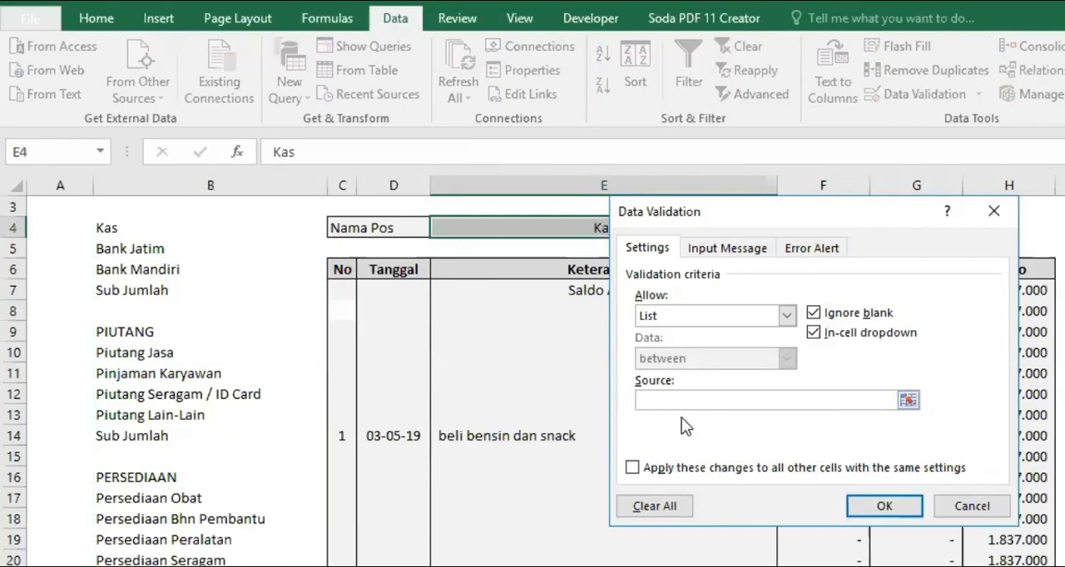
type("=")
left_click(153, 207)
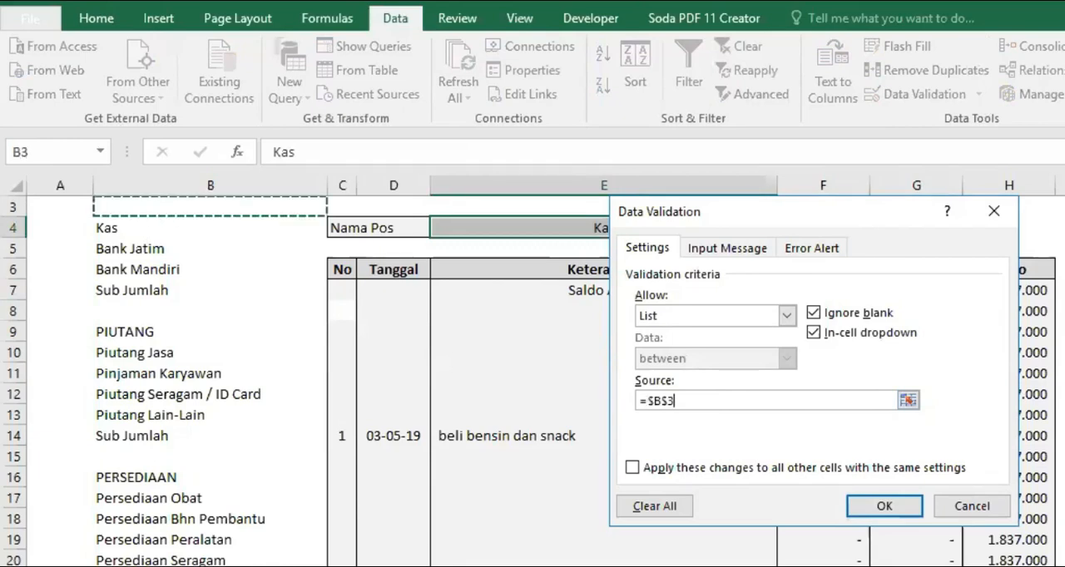
scroll(533, 381, "up", 1)
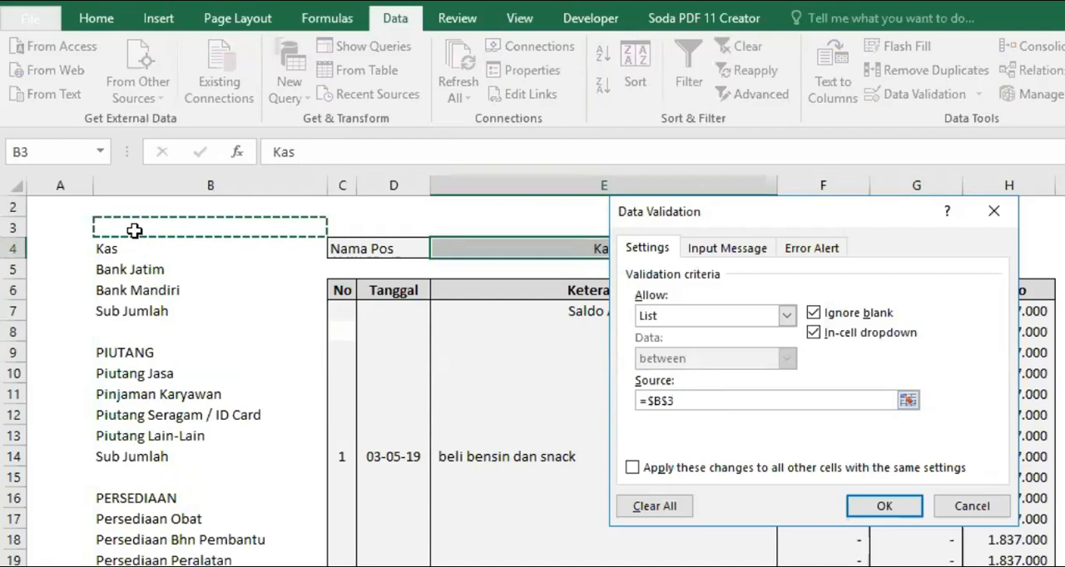
left_click_drag(134, 231, 166, 565)
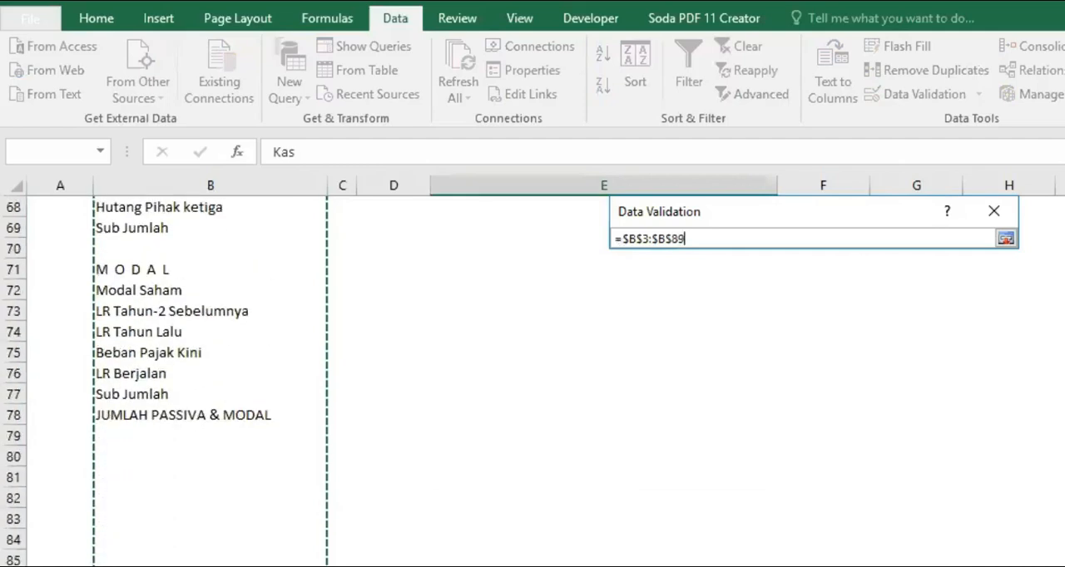
left_click_drag(166, 565, 166, 565)
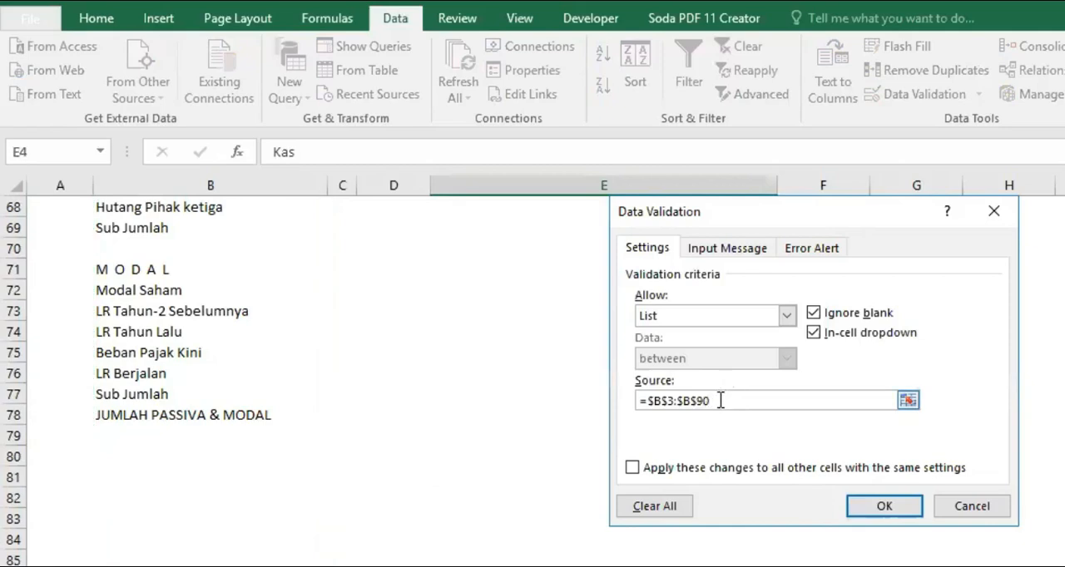
left_click(882, 503)
Look through the Nama Pos dropdown in E4 from its first entries to the end of the account list
scroll(546, 381, "up", 20)
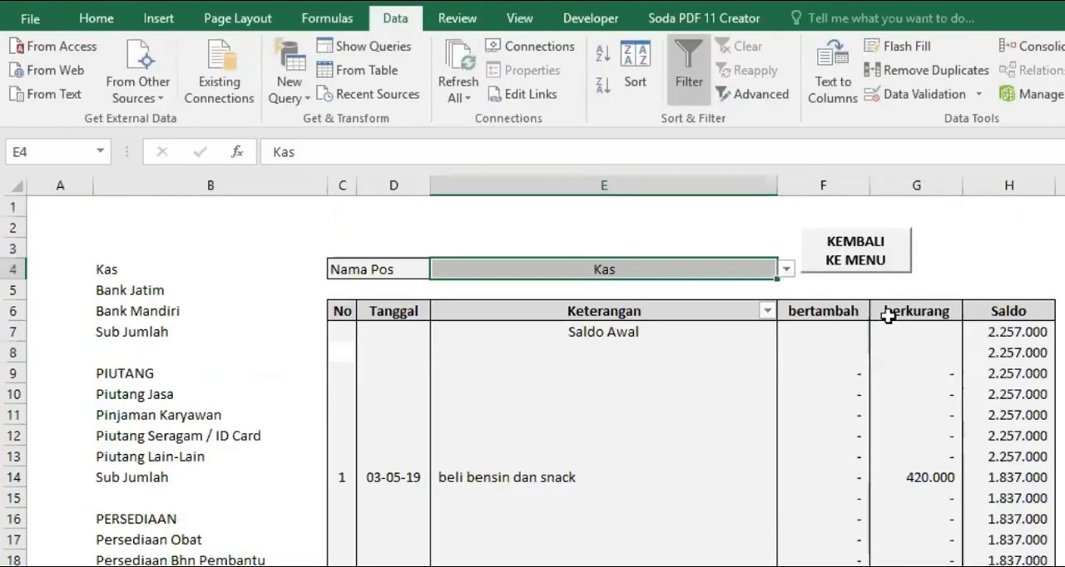
left_click(783, 269)
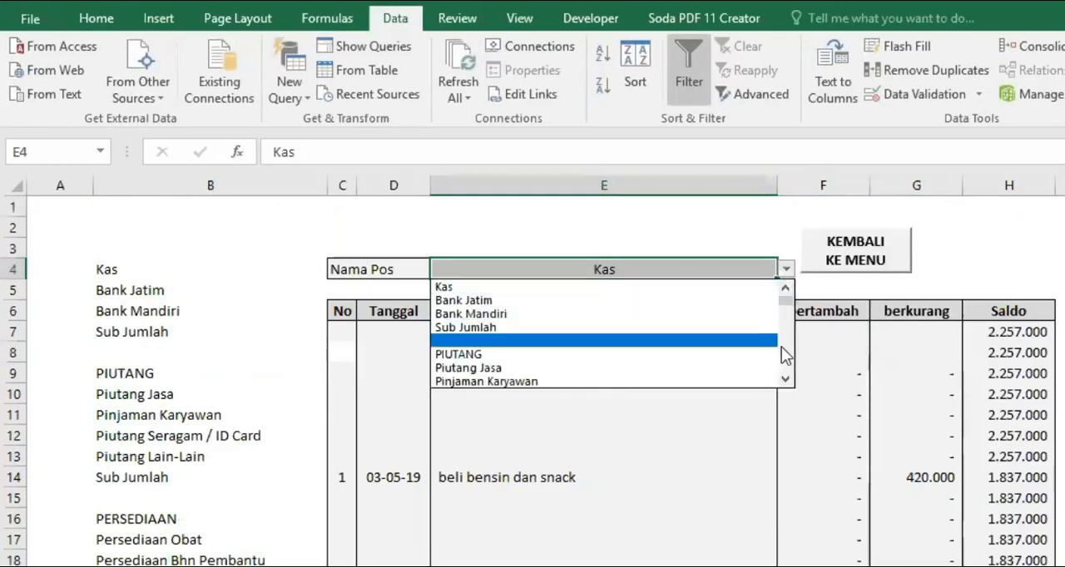
left_click_drag(784, 311, 789, 363)
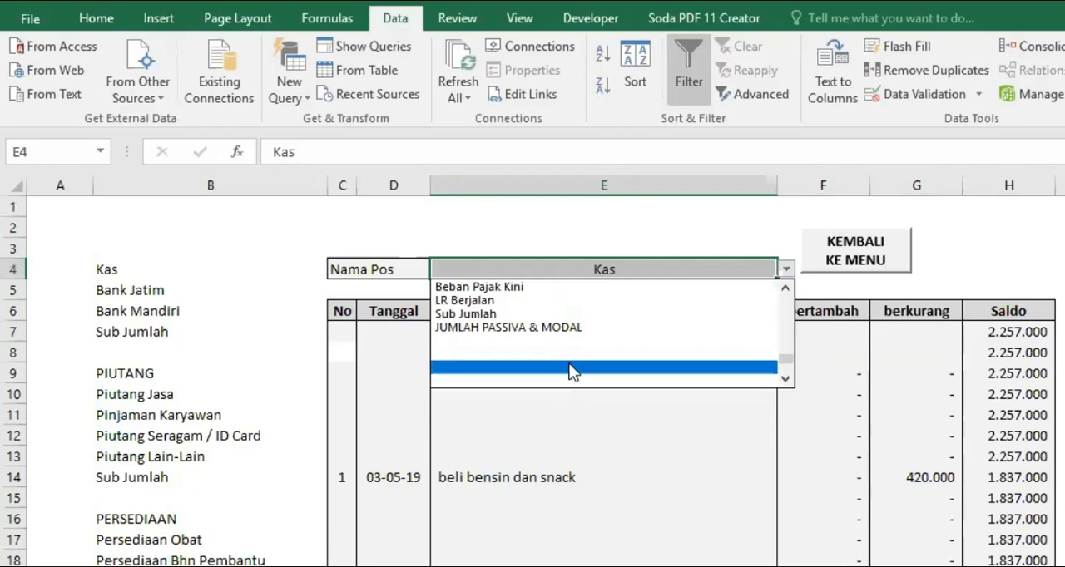
key("Escape")
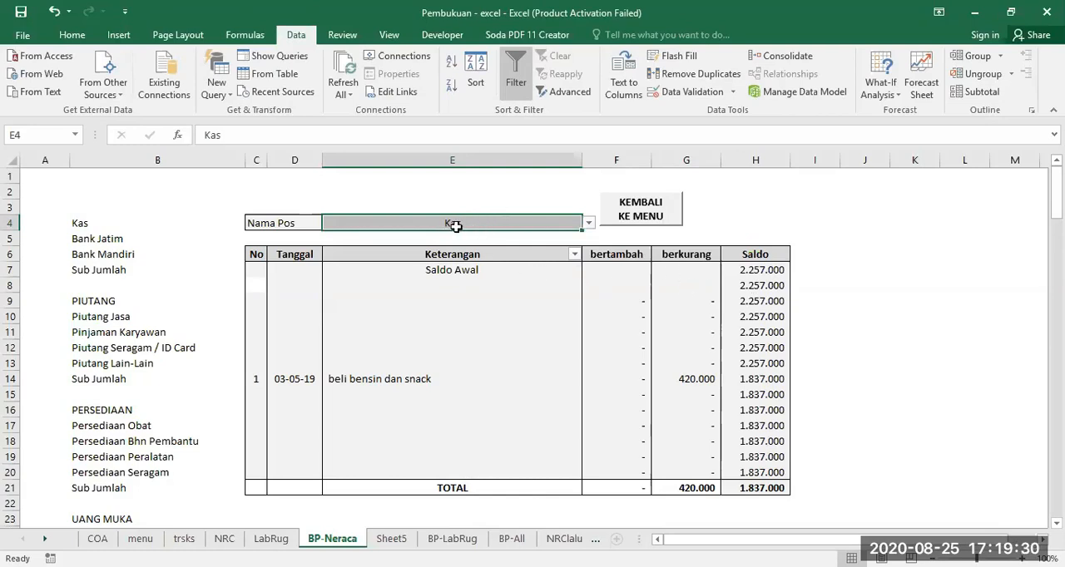
Clear the existing formula from the Saldo Awal balance cell H7
left_click(755, 272)
left_click(446, 270)
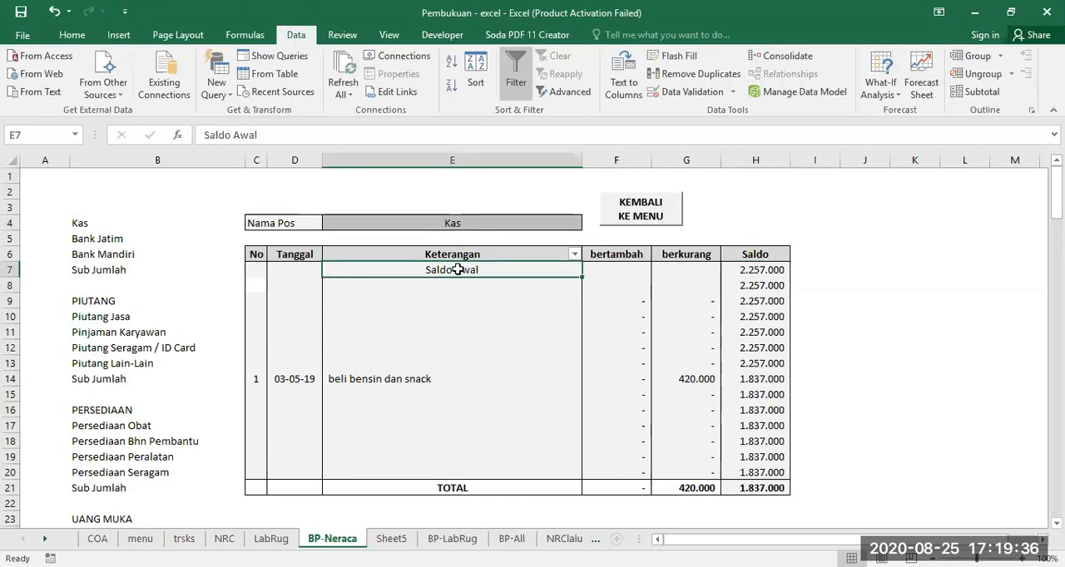
left_click(752, 269)
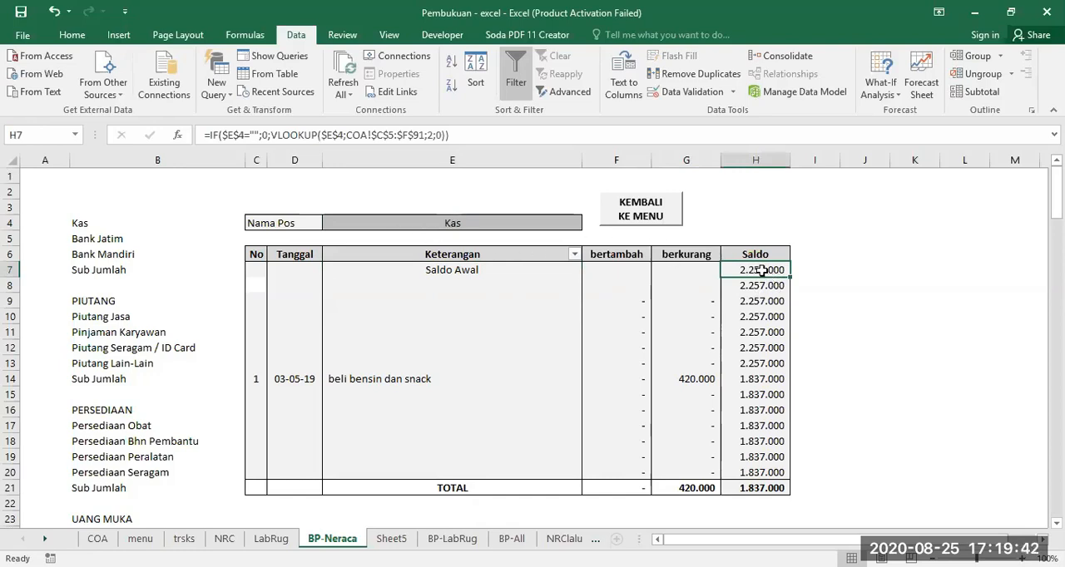
key("Delete")
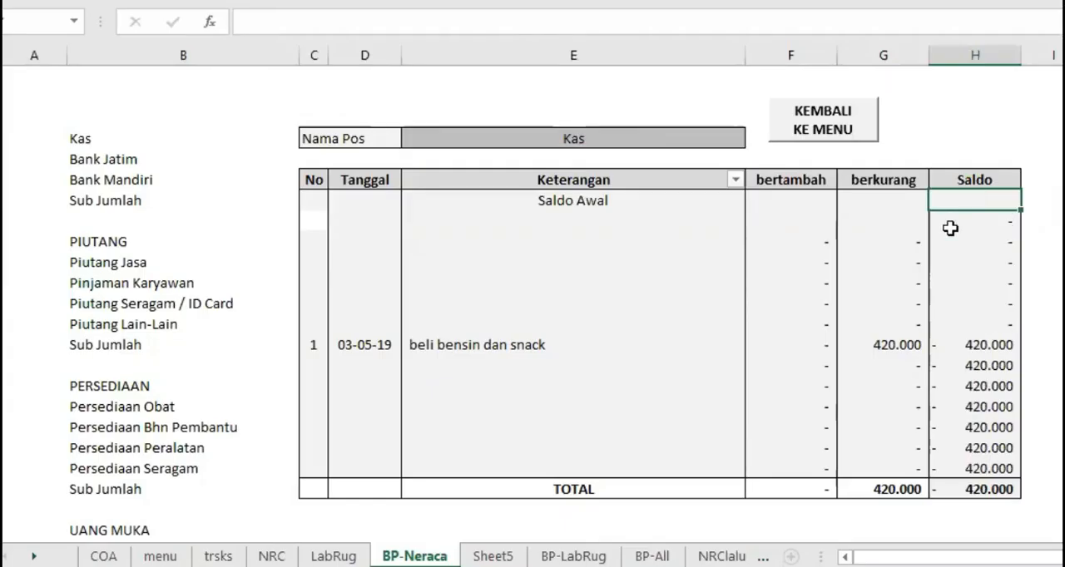
Start a formula in H7 that tests whether the Nama Pos cell is empty: =IF($E$4=""
type("=I")
double_click(949, 222)
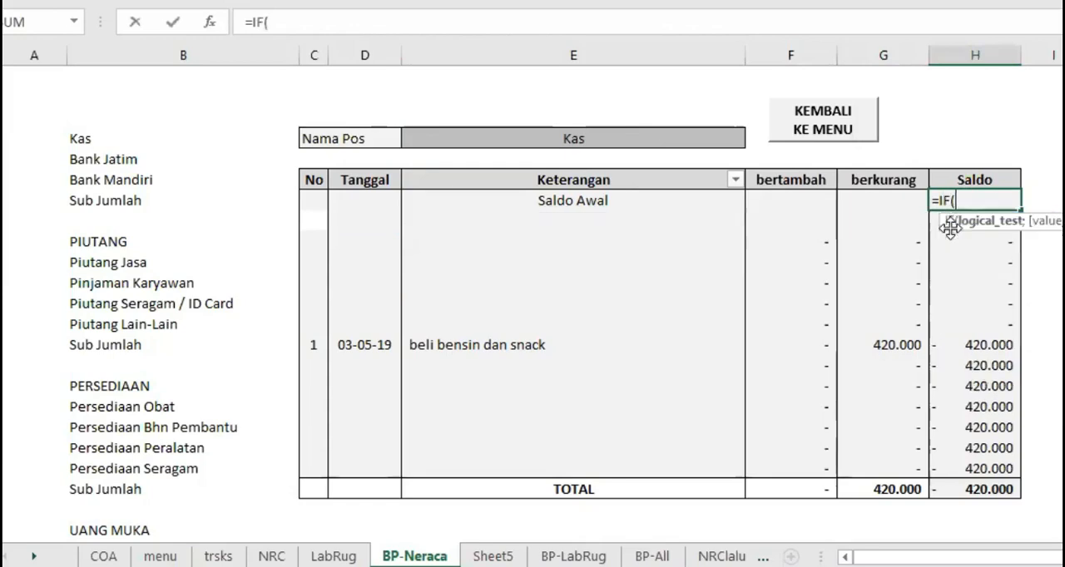
left_click(580, 135)
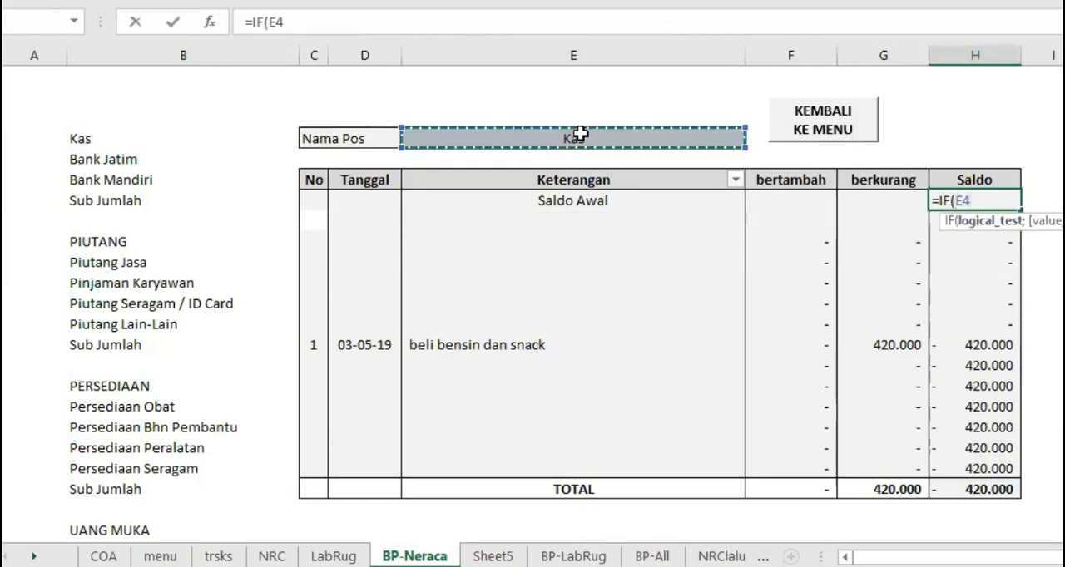
key("F4")
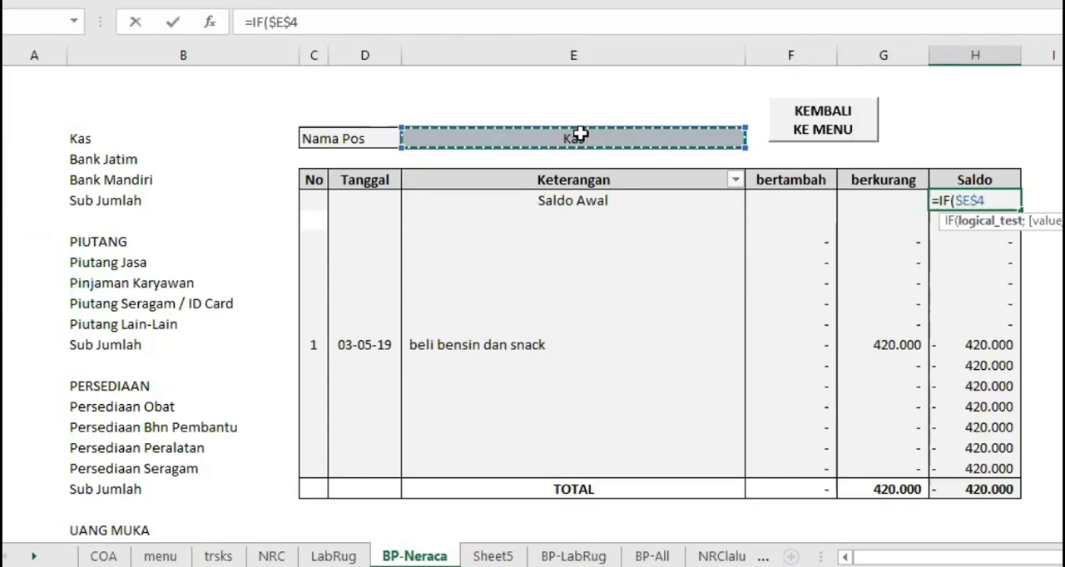
left_click(310, 23)
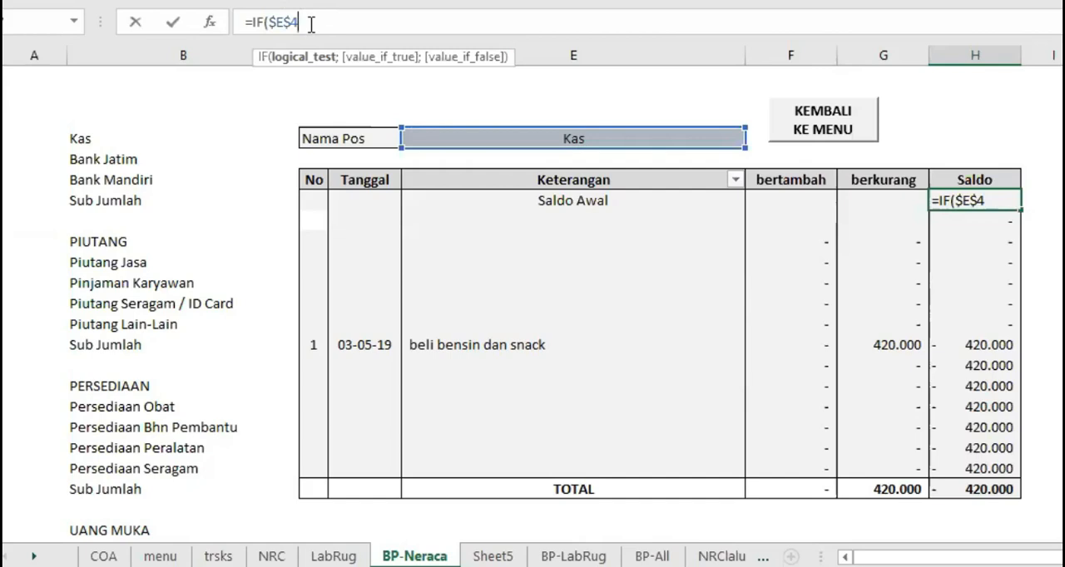
type("=\"\";0")
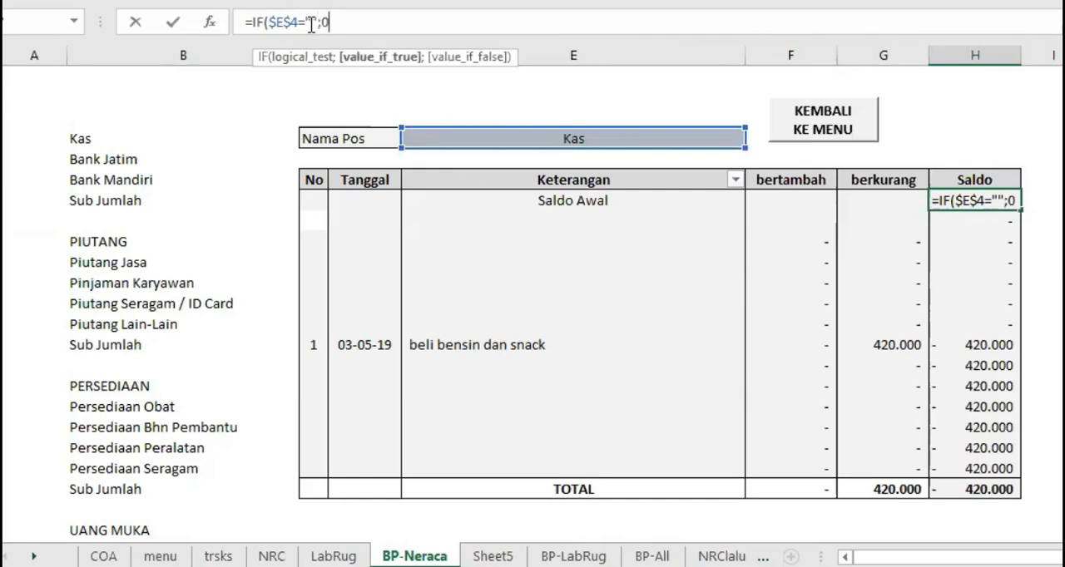
Make the IF formula in H7 return 0 when no Nama Pos is chosen, extending it to =IF($E$4="";0;
key("BackSpace")
type("\"\"")
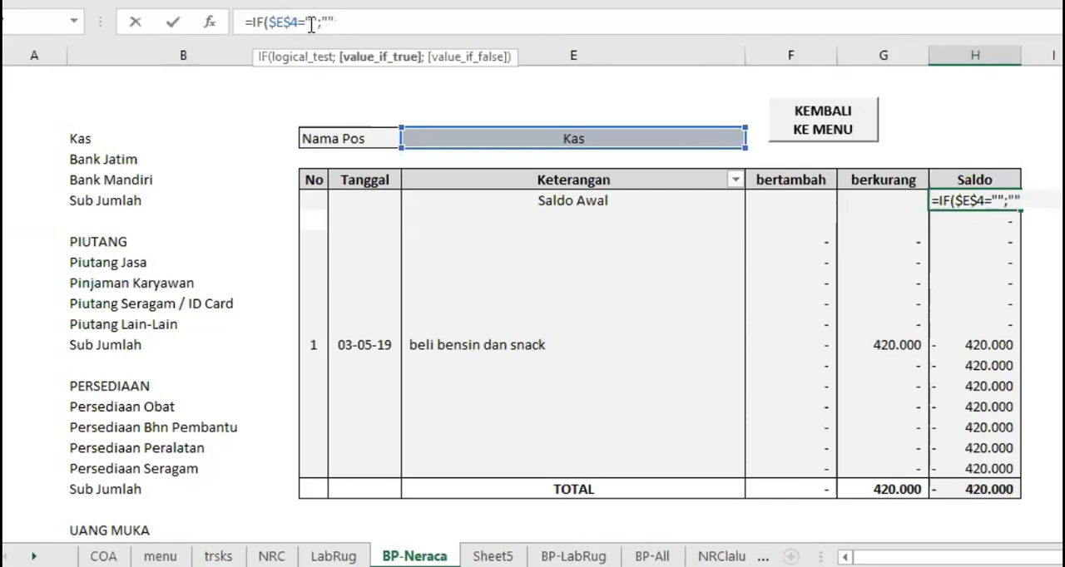
key("BackSpace")
key("BackSpace")
type("0;")
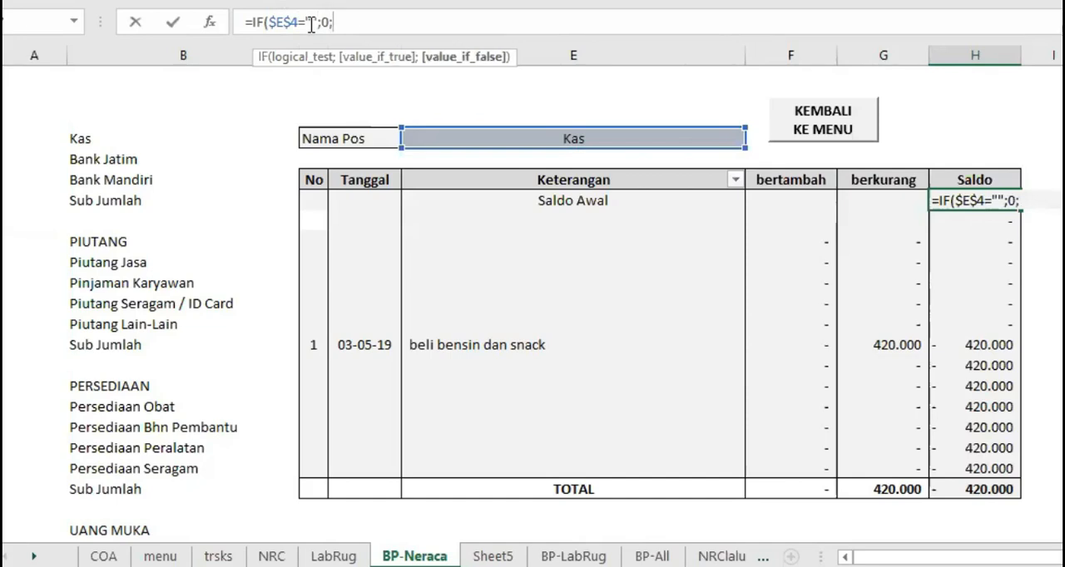
type("VLOOKU")
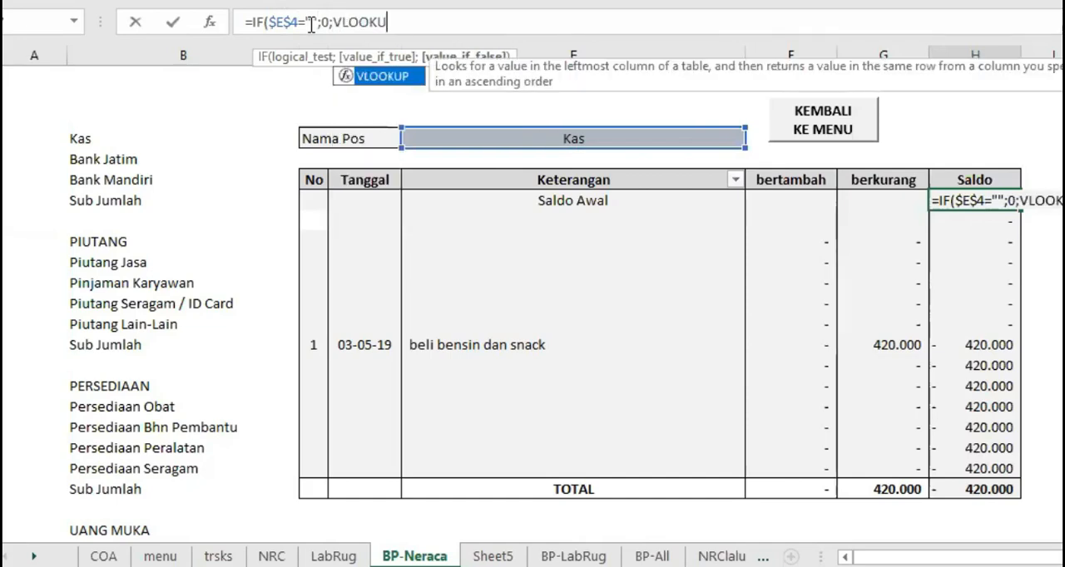
type("P(")
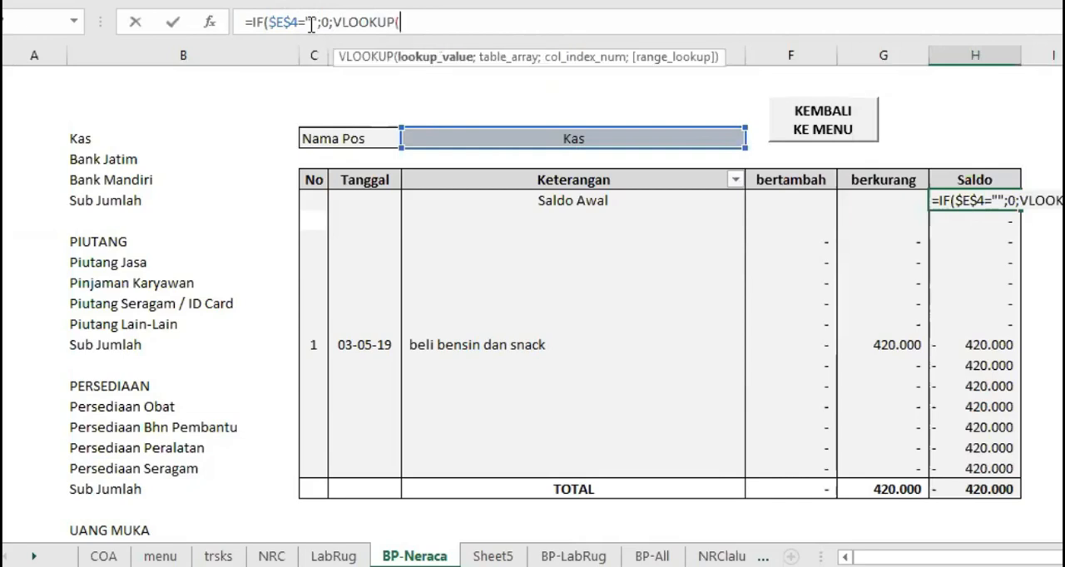
Add a VLOOKUP as the value-if-false argument, with $E$4 as its lookup value: VLOOKUP($E$4;
left_click(565, 138)
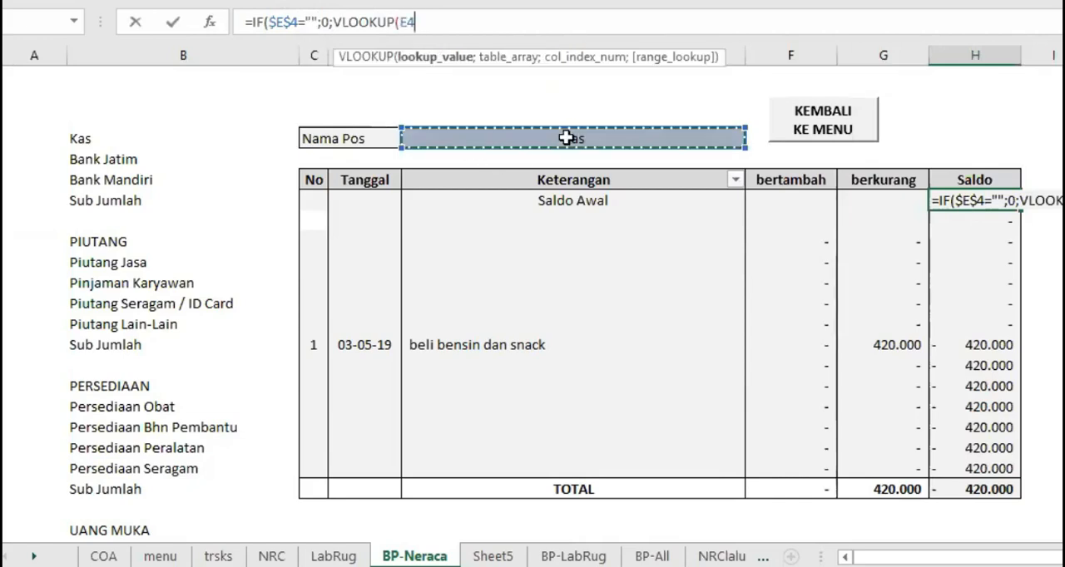
key("F4")
type(";")
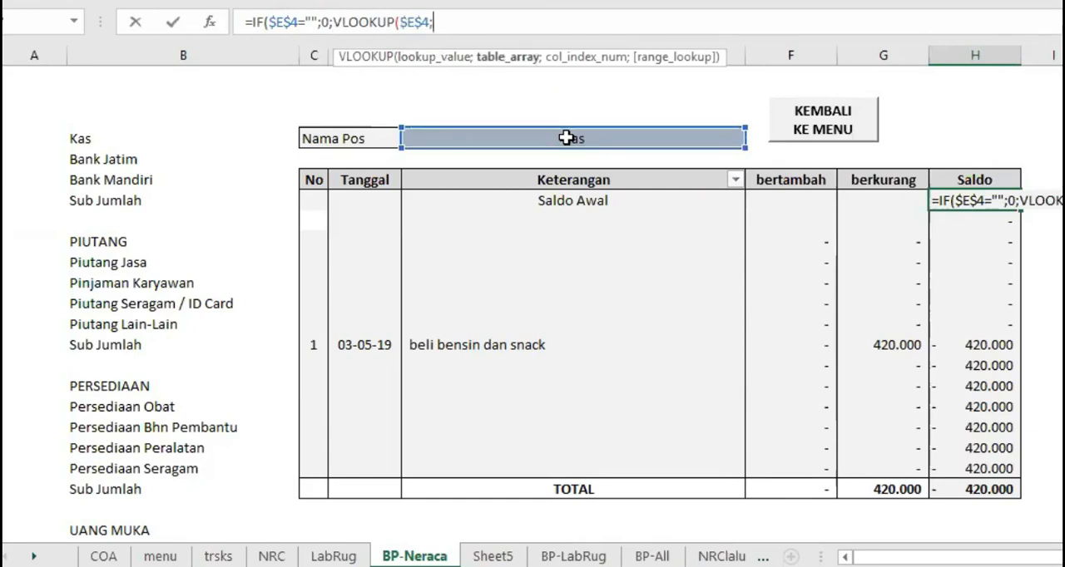
type("V")
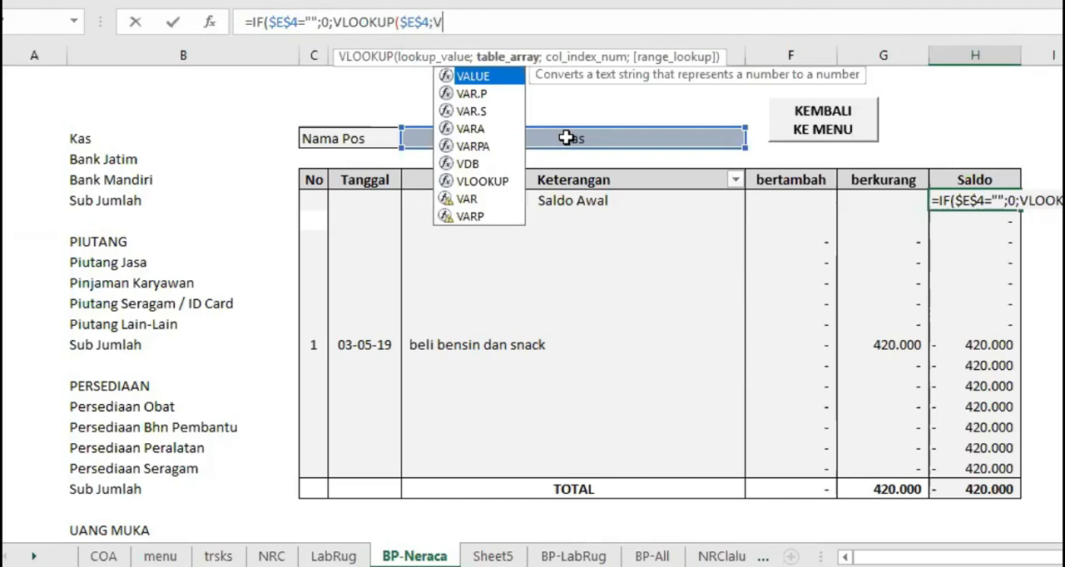
type("LOOKUP")
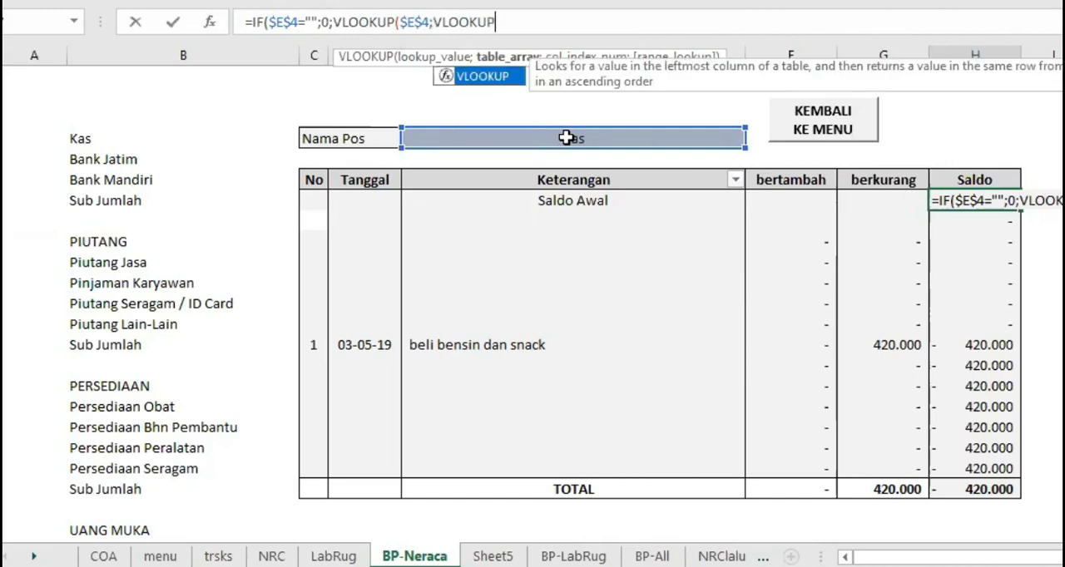
type("(COA!")
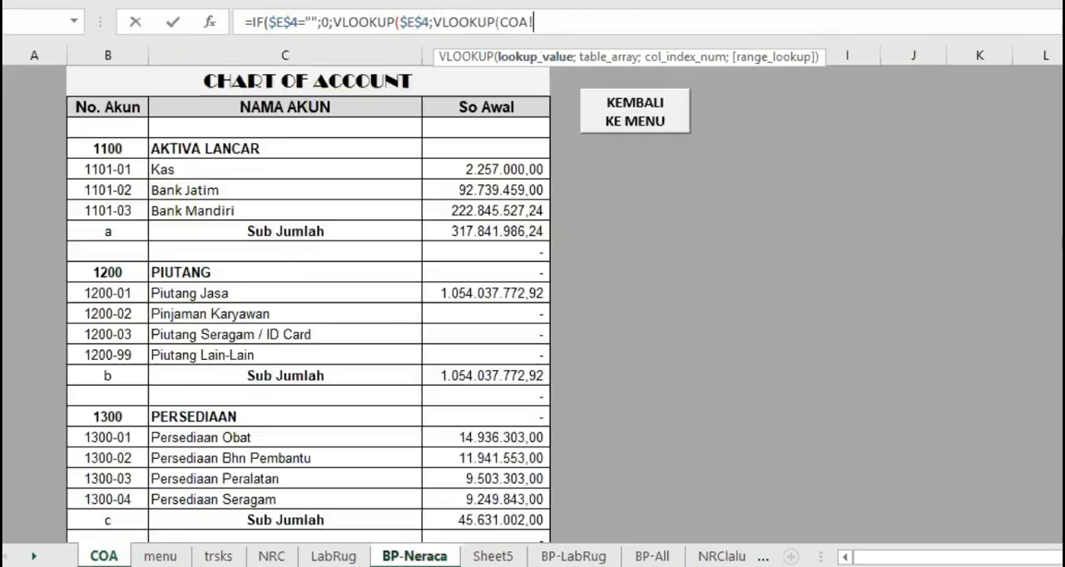
Continue the H7 formula with VLOOKUP( and the absolute account range COA!$C$5:$F$91 from the COA sheet
left_click(104, 556)
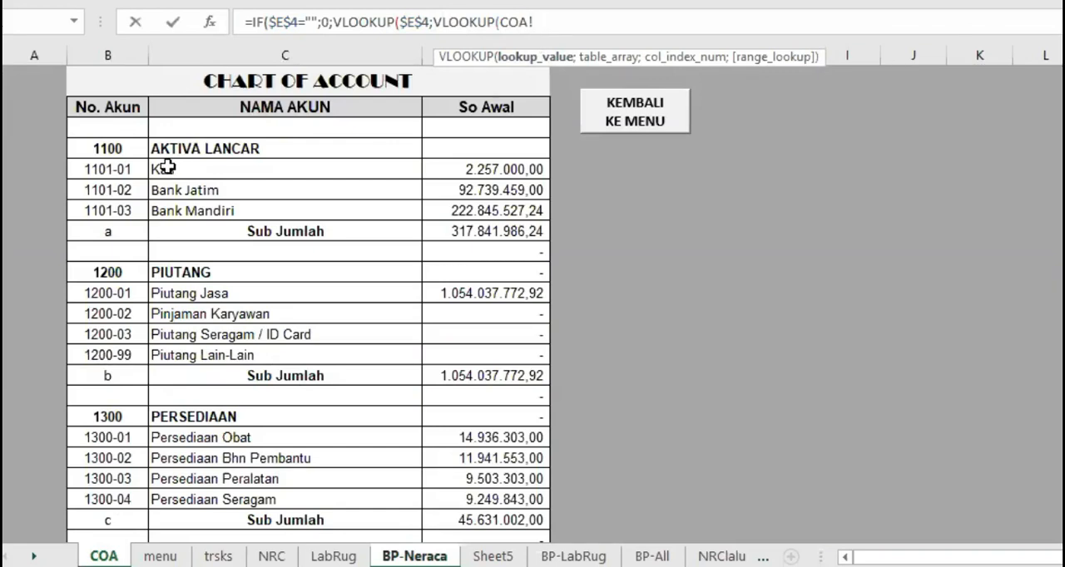
left_click_drag(166, 169, 624, 494)
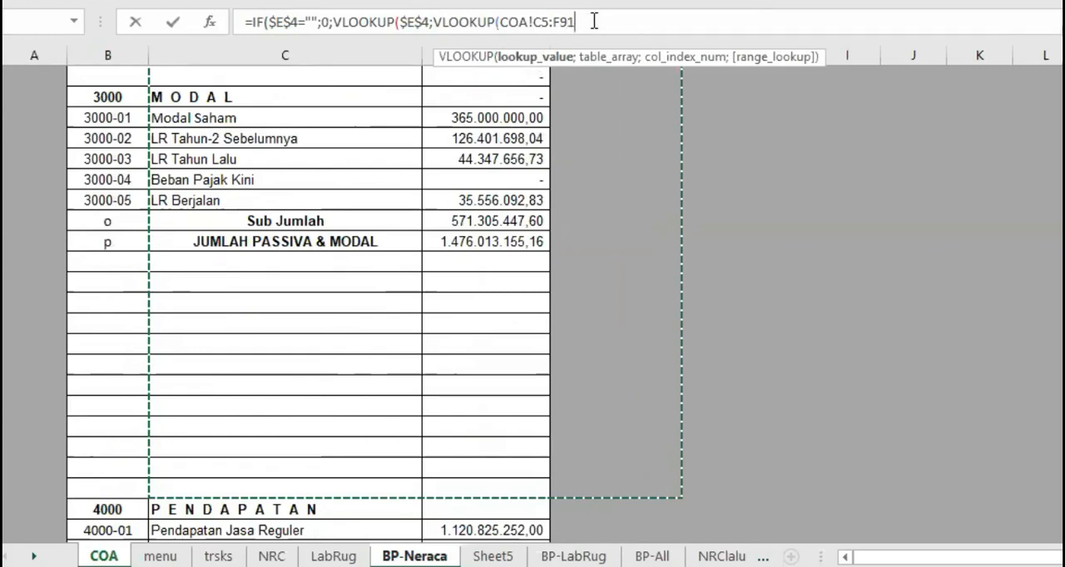
key("F4")
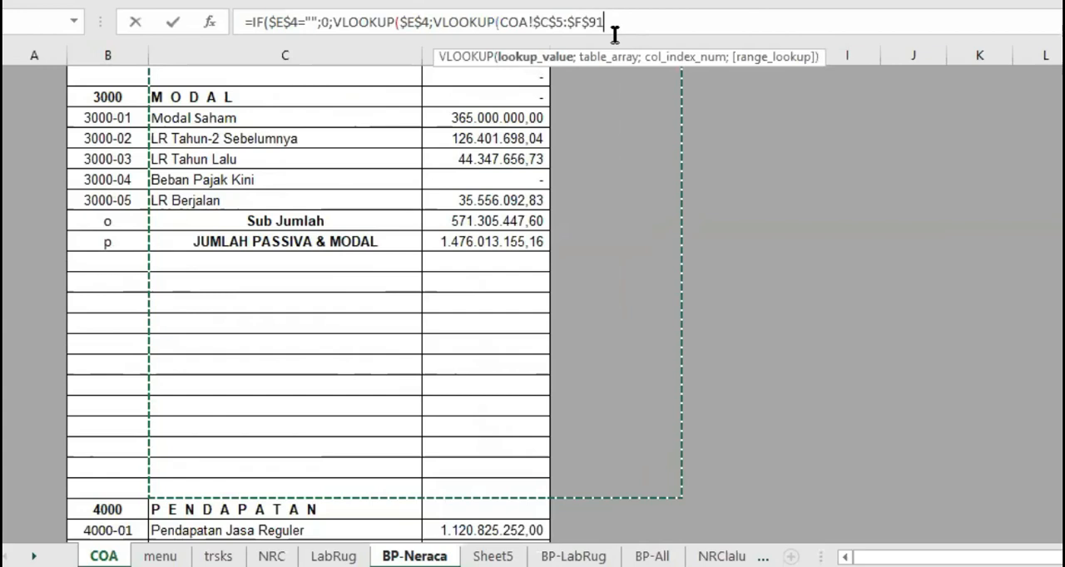
type(";")
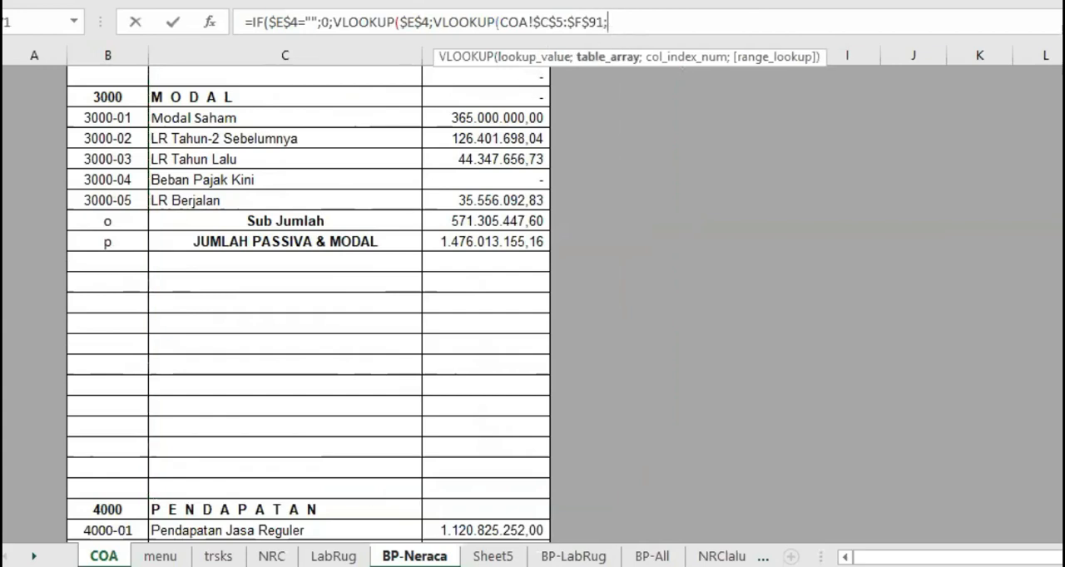
Add column index 2 and exact-match argument 0 to the VLOOKUP in H7 and try to enter the formula
scroll(307, 300, "up", 20)
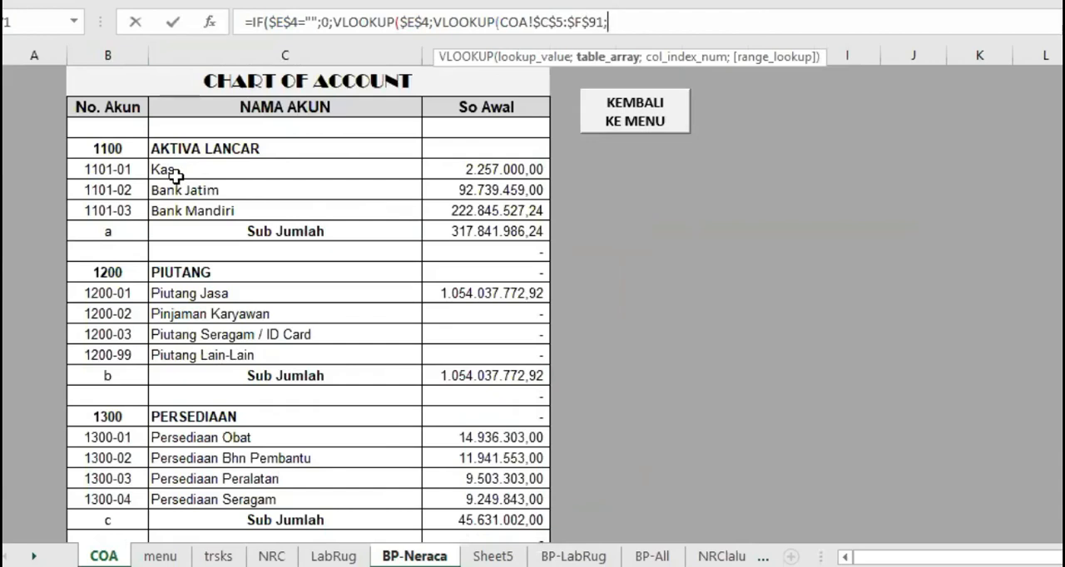
type("2")
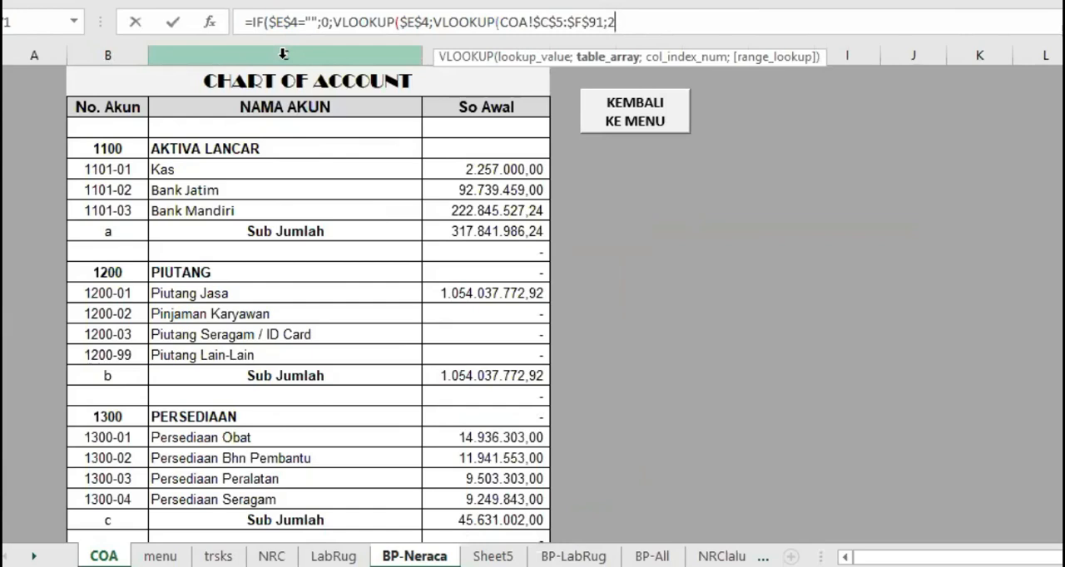
type(";0")
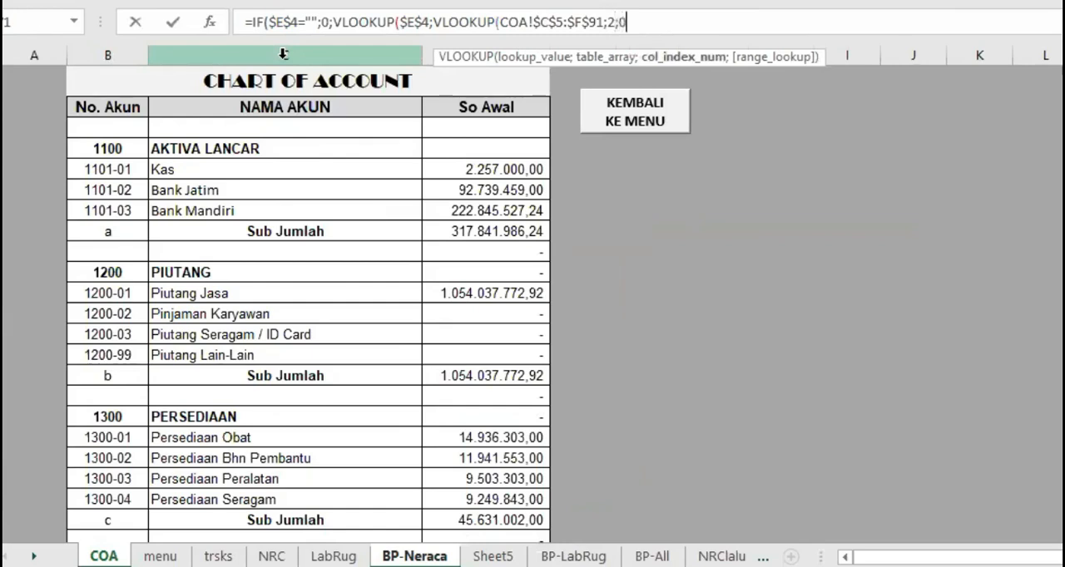
key("Return")
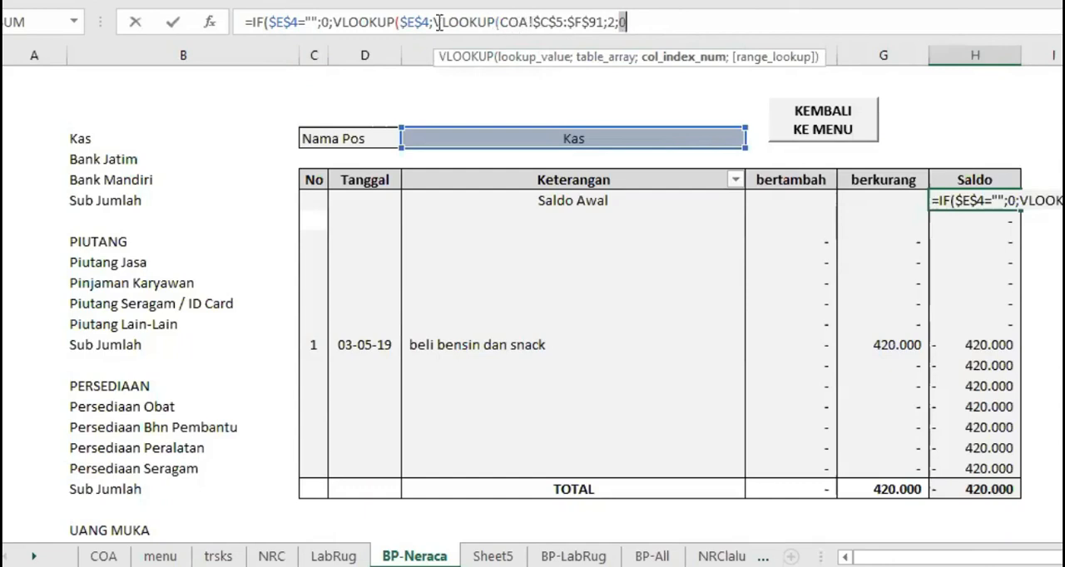
Remove the duplicate VLOOKUP( from the H7 formula and enter it as =IF($E$4="";0;VLOOKUP($E$4;COA!$C$5:$F$91;2;0))
left_click(501, 18)
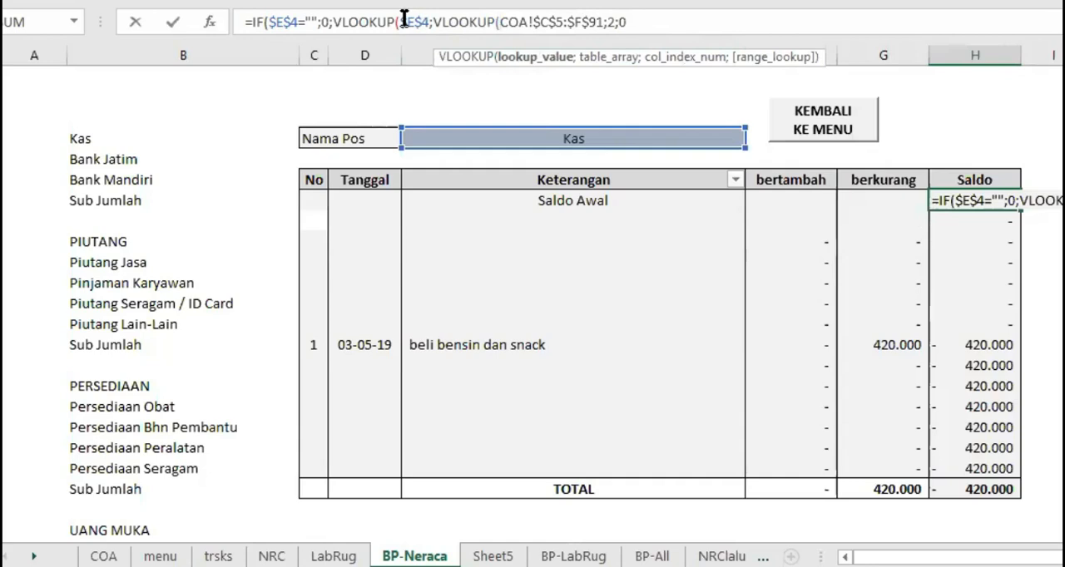
left_click_drag(434, 22, 497, 25)
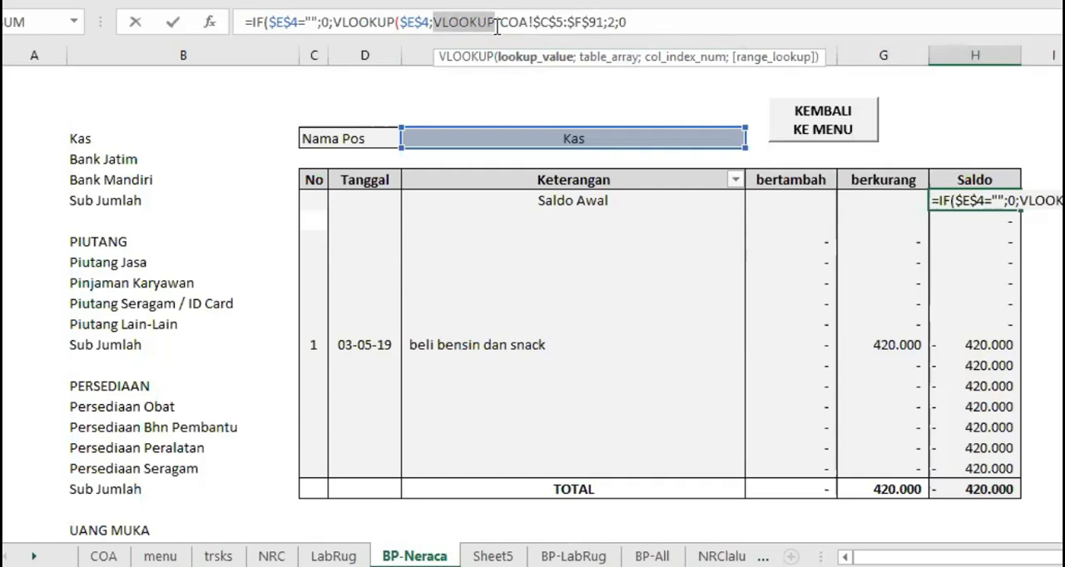
key("BackSpace")
key("Delete")
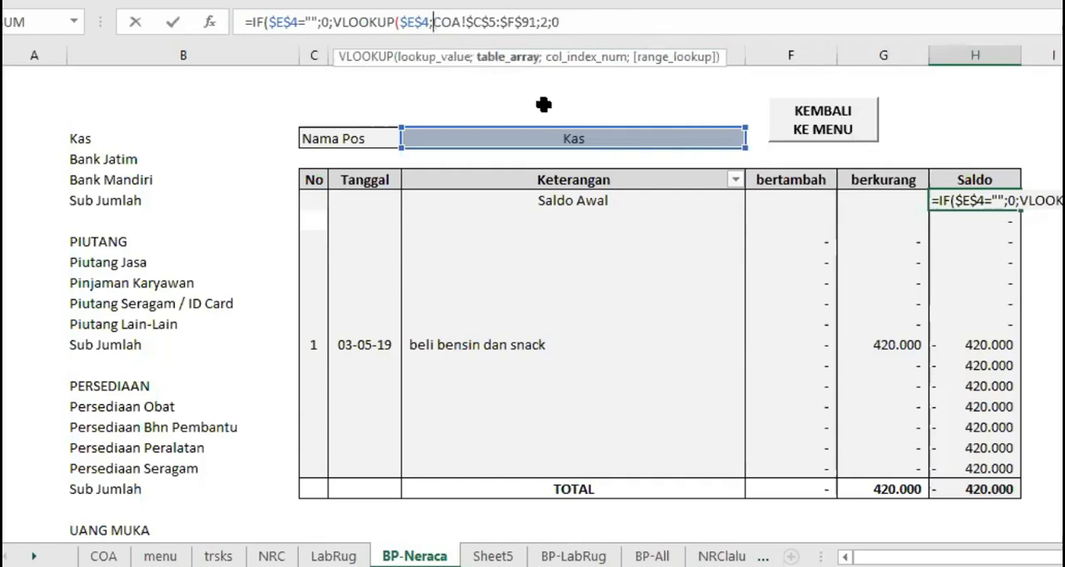
left_click(599, 15)
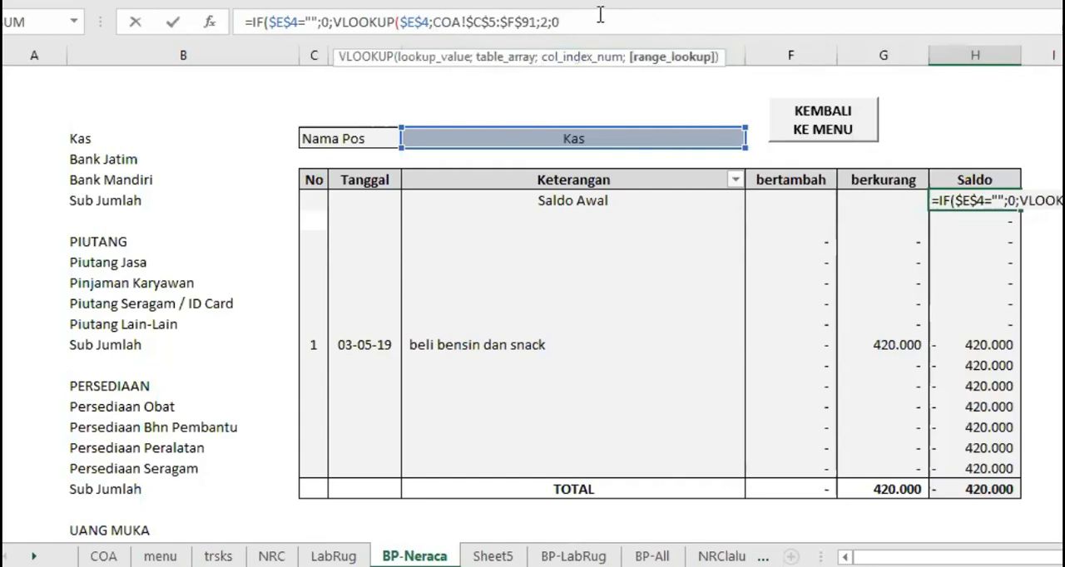
key("Return")
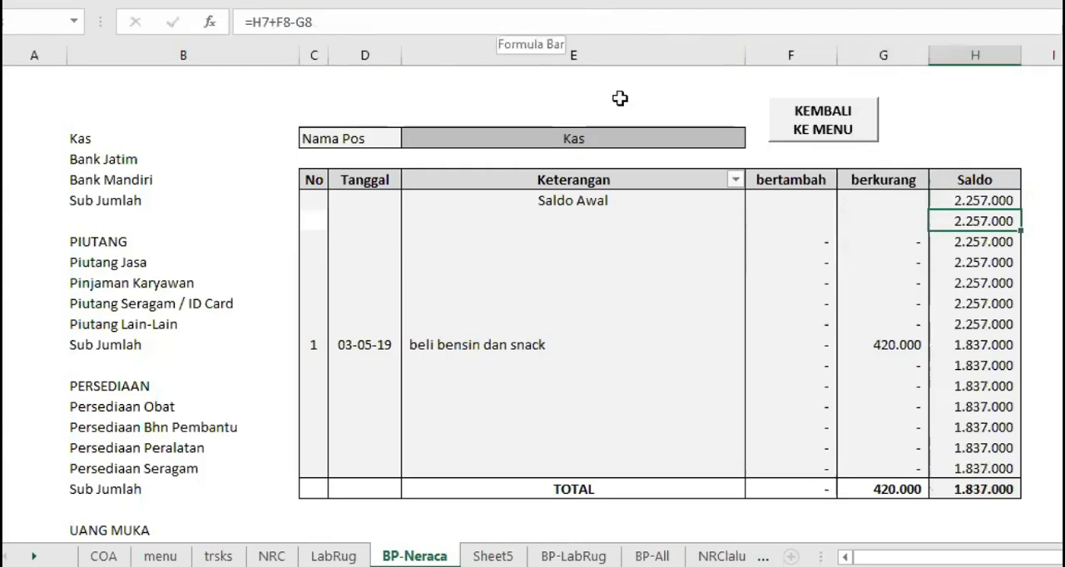
Test the opening balance formula in H7 by choosing Bank Mandiri as the Nama Pos
left_click(990, 197)
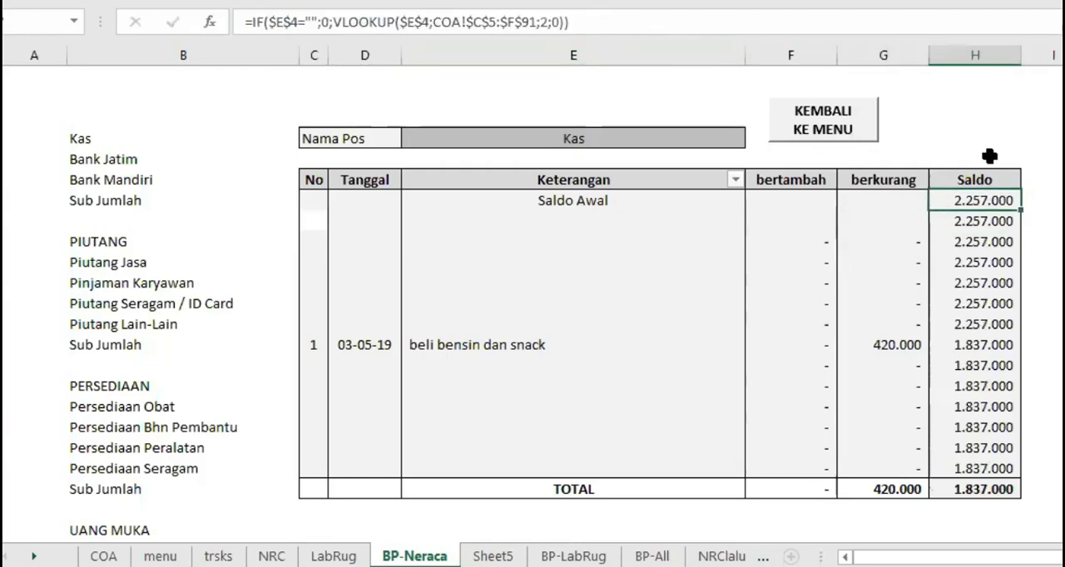
left_click(590, 137)
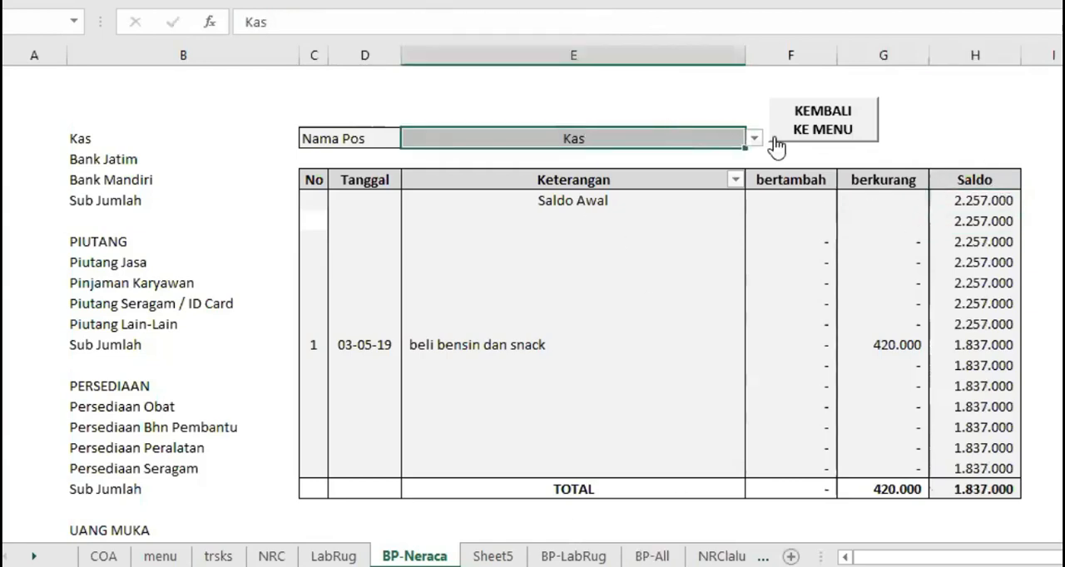
left_click(753, 138)
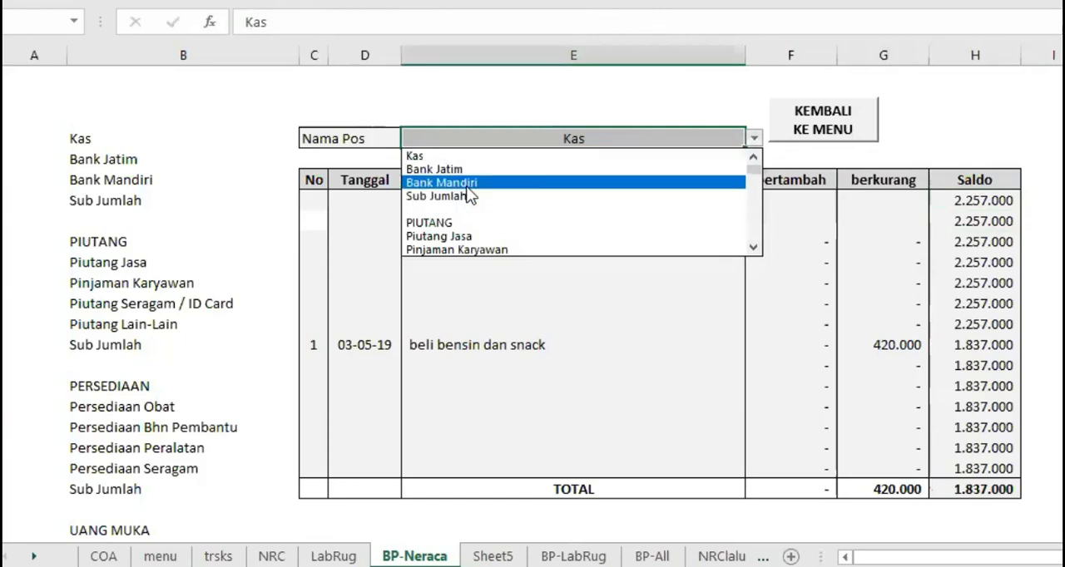
left_click(468, 183)
left_click(973, 200)
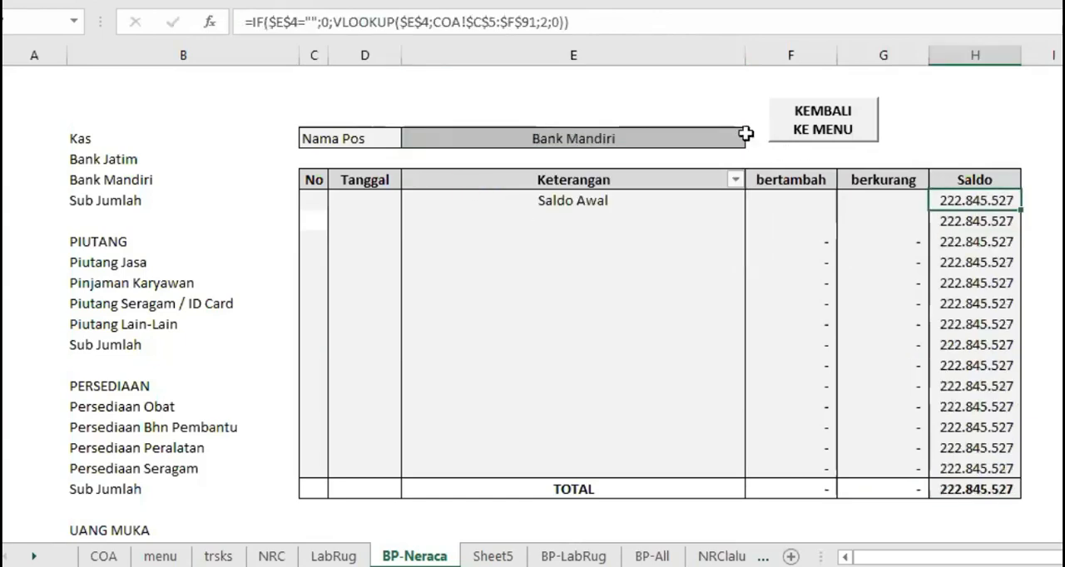
Clear the Nama Pos cell to test the empty case of the H7 formula, and undo the deletion
left_click(678, 138)
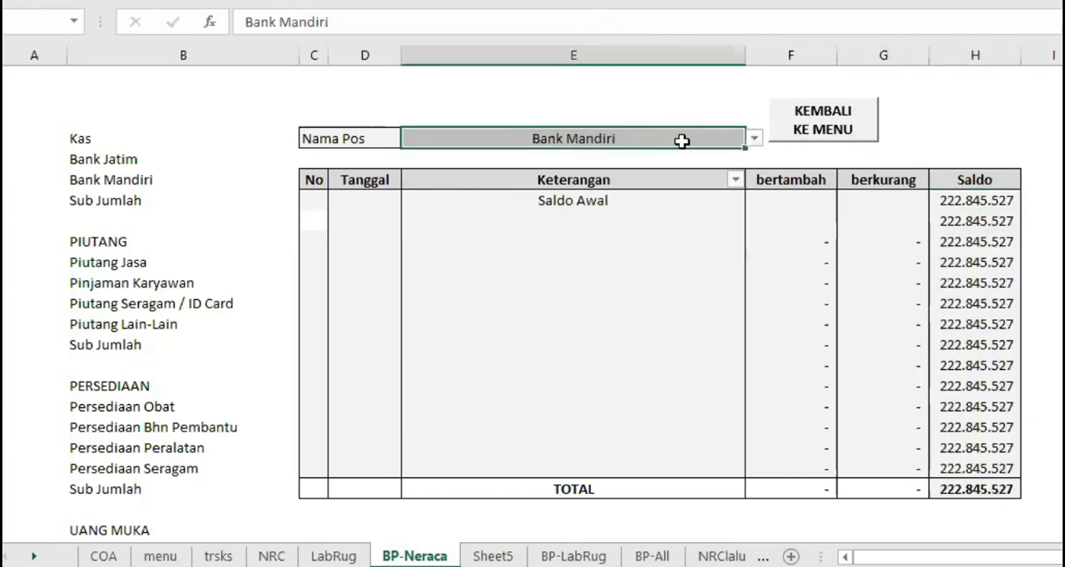
key("Delete")
left_click(995, 196)
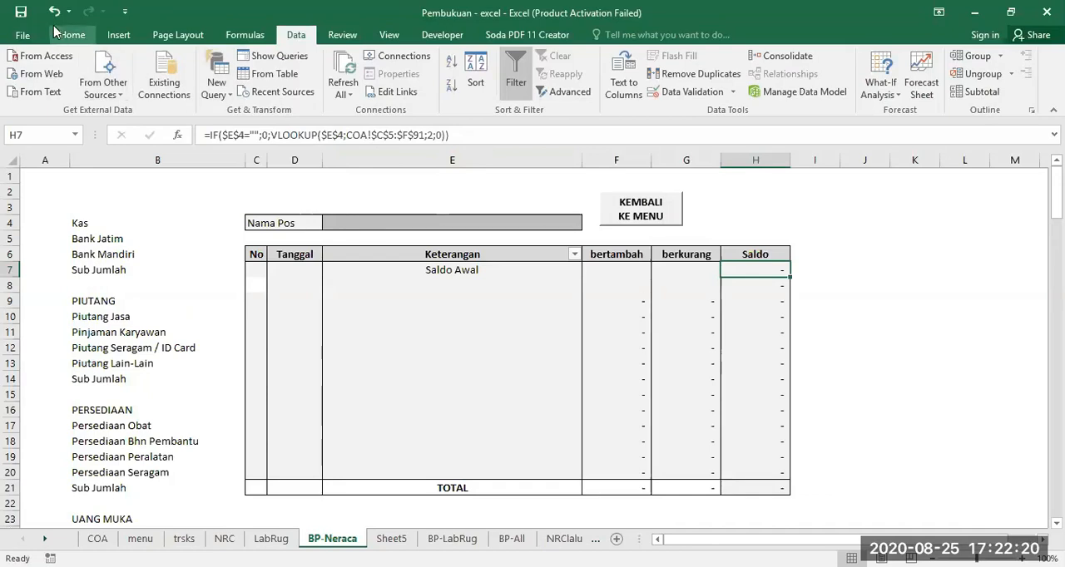
left_click(53, 12)
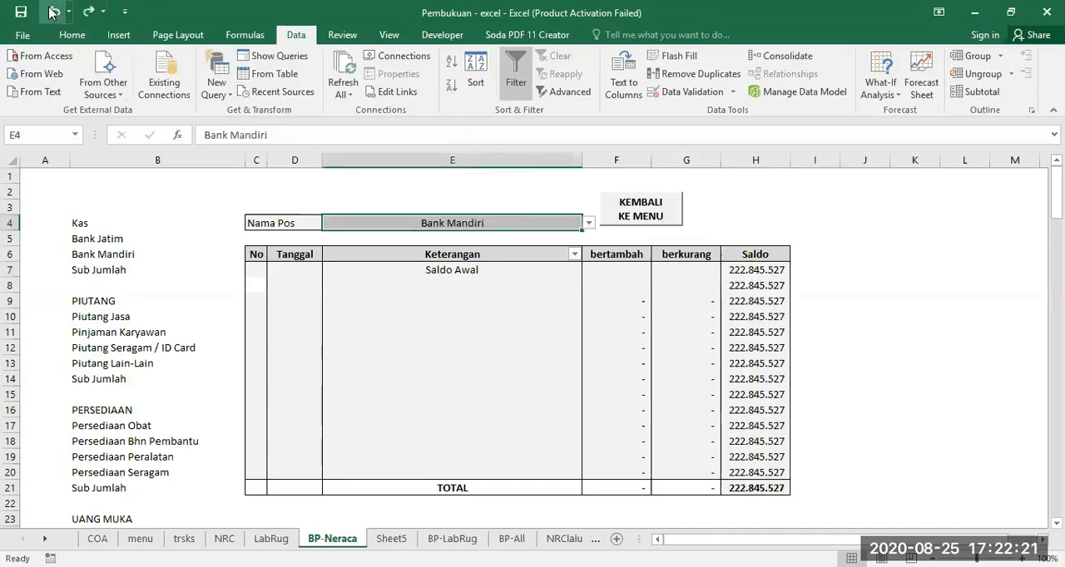
Choose Kas from the Nama Pos dropdown list in E4
left_click(588, 223)
left_click_drag(587, 246, 589, 241)
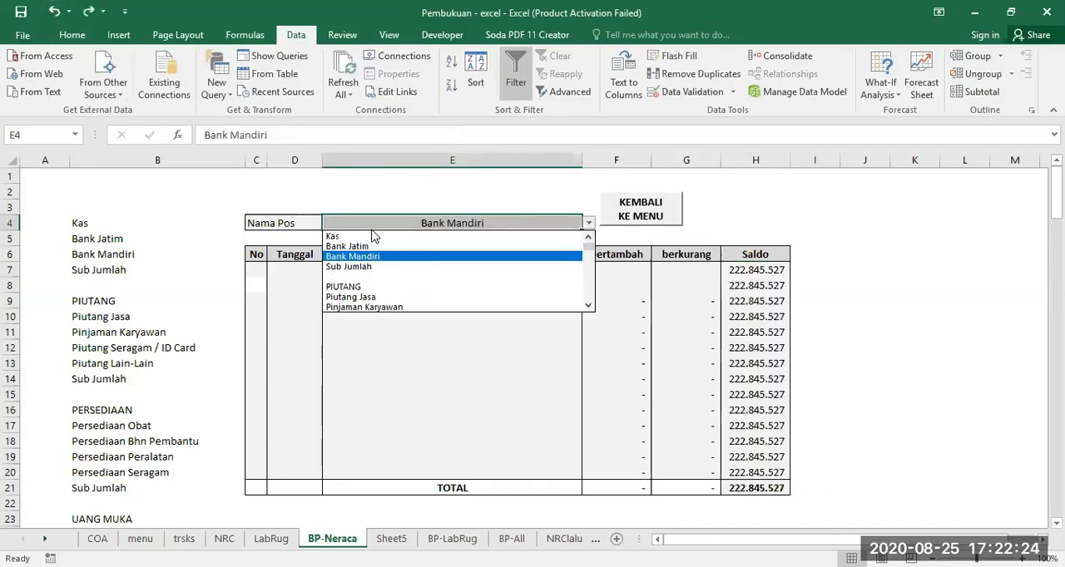
left_click(350, 238)
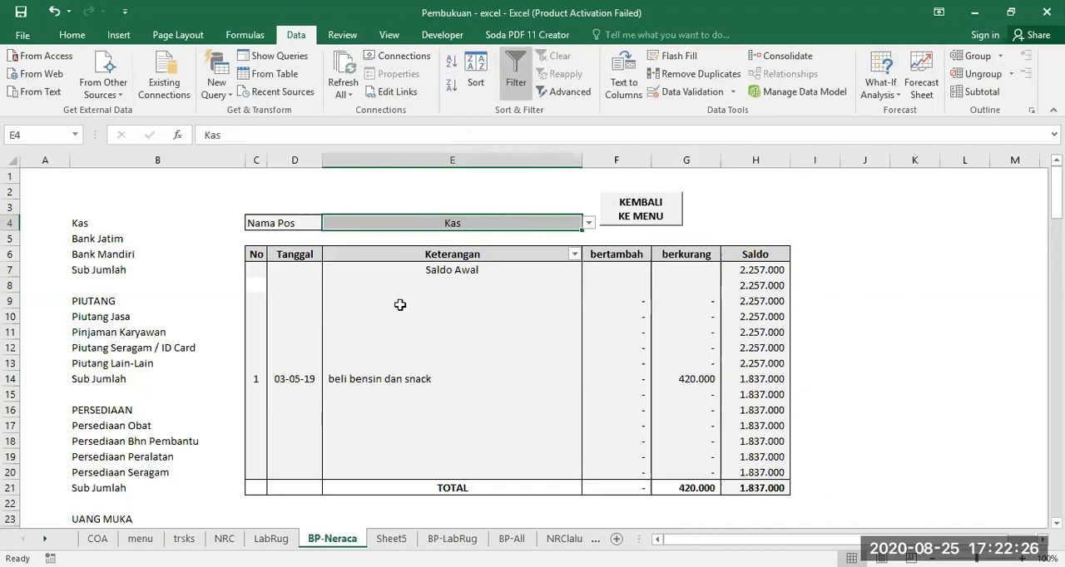
Compare the Keterangan cells E8, E9 and E20 on BP-Neraca with the transaction descriptions on the trsks sheet
left_click(450, 280)
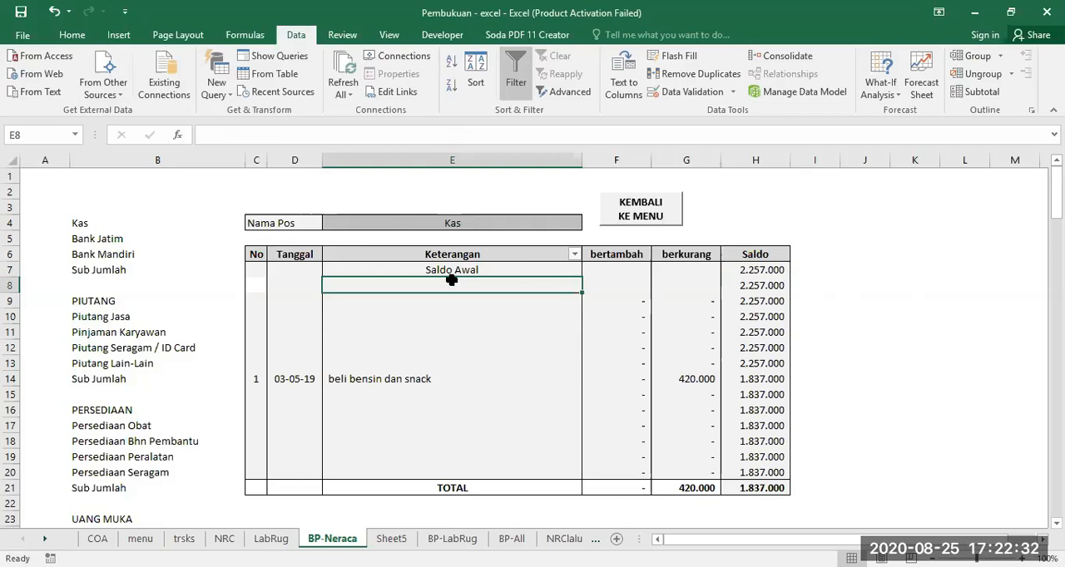
left_click(184, 539)
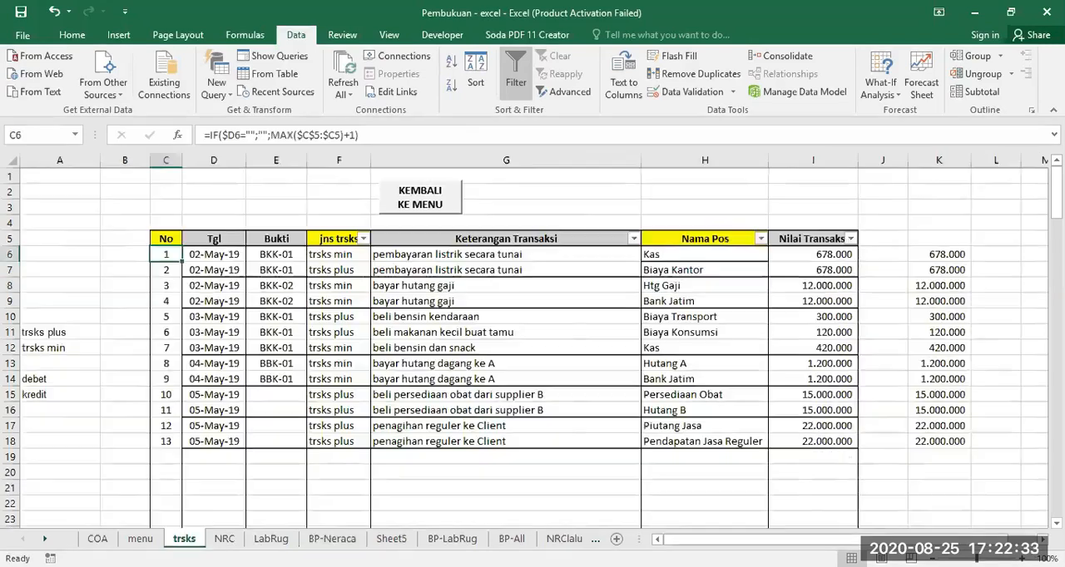
left_click(489, 256)
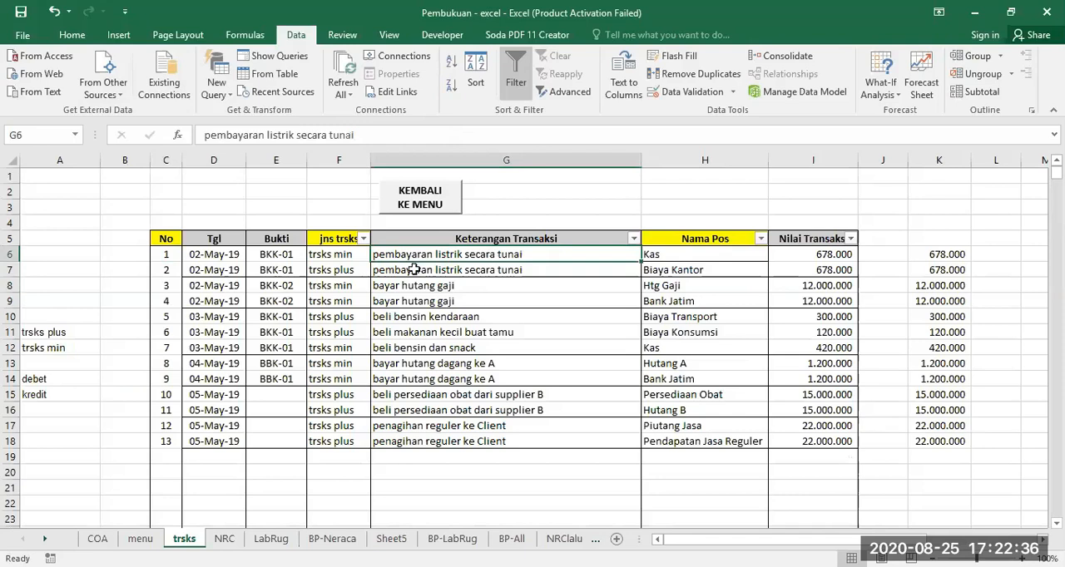
left_click(332, 540)
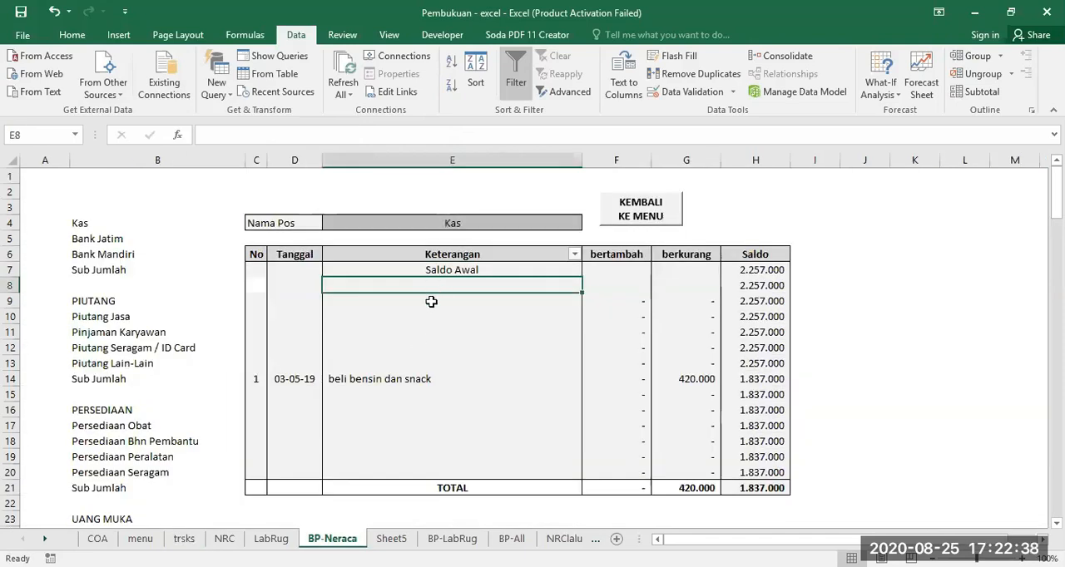
left_click(436, 300)
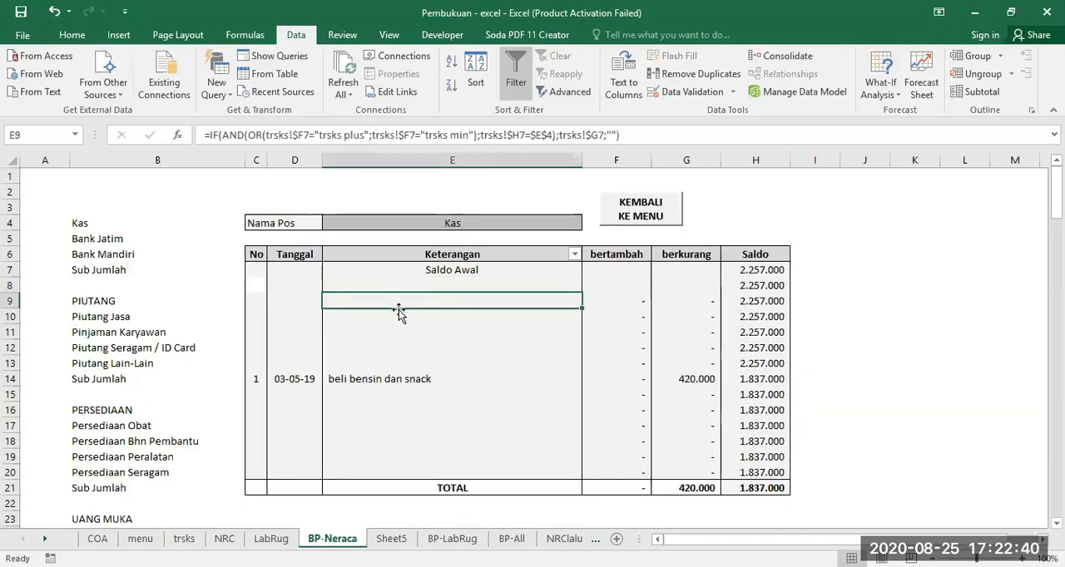
left_click(184, 539)
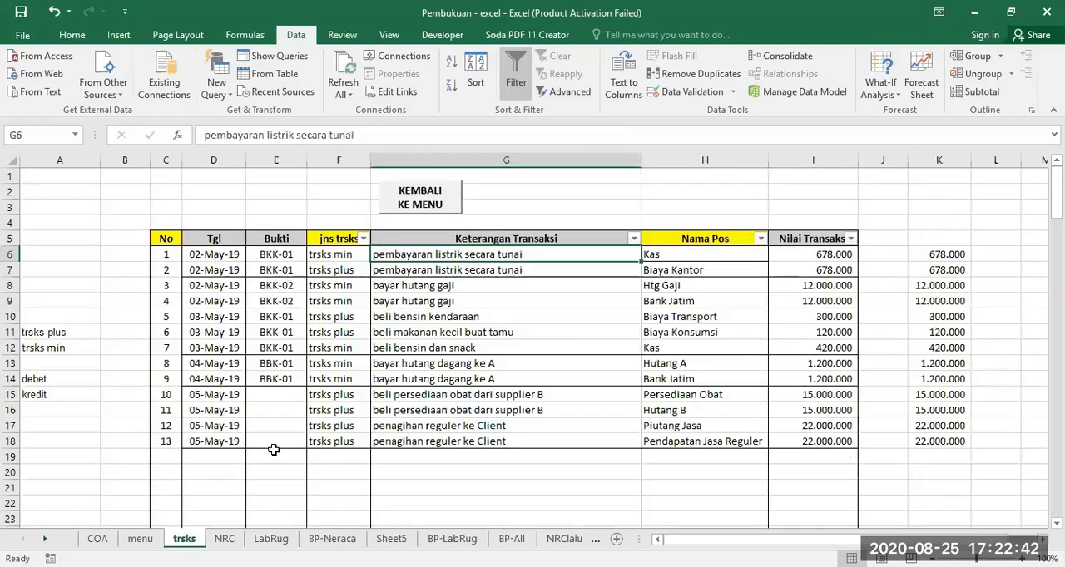
left_click(438, 272)
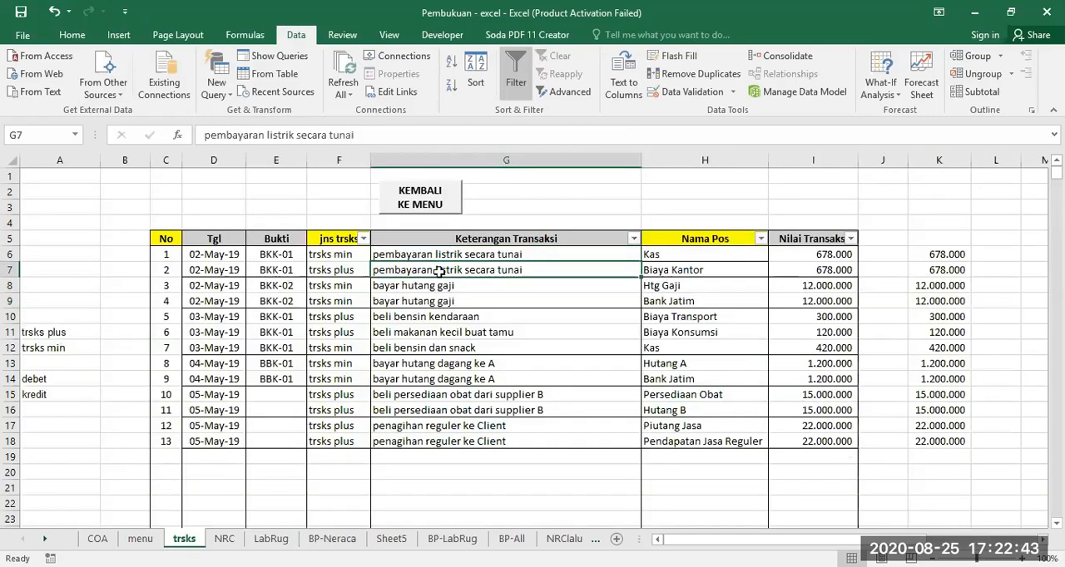
left_click(337, 538)
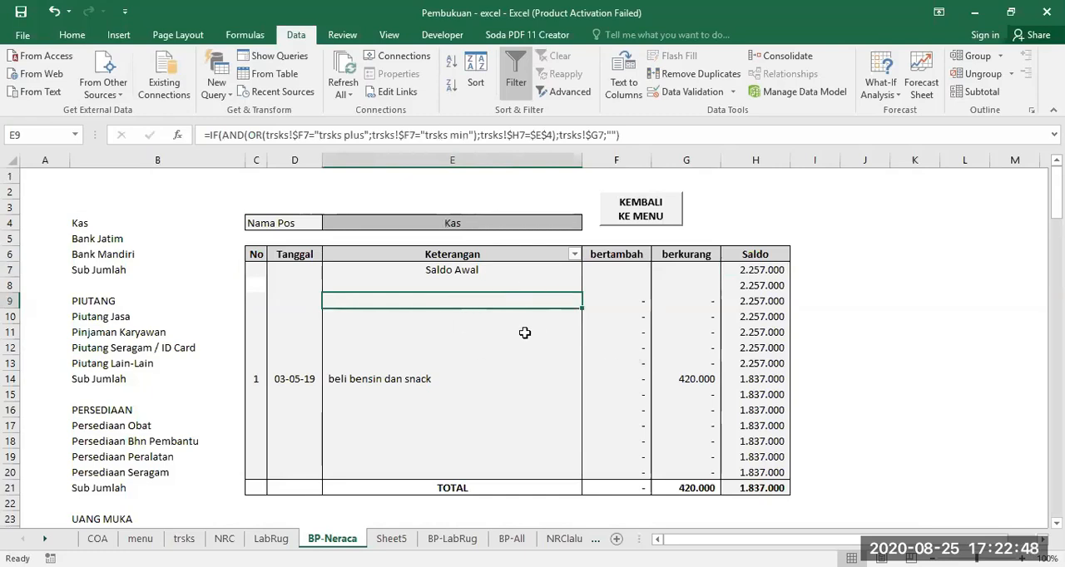
left_click(500, 472)
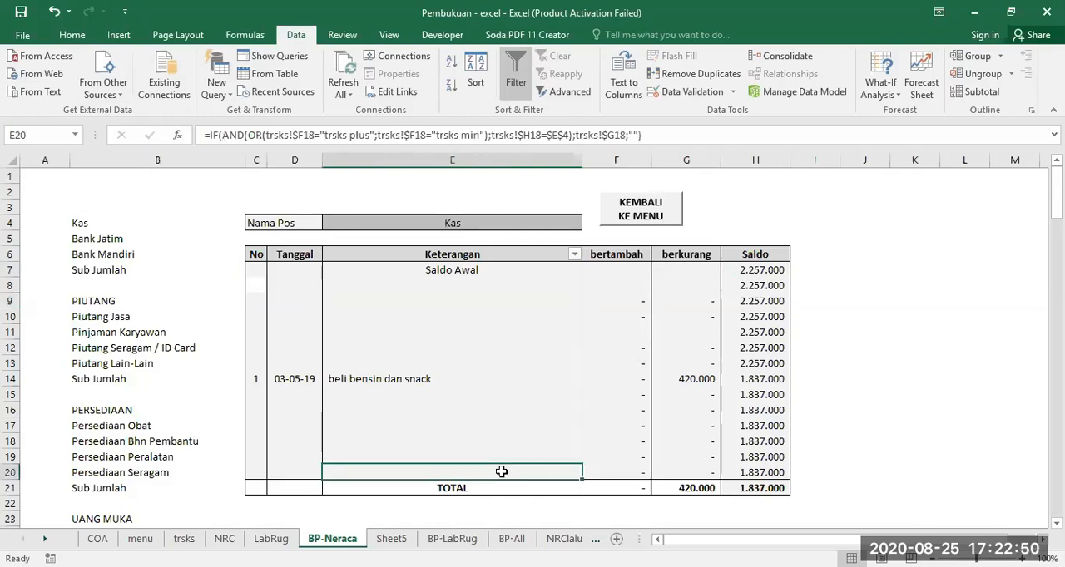
Examine the first transaction row on trsks, a Kas entry, against the empty Keterangan cell E8 on BP-Neraca
left_click(184, 539)
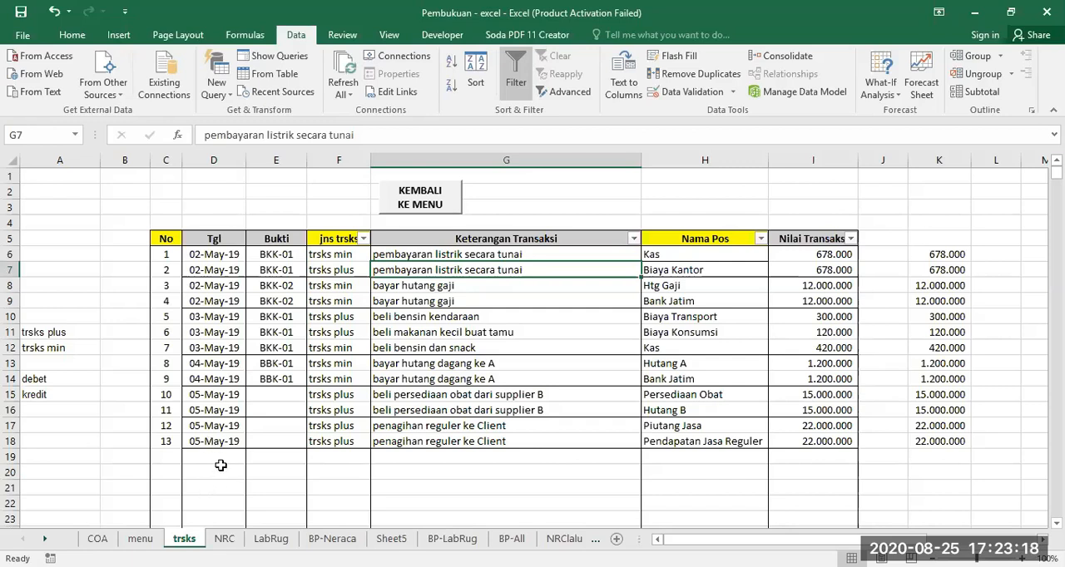
left_click(331, 539)
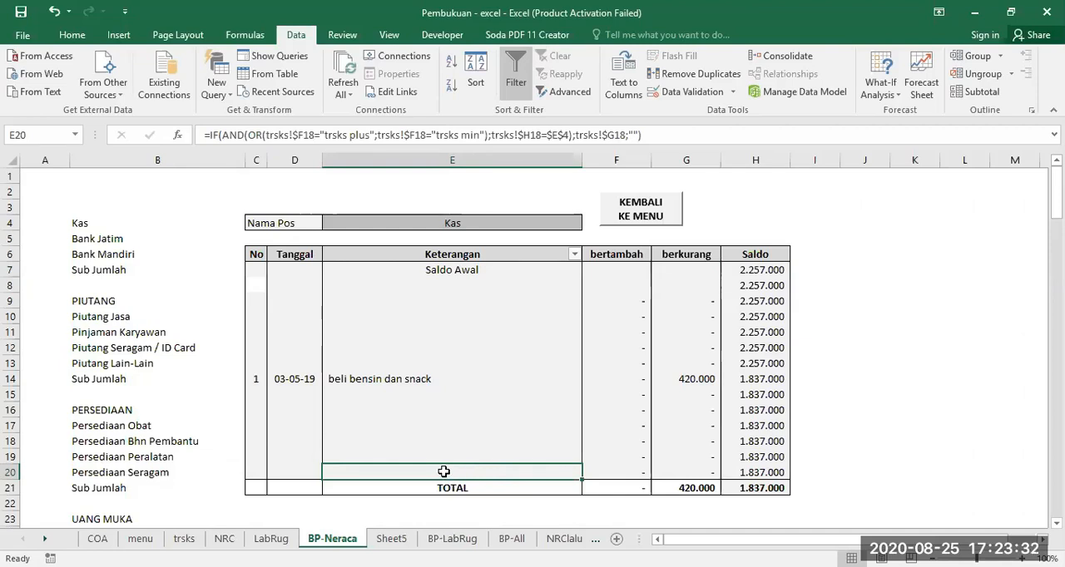
left_click(184, 538)
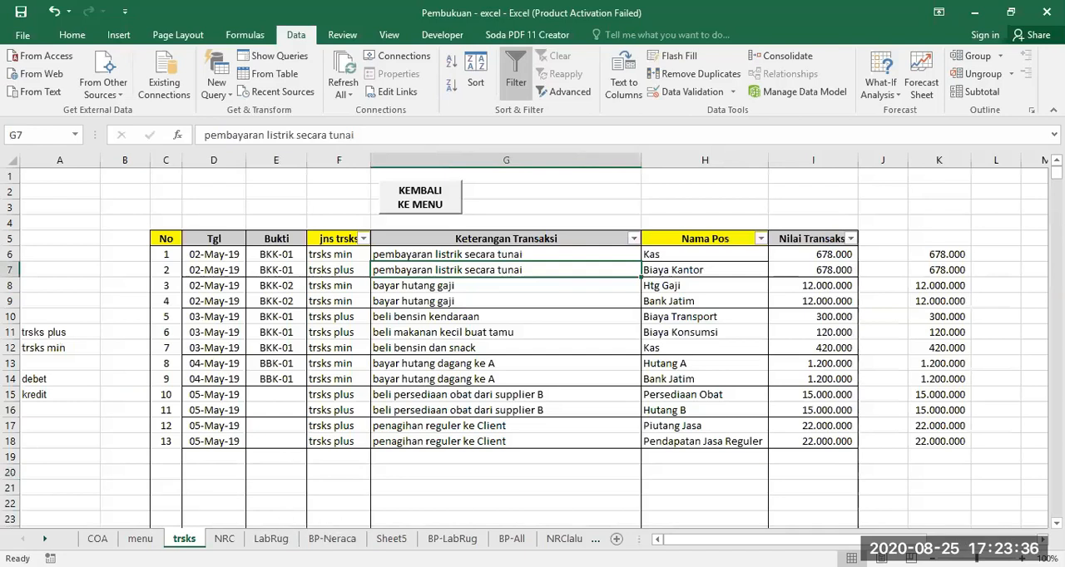
left_click(337, 538)
left_click(460, 285)
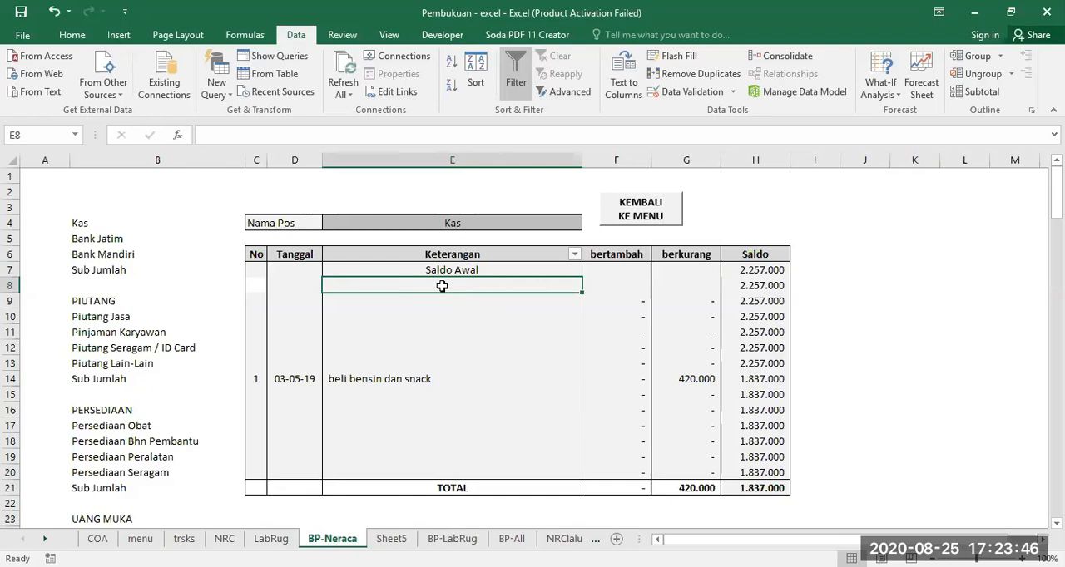
left_click(185, 539)
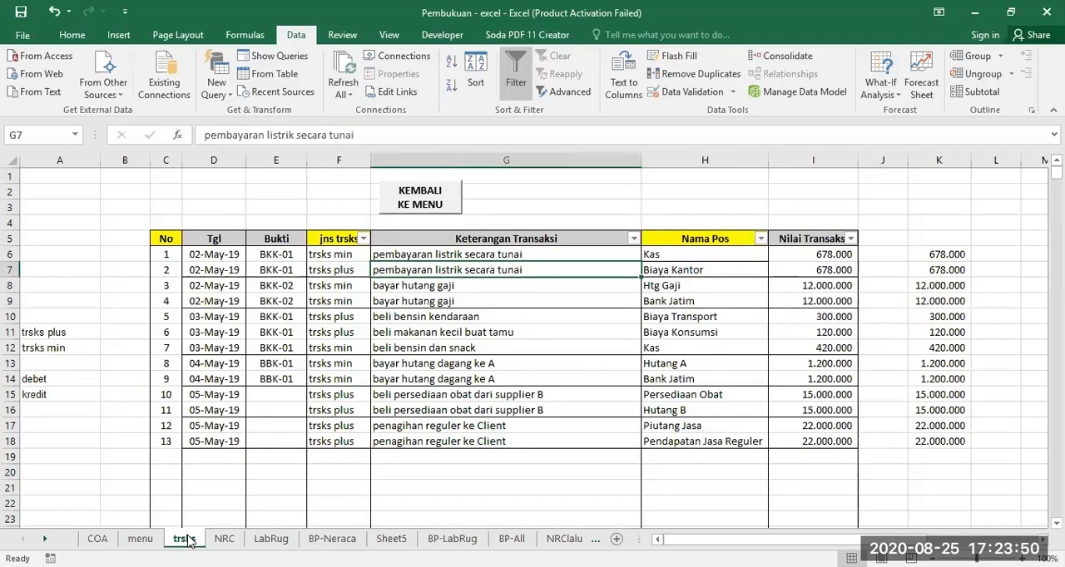
left_click(704, 259)
left_click(13, 254)
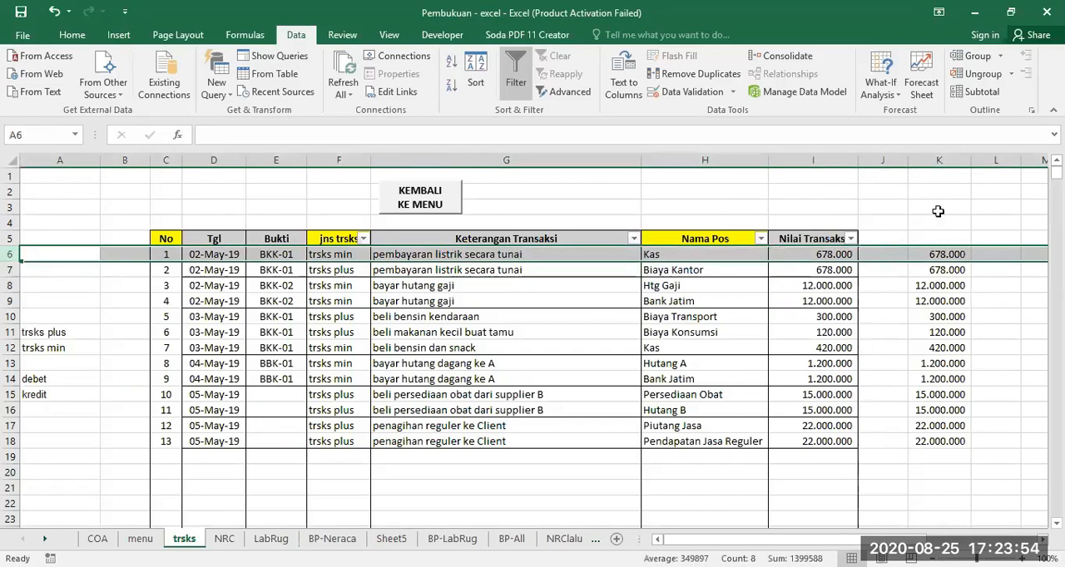
left_click(691, 256)
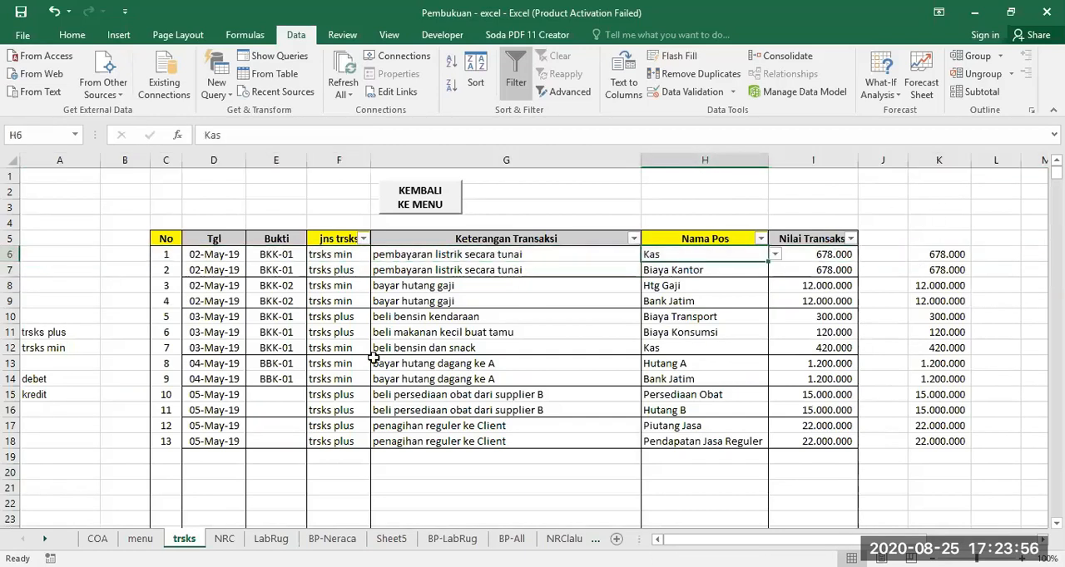
left_click(332, 539)
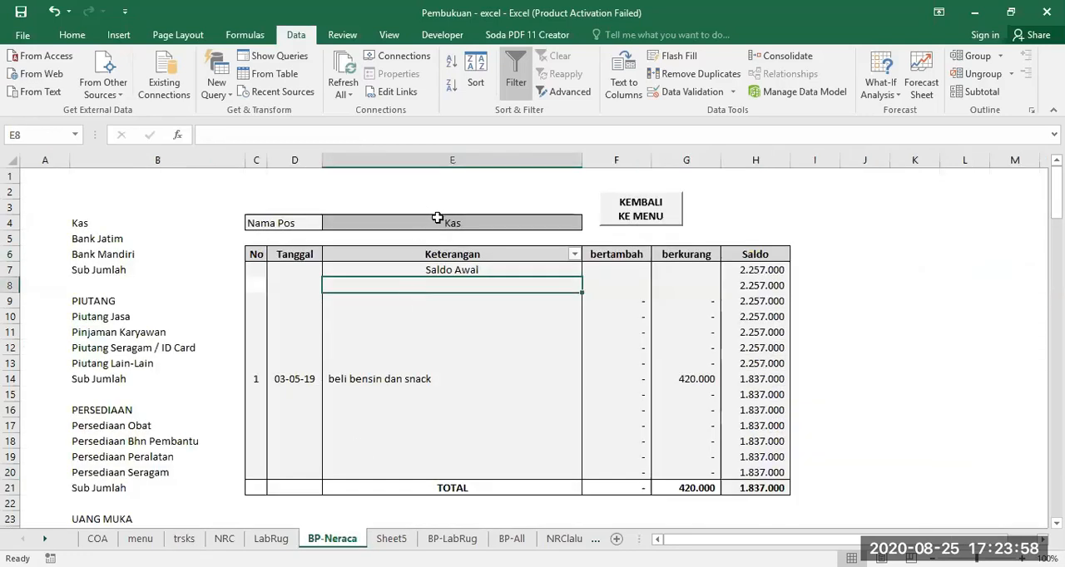
Start an IF formula in Keterangan cell E8 of BP-Neraca with the condition trsks!$G6<>"", keeping column G absolute
left_click(437, 218)
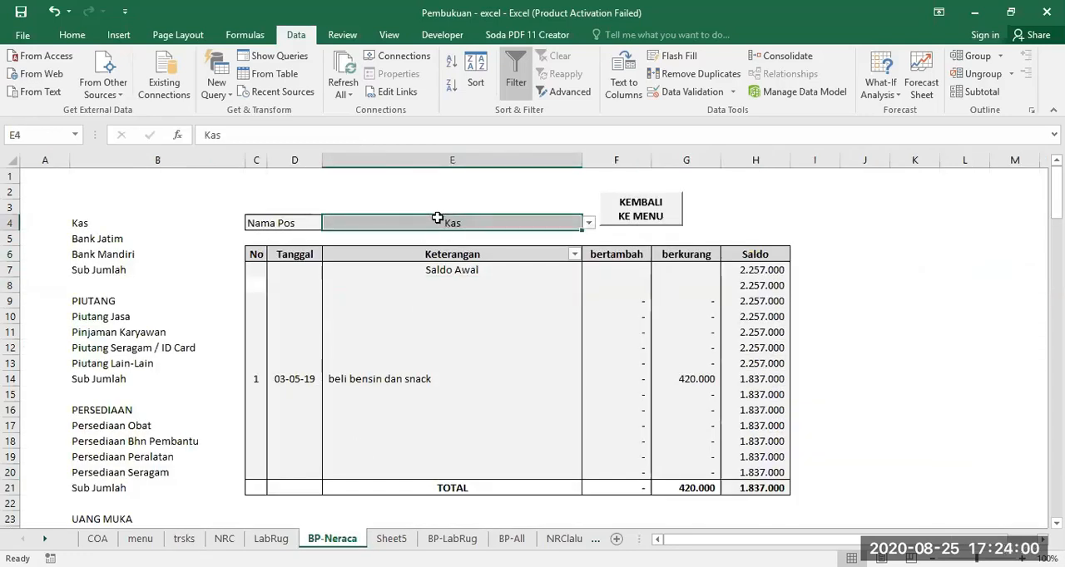
left_click(455, 282)
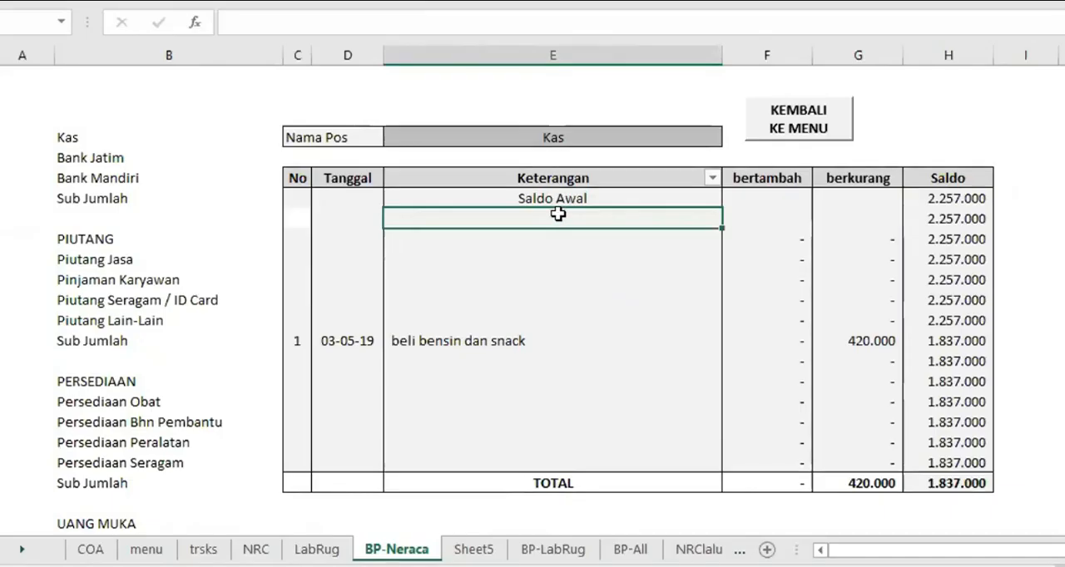
type("=")
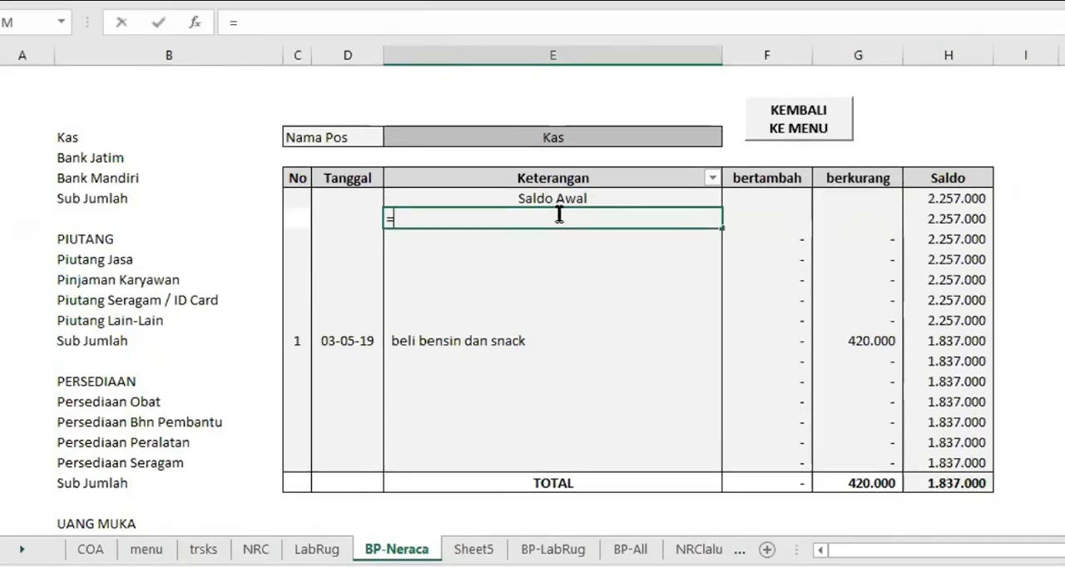
type("IF(")
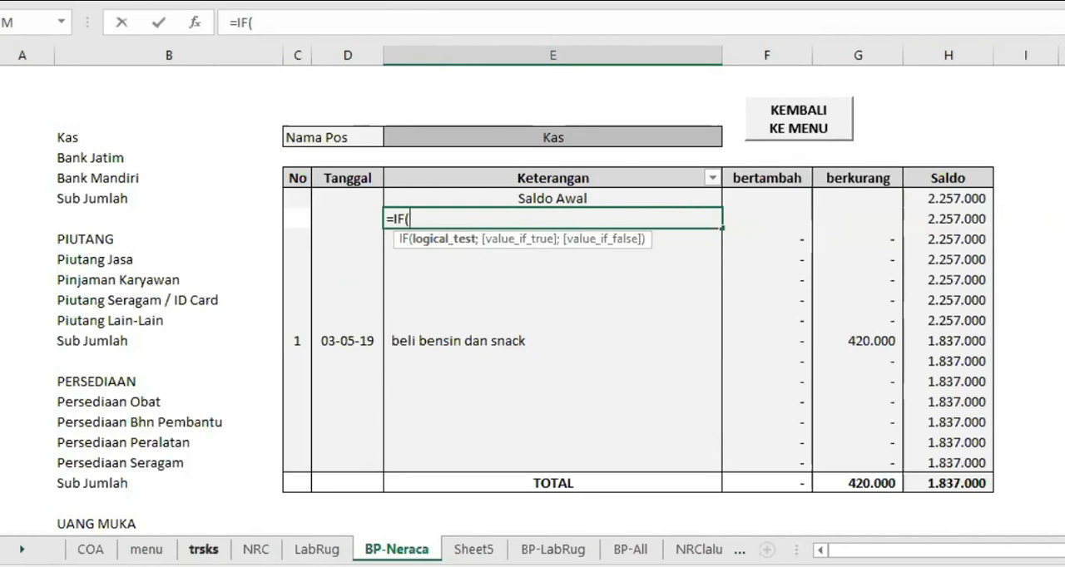
left_click(203, 549)
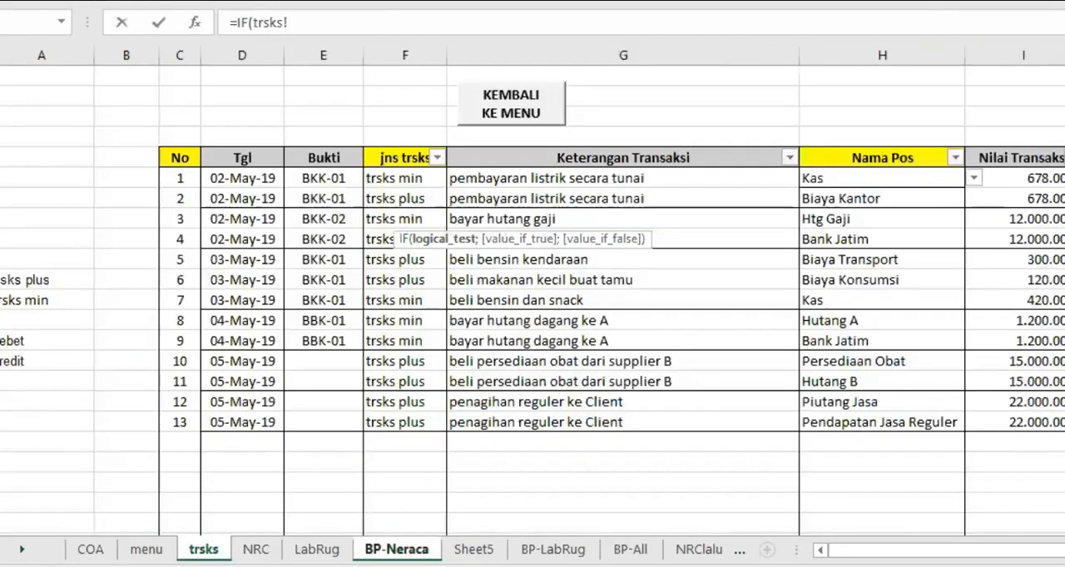
left_click(518, 178)
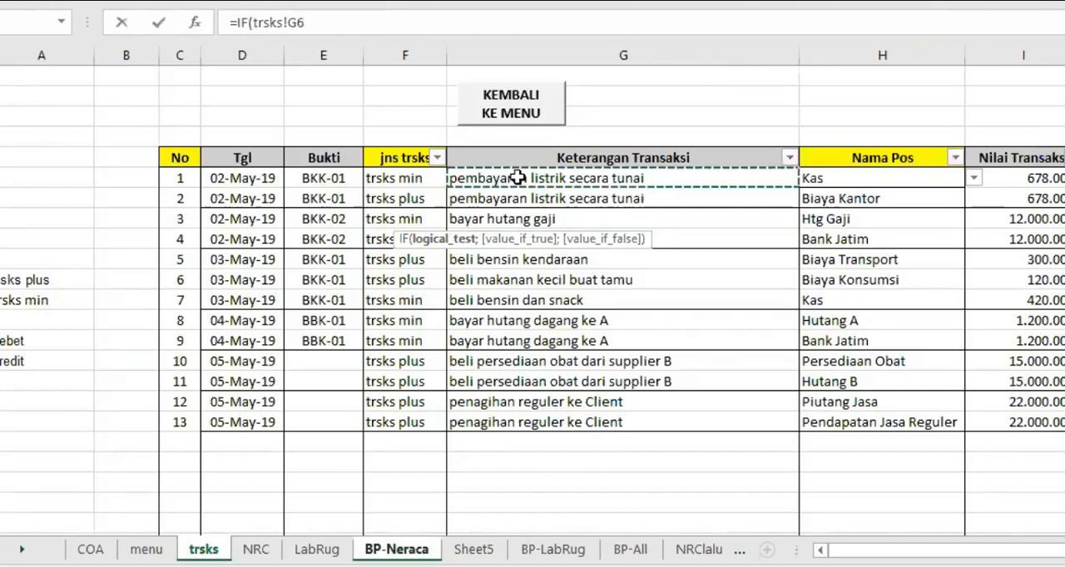
left_click(288, 23)
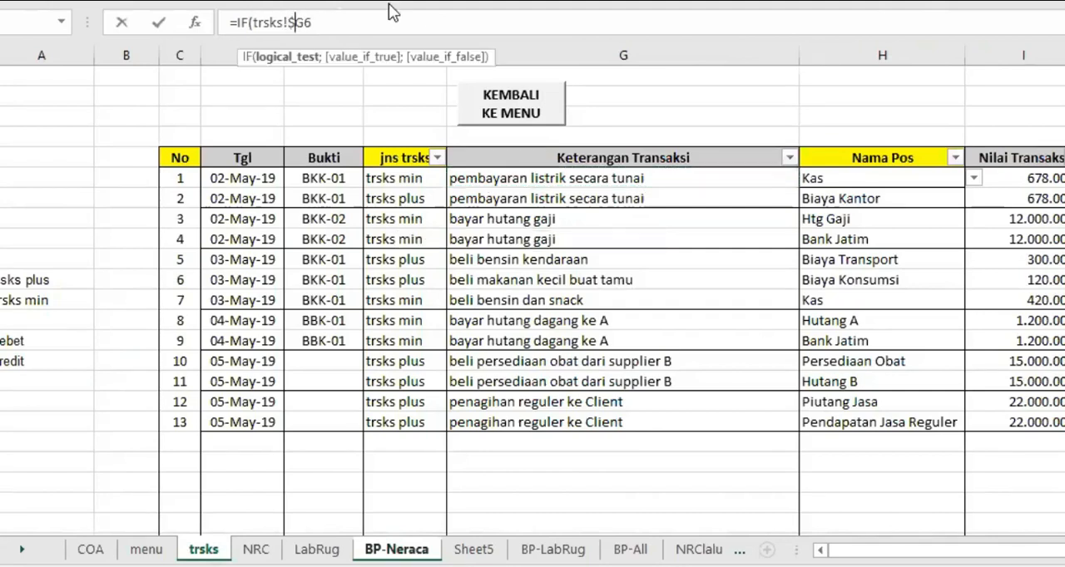
type("$")
type("<>\"\";")
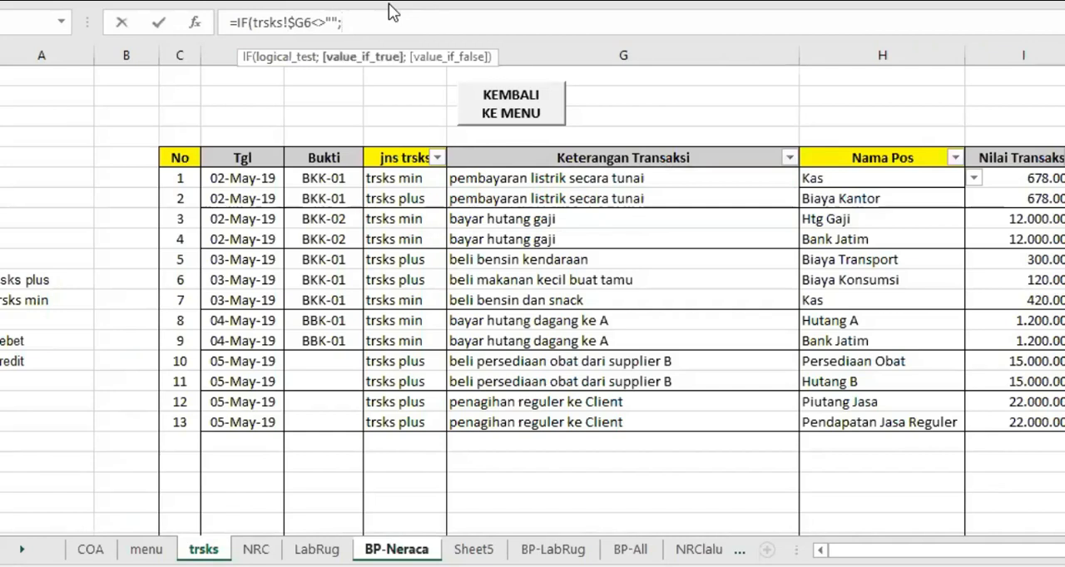
Add the second condition trsks!$H6=$E$4 to the E8 formula, with column H absolute, and close the parenthesis
left_click(846, 196)
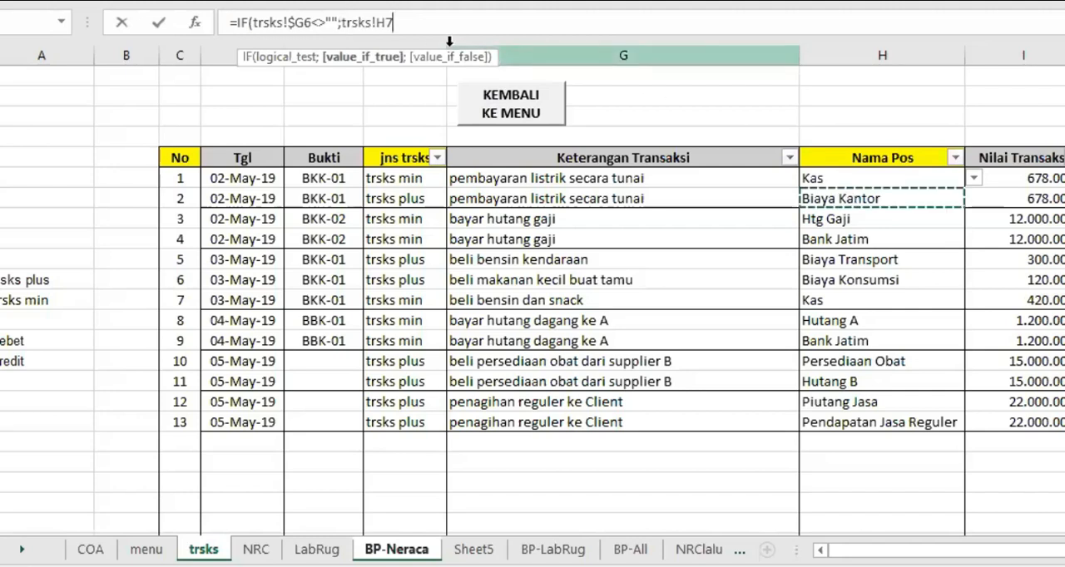
key("BackSpace")
type("6")
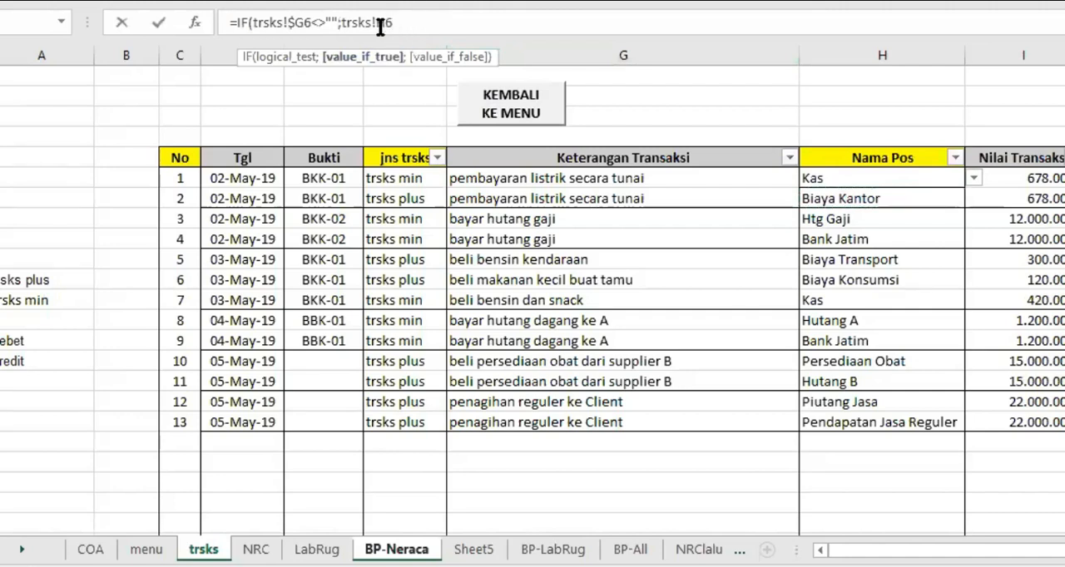
type("$H6=$E$")
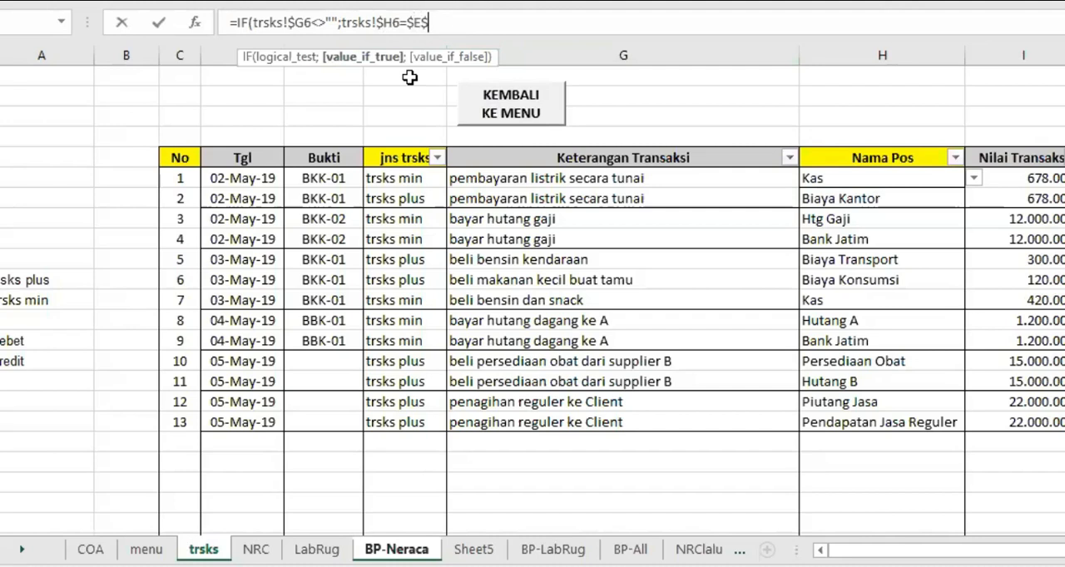
type("4)")
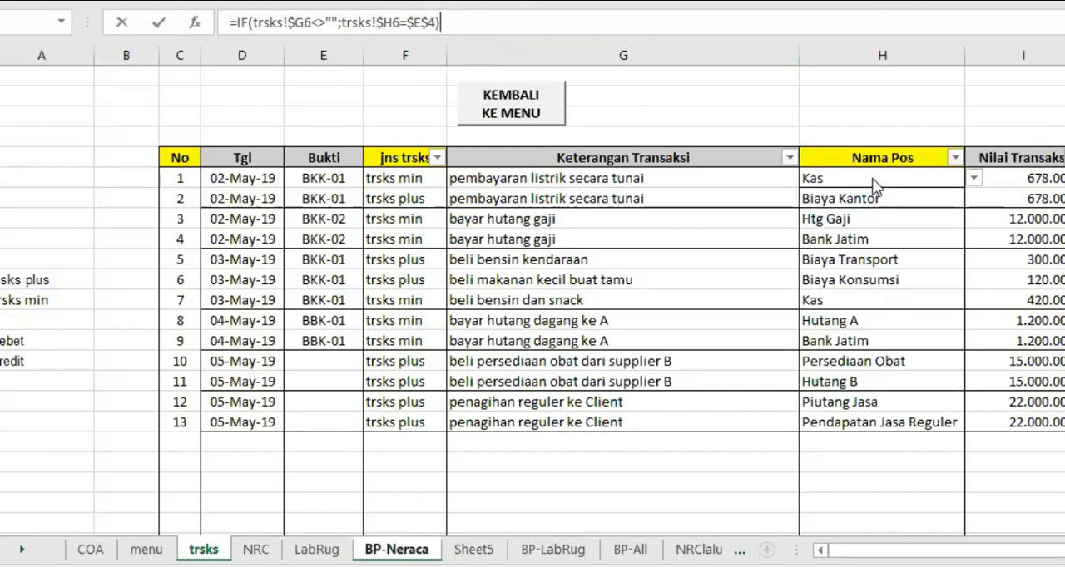
Wrap both conditions of the E8 formula in an AND function and add the separator for the true result
left_click(253, 23)
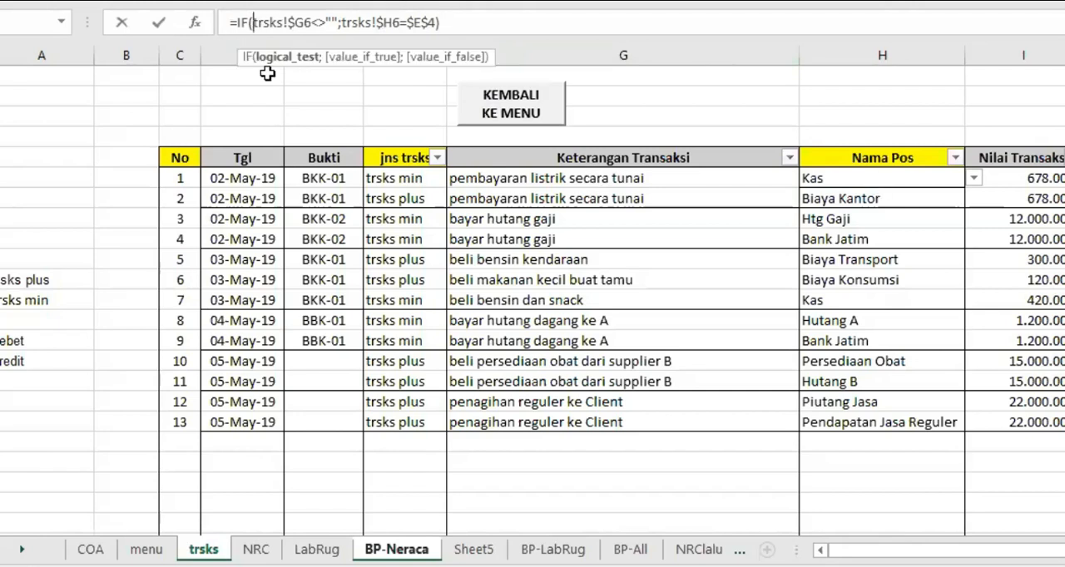
type("A")
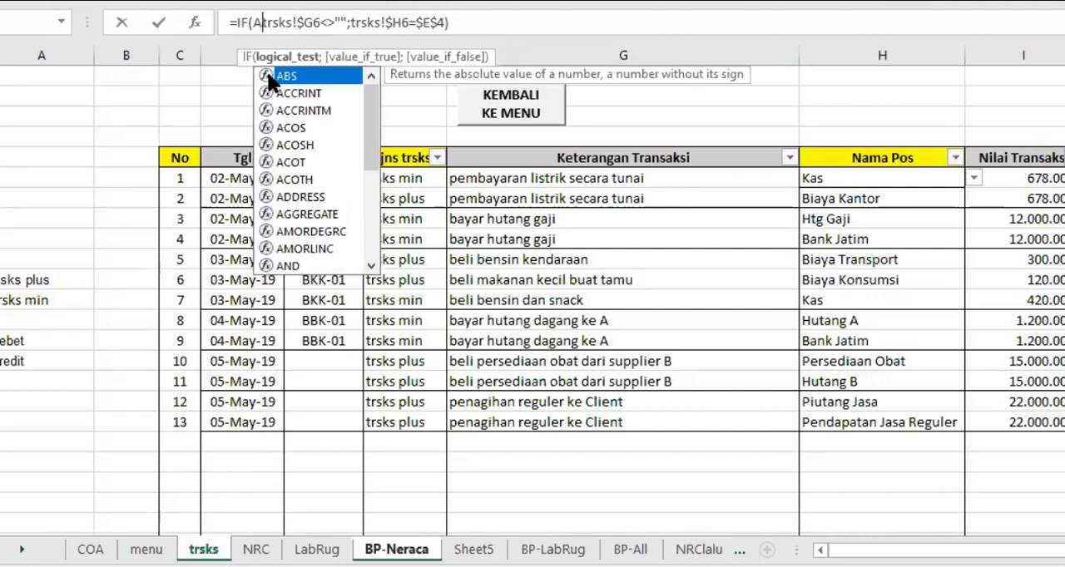
type("ND(")
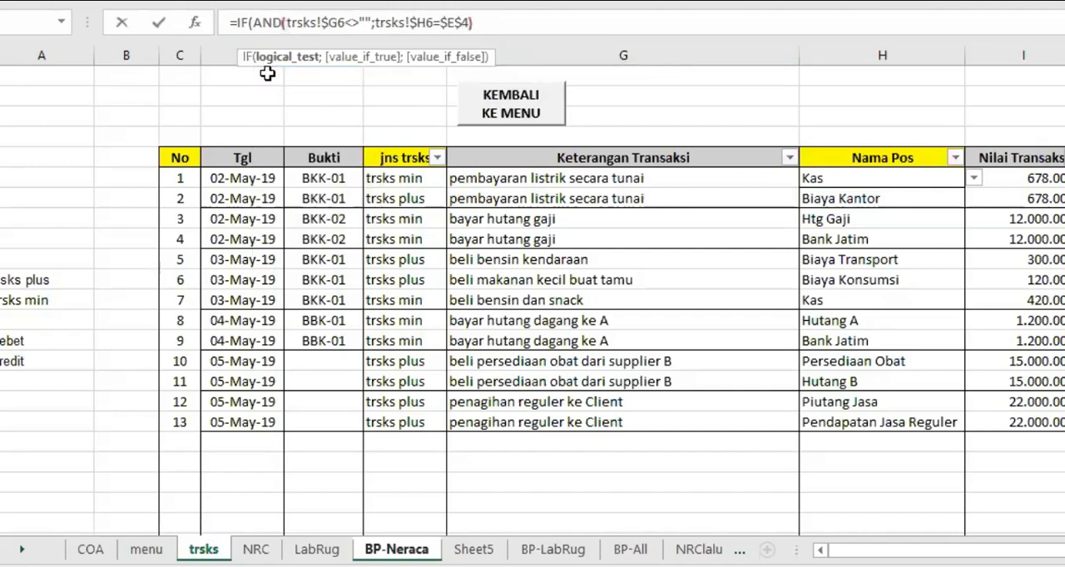
key("Right")
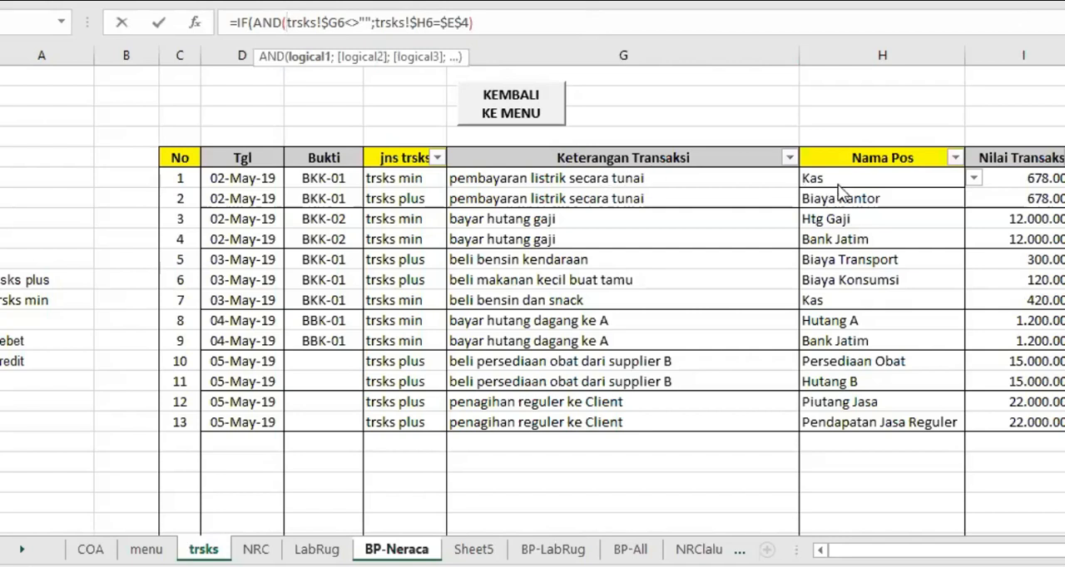
left_click(489, 23)
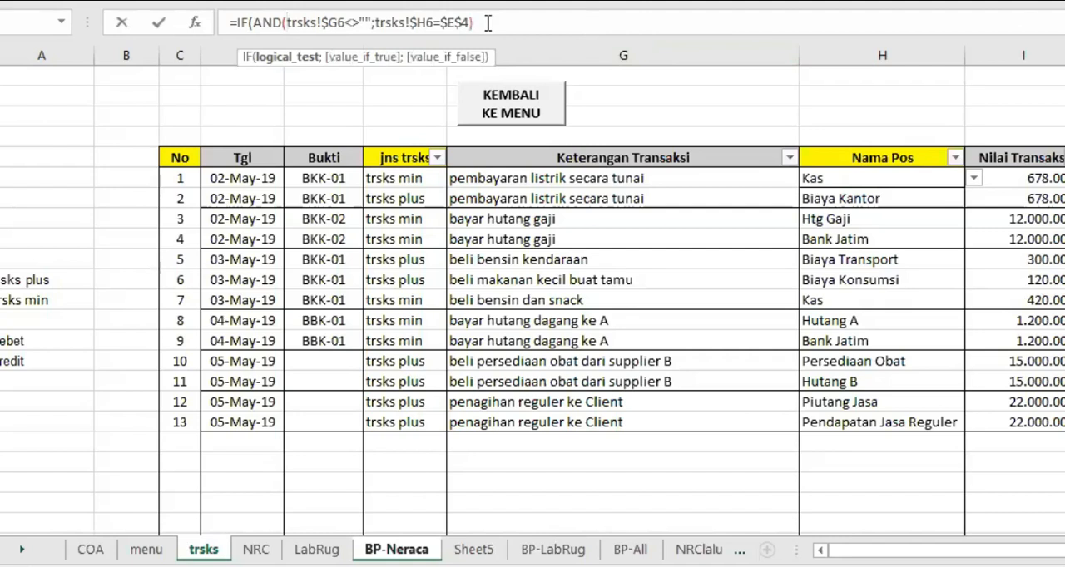
type(";")
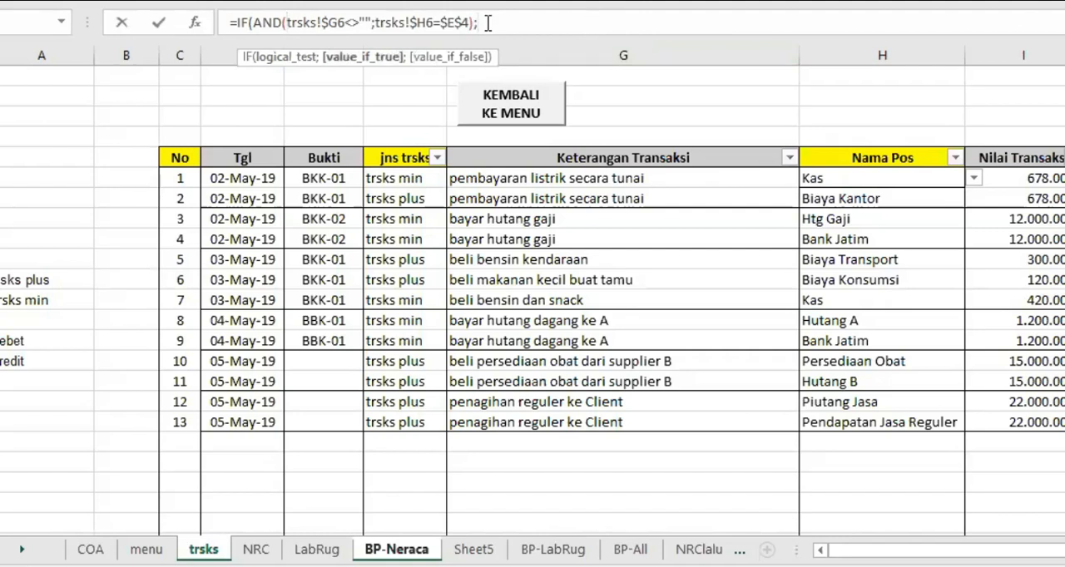
Complete the E8 formula to return trsks!$G6 when true and "" when false, accepting the missing closing parenthesis
left_click(597, 177)
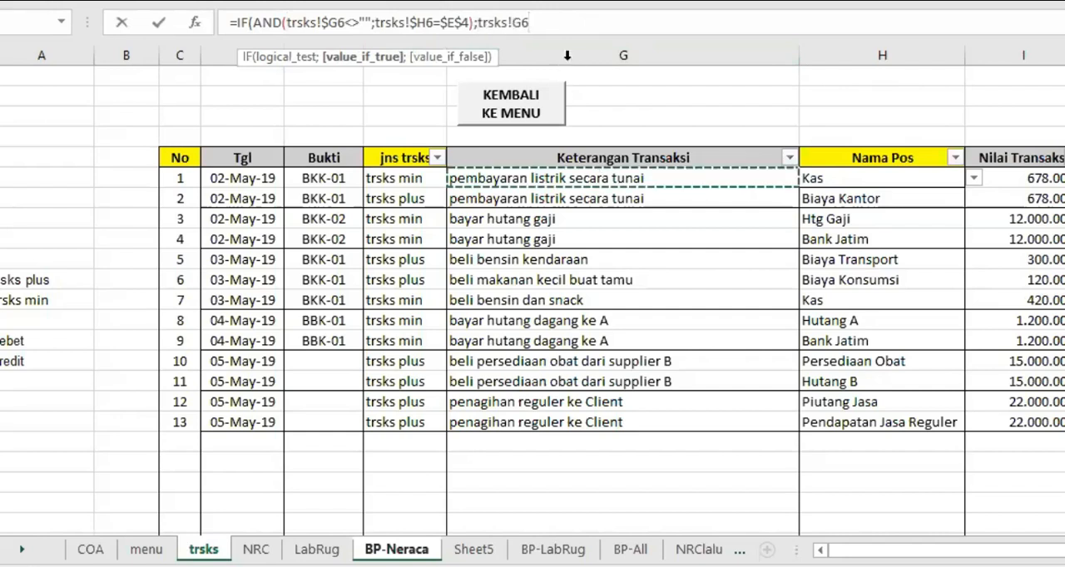
left_click(513, 22)
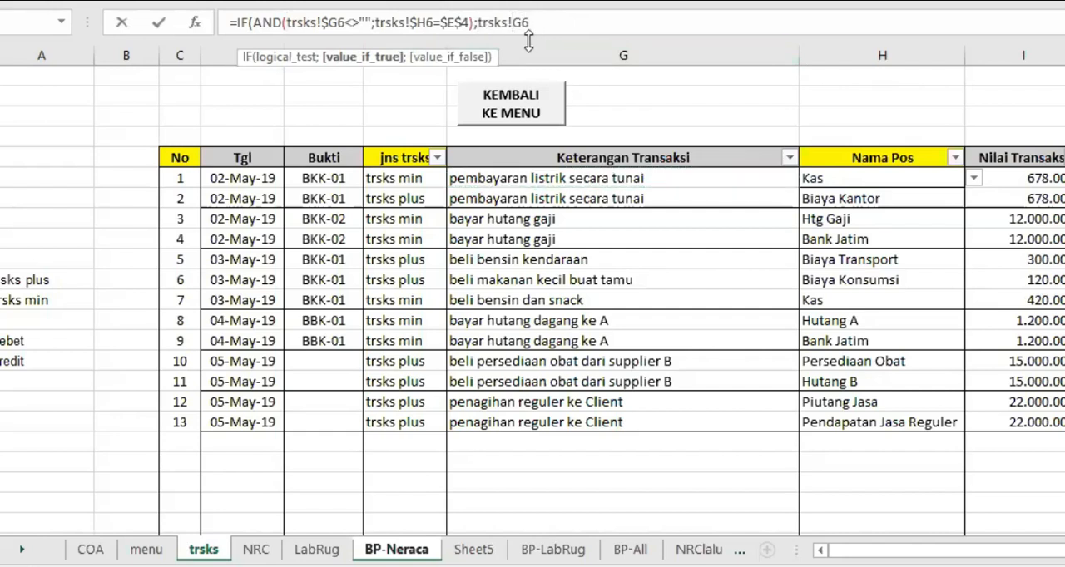
type("$")
left_click(553, 22)
type(";\"\"")
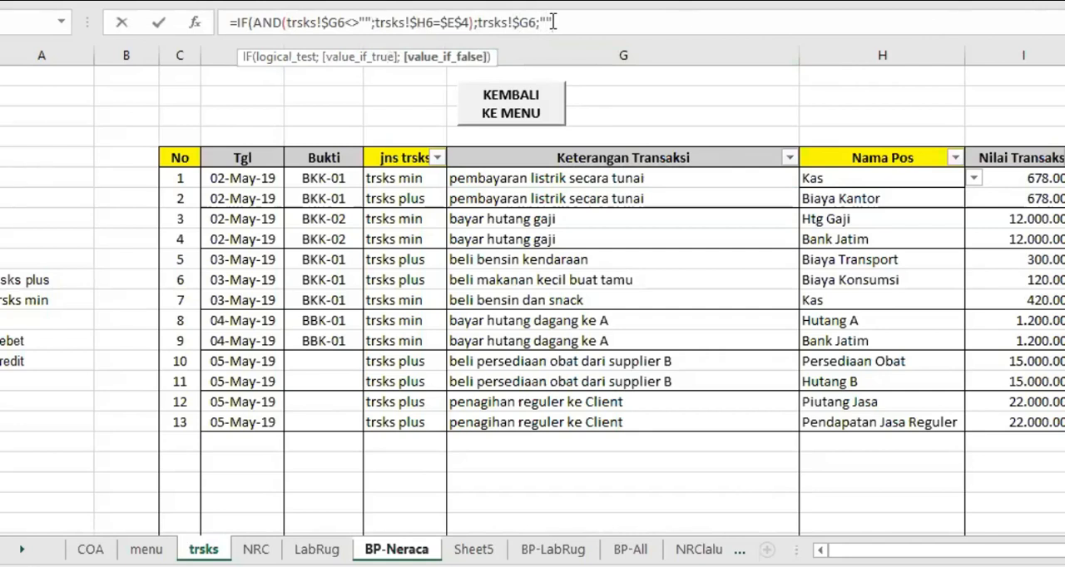
key("Return")
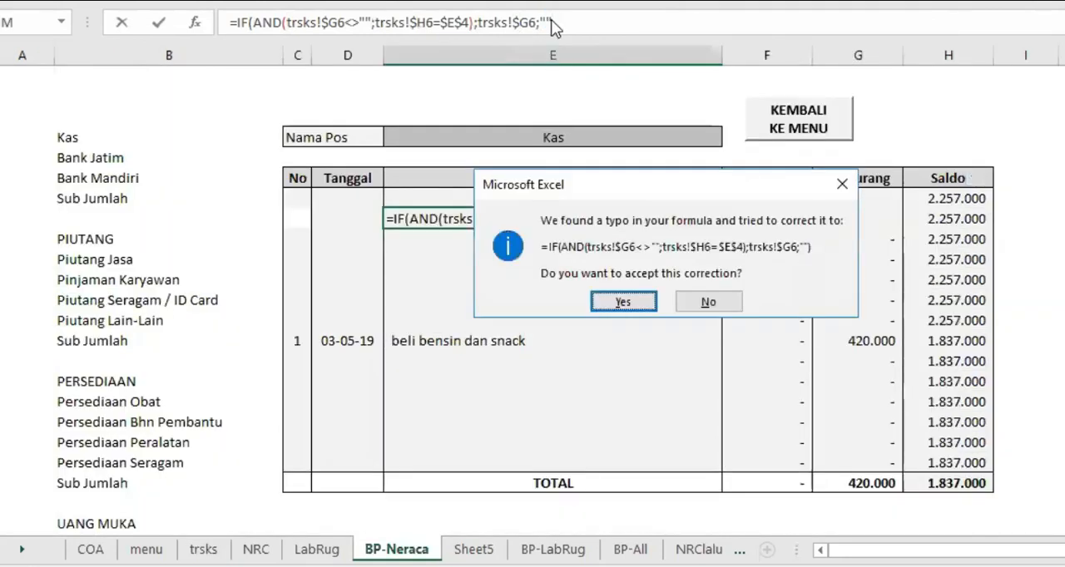
key("Return")
left_click(555, 221)
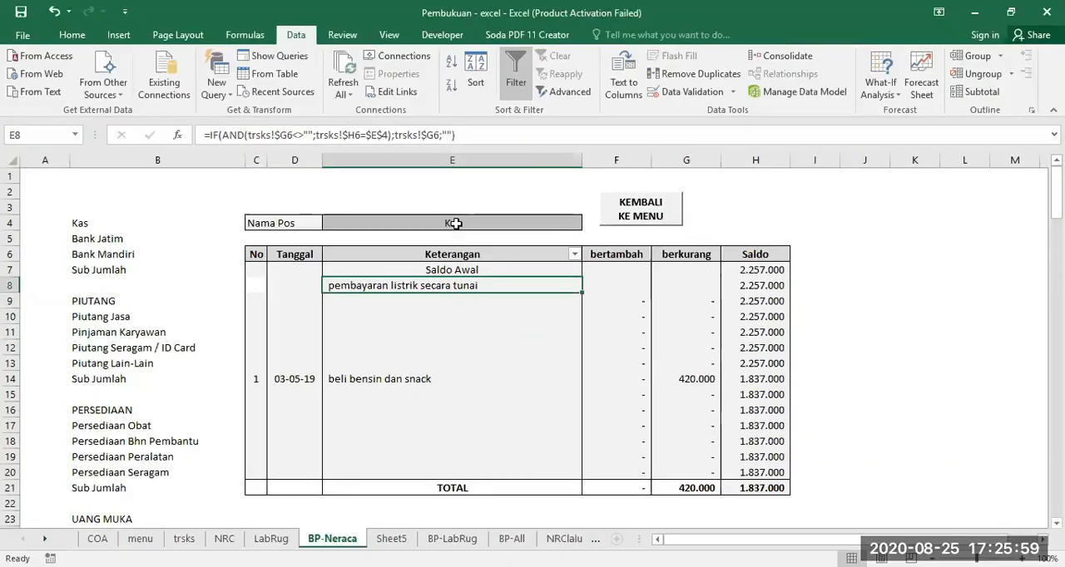
Set Nama Pos in E4 to Bank Jatim to test E8, and check the first transaction's post on trsks
left_click(553, 135)
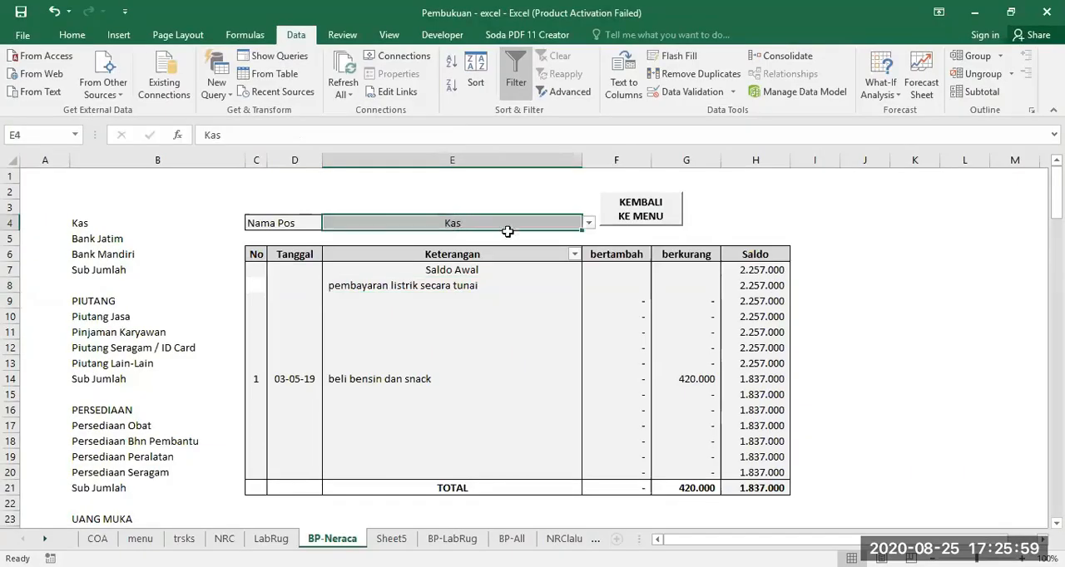
left_click(589, 225)
left_click(416, 243)
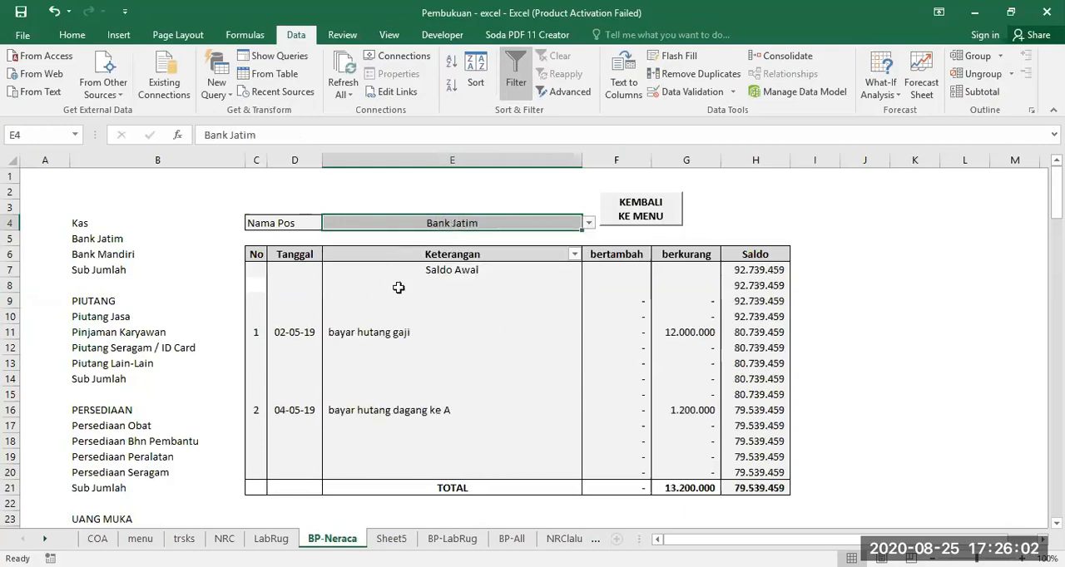
left_click(440, 284)
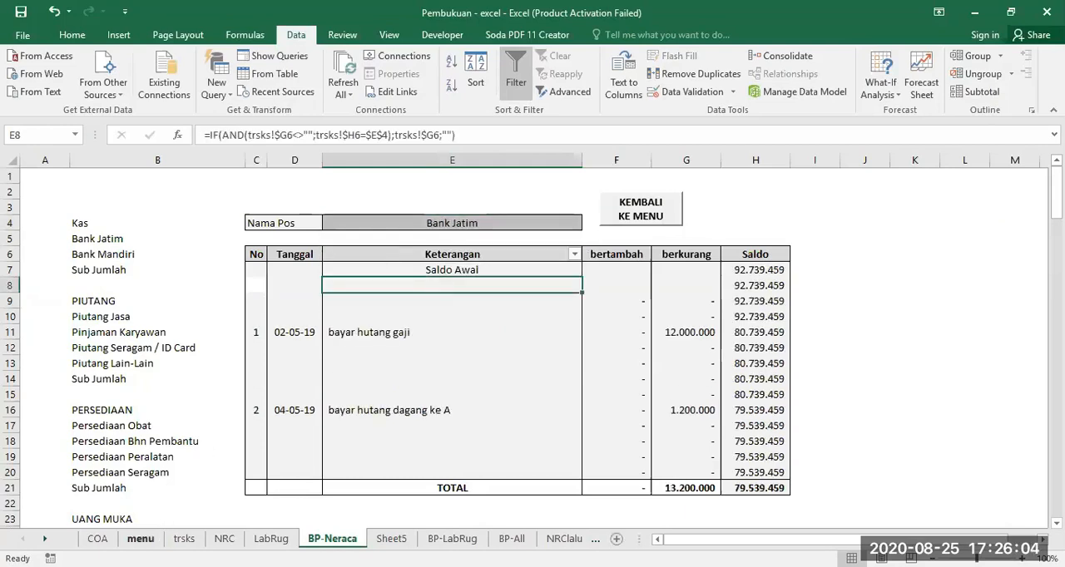
left_click(184, 539)
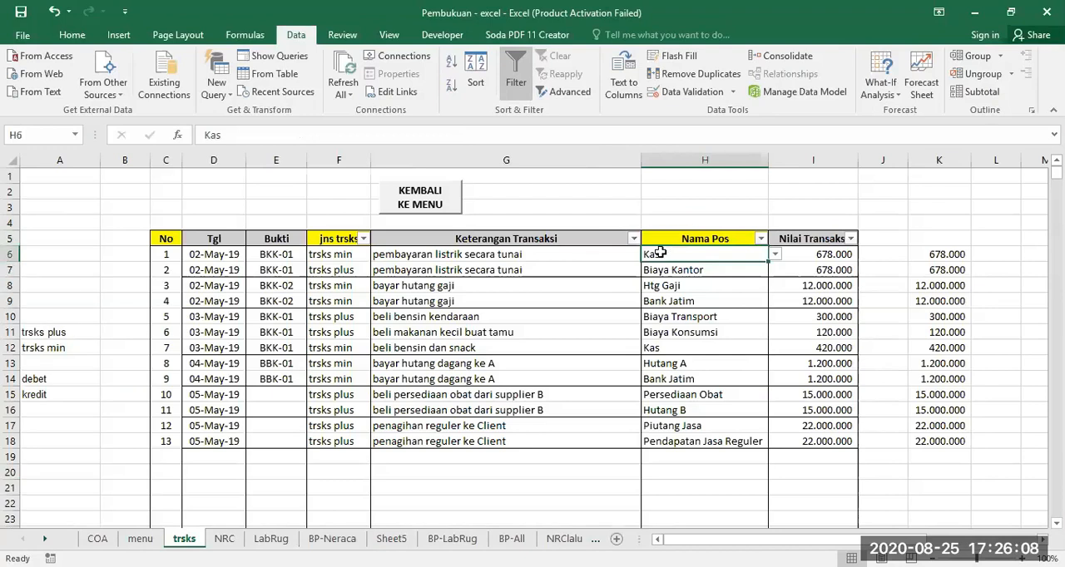
left_click(337, 541)
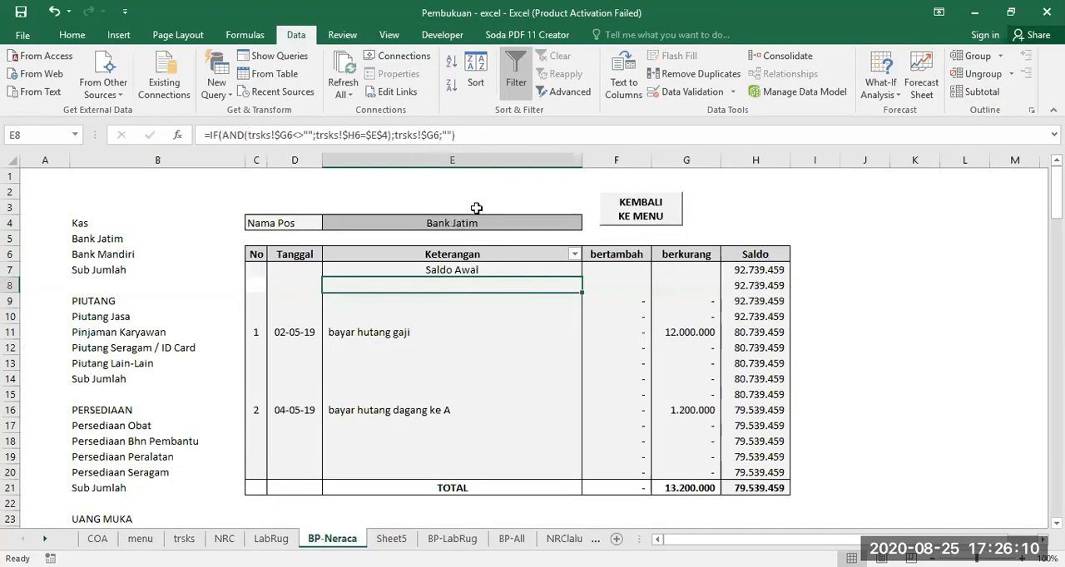
Set Nama Pos in E4 on BP-Neraca back to Kas
left_click(453, 223)
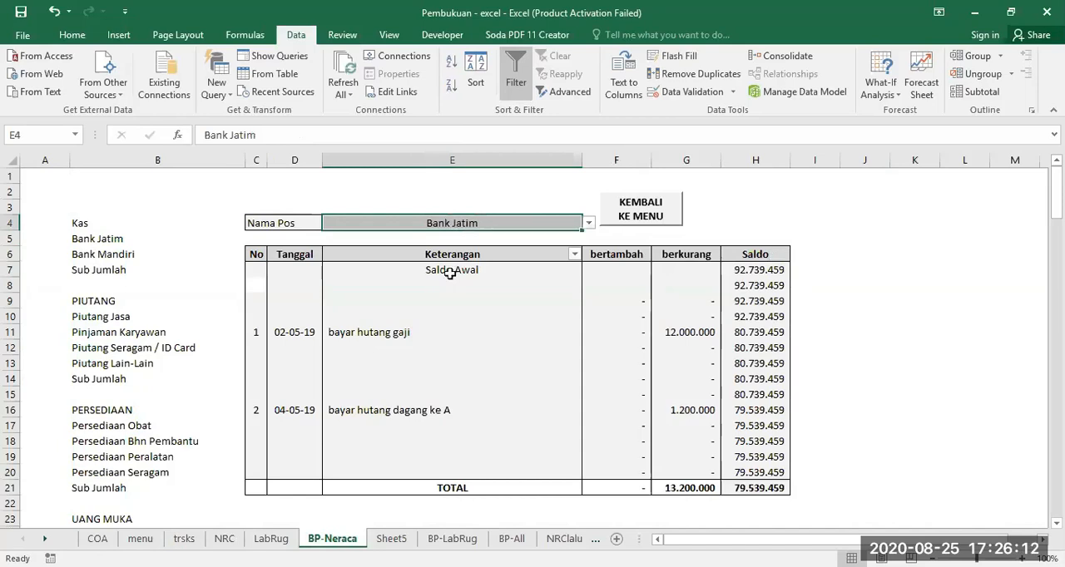
left_click(516, 276)
left_click(571, 221)
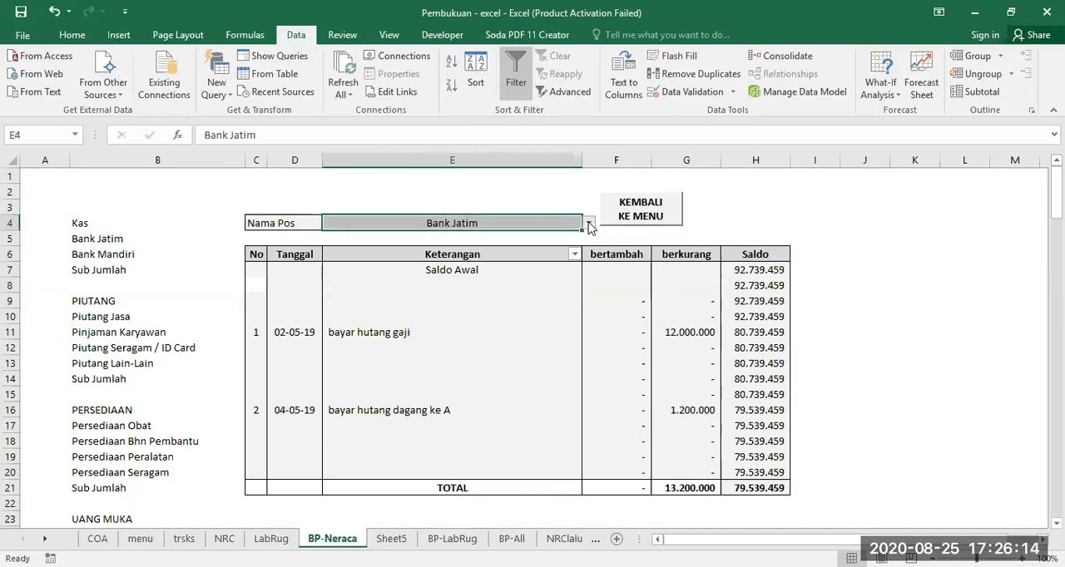
left_click(587, 224)
scroll(590, 245, "down", 1)
scroll(590, 245, "up", 1)
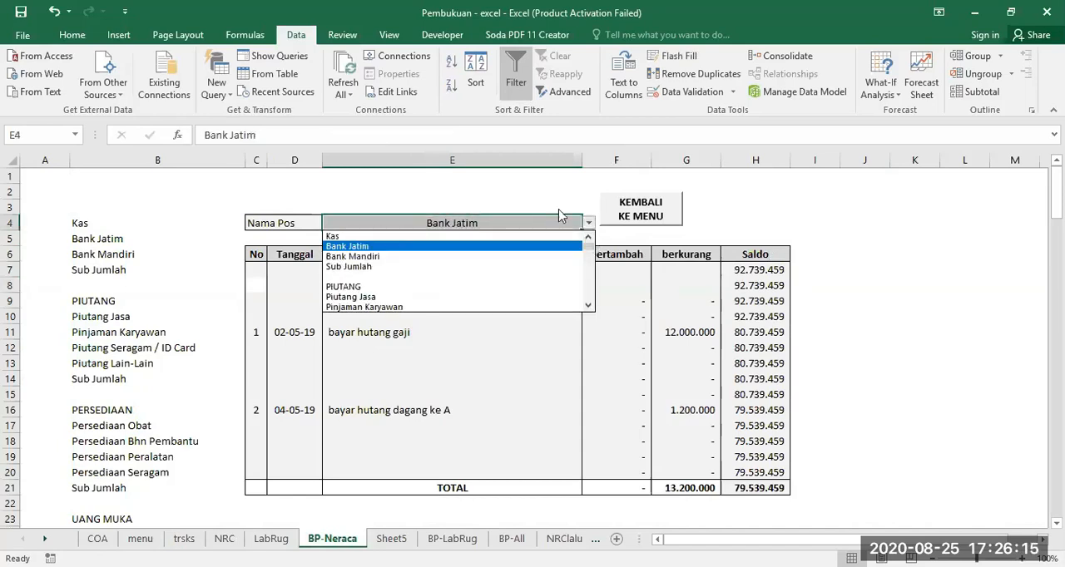
left_click(368, 237)
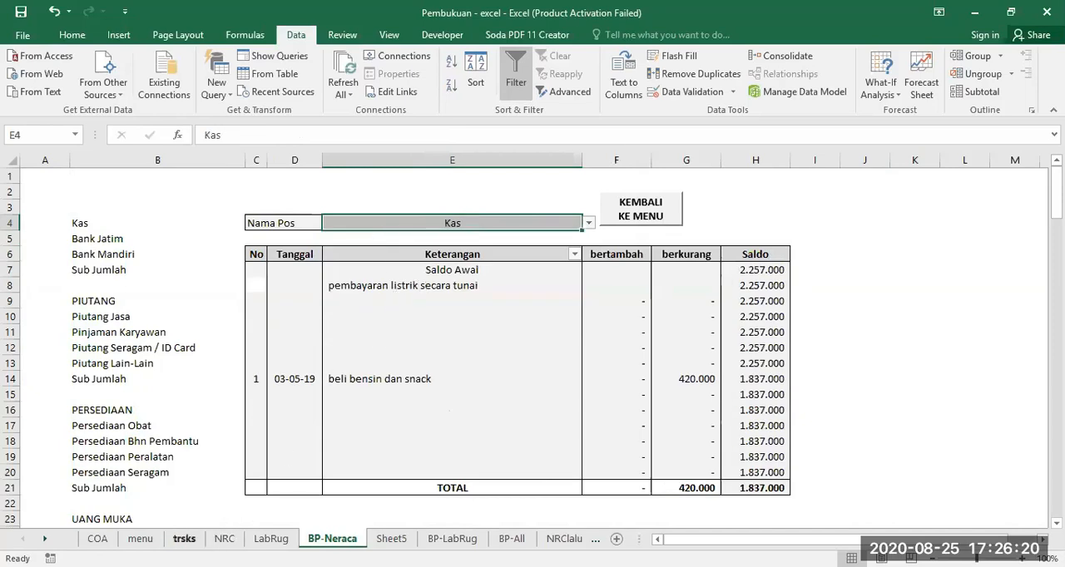
Compare the description and post of the first trsks transaction, G6 and H6, with Keterangan cell E8 on BP-Neraca
left_click(183, 538)
left_click(444, 249)
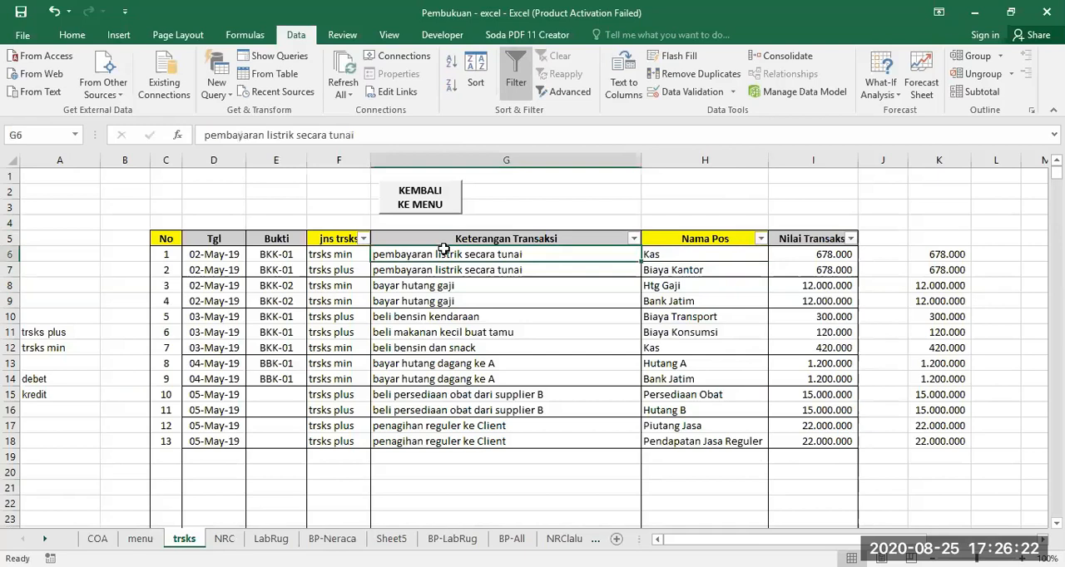
left_click(677, 253)
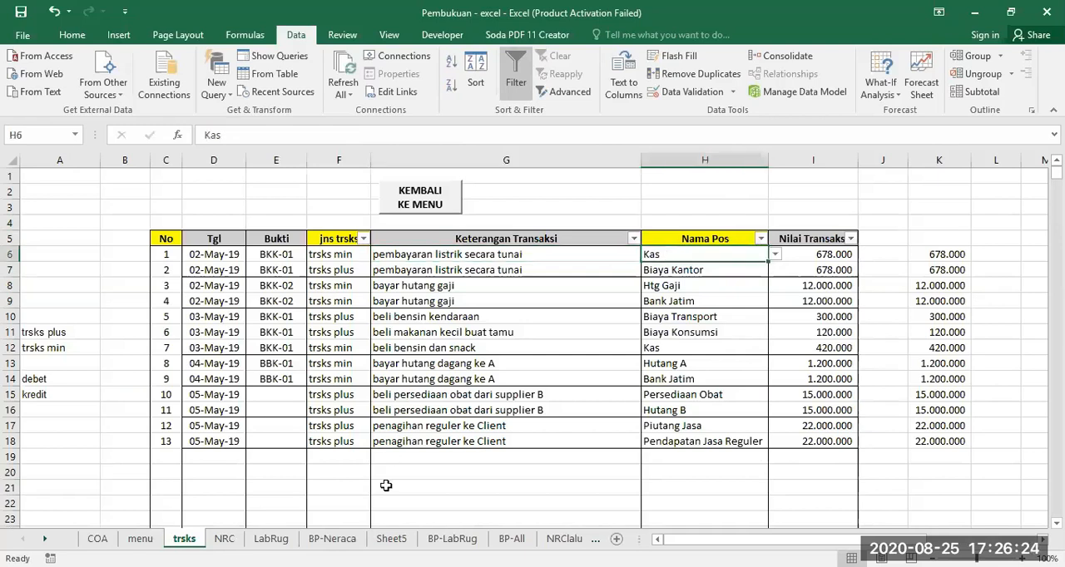
left_click(334, 541)
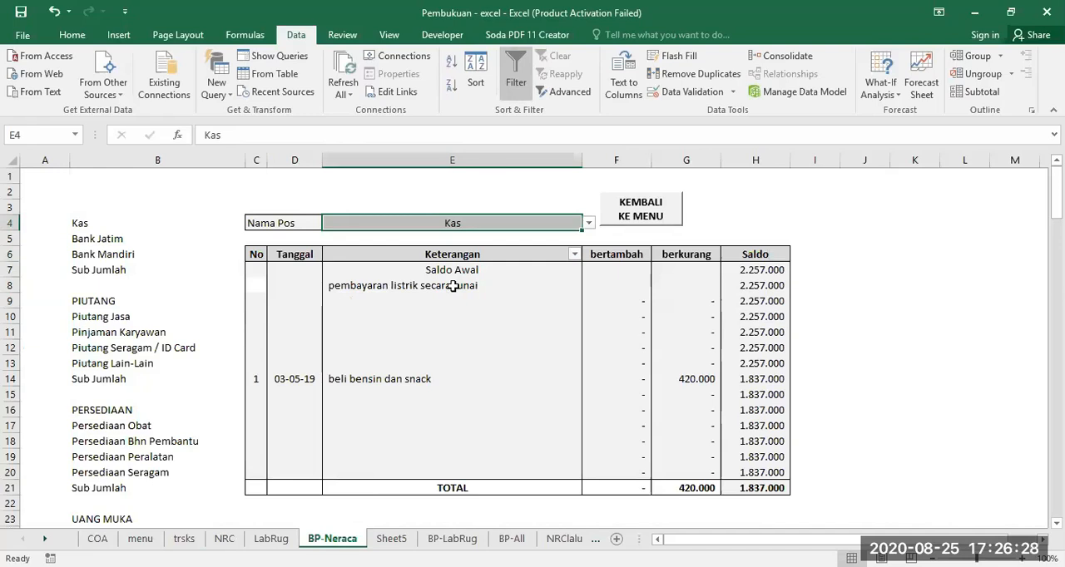
Examine the transaction type and post of the first trsks entry, F6 and H6, alongside the E8 formula and bertambah cell F8 on BP-Neraca
left_click(617, 287)
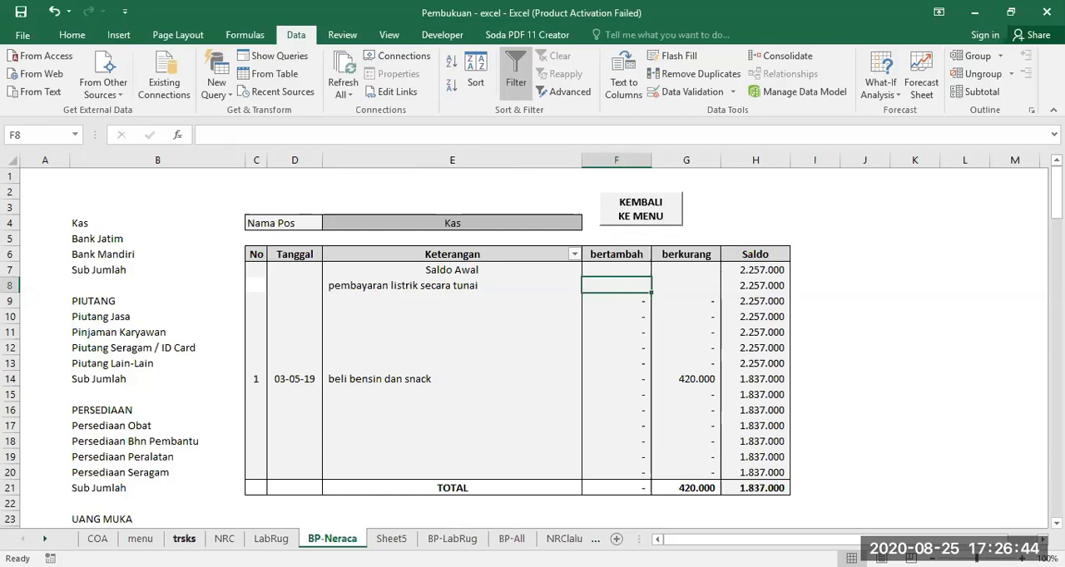
left_click(184, 540)
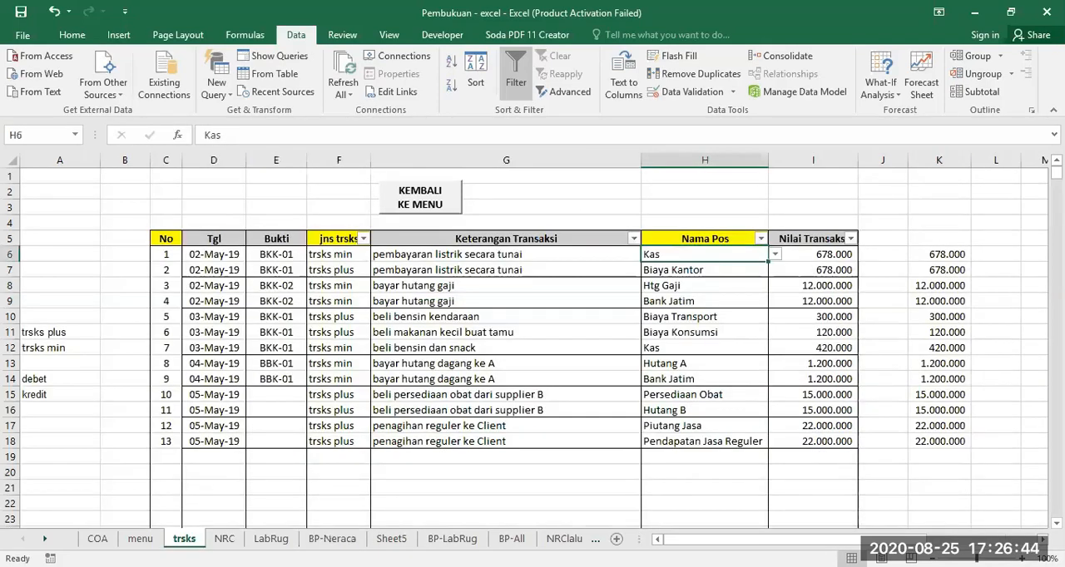
left_click(336, 254)
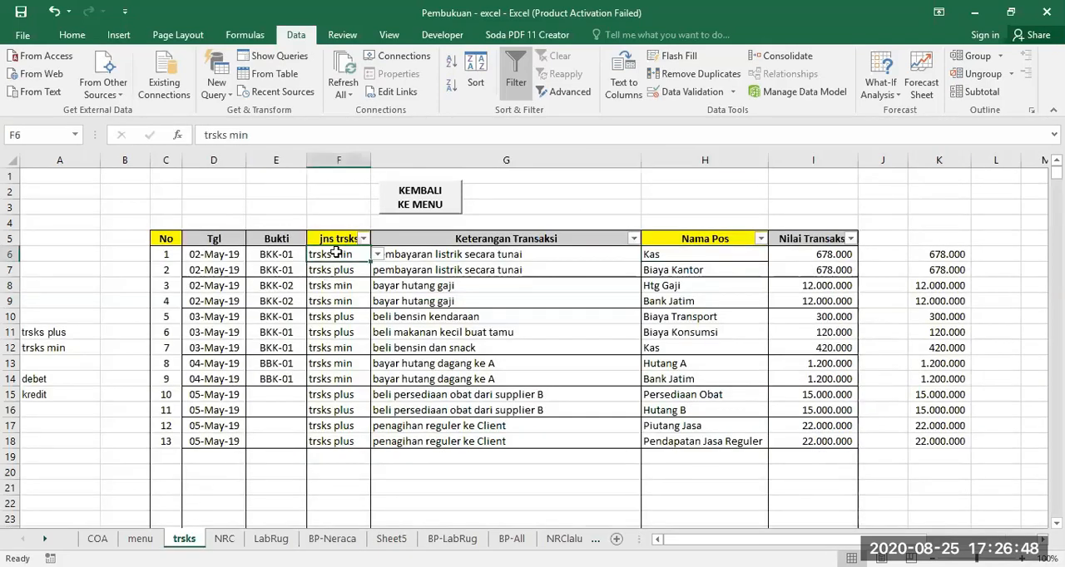
left_click(332, 539)
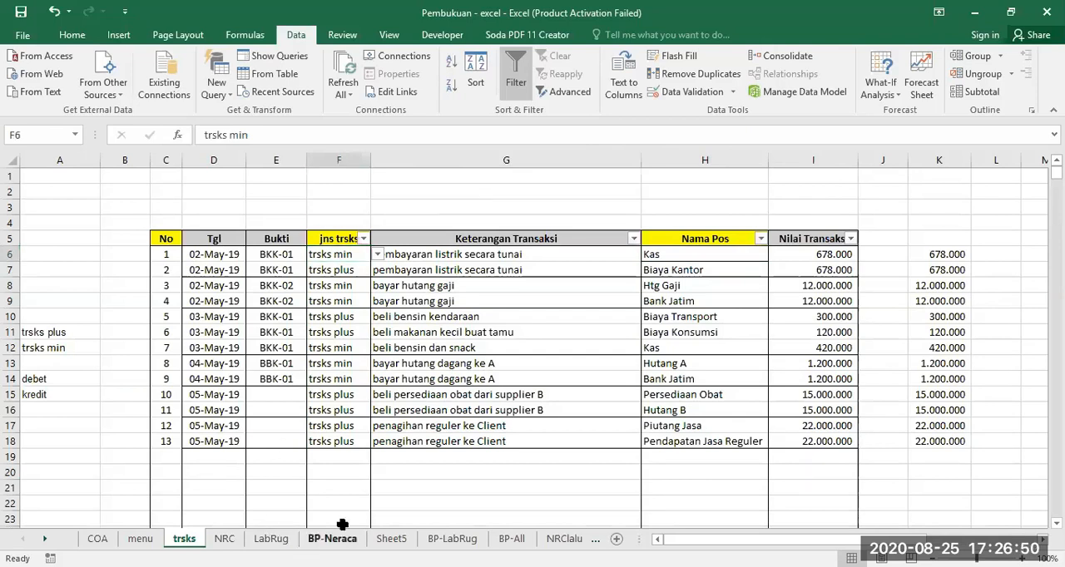
left_click(413, 283)
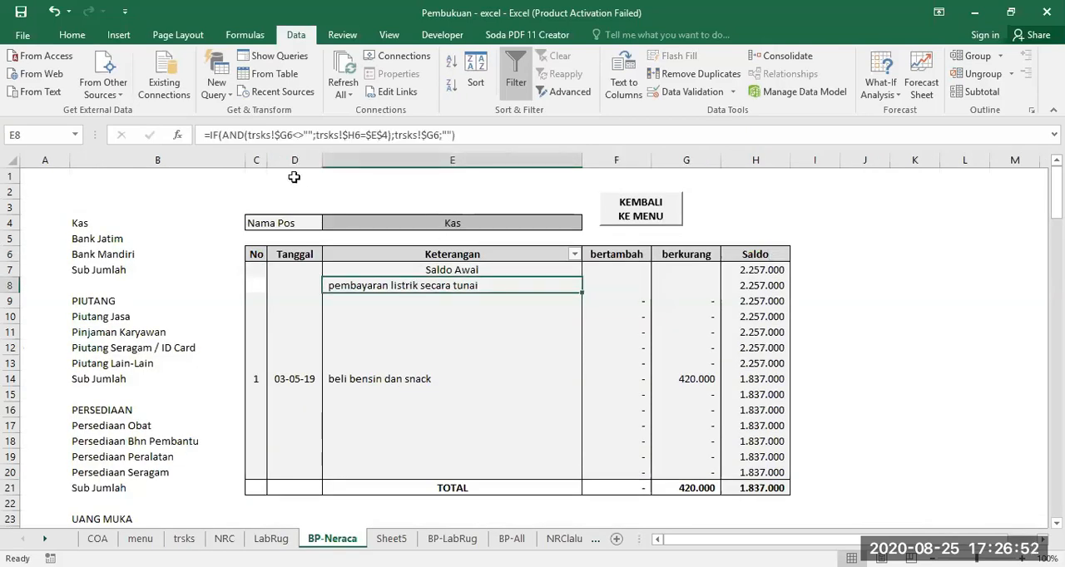
left_click(634, 286)
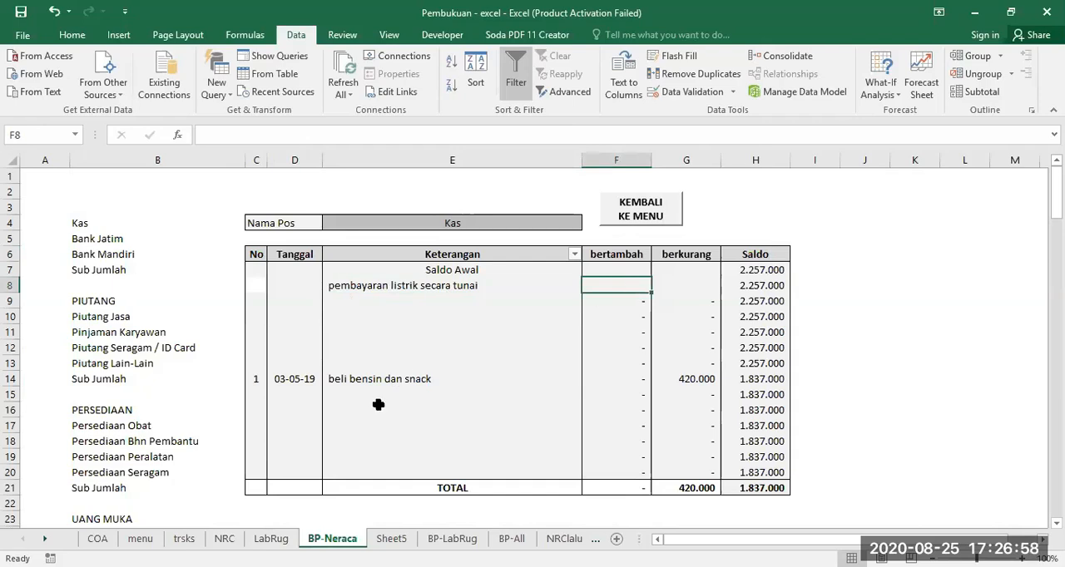
left_click(184, 539)
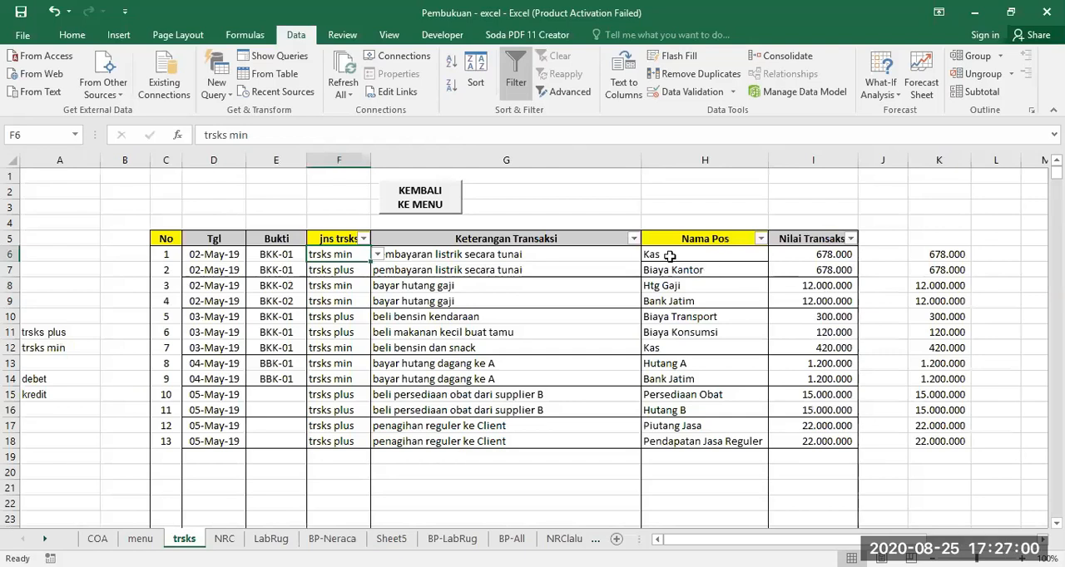
left_click(671, 257)
left_click(325, 539)
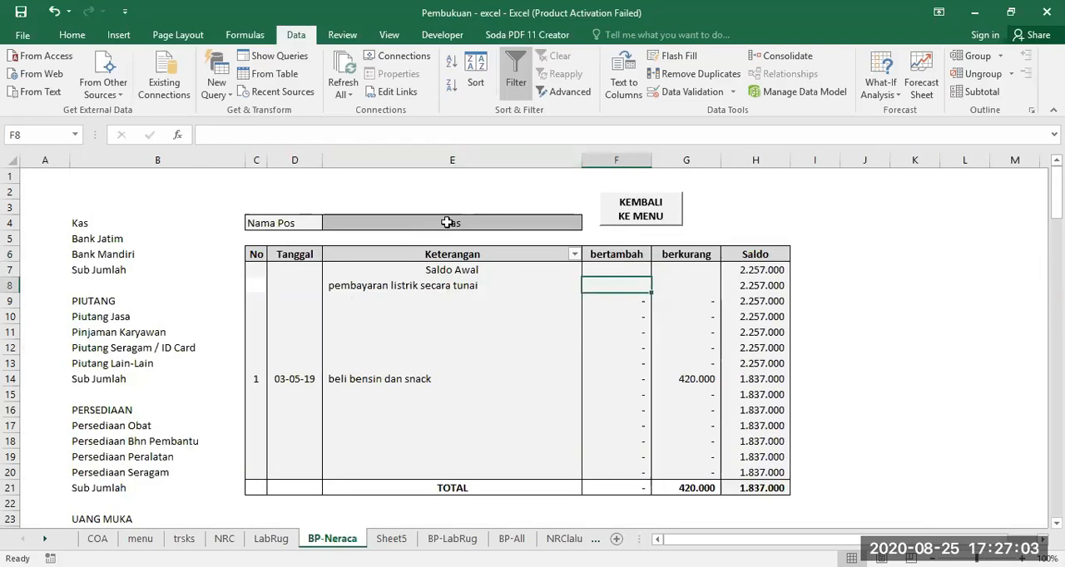
Copy the Keterangan formula from E8 across into the bertambah cell F8
left_click(490, 285)
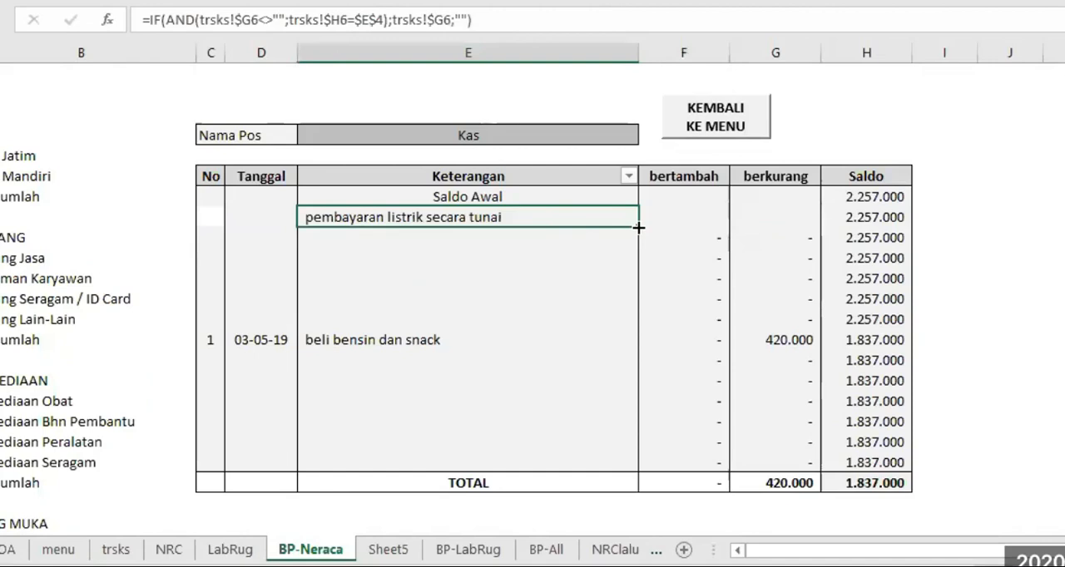
left_click_drag(638, 227, 725, 220)
left_click(683, 219)
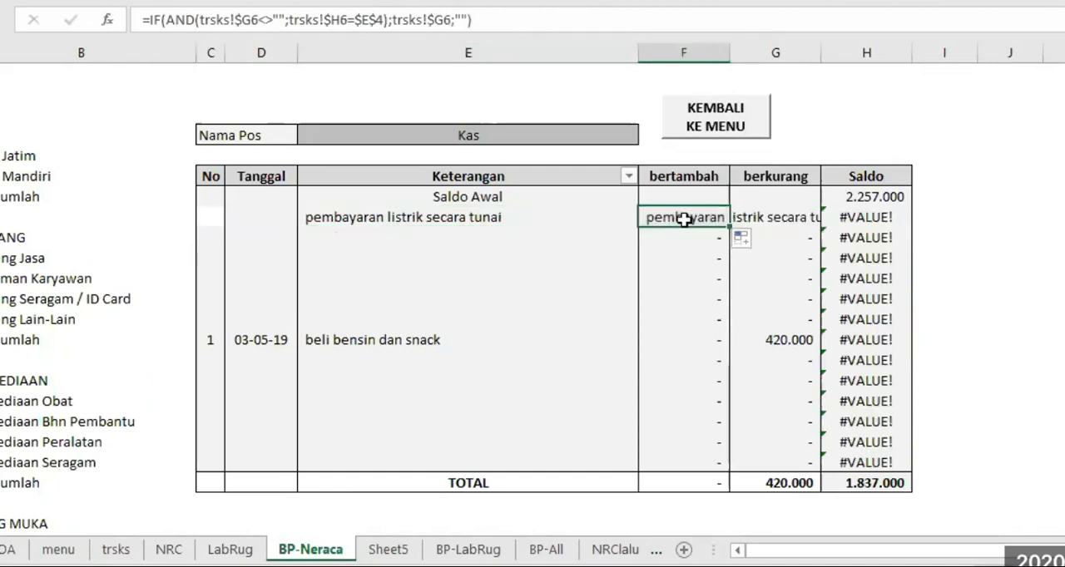
Change the first AND condition of the F8 formula to trsks!$F6="trsks plus"
left_click(246, 18)
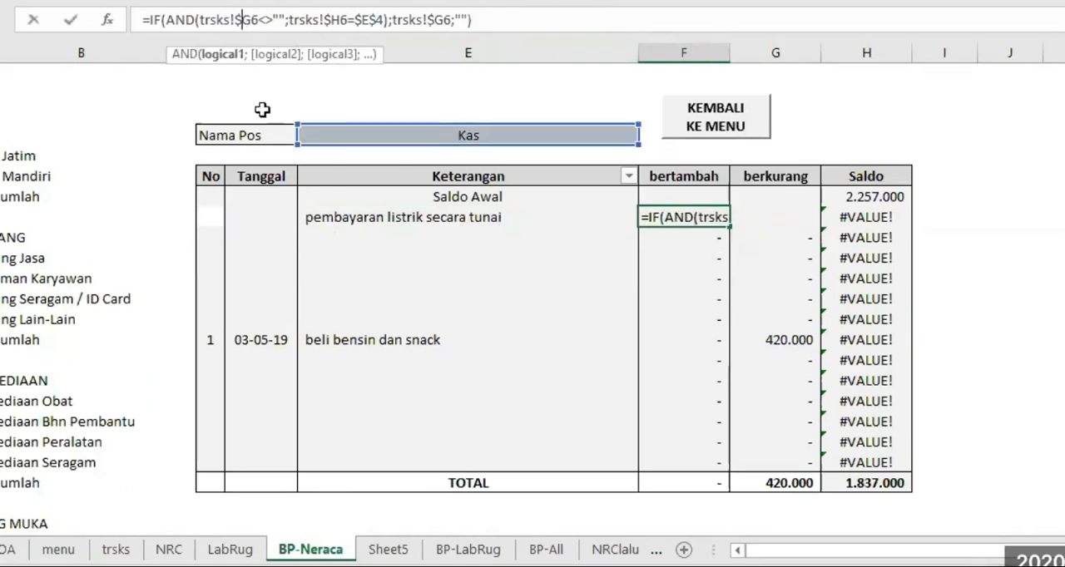
key("Left")
type("F")
key("Delete")
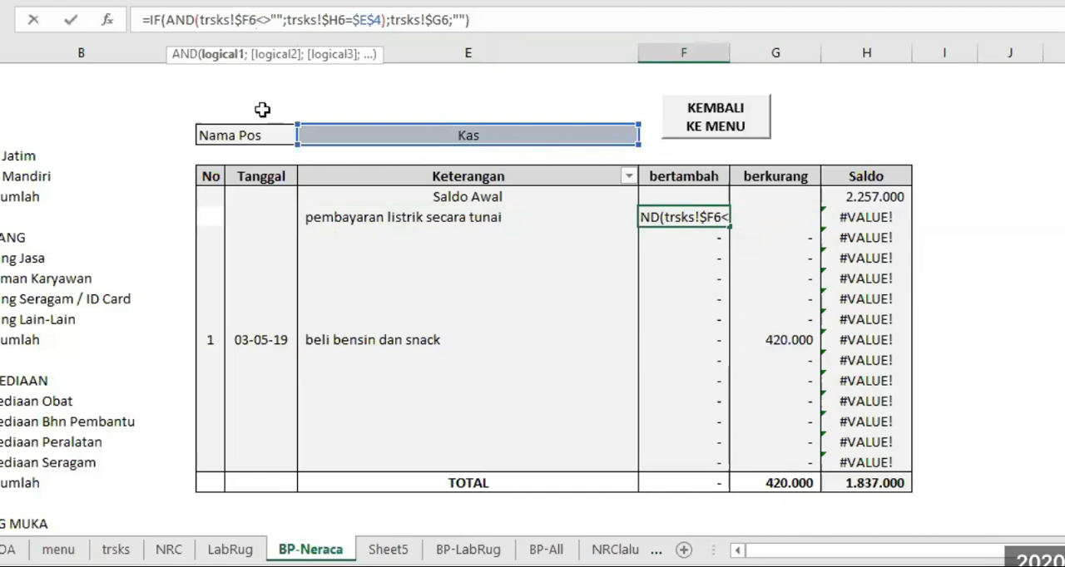
key("Delete")
key("Delete")
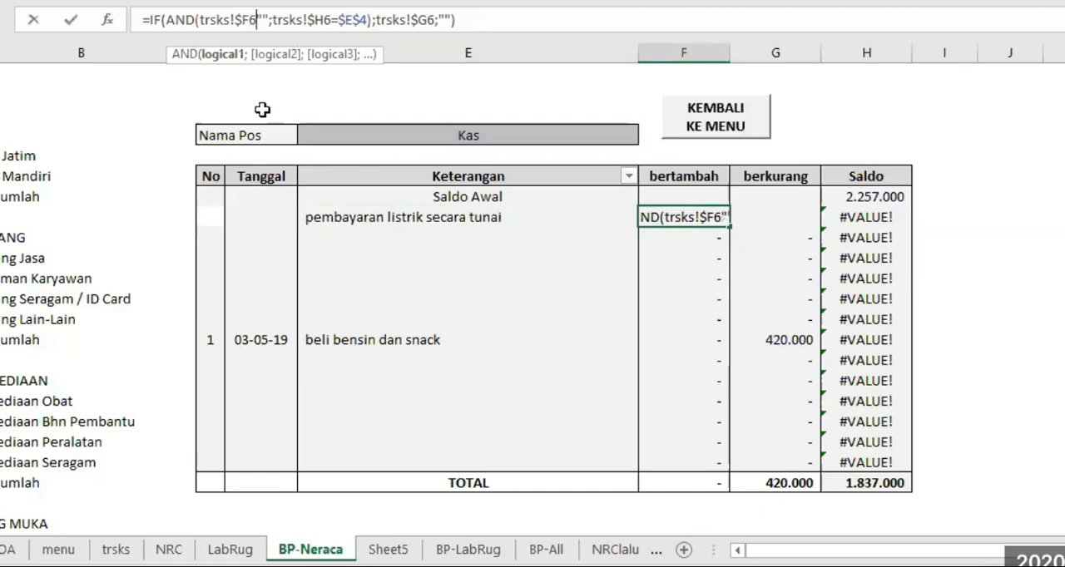
key("Delete")
key("Delete")
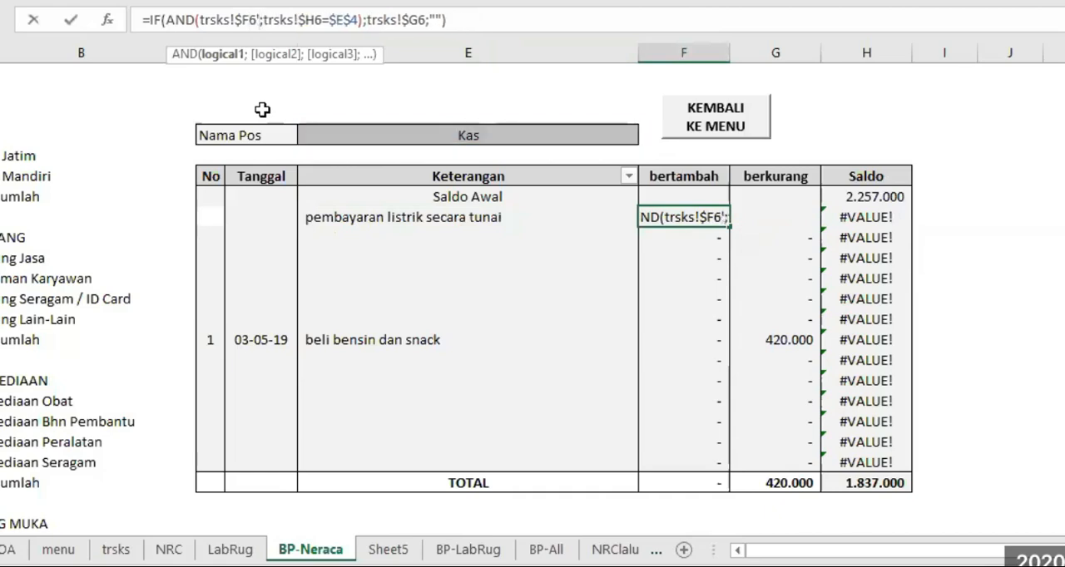
type("=")
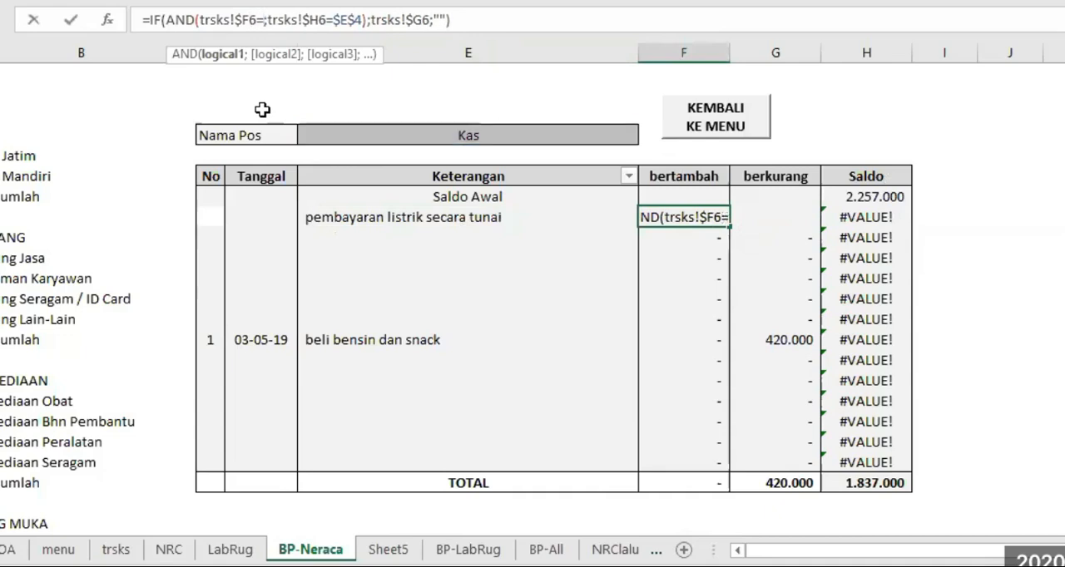
type("\"trsks")
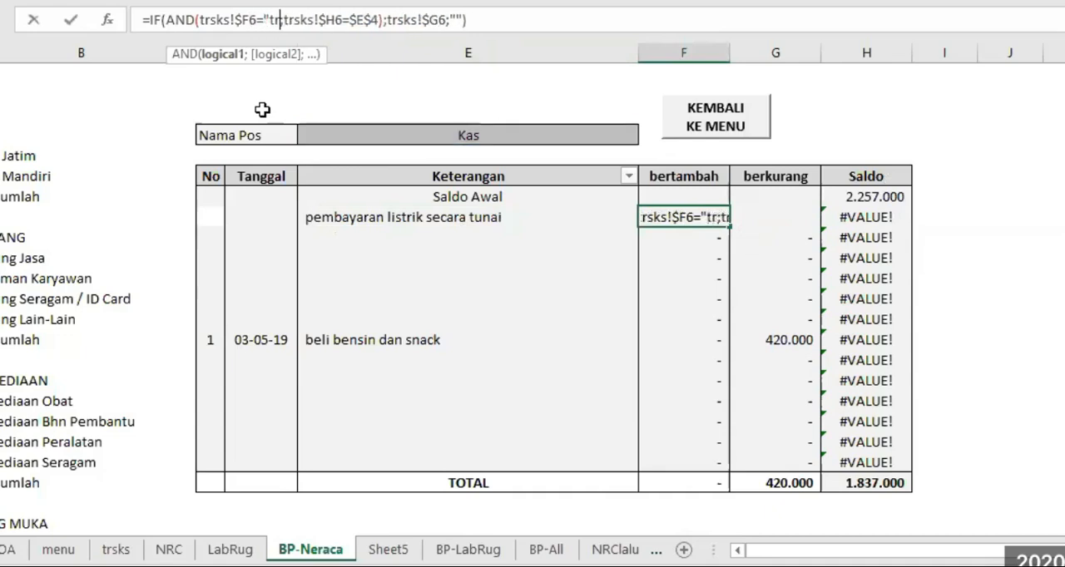
type(" plus")
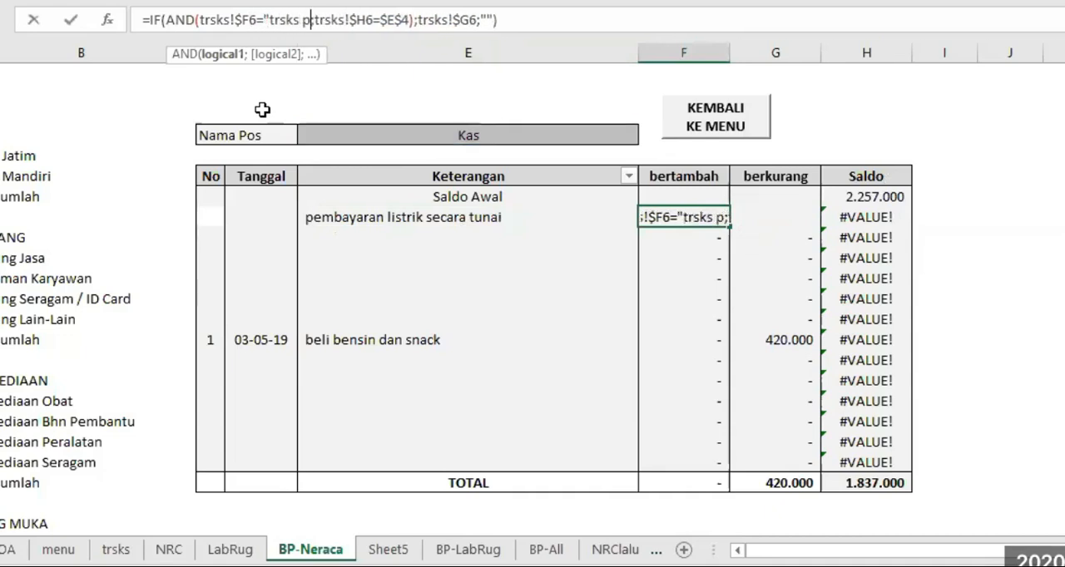
type("\"")
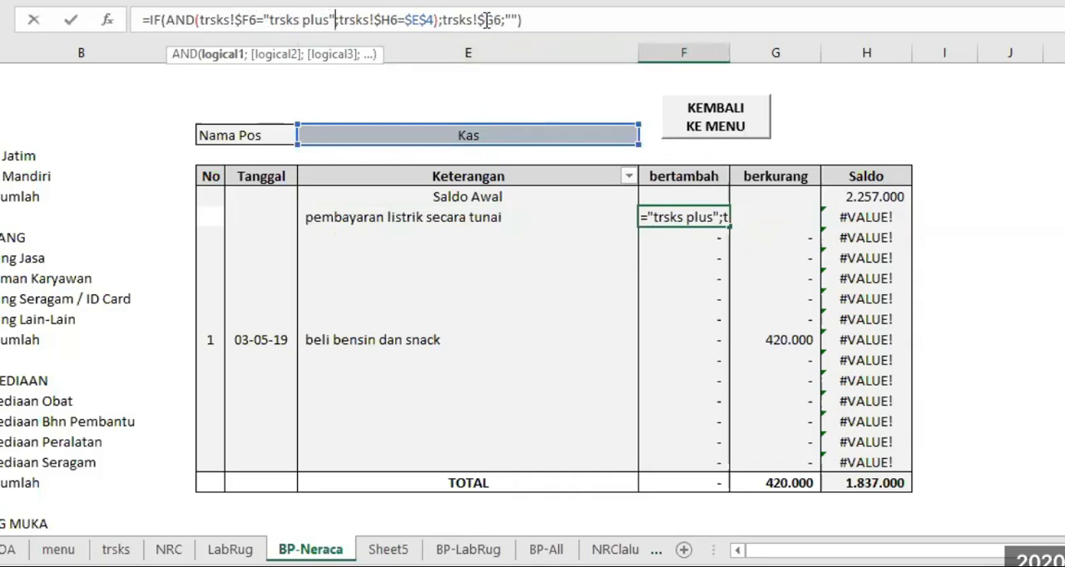
Check the amount column on trsks and make the F8 formula return trsks!$I6 when true and 0 when false
left_click(115, 550)
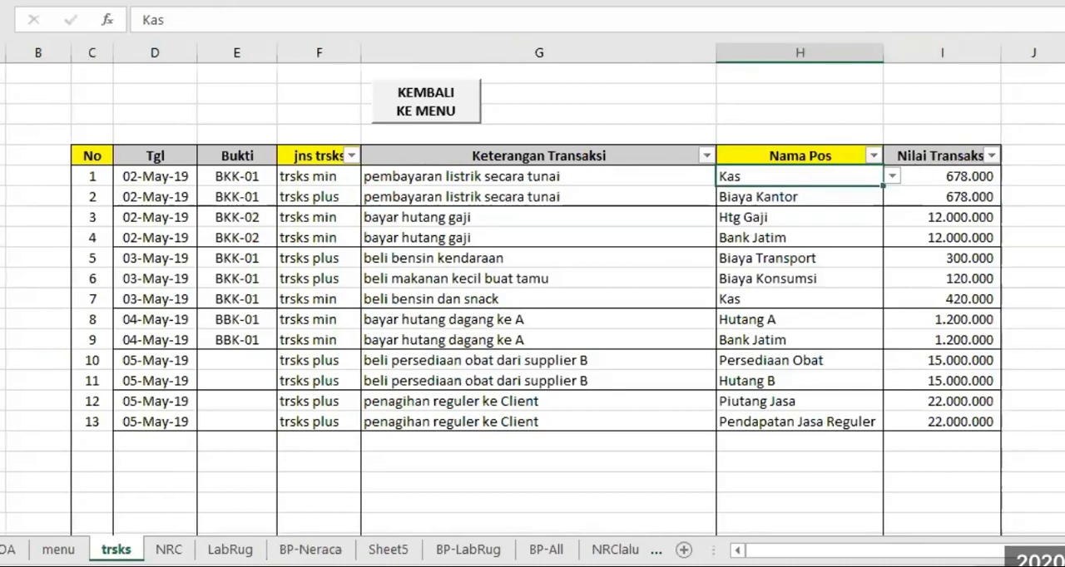
left_click(310, 550)
left_click(486, 20)
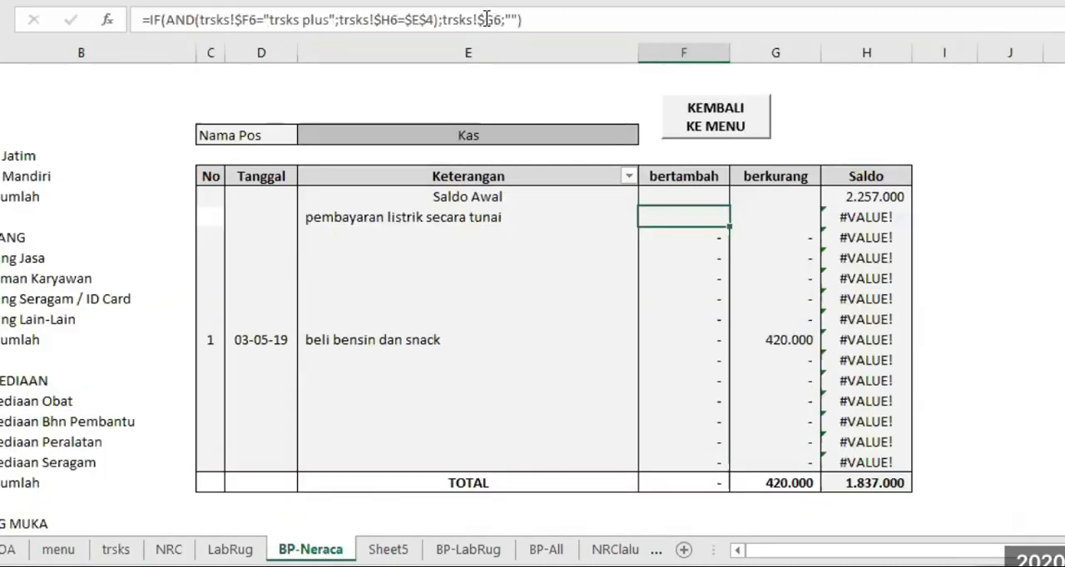
type("I")
key("Delete")
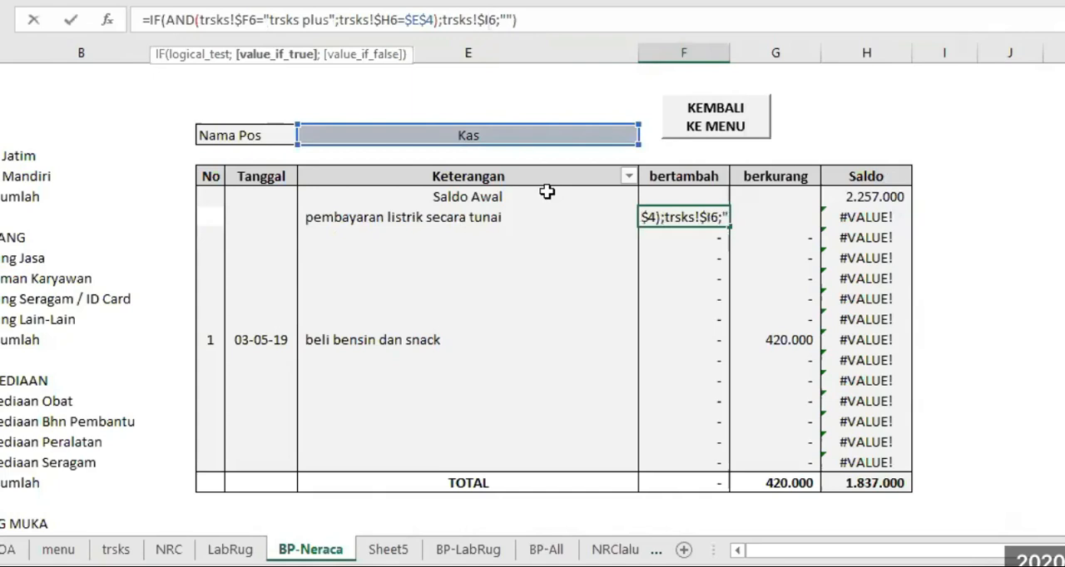
key("Right")
key("Right")
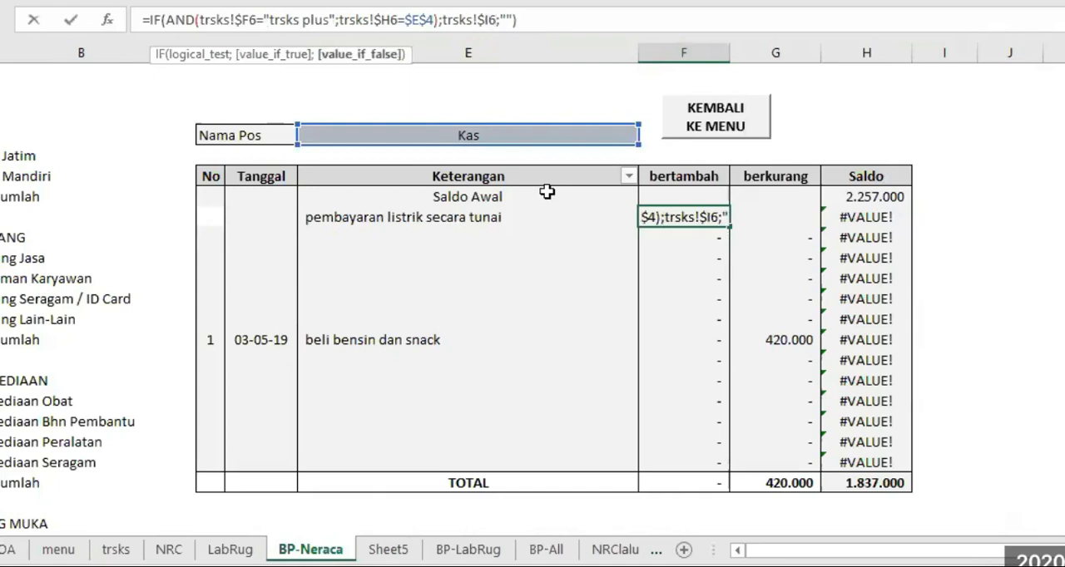
type("0")
key("Delete")
key("Delete")
key("Return")
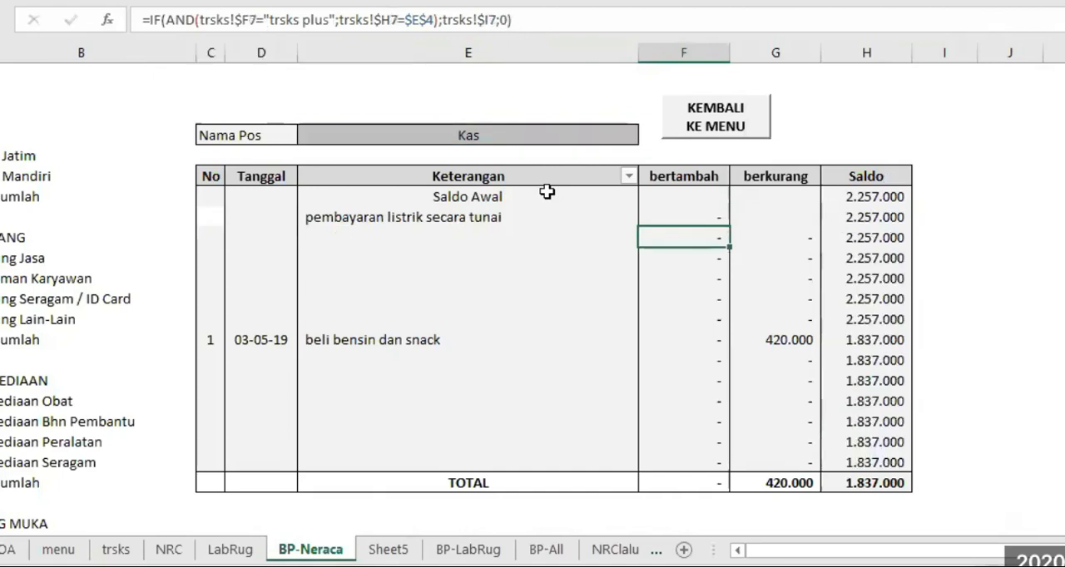
Try "" instead of 0 as the false value in F8, check the Saldo formula in H8, and undo the change
left_click(716, 216)
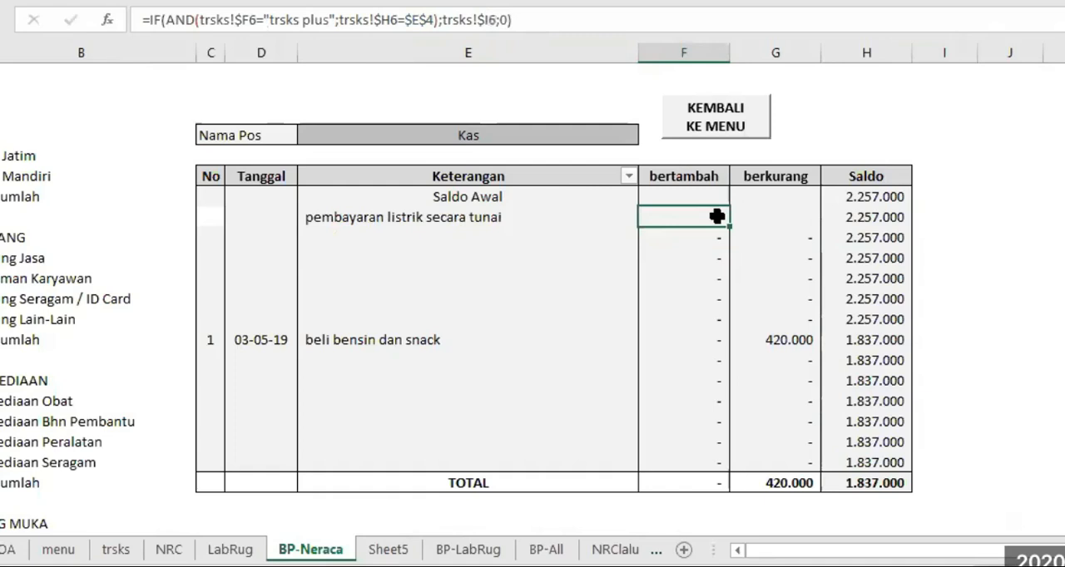
left_click(504, 16)
key("BackSpace")
type("\"\"")
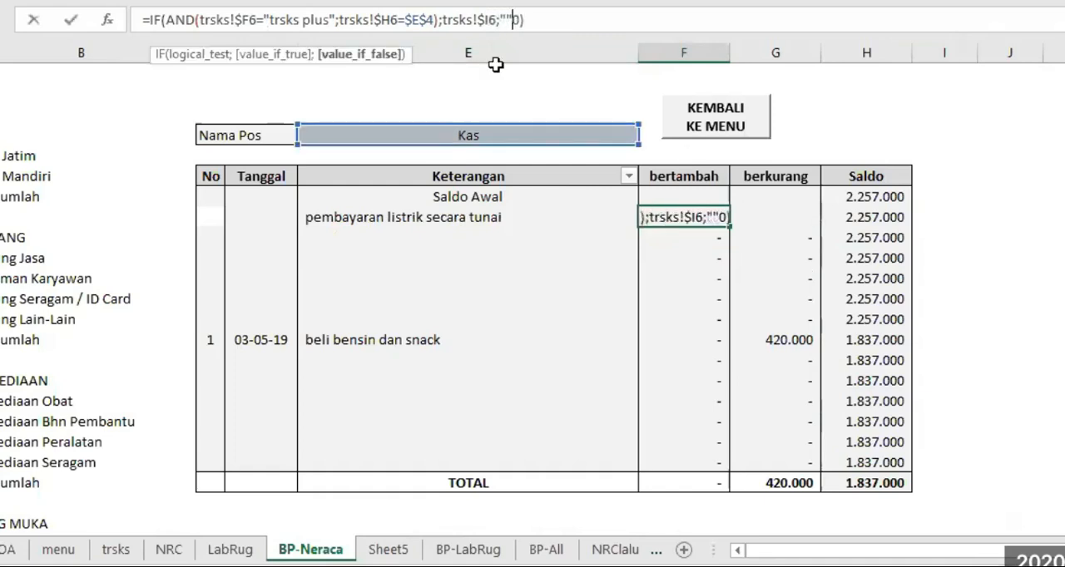
key("Return")
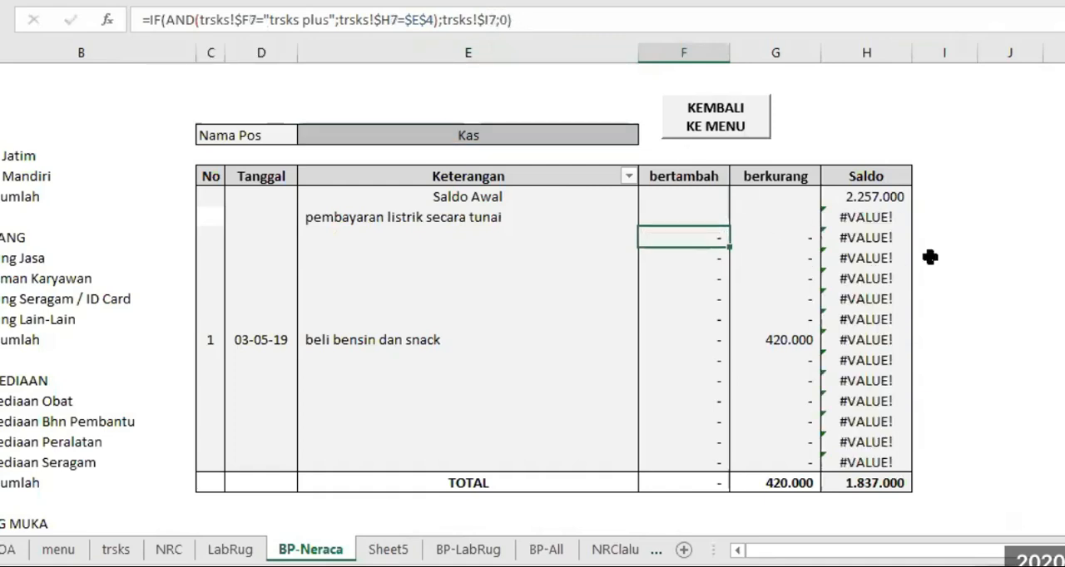
left_click(871, 215)
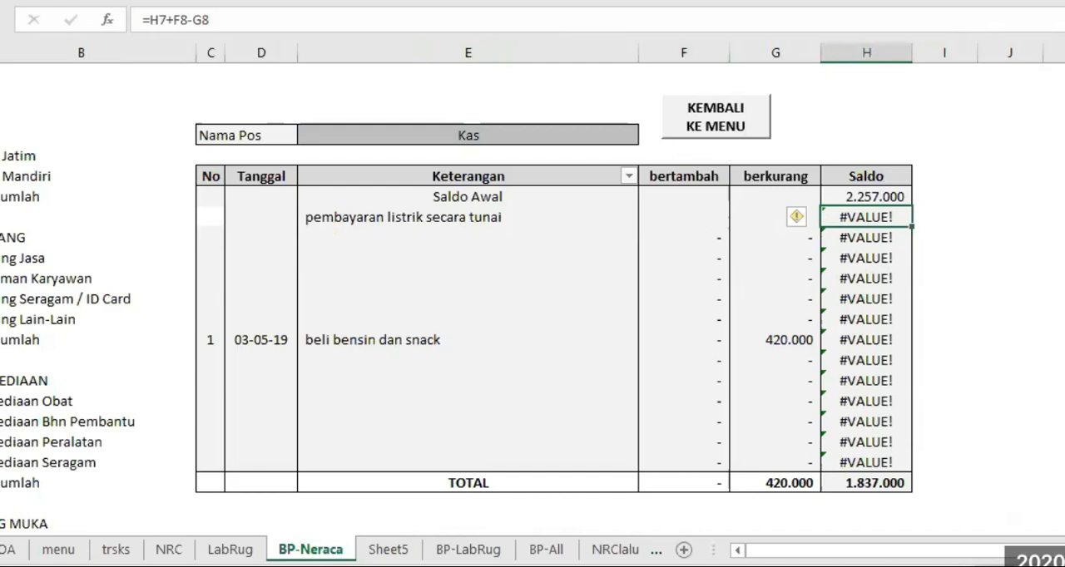
key("ctrl+z")
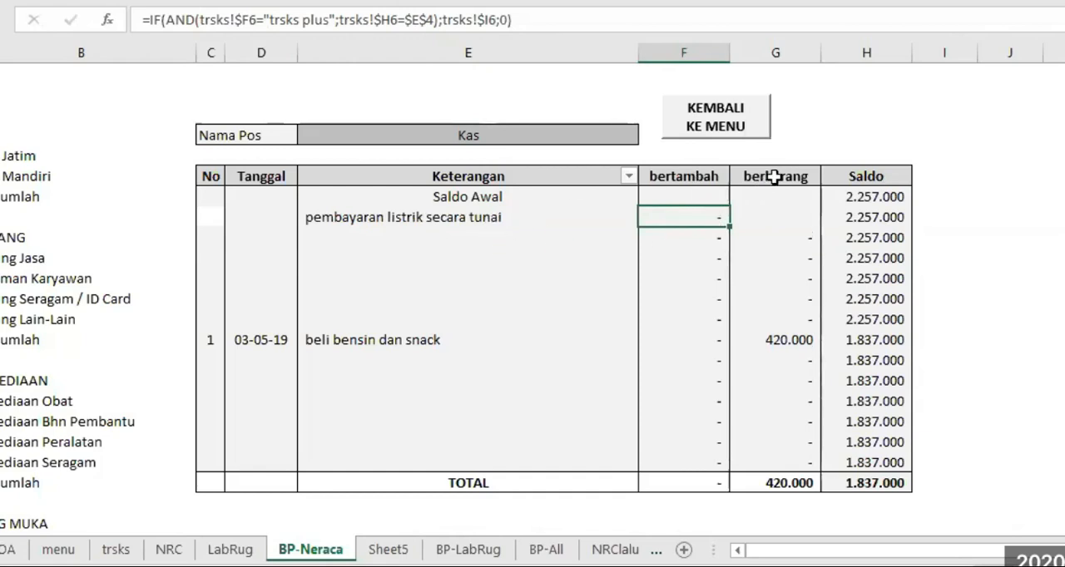
Copy the bertambah formula from F8 across into the berkurang cell G8
left_click(481, 135)
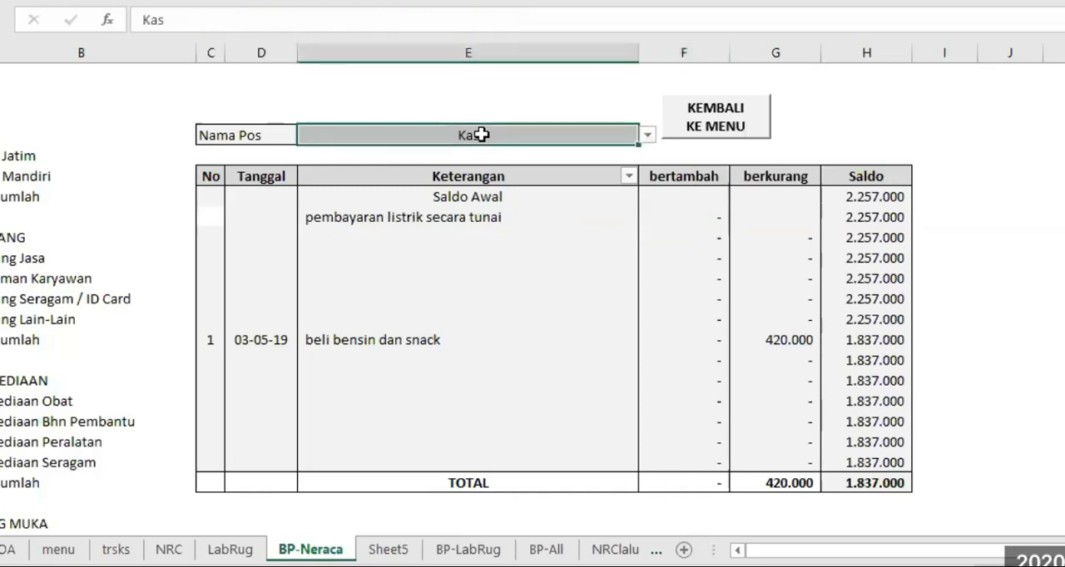
left_click(694, 216)
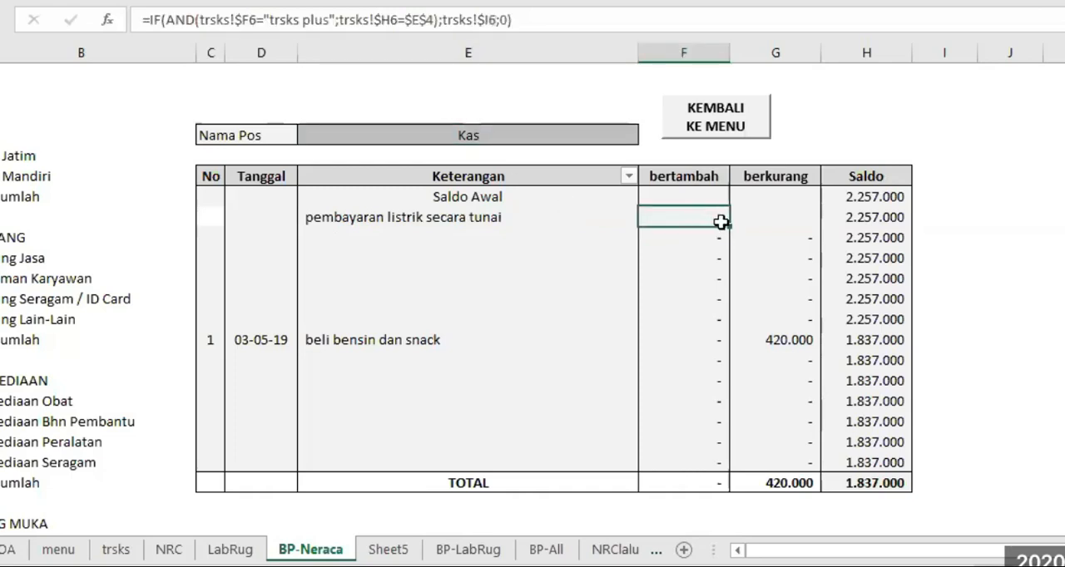
left_click_drag(728, 226, 803, 224)
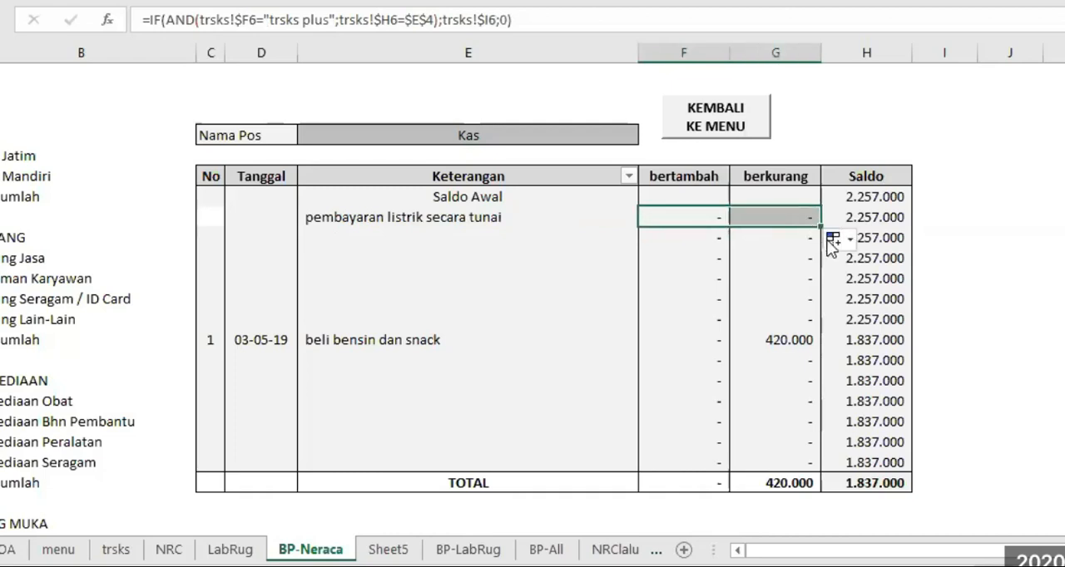
Change the transaction type tested in the G8 formula to "trsks min"
left_click(777, 217)
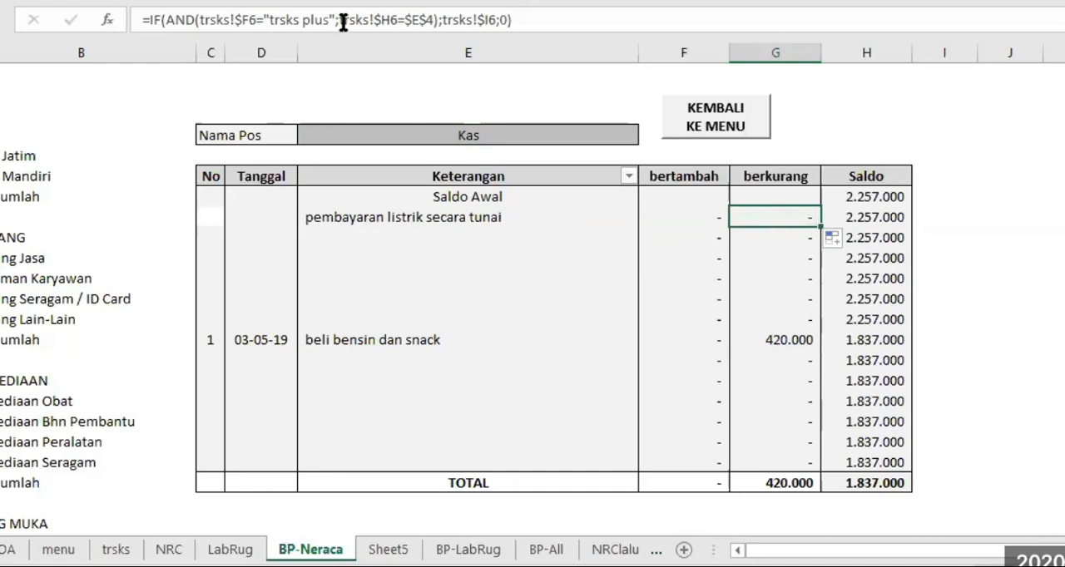
left_click(301, 19)
type("min")
key("Delete")
key("Delete")
key("Delete")
key("Delete")
key("Return")
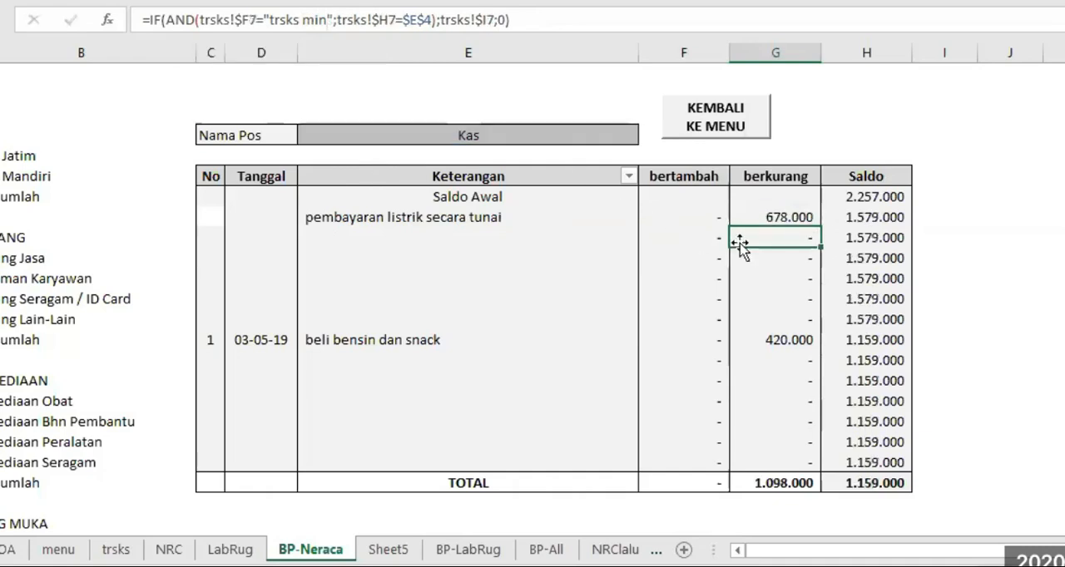
Check the berkurang result in G8 and clear the Saldo formula in H8
left_click(792, 216)
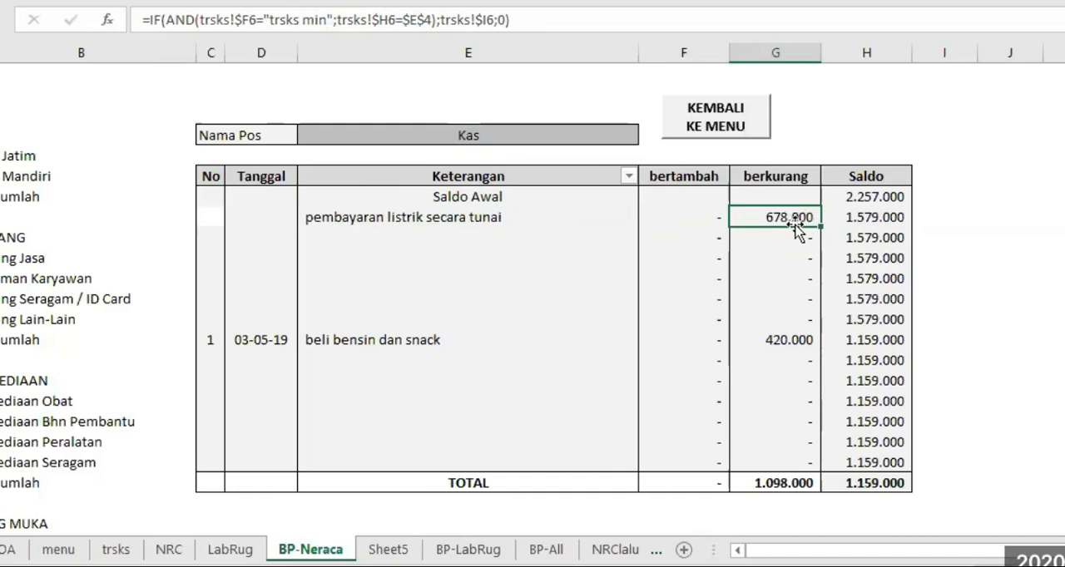
left_click(877, 217)
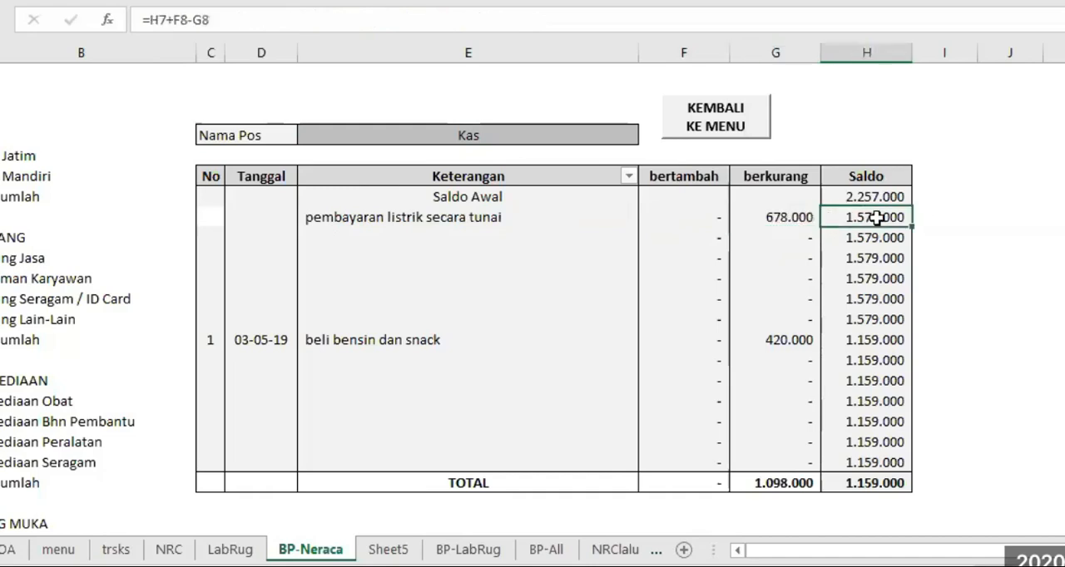
key("Delete")
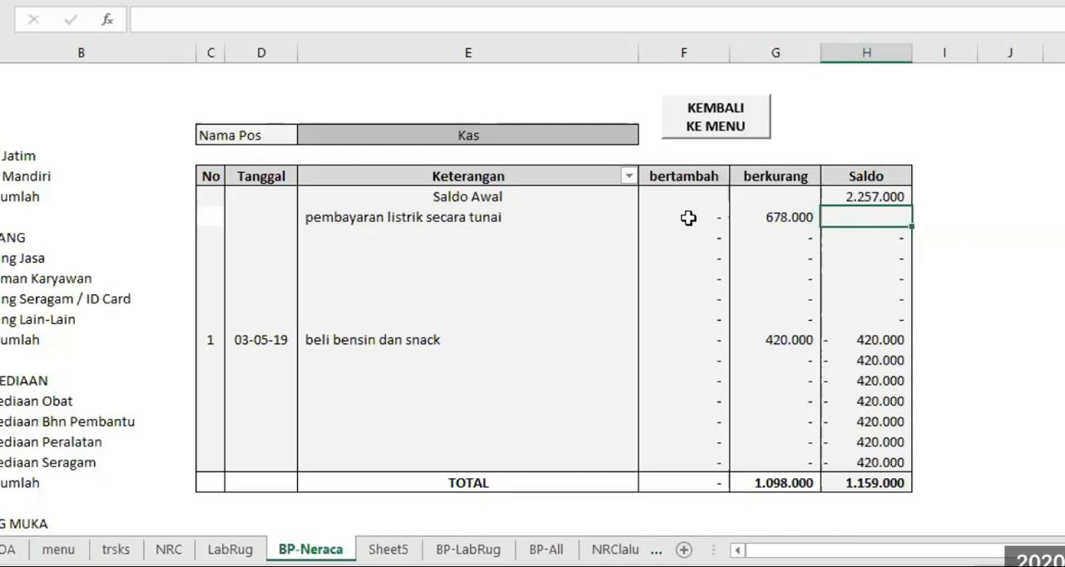
Enter the running Saldo formula =H7+F8-G8 in H8, adding bertambah to and subtracting berkurang from the previous balance
left_click(681, 173)
left_click(778, 173)
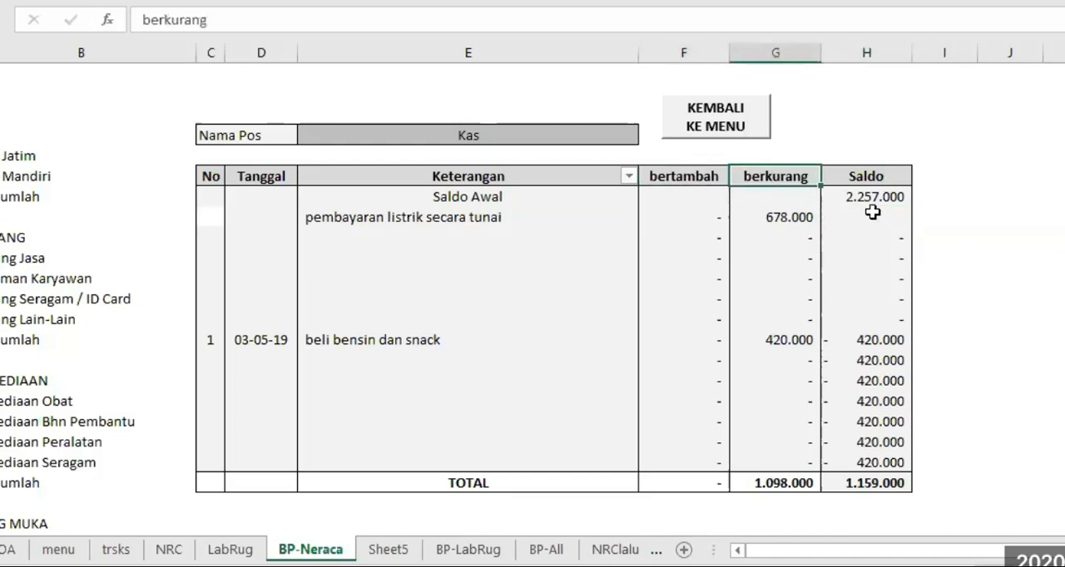
left_click(872, 215)
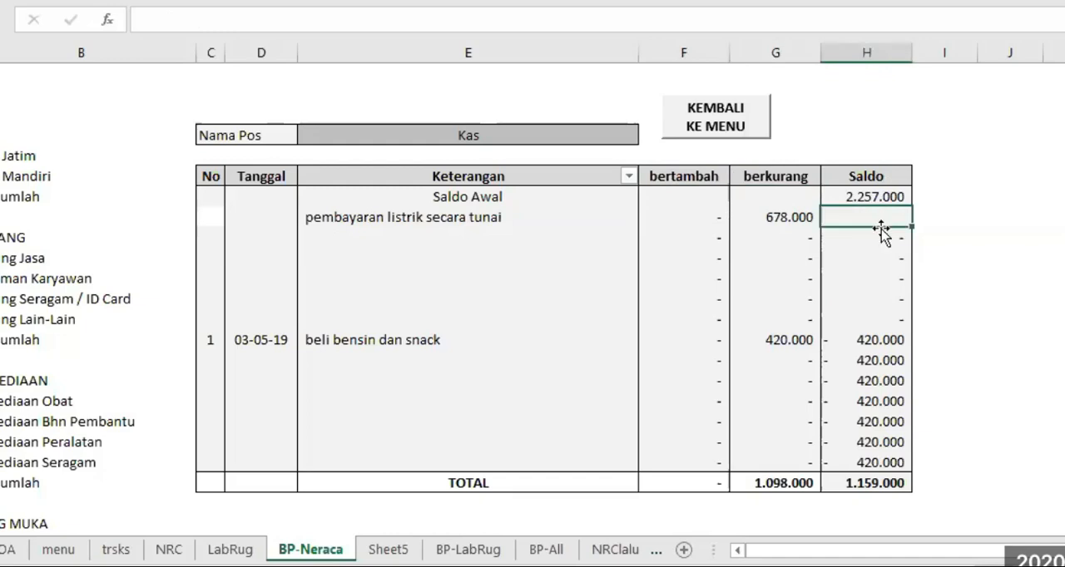
type("=")
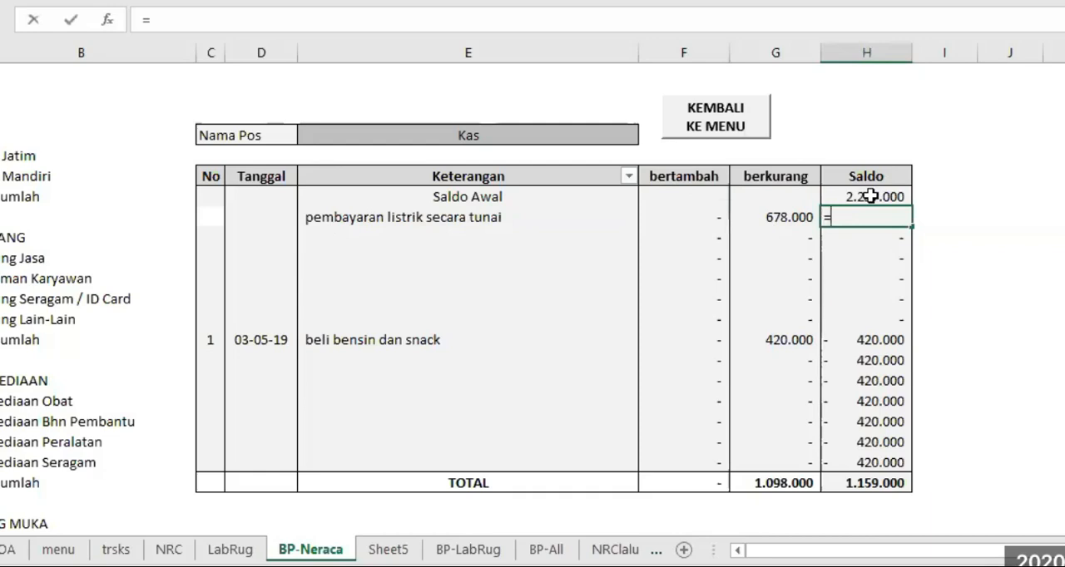
left_click(869, 196)
type("+")
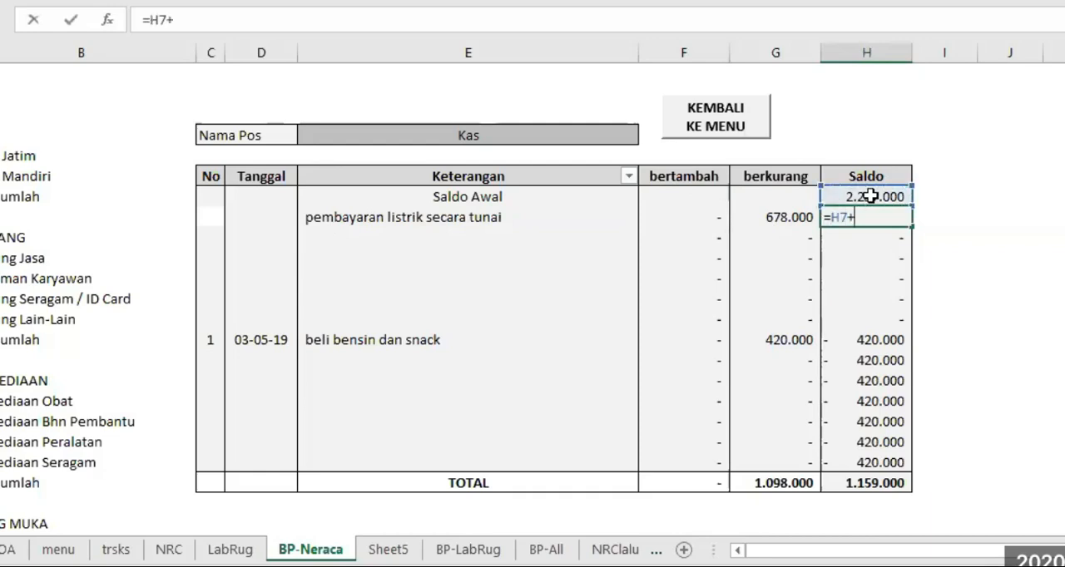
left_click(698, 216)
type("-")
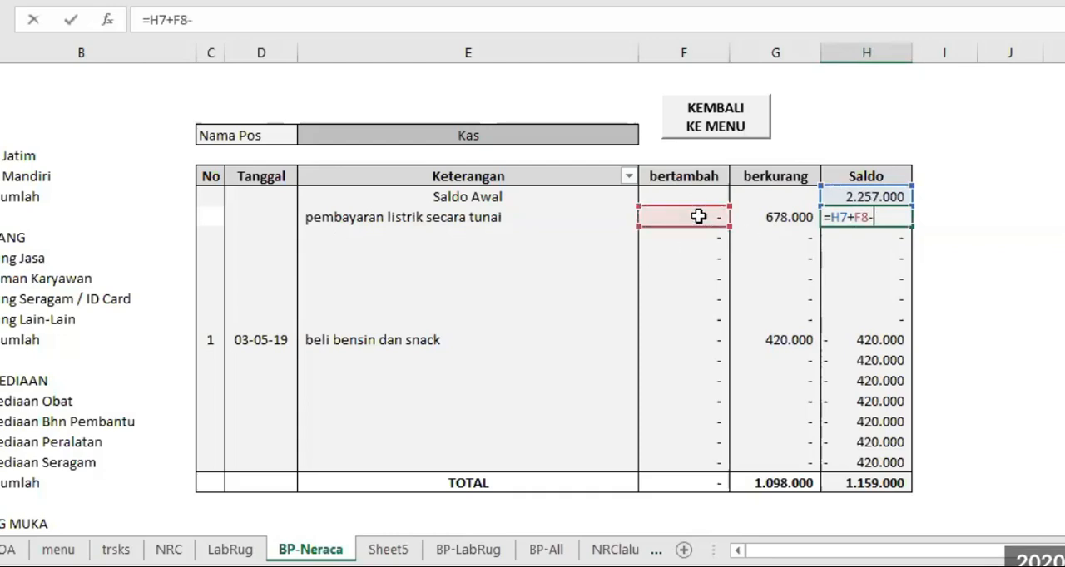
left_click(779, 215)
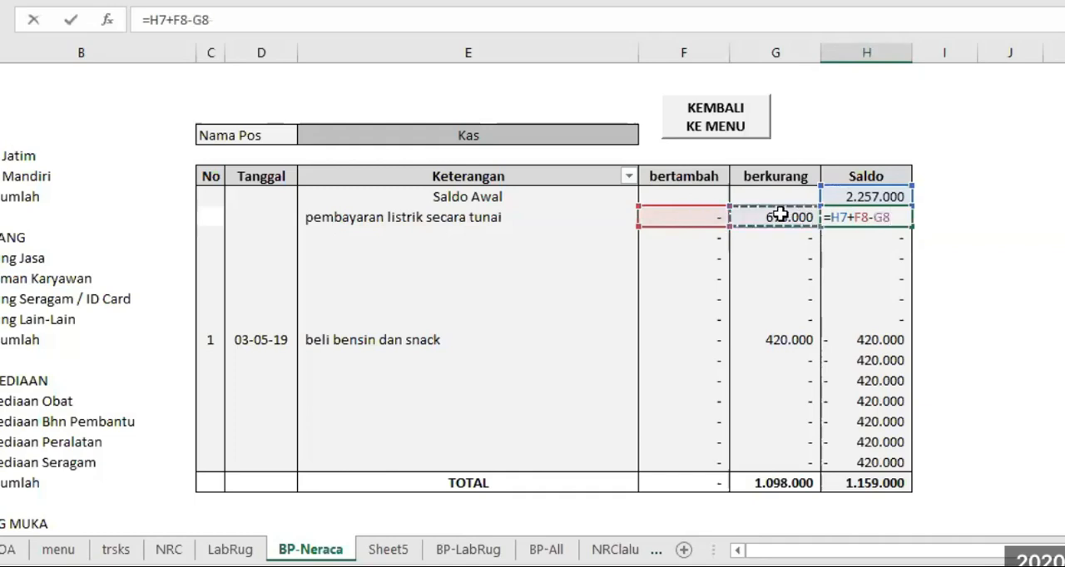
key("Return")
Fill the Saldo formula from H8 down to H20, the last row above TOTAL
left_click(886, 213)
left_click_drag(907, 219, 905, 483)
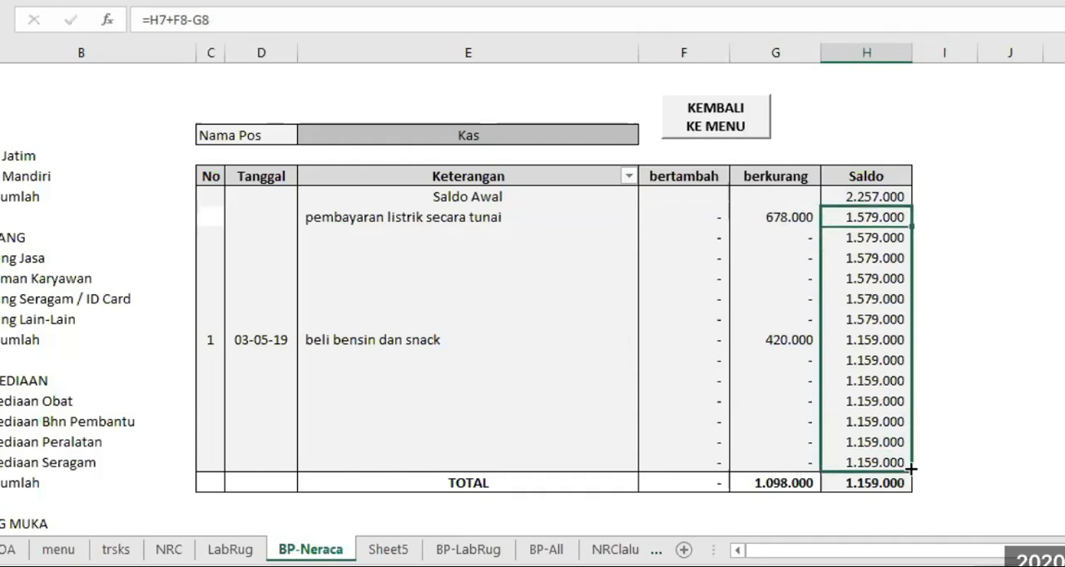
left_click_drag(915, 471, 915, 467)
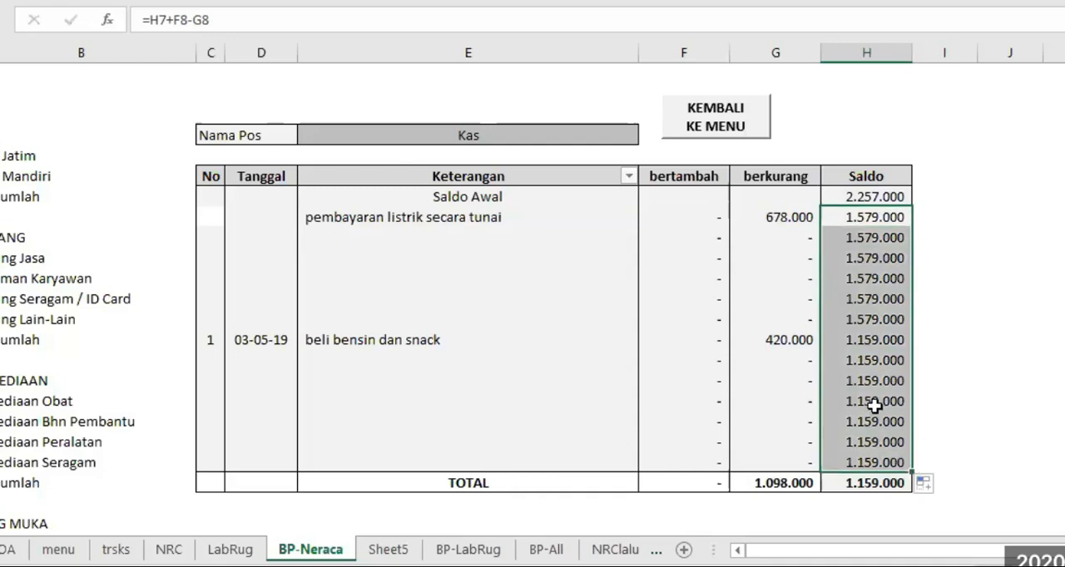
Clear the Saldo cell H21 in the TOTAL row and re-enter its formula as =H7+F21-G21
left_click(599, 276)
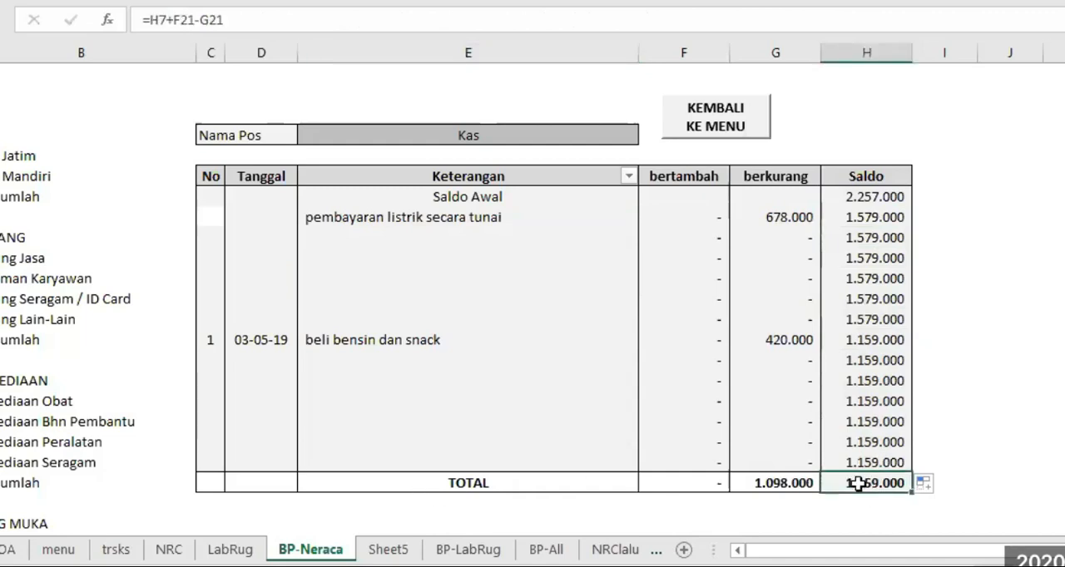
key("Delete")
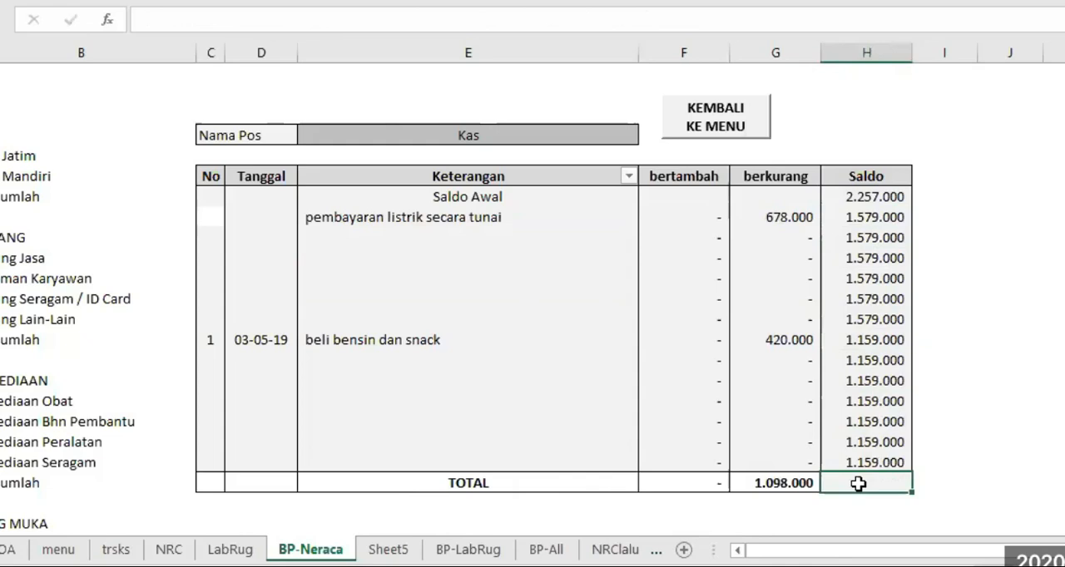
type("=")
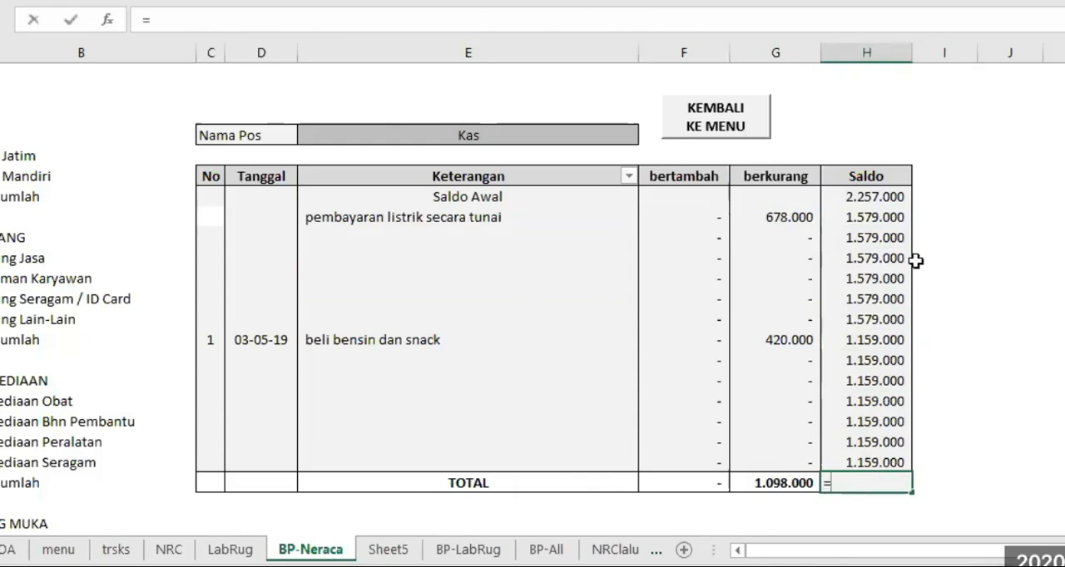
left_click(868, 197)
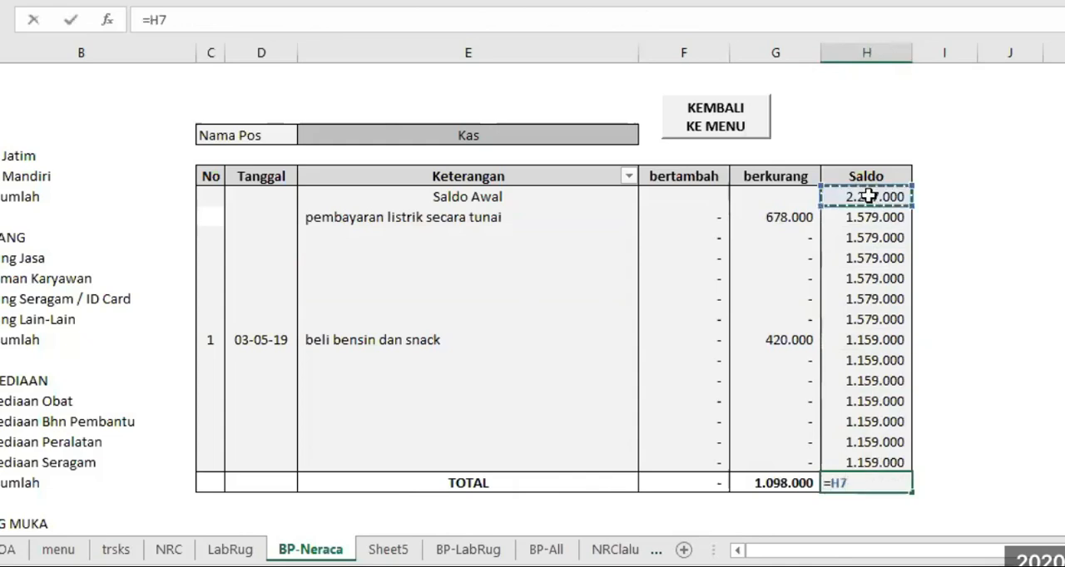
type("+")
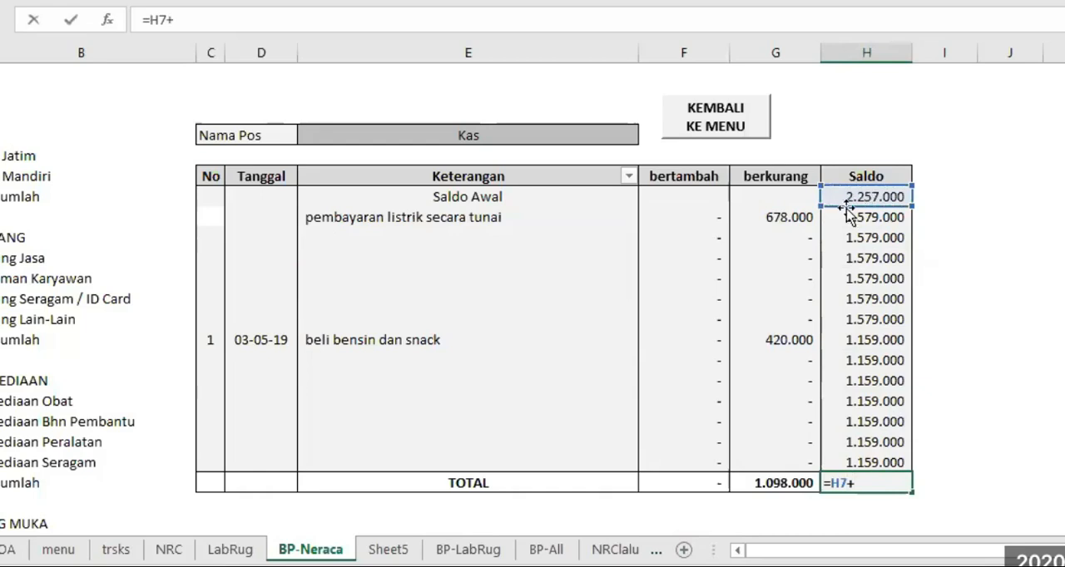
left_click(681, 483)
type("-")
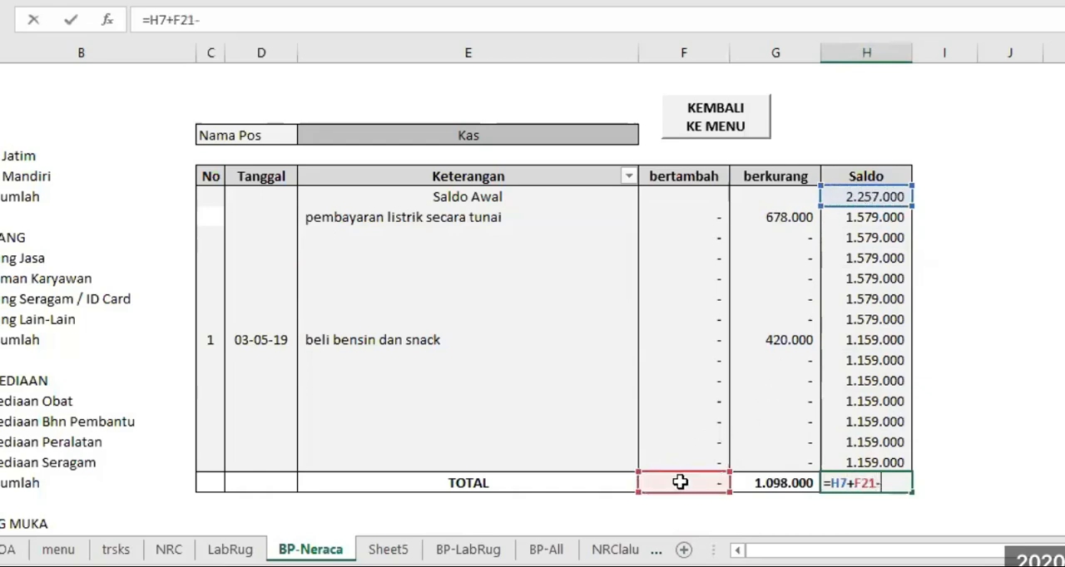
left_click(771, 482)
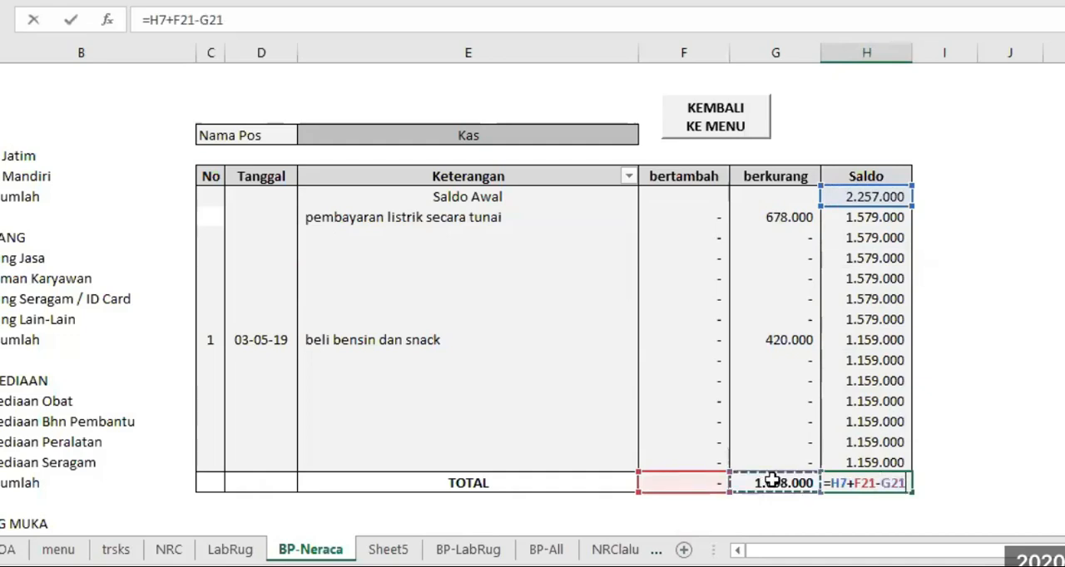
key("Return")
Compare the last running Saldo in H20 with the total in H21, and review the formulas in row 8
left_click(856, 463)
left_click_drag(858, 463, 857, 484)
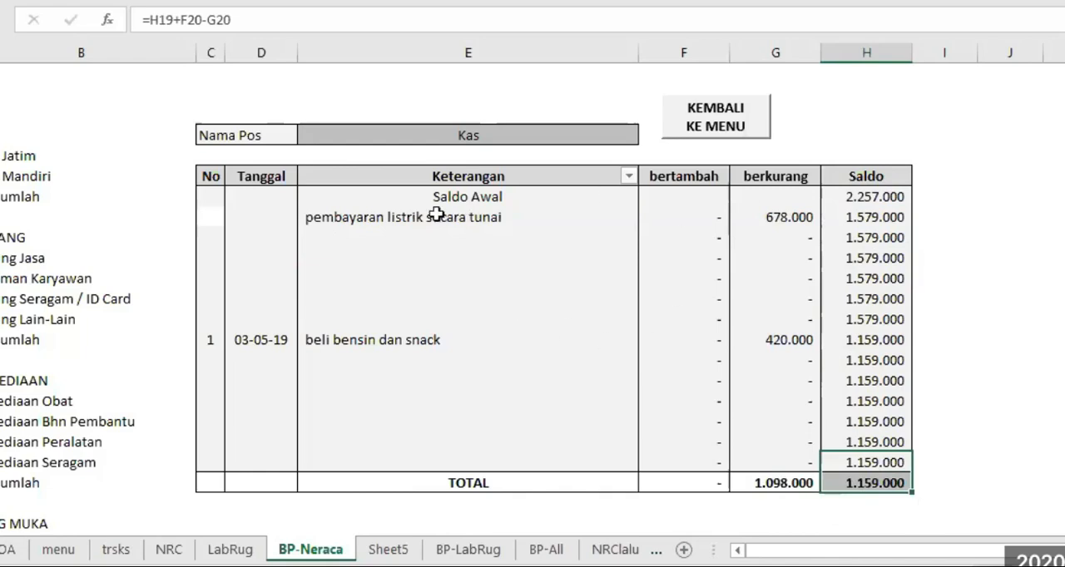
left_click(336, 217)
left_click(695, 216)
left_click(776, 218)
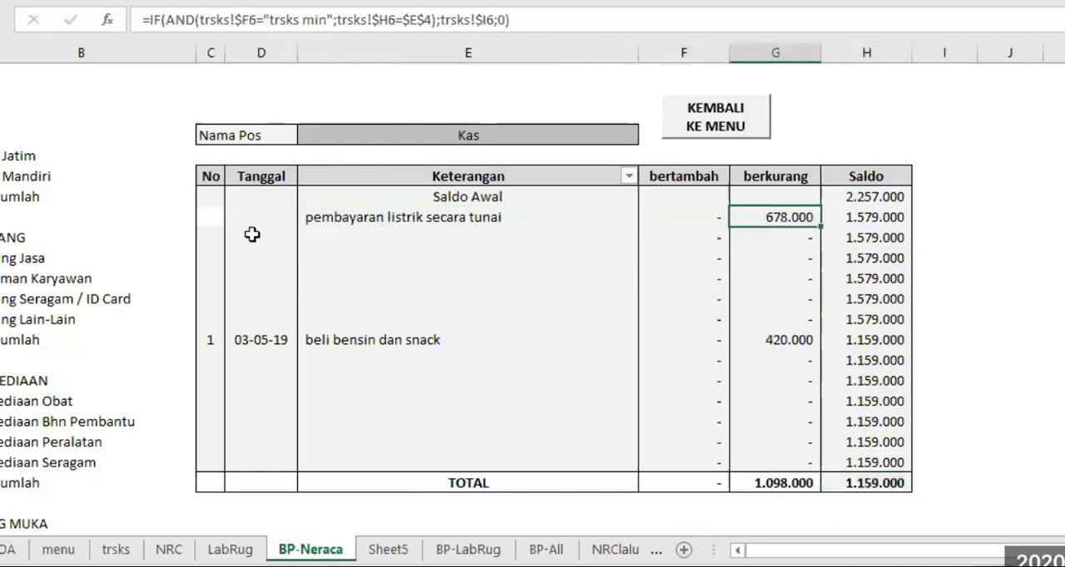
Copy the Keterangan formula from E8 into the Tanggal cell D8
left_click(258, 219)
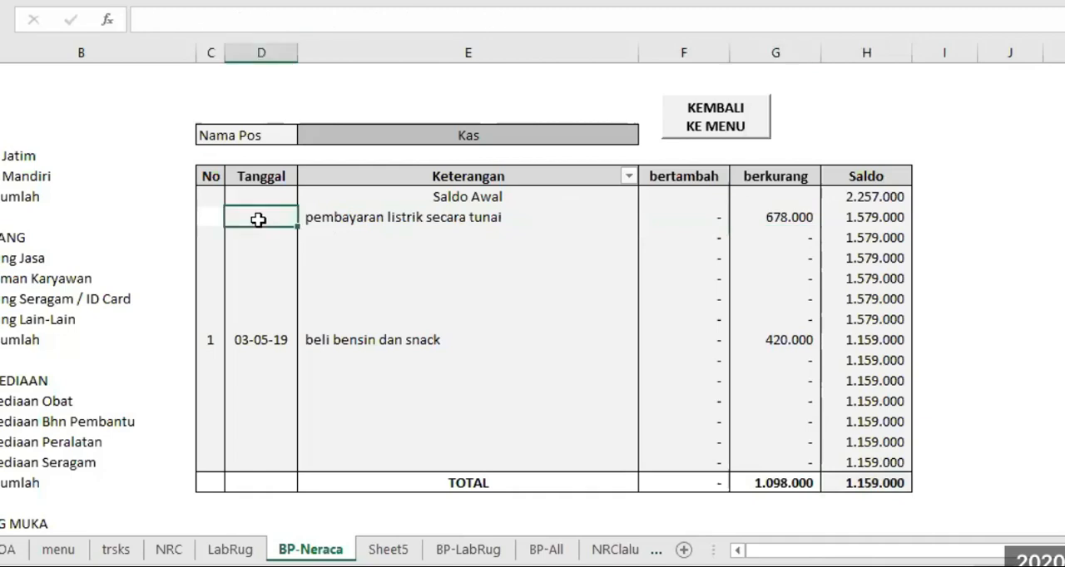
left_click(426, 216)
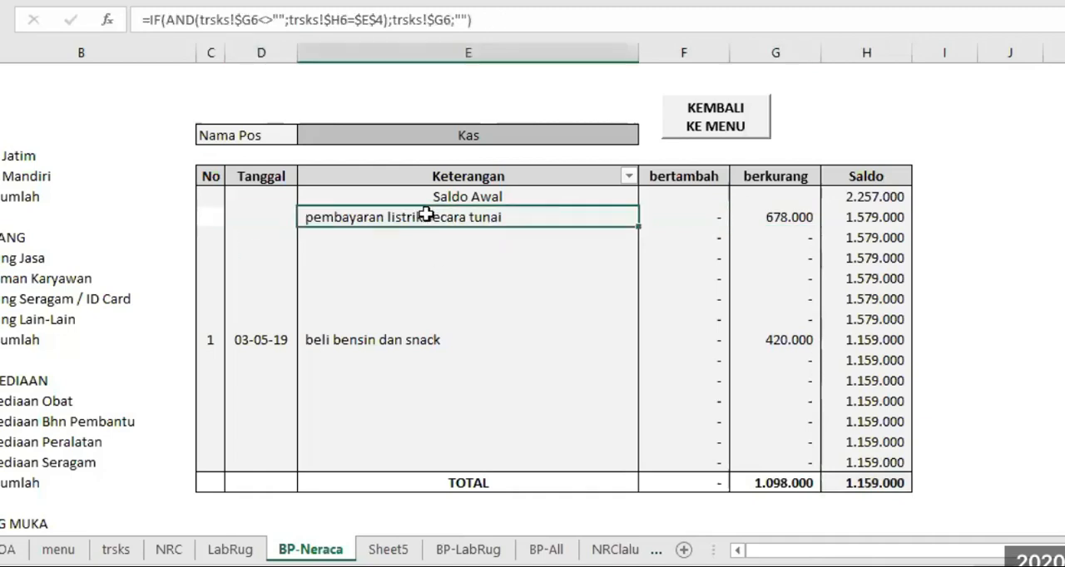
right_click(426, 215)
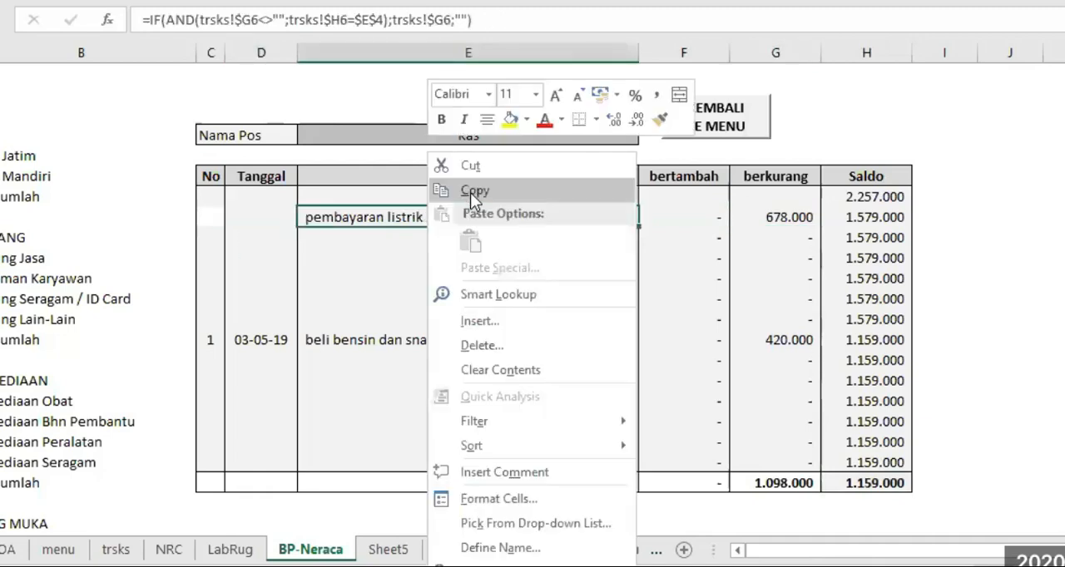
left_click(470, 192)
left_click(260, 214)
key("Return")
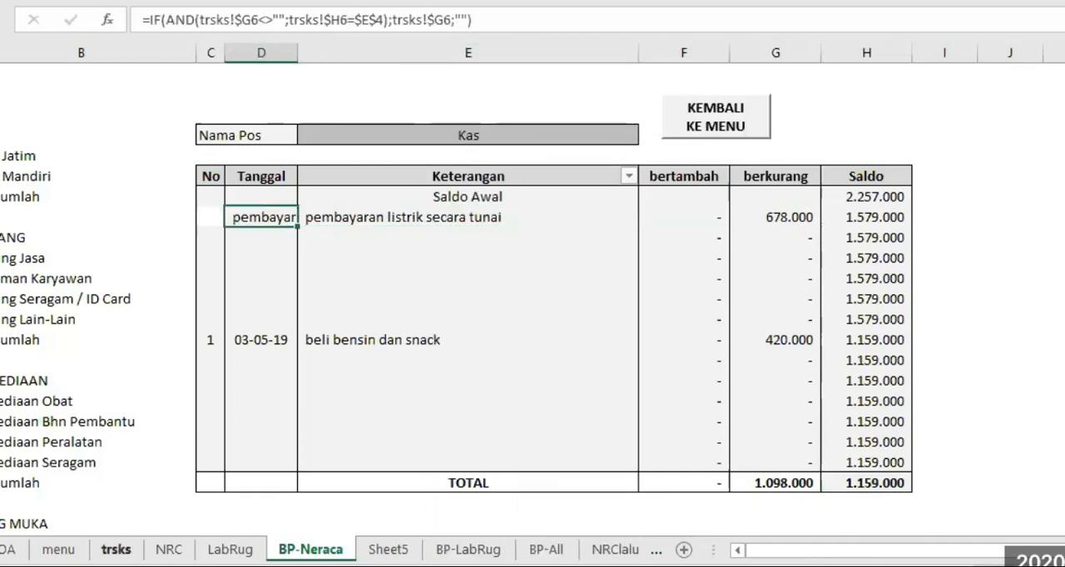
Check the Tgl column on the trsks sheet and change the value returned by the D8 formula to trsks!$D6
left_click(115, 550)
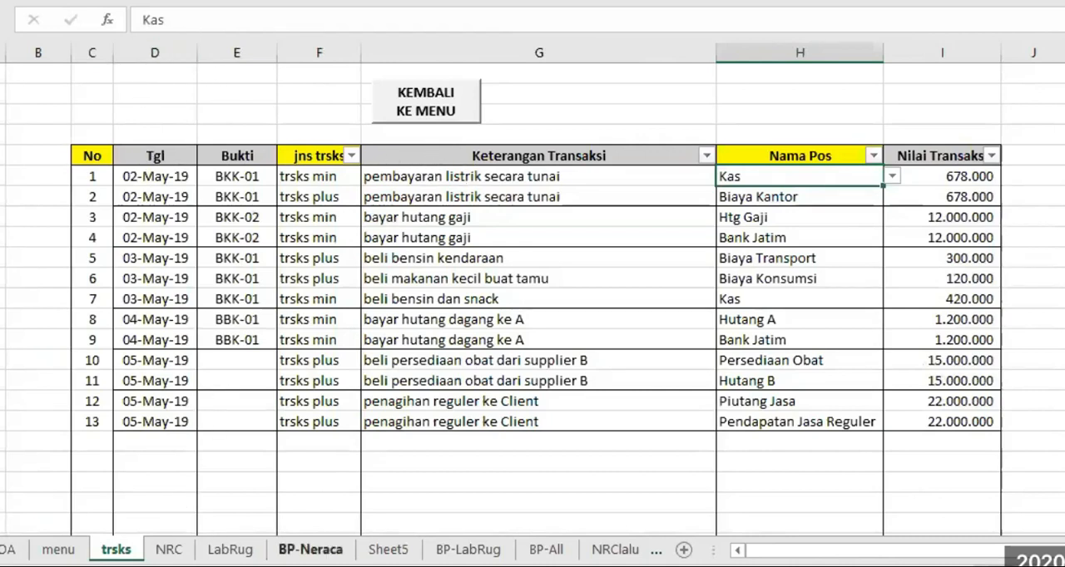
left_click(311, 550)
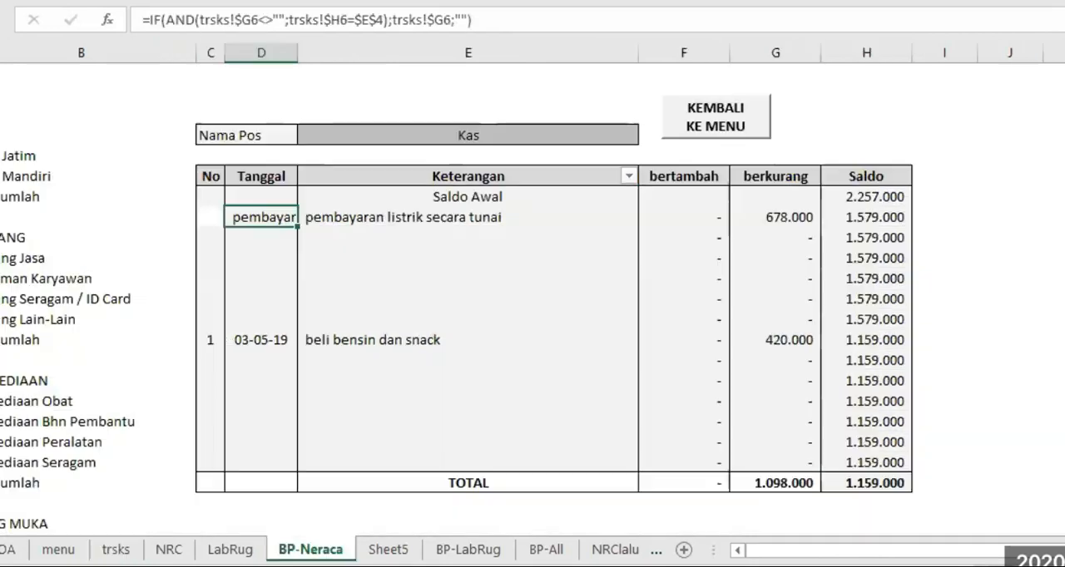
left_click(433, 20)
key("Delete")
type("D")
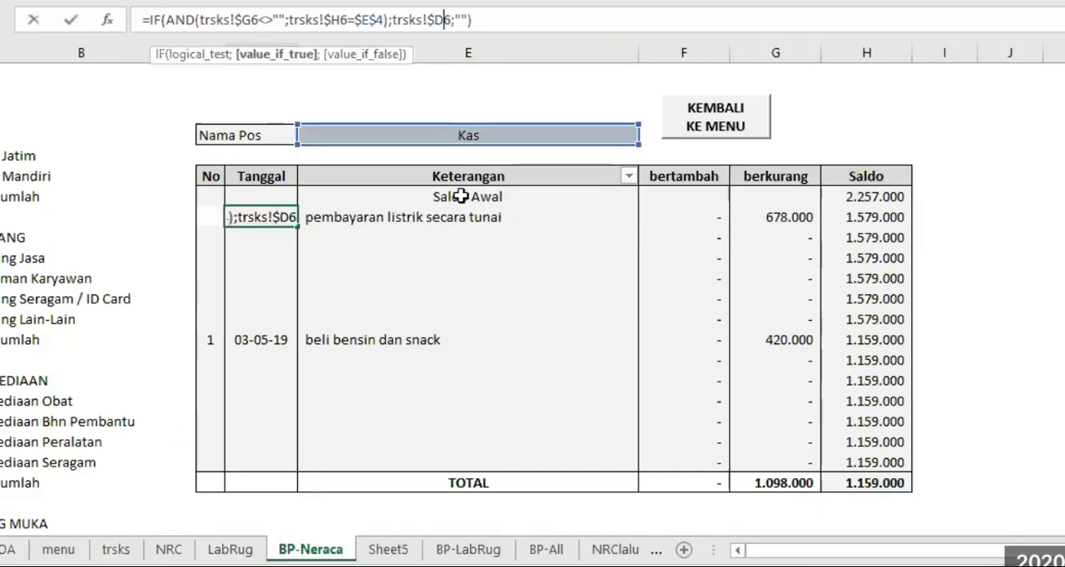
key("Return")
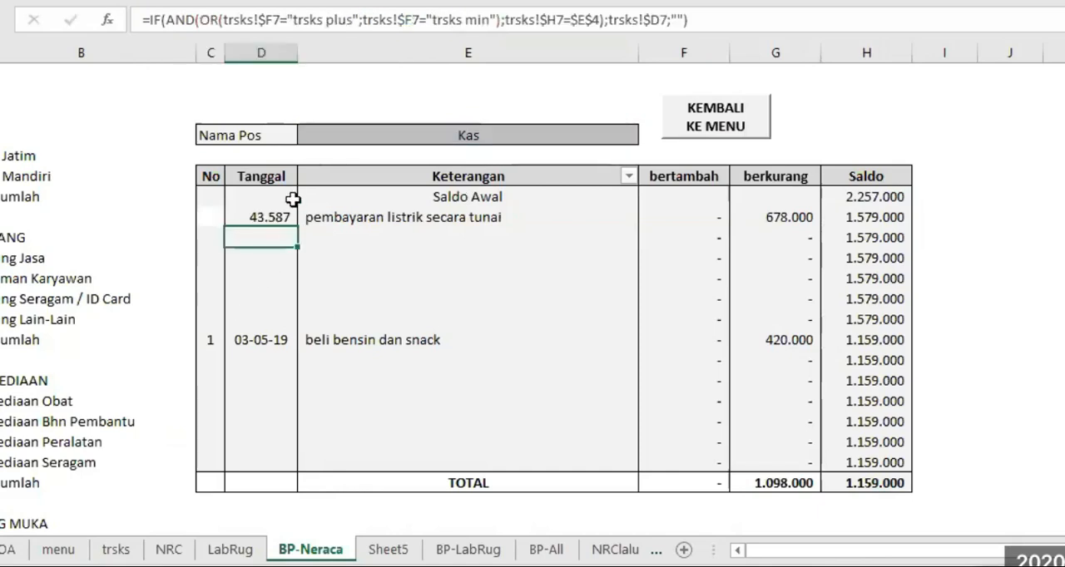
Format the Tanggal cell D8 as an Indonesian date of type 14/03/12 and centre its content
left_click(262, 216)
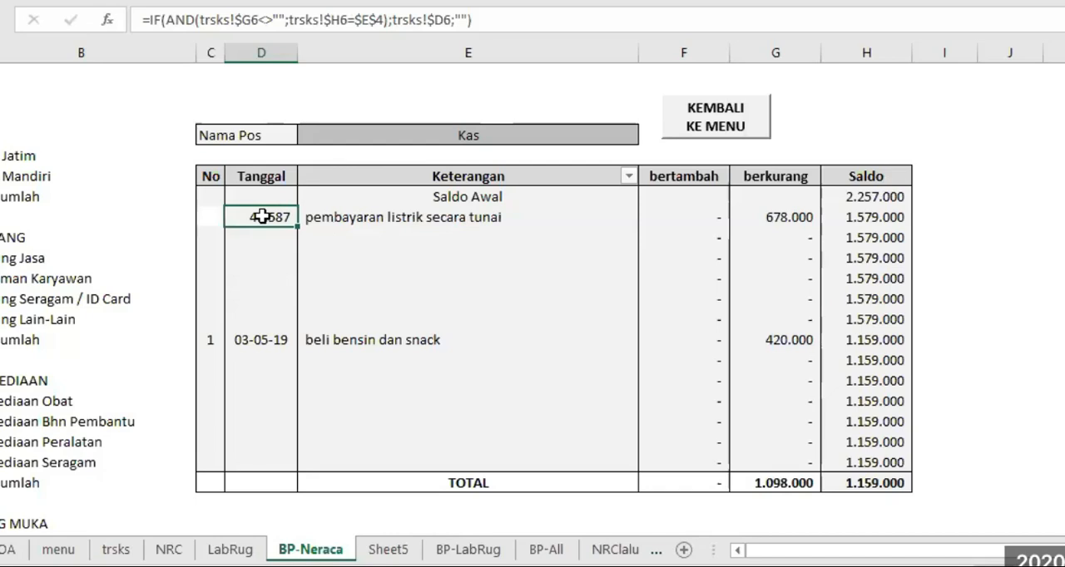
right_click(261, 215)
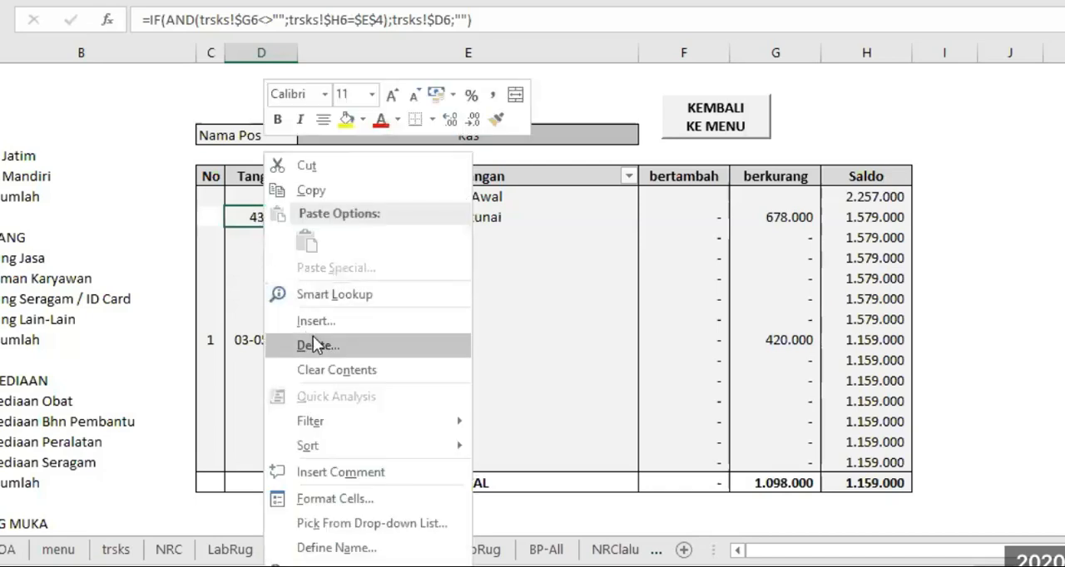
left_click(329, 502)
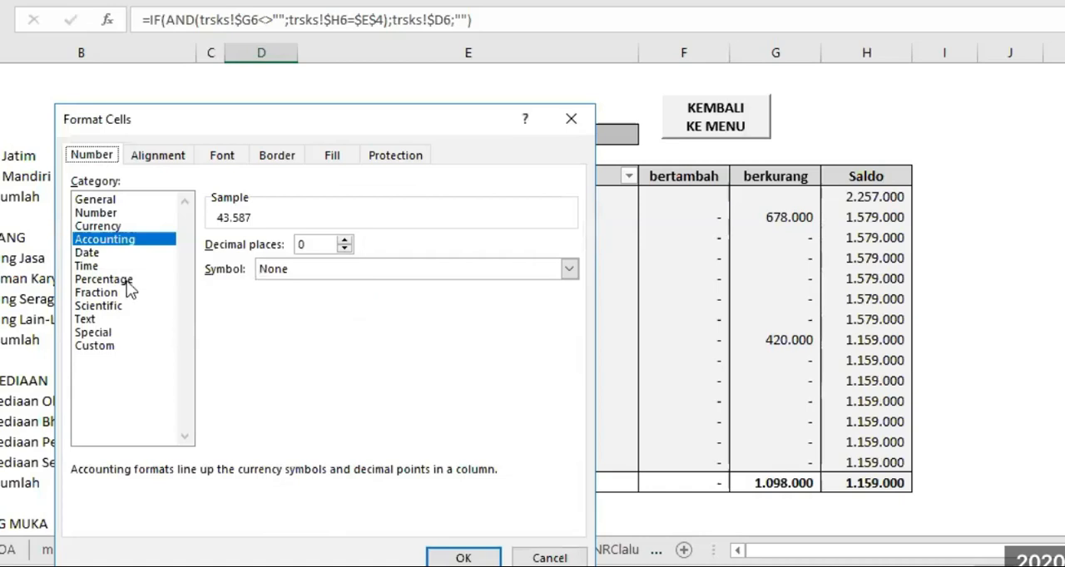
left_click(88, 253)
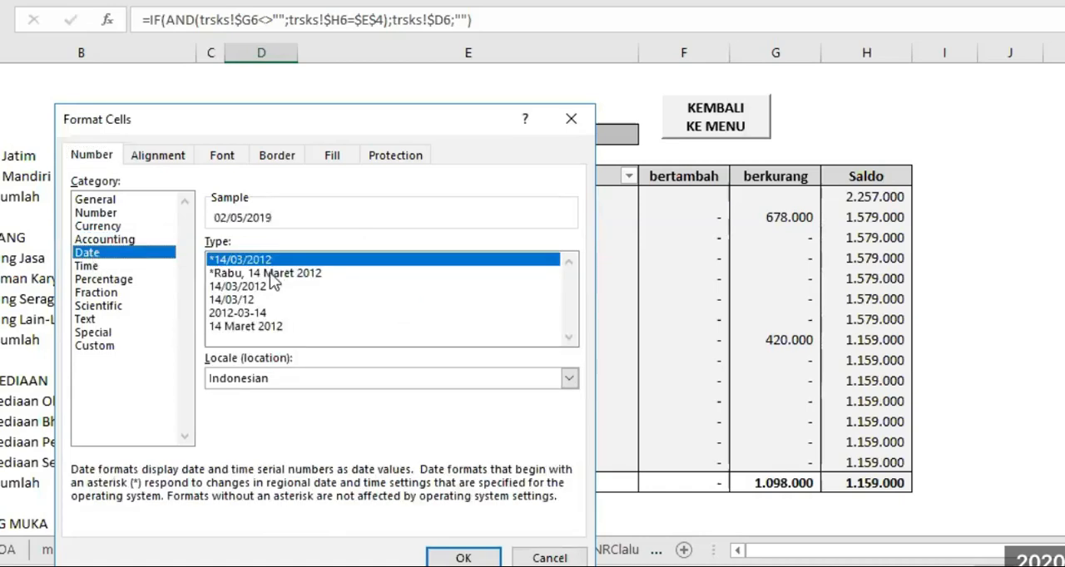
left_click(230, 299)
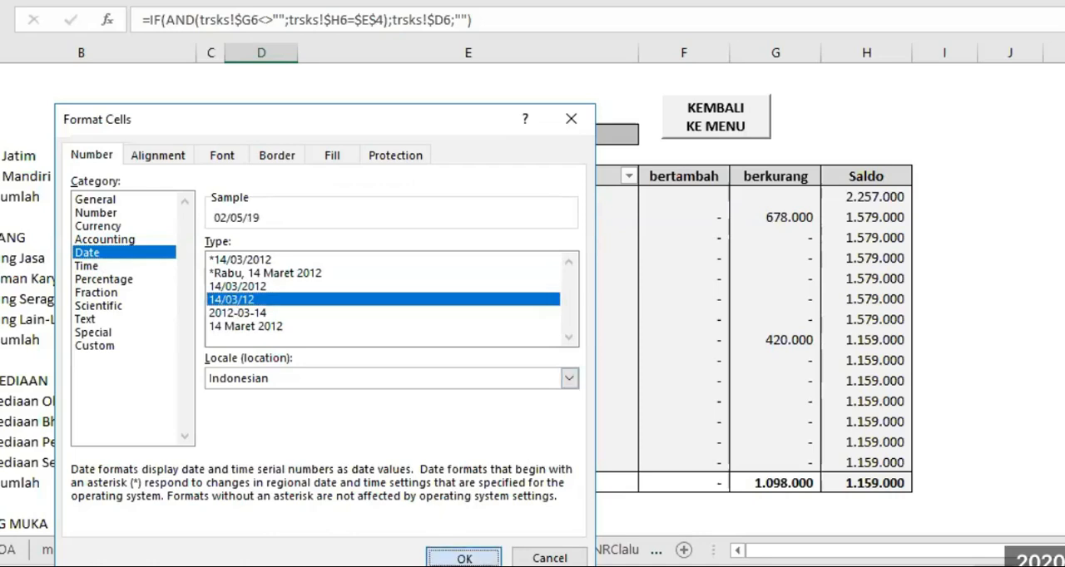
left_click(463, 557)
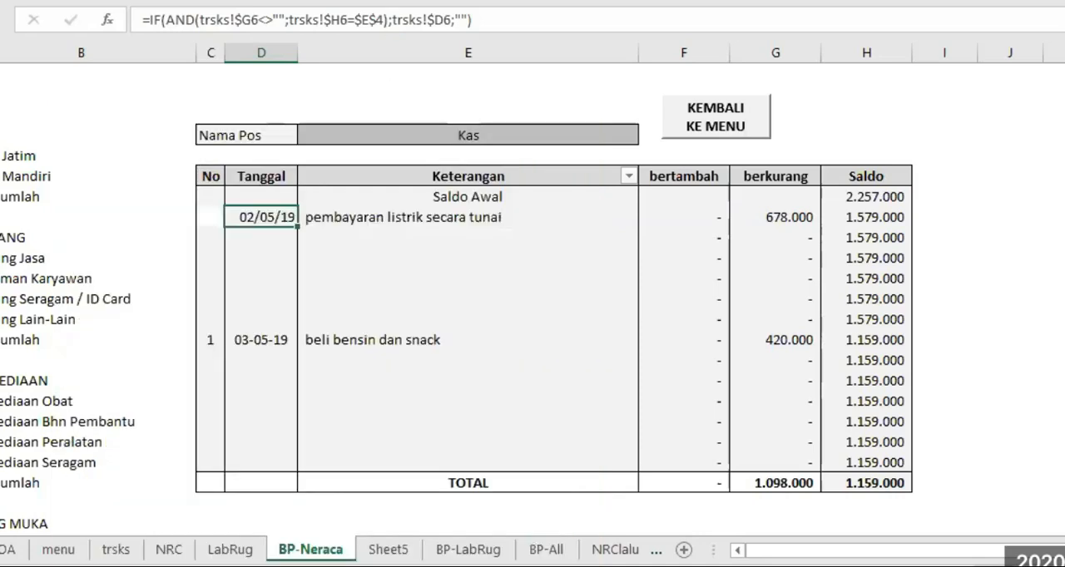
left_click(265, 0)
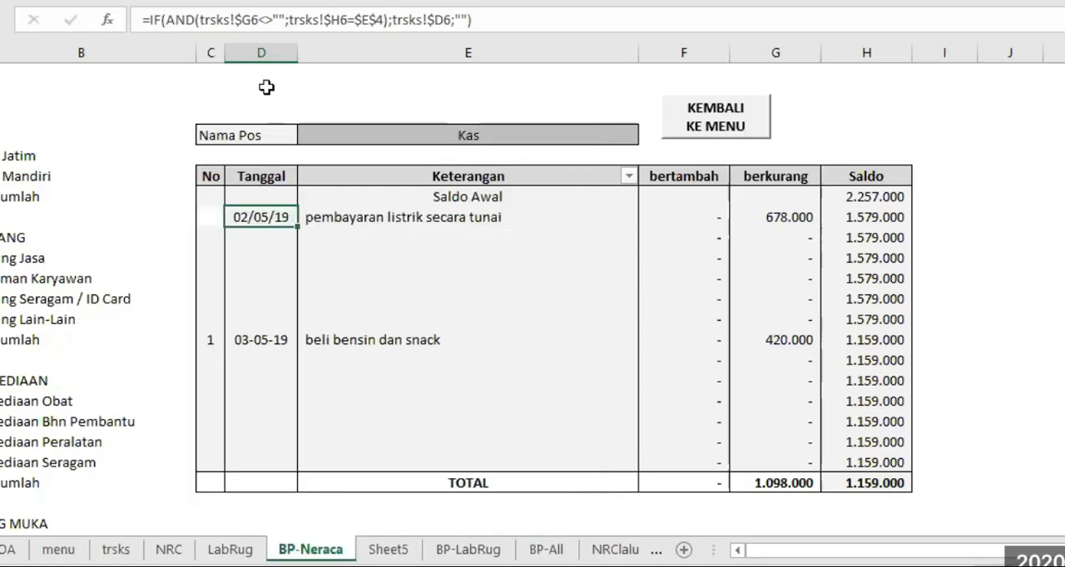
Apply the custom number format dd-mmm-yy to the Tanggal cell D8
right_click(252, 217)
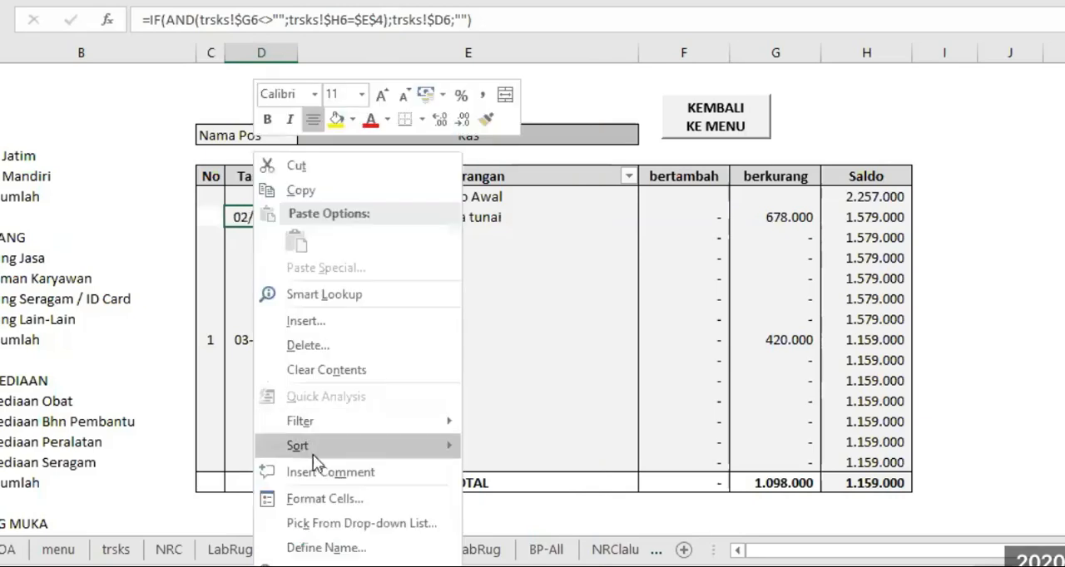
left_click(324, 500)
left_click(91, 347)
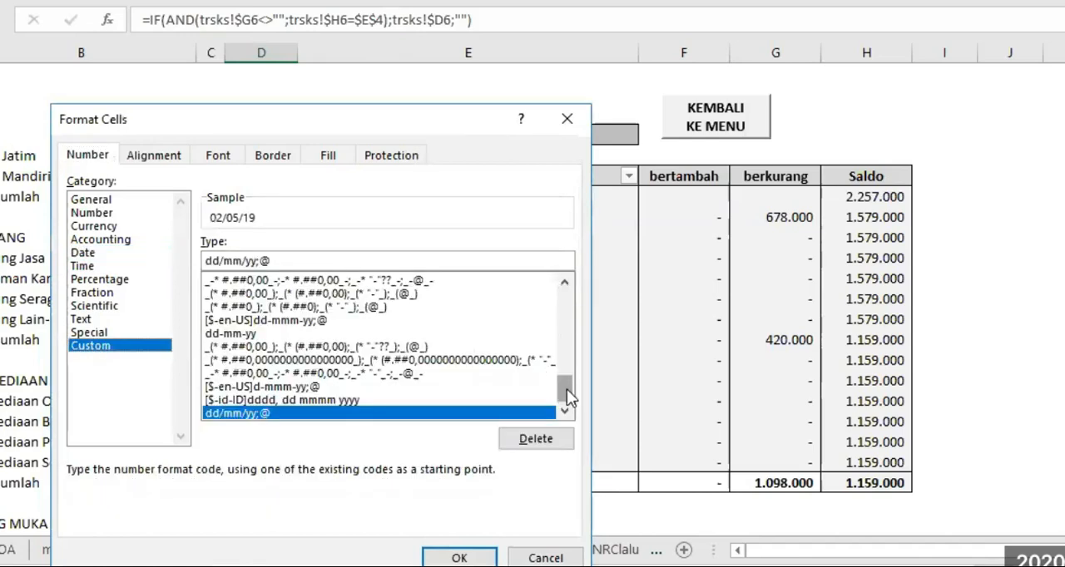
left_click_drag(552, 395, 589, 276)
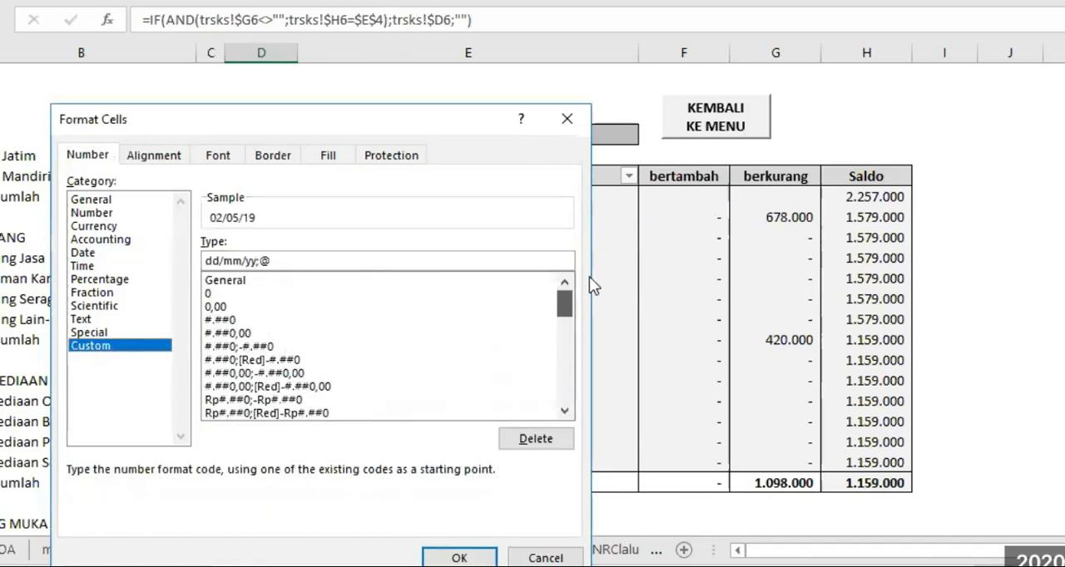
left_click(566, 381)
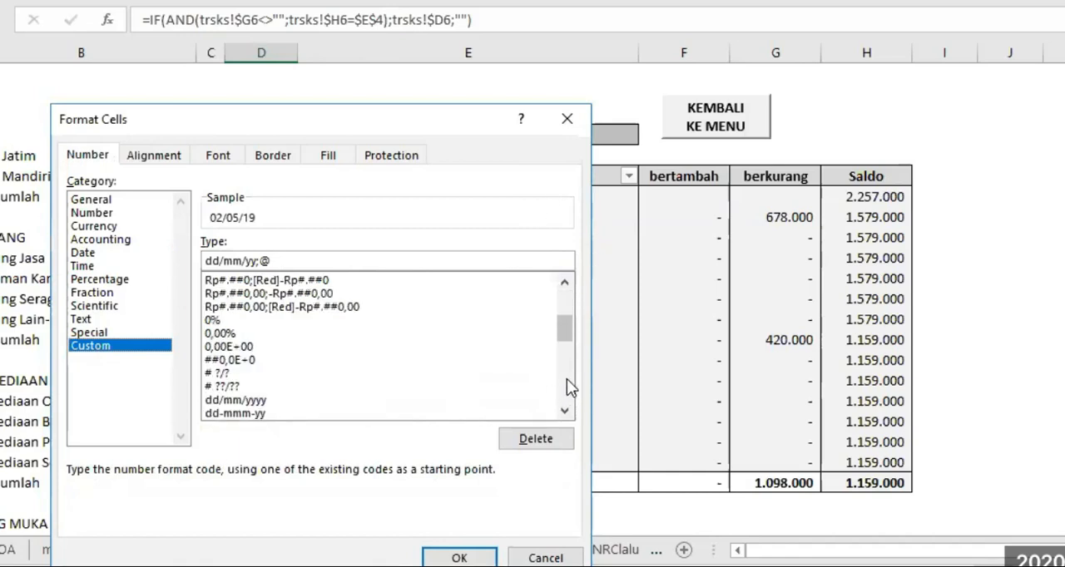
left_click(235, 413)
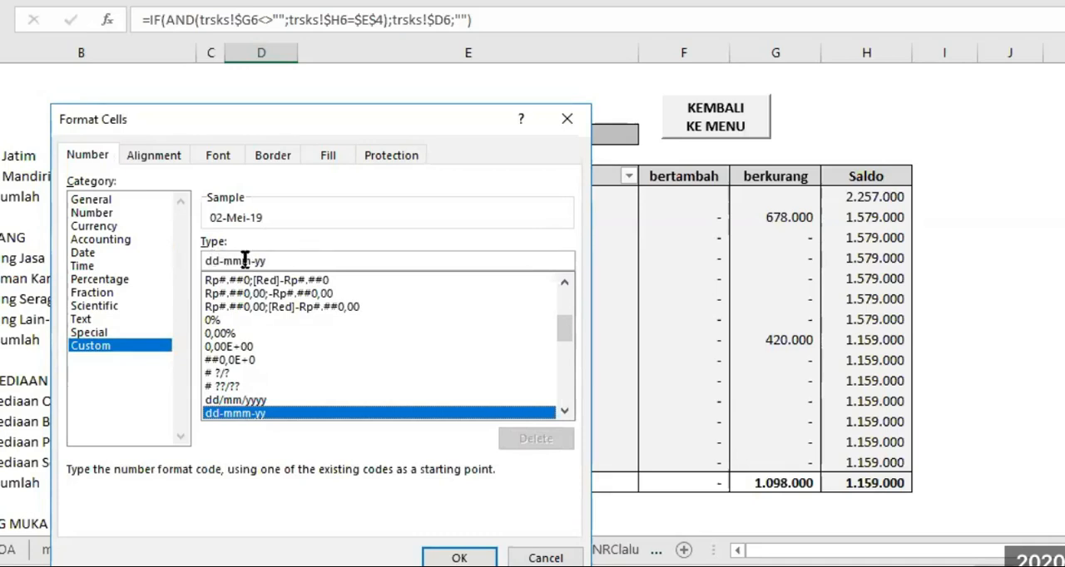
left_click(459, 559)
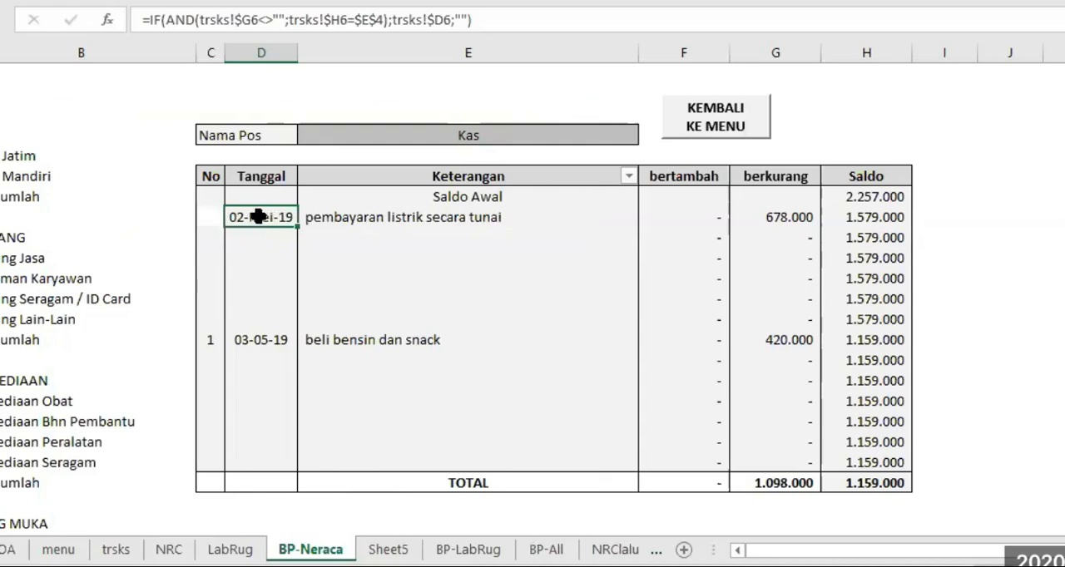
Try the custom format dd-mm-yy on the Tanggal cell D8, and return the cell to the dd-mmm-yy date format
right_click(259, 216)
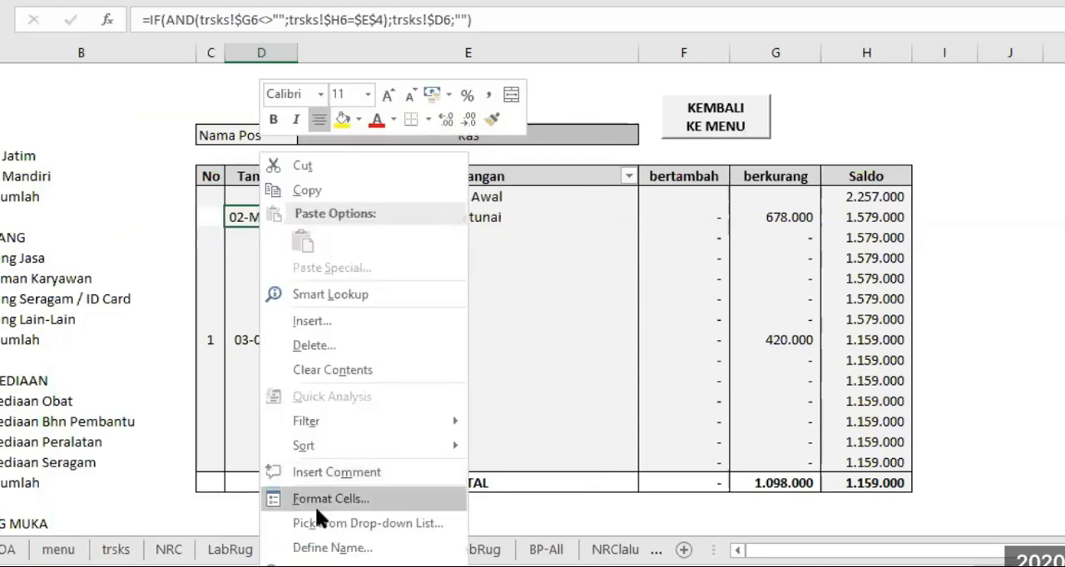
left_click(314, 505)
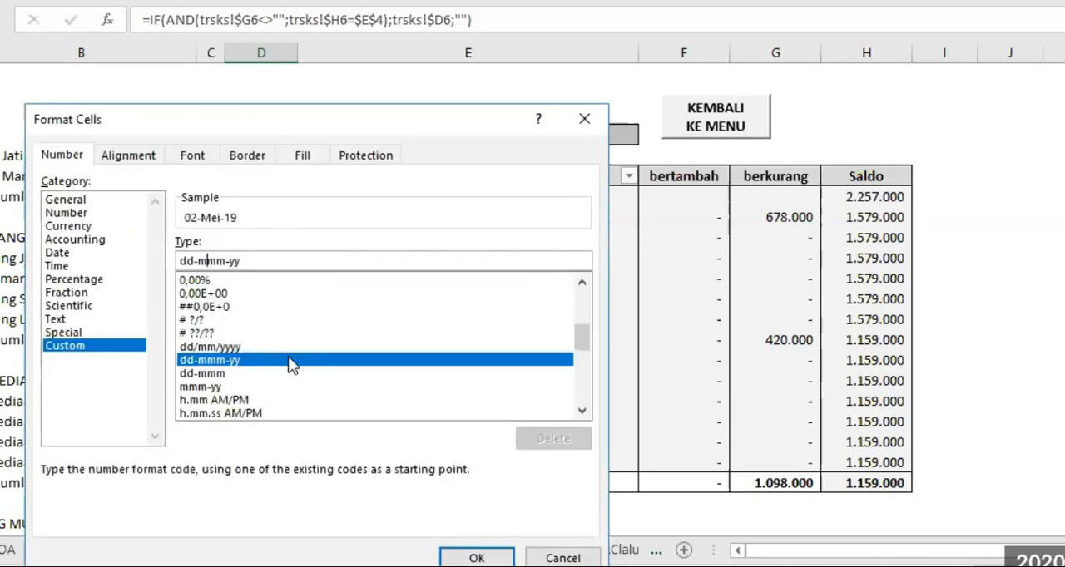
key("Delete")
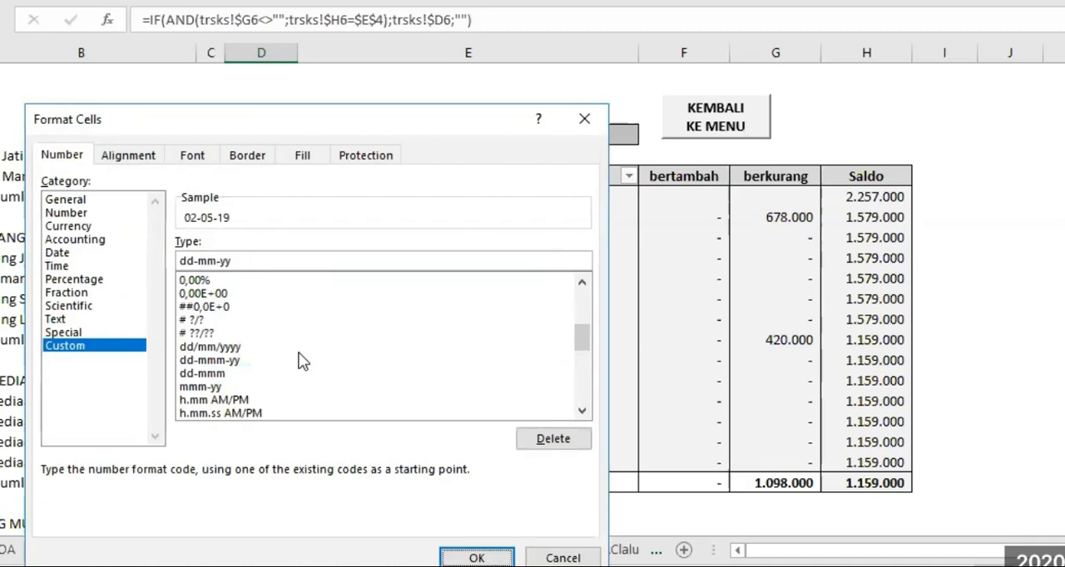
key("Return")
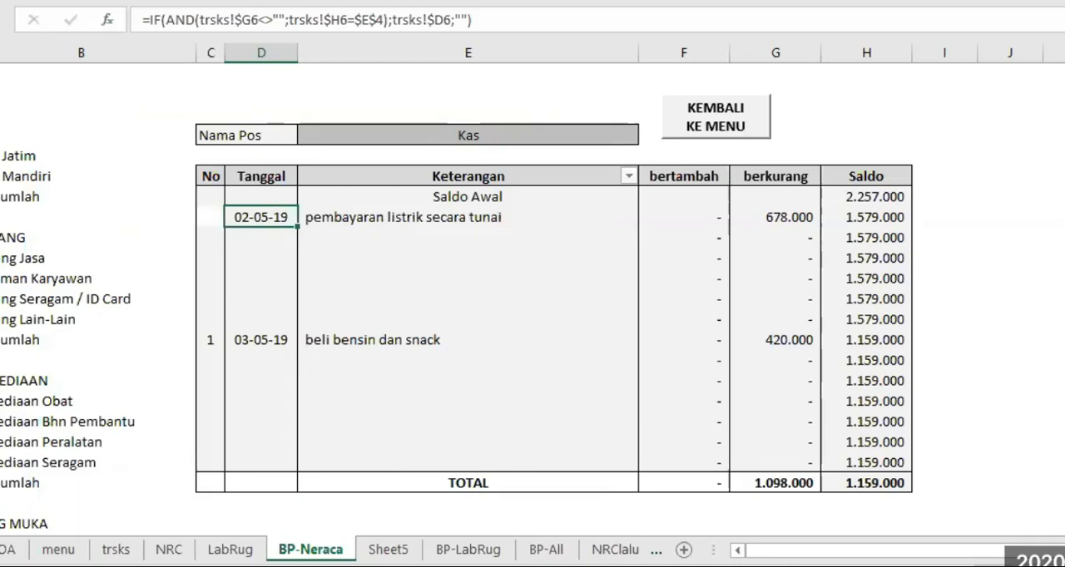
key("ctrl+shift+3")
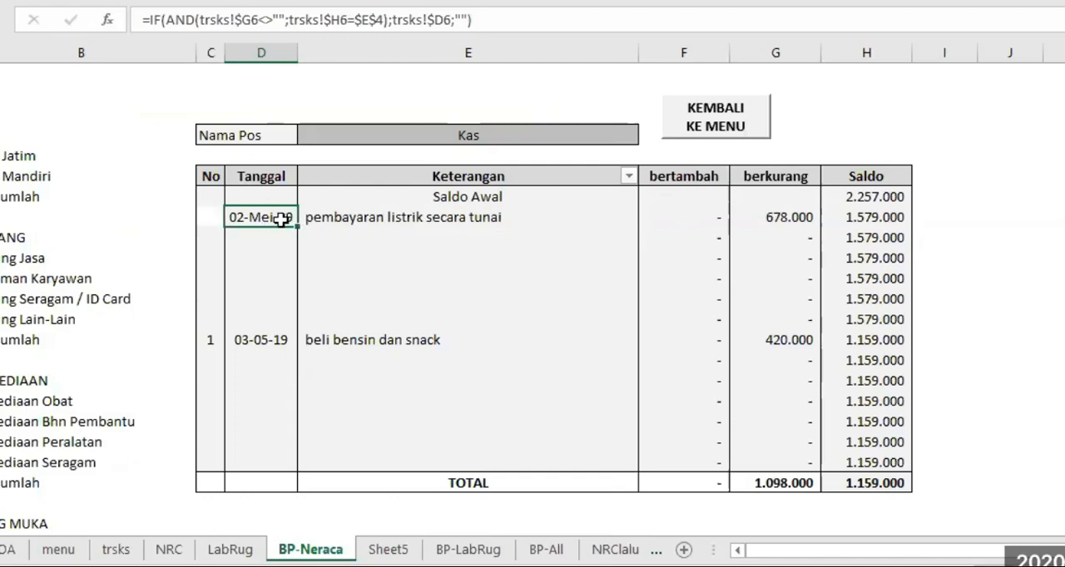
Copy the No formula from C6 on the trsks sheet into the No cell C8 on the BP-Neraca sheet
left_click(210, 218)
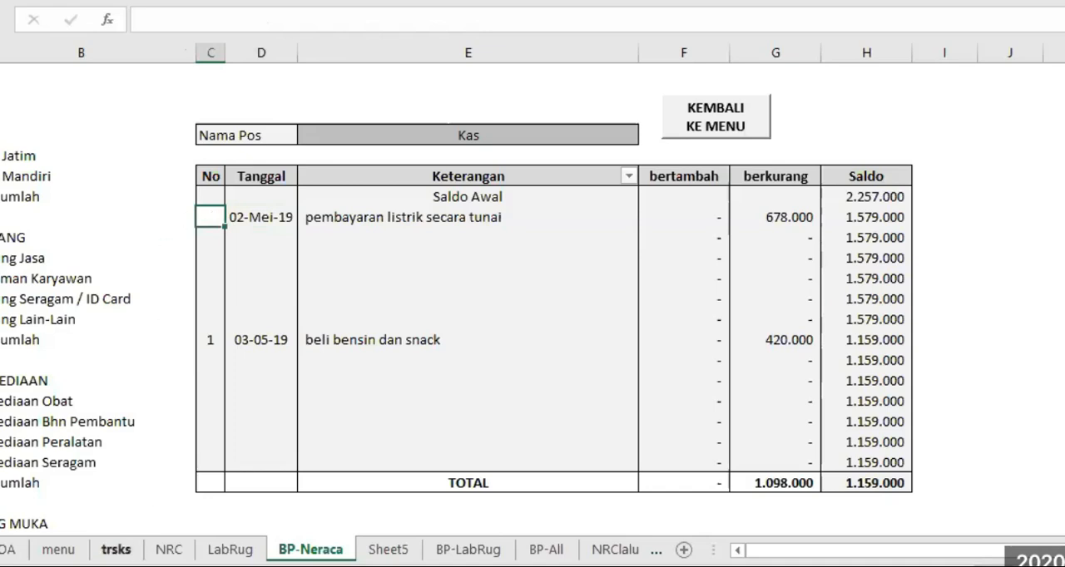
left_click(116, 550)
left_click(91, 176)
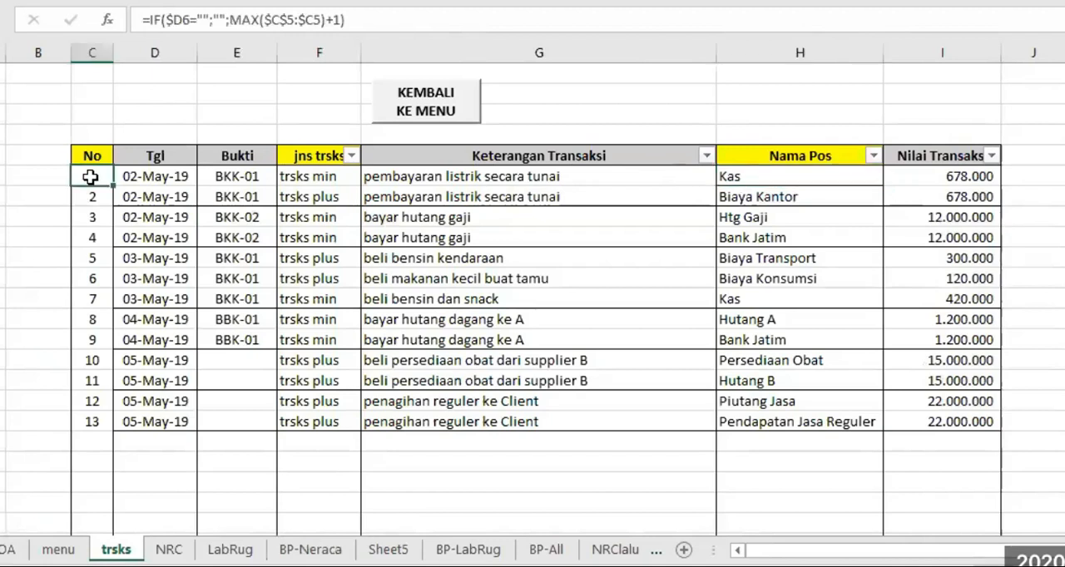
right_click(109, 208)
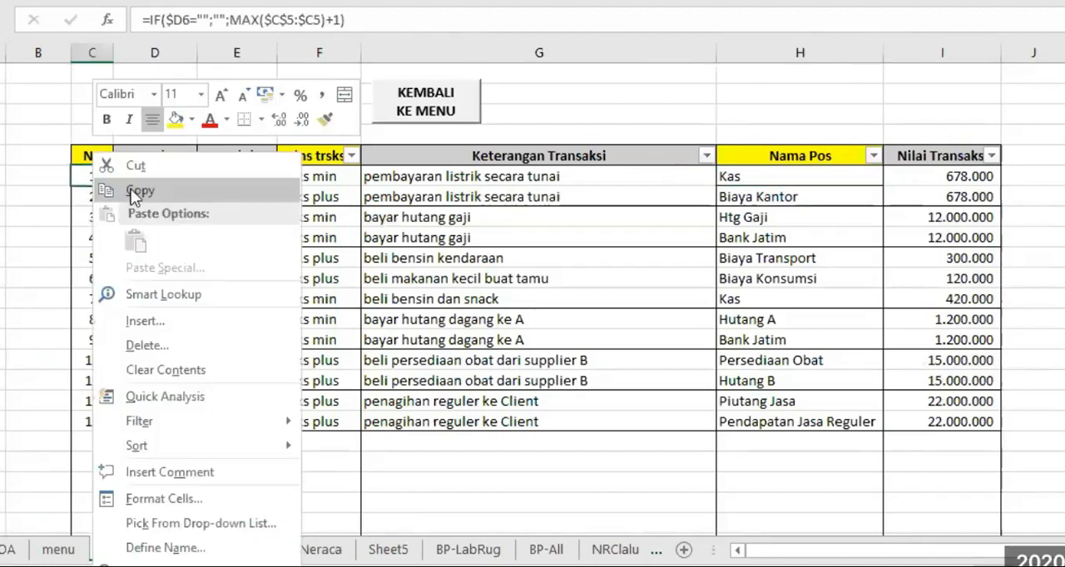
left_click(133, 193)
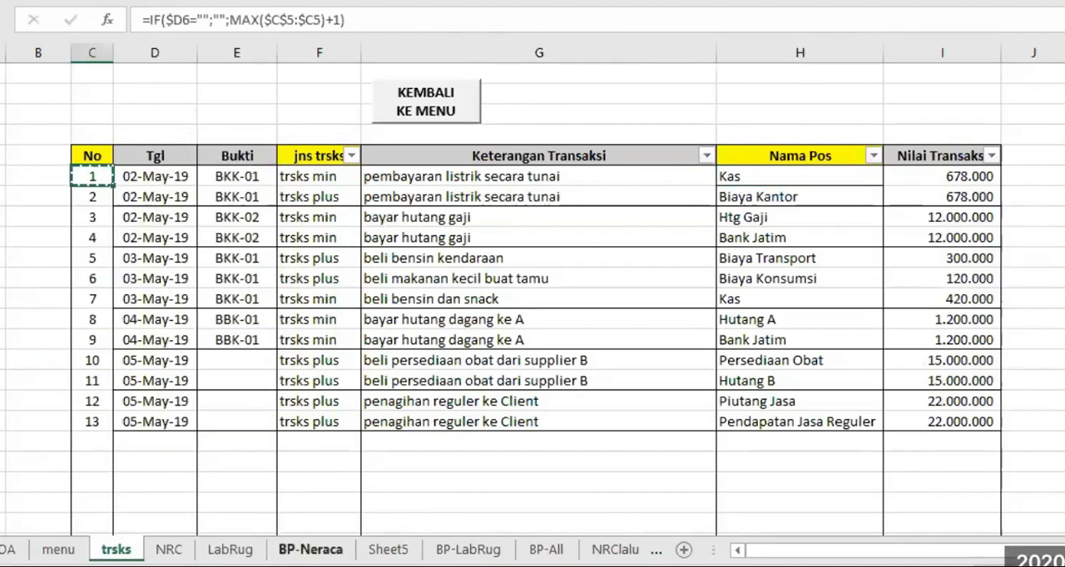
left_click(310, 550)
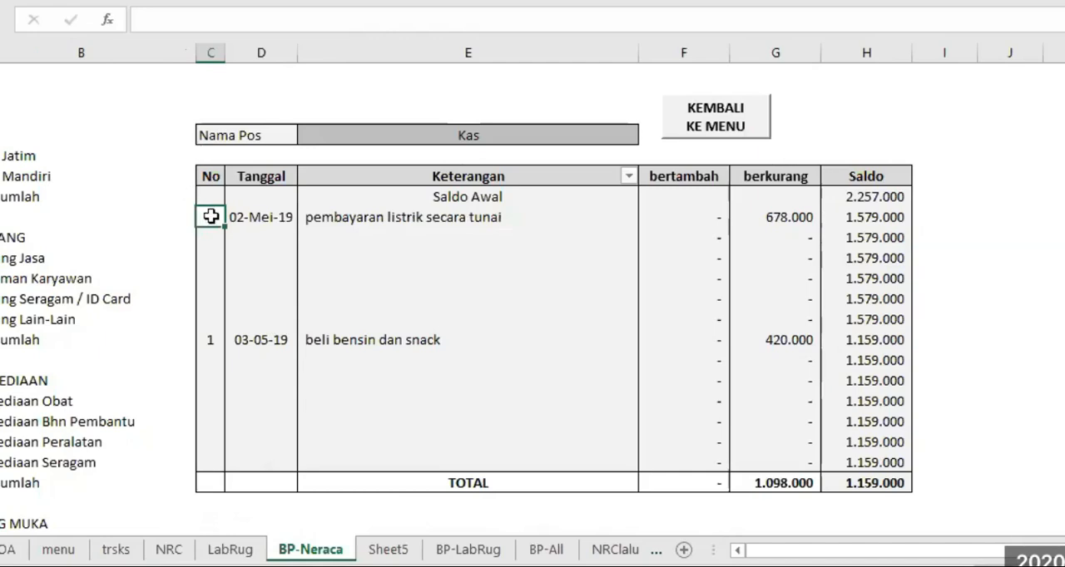
key("ctrl+v")
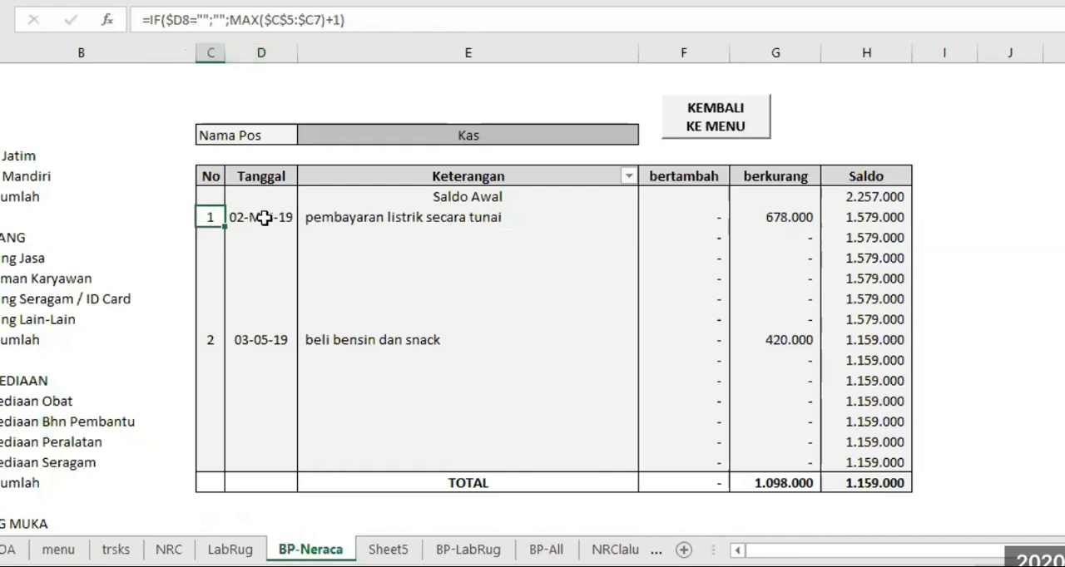
Review the row 8 formulas for Keterangan, bertambah and berkurang, and check how the No formula in C8 refers to the Tanggal cell D8
left_click(379, 217)
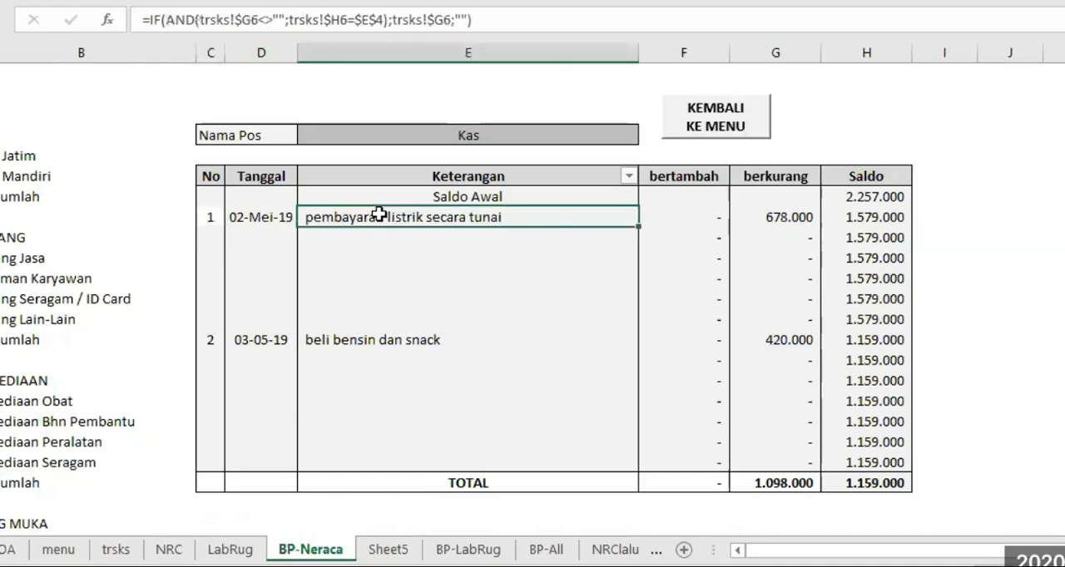
left_click(691, 219)
left_click(766, 217)
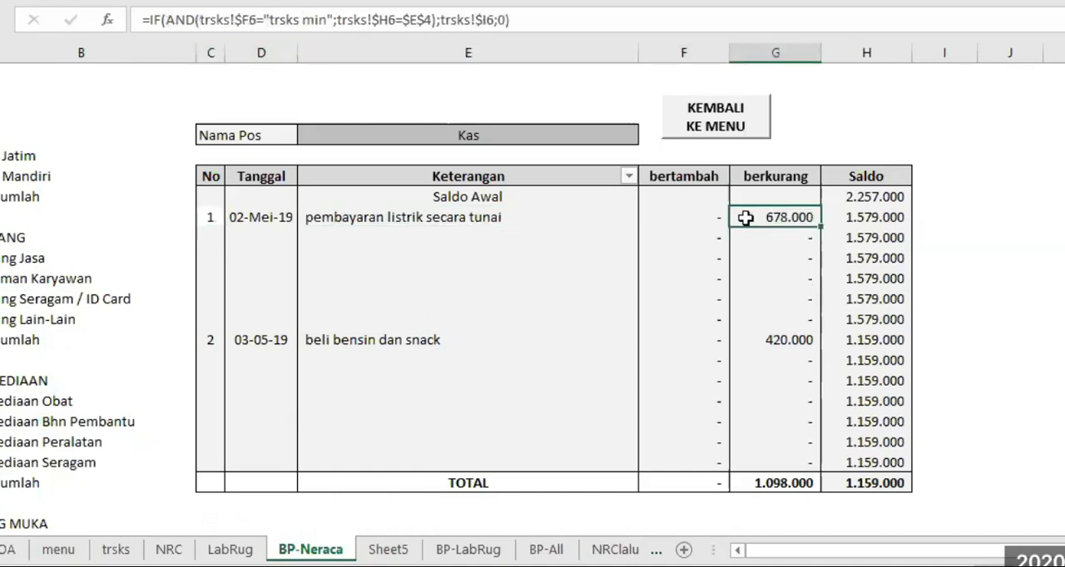
left_click(209, 215)
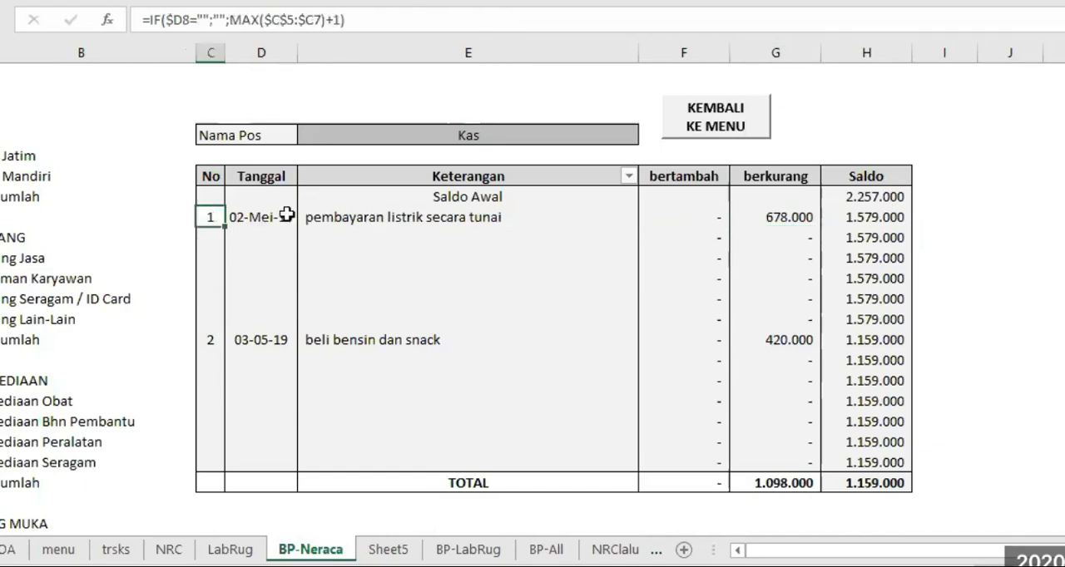
left_click(258, 217)
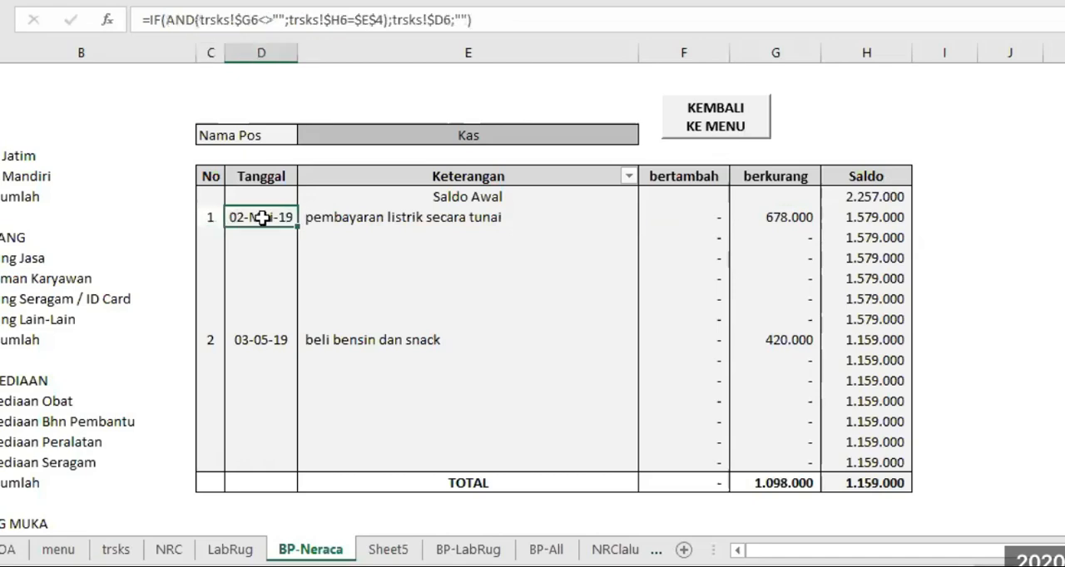
left_click(206, 217)
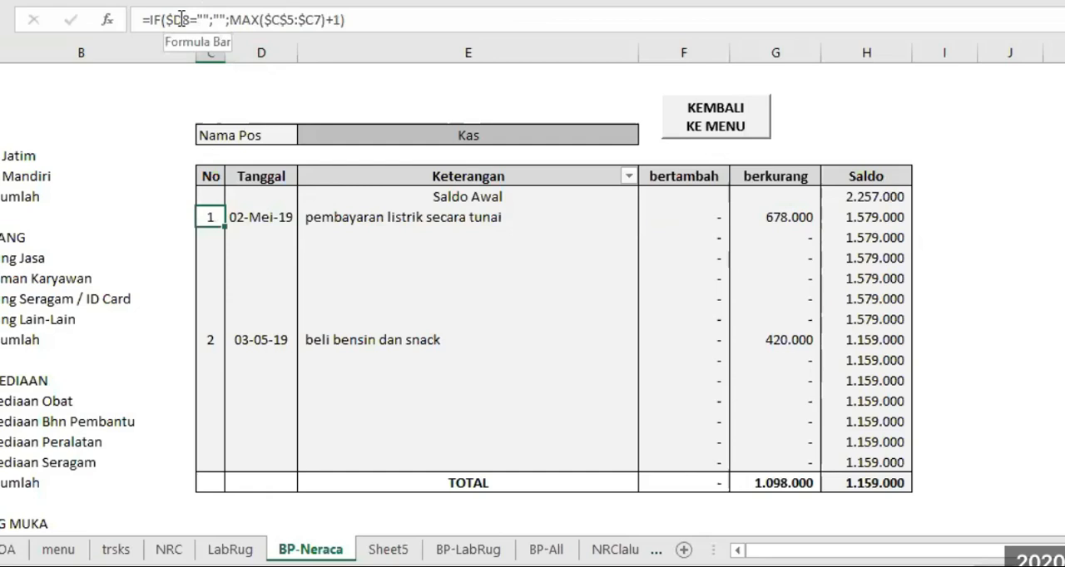
left_click(2, 217)
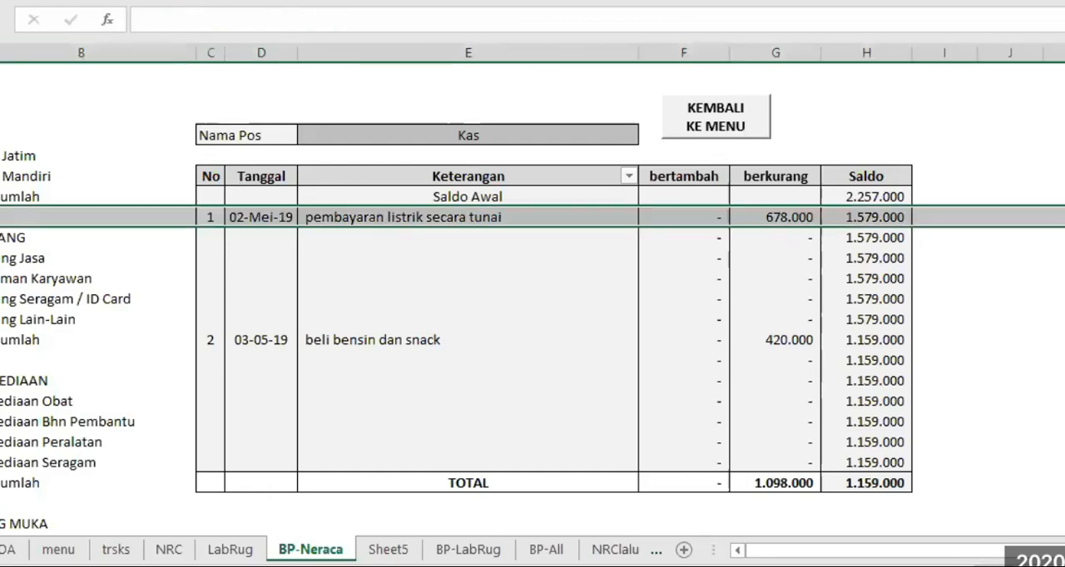
left_click(208, 217)
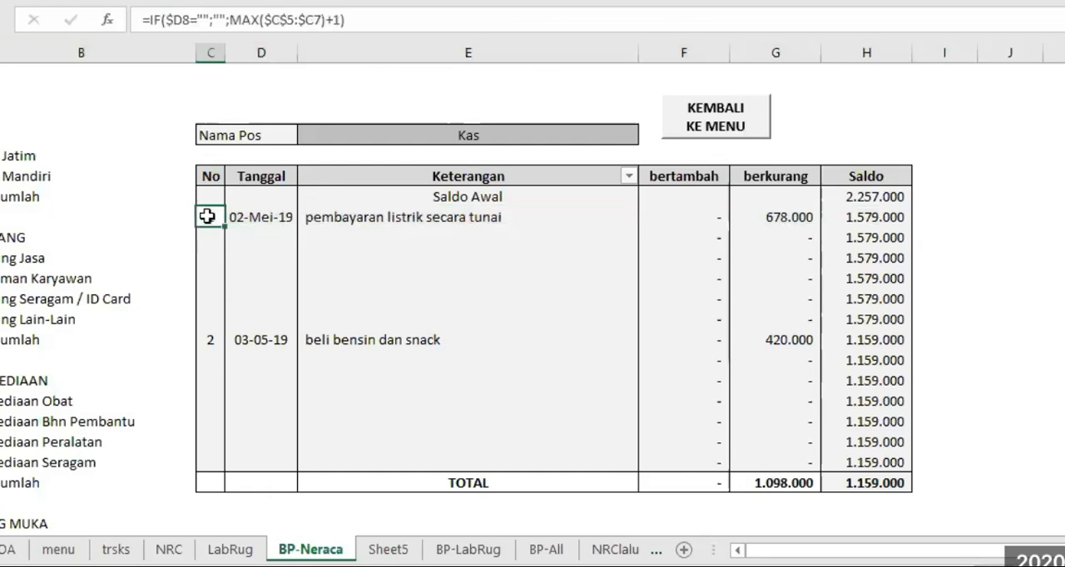
left_click(262, 217)
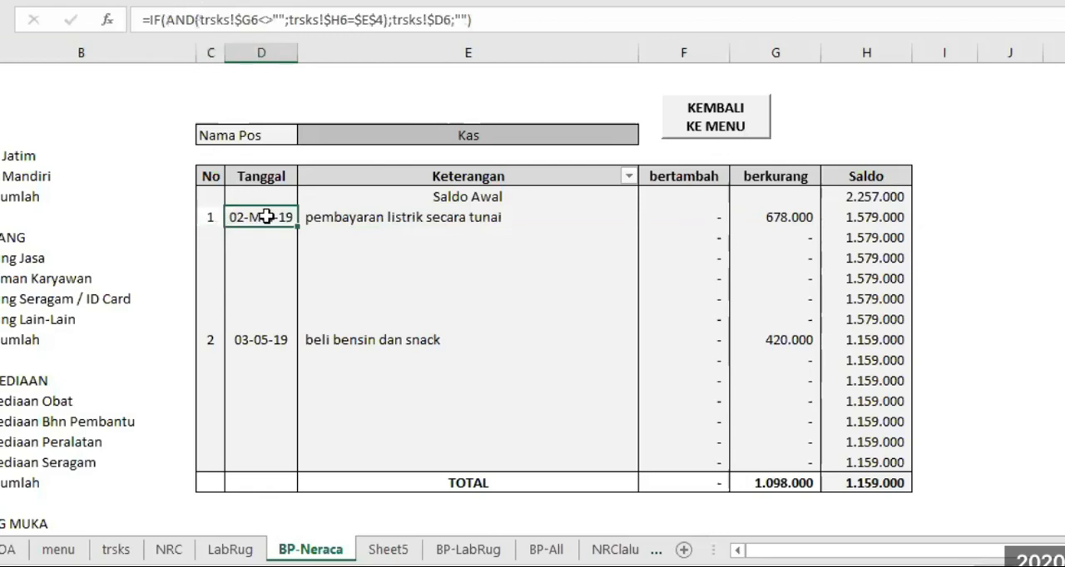
left_click(208, 217)
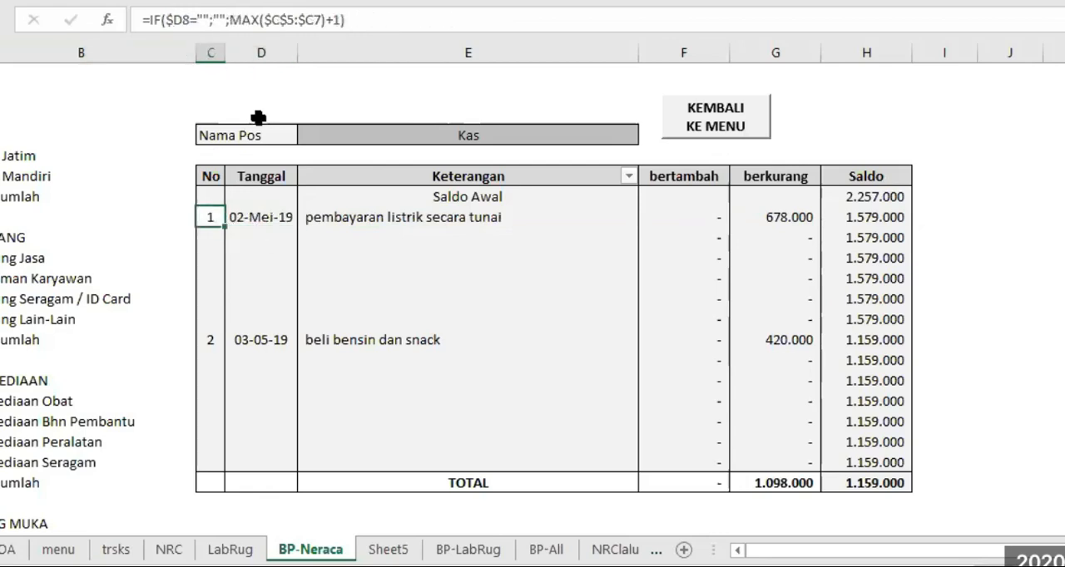
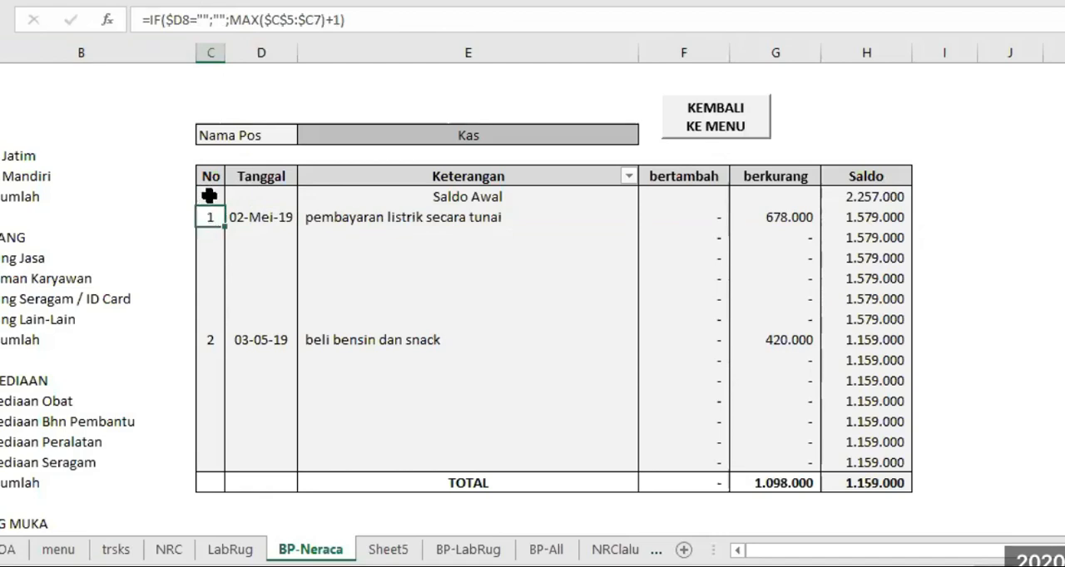
Change the start of the MAX range in the C8 No formula to $C$7
left_click(290, 13)
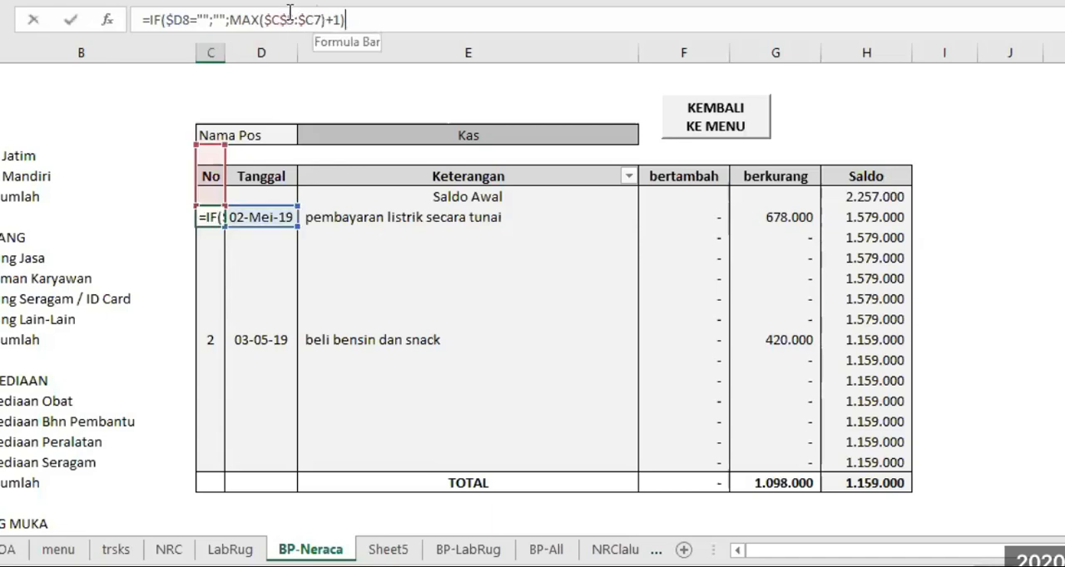
type("7")
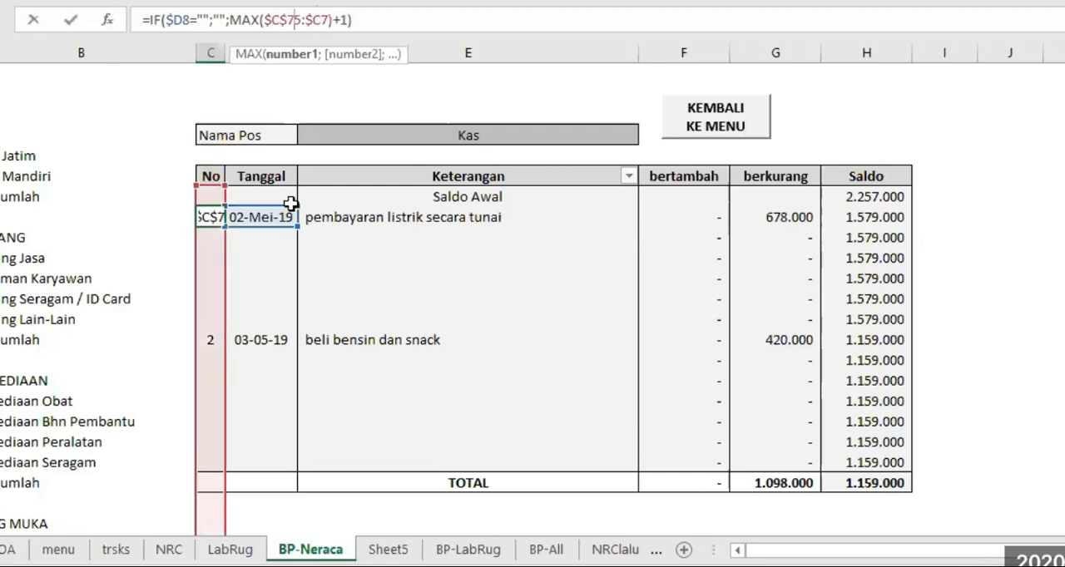
key("Delete")
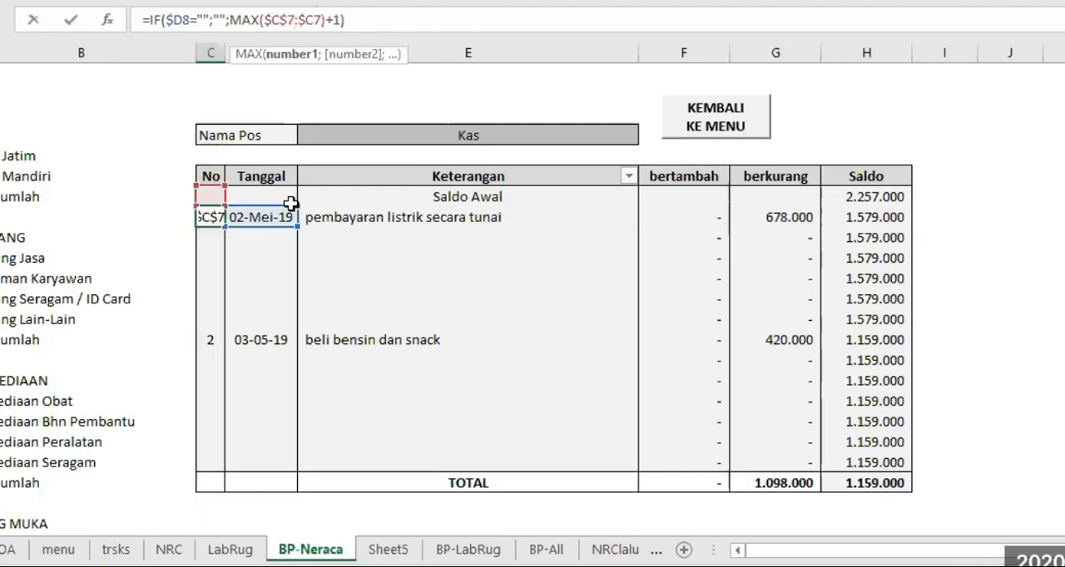
key("Return")
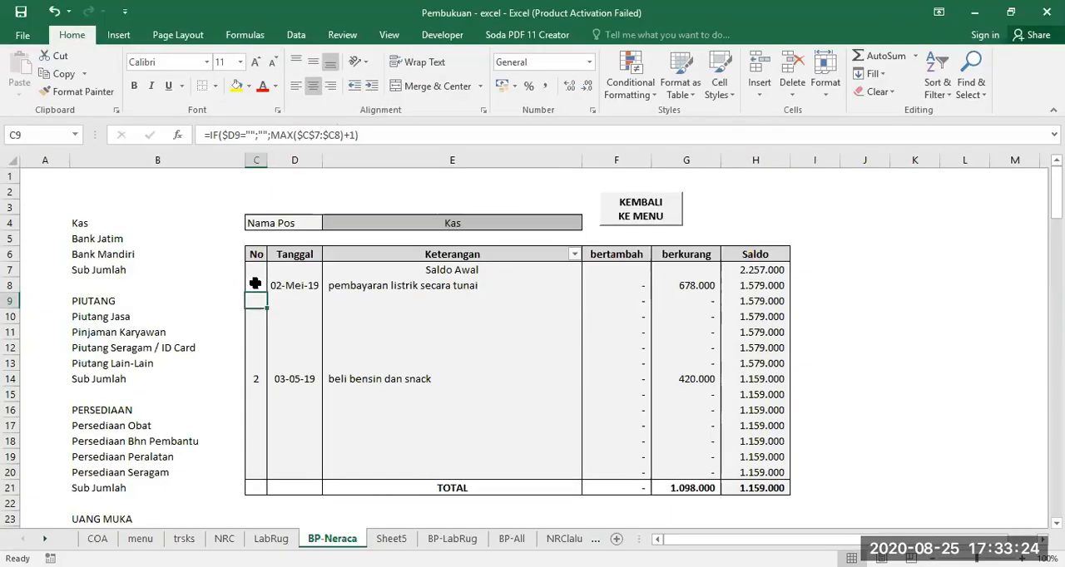
Fill the row 8 formulas in C8:G8 down through row 20
left_click_drag(210, 217, 528, 239)
left_click_drag(498, 302, 714, 476)
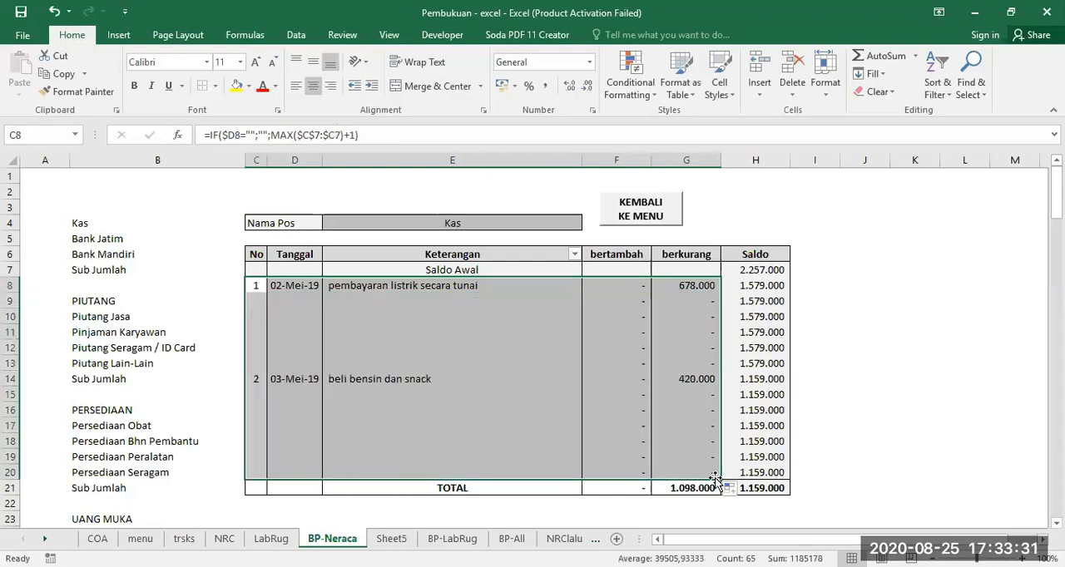
left_click(884, 366)
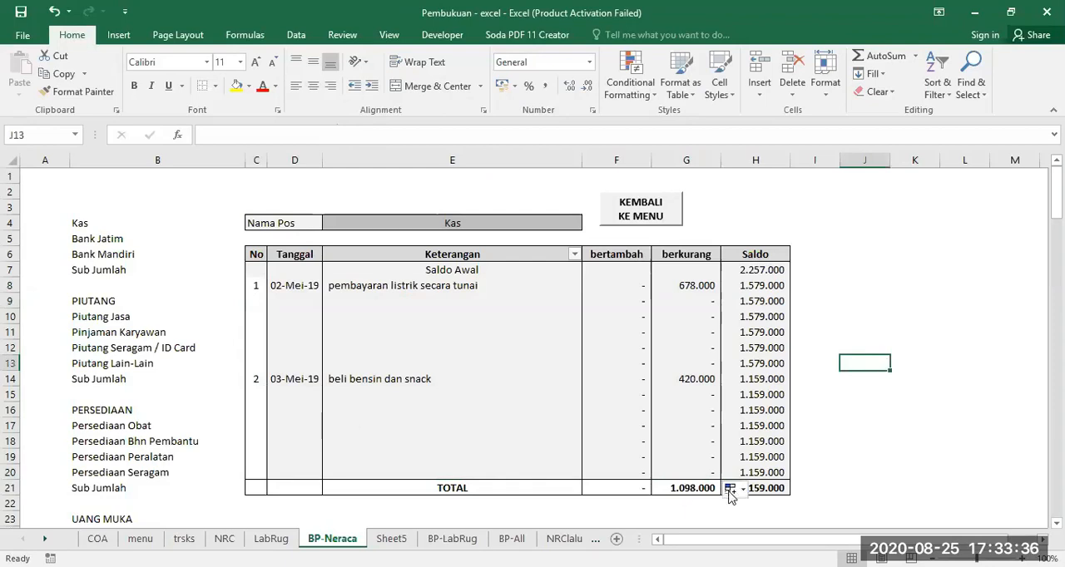
Enter =SUM(F8:F20) as the bertambah total in F21 and copy it across to the berkurang total in G21
left_click(628, 488)
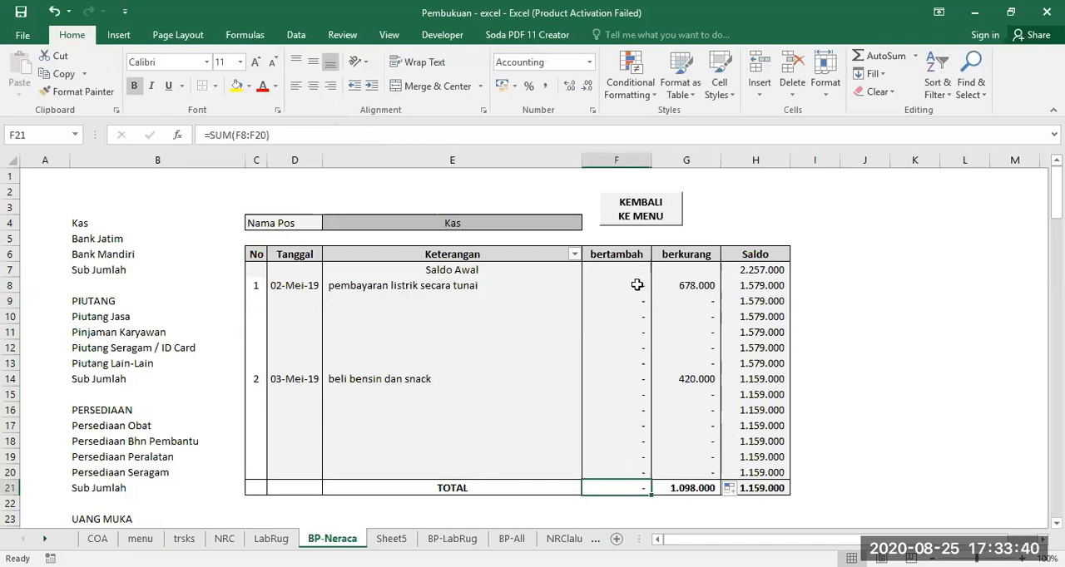
left_click_drag(636, 286, 637, 464)
left_click(616, 486)
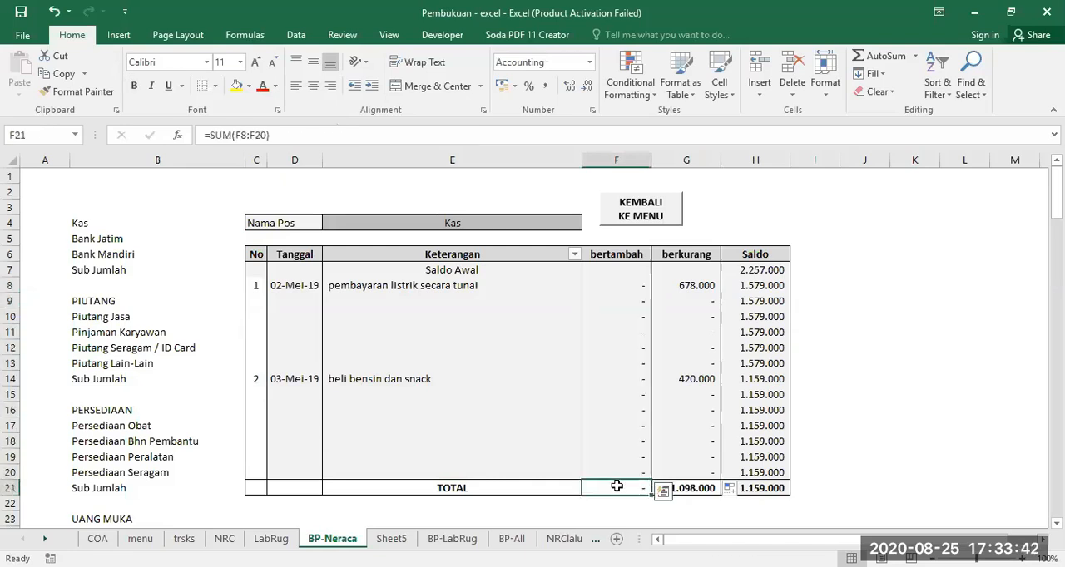
type("=")
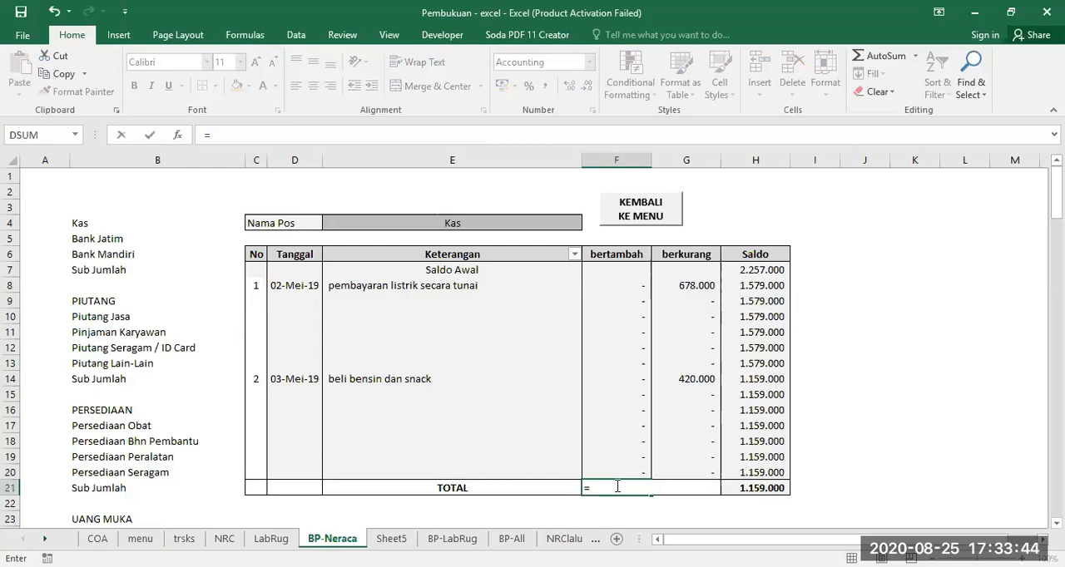
type("s")
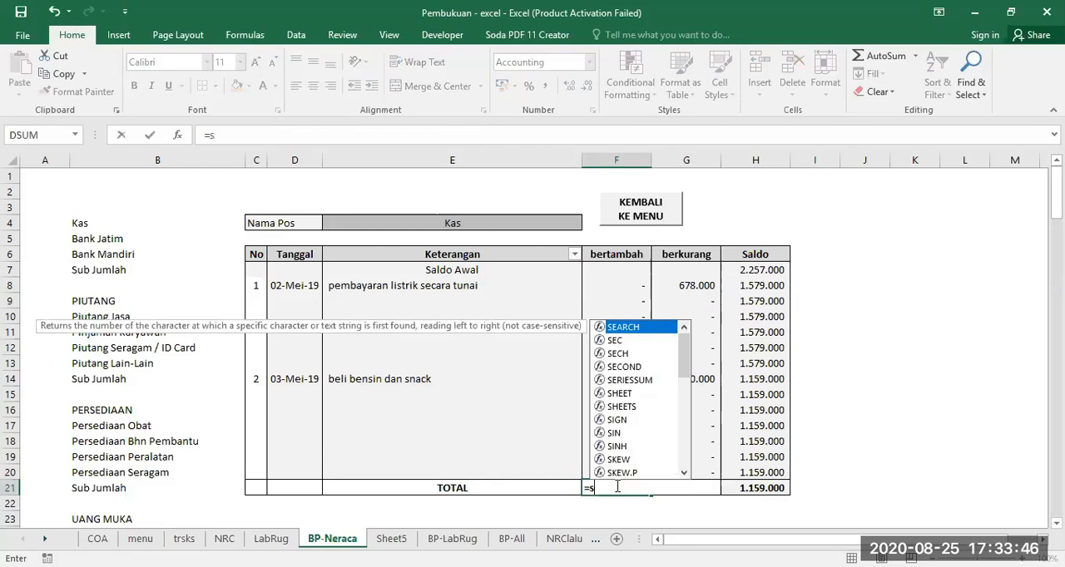
type("um(")
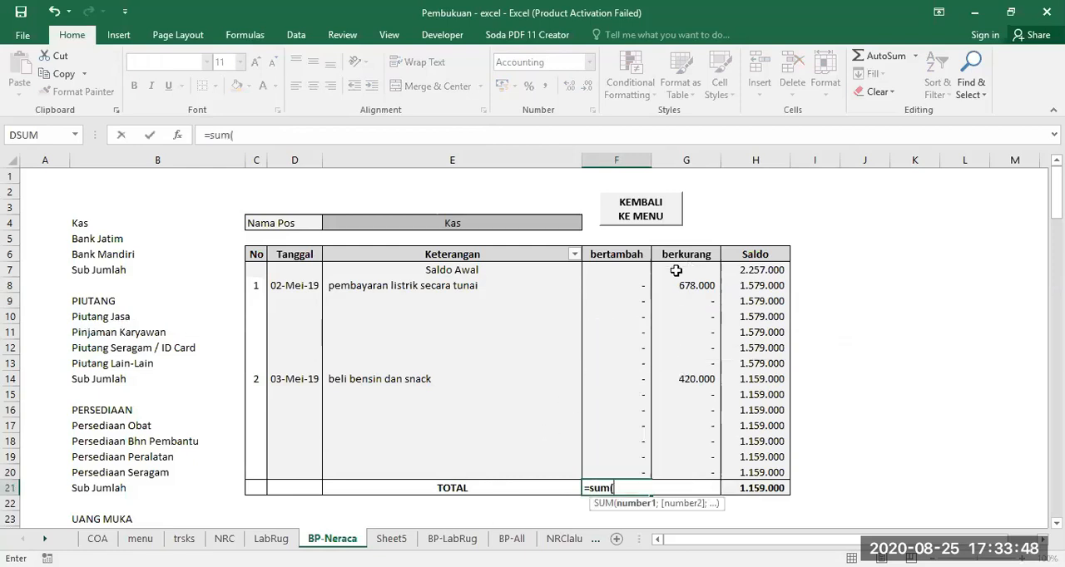
left_click_drag(622, 285, 610, 479)
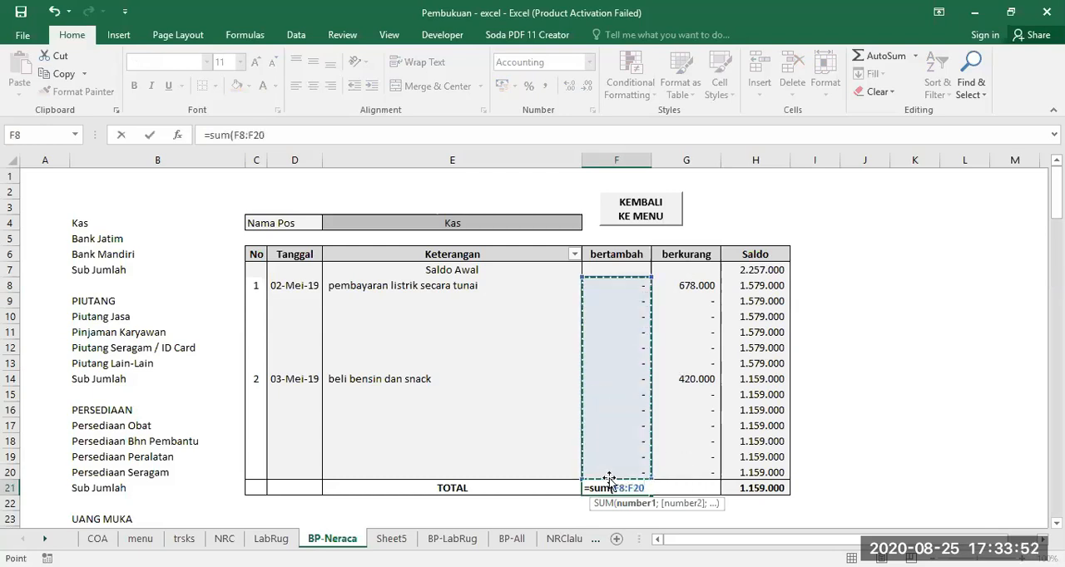
type(")")
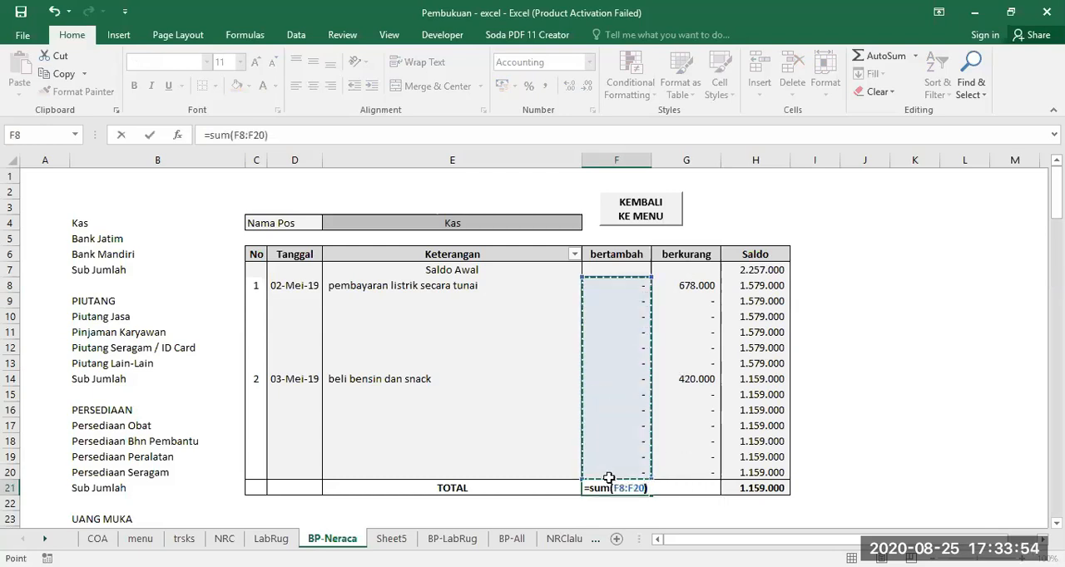
key("Return")
left_click(621, 482)
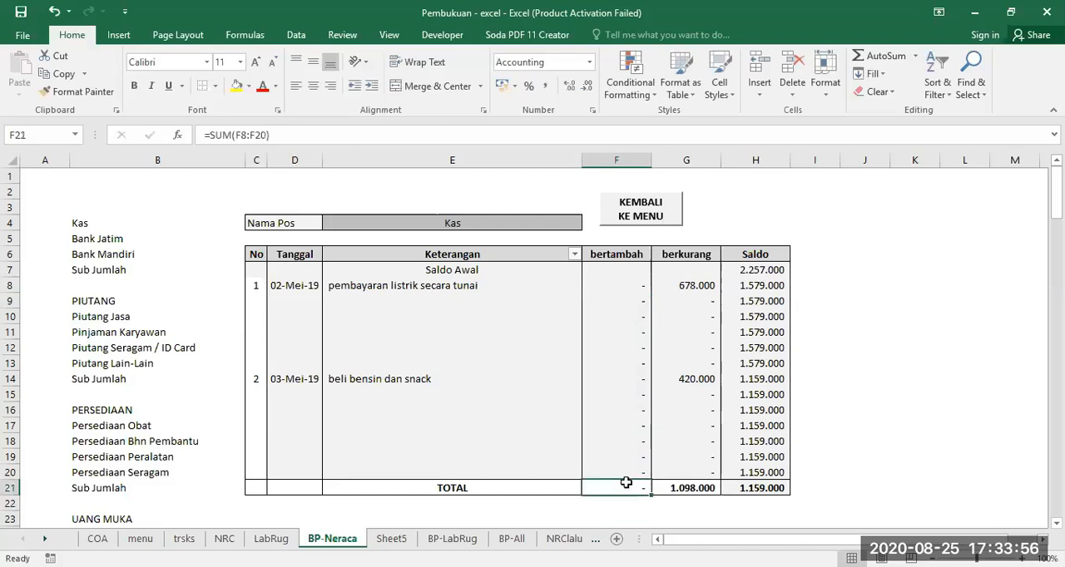
left_click_drag(648, 494, 704, 489)
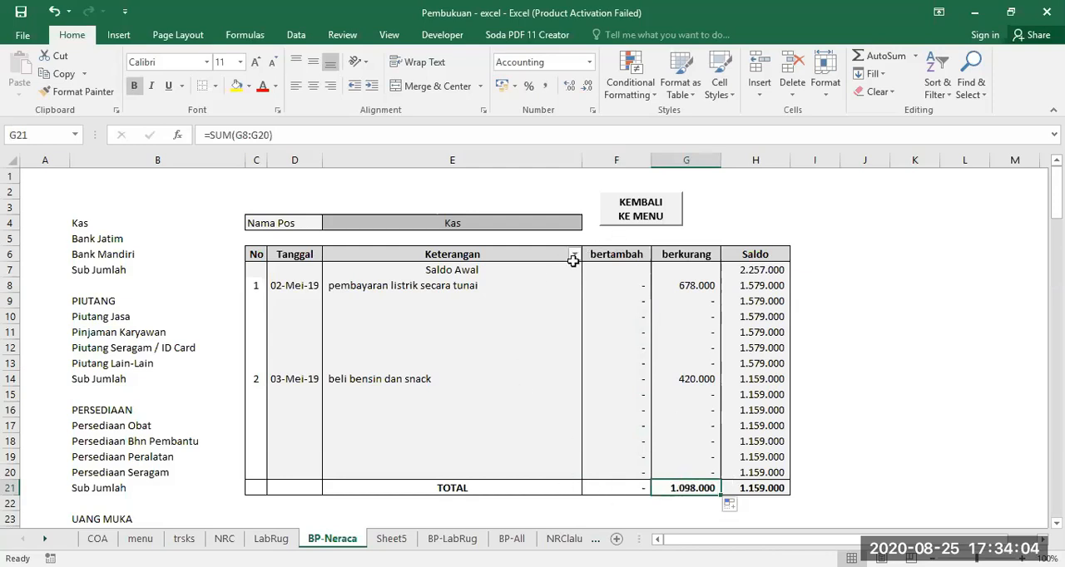
Remove the existing filter from the Keterangan header
left_click(935, 75)
left_click(953, 311)
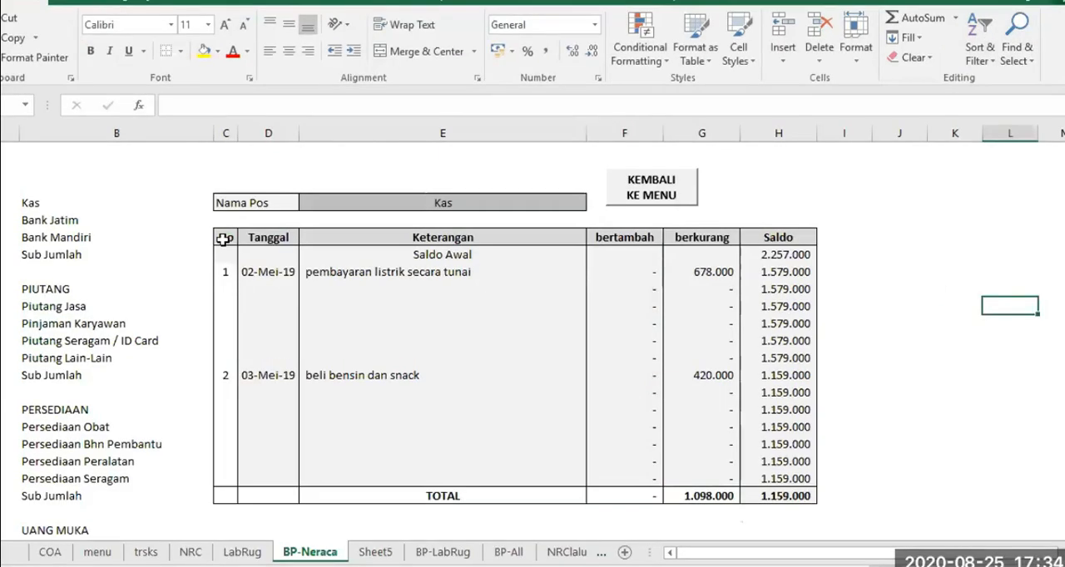
Try a filter across the whole header row from No to Saldo, and turn it off again
left_click_drag(223, 239, 773, 231)
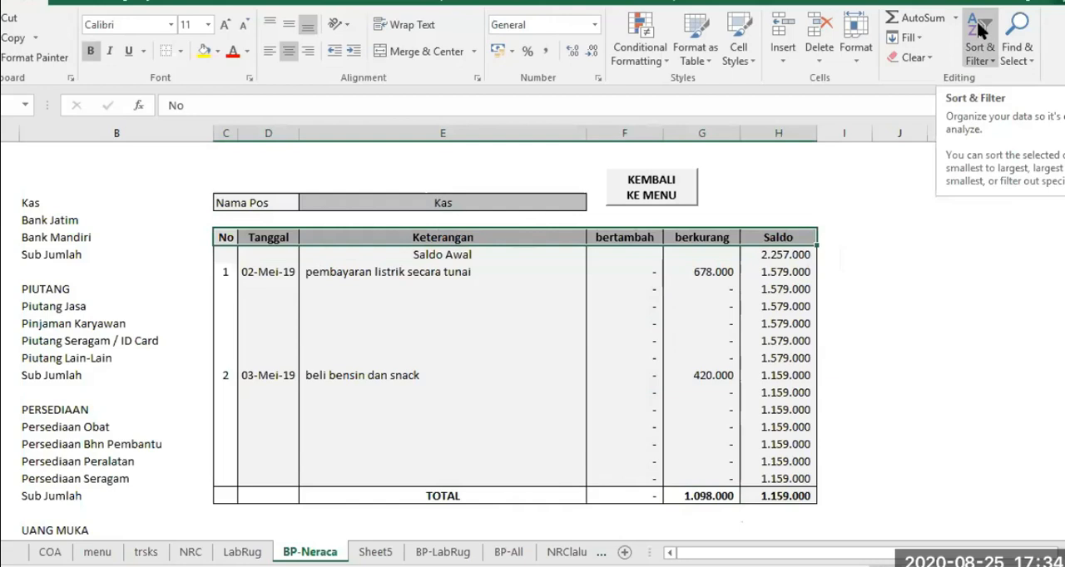
left_click(980, 30)
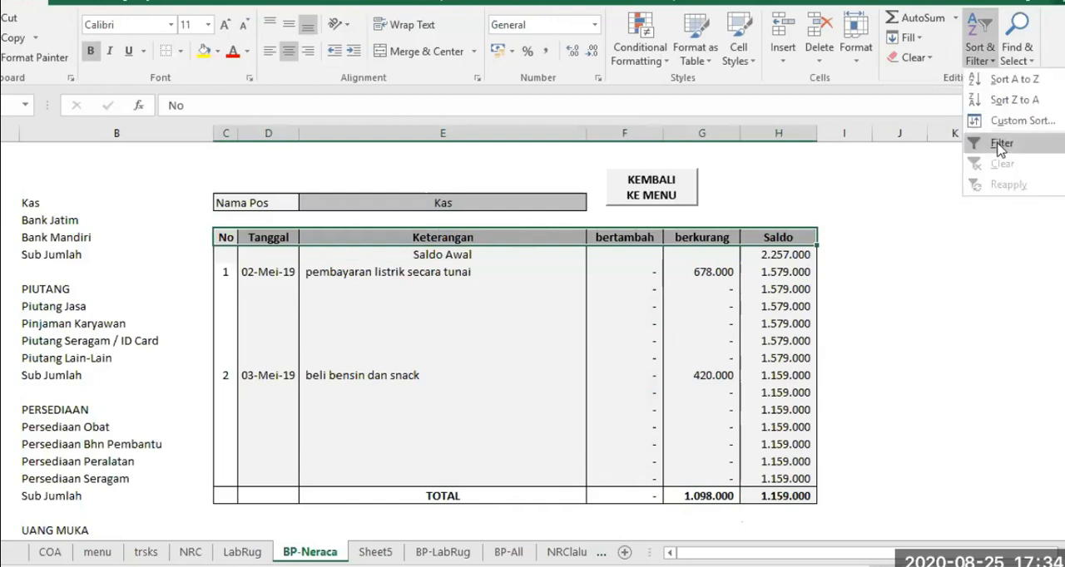
left_click(1001, 146)
left_click(442, 358)
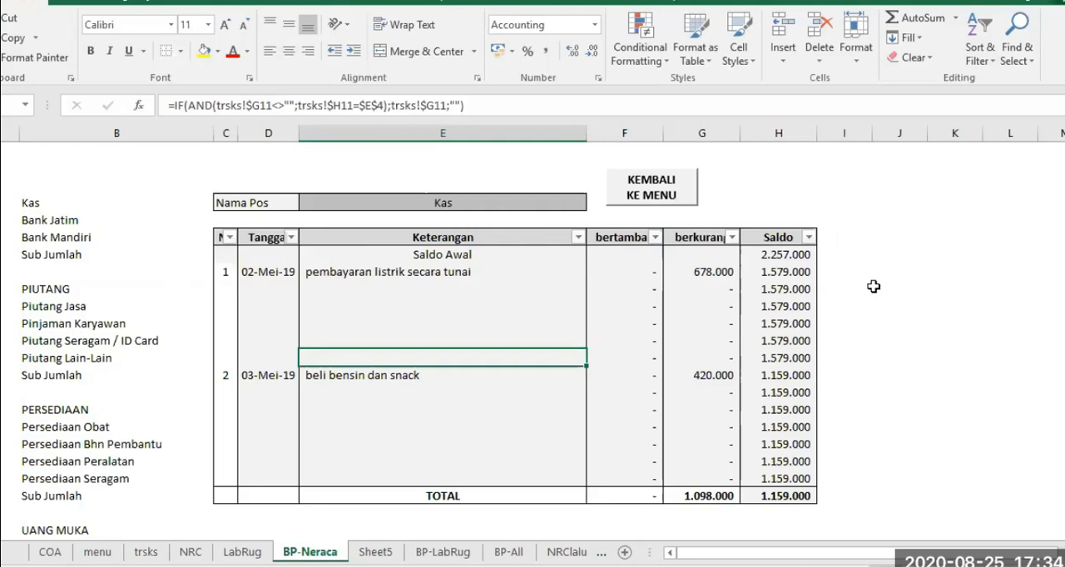
left_click(983, 31)
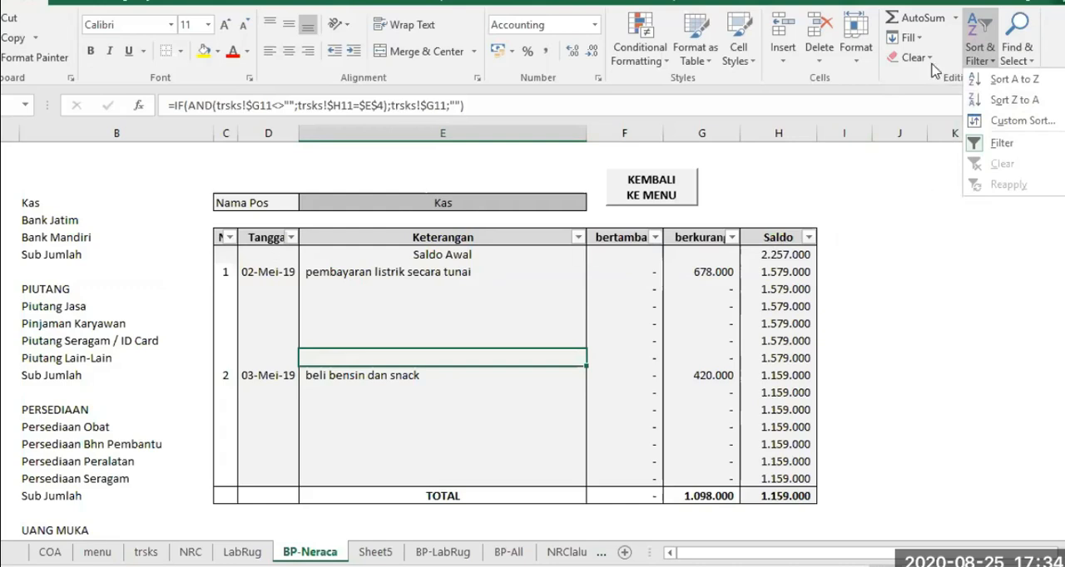
left_click(1001, 144)
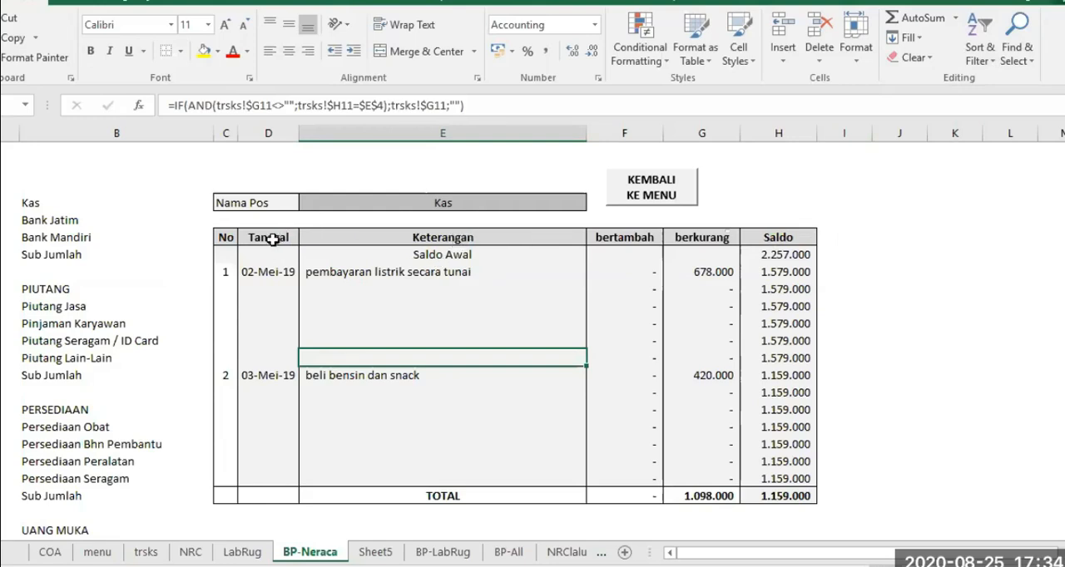
Add a filter to the Tanggal column only, using cells D6:D7
left_click(272, 239)
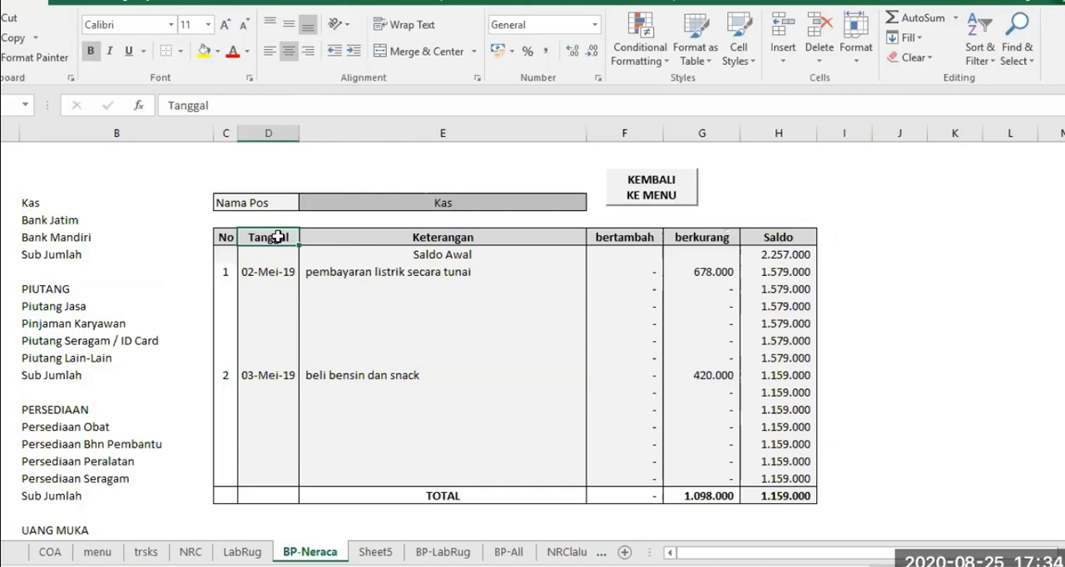
left_click_drag(277, 239, 278, 253)
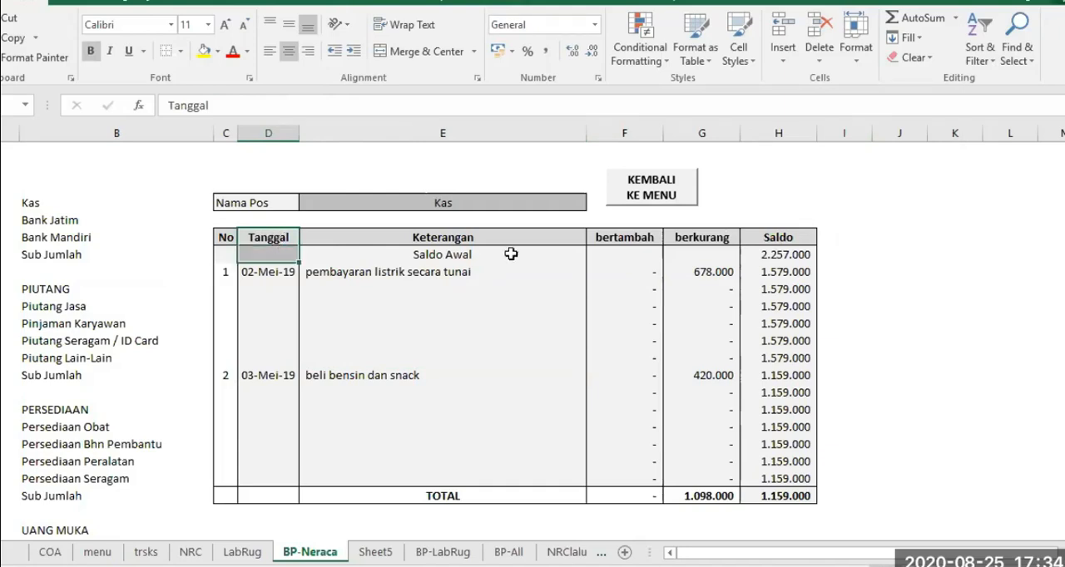
left_click(983, 29)
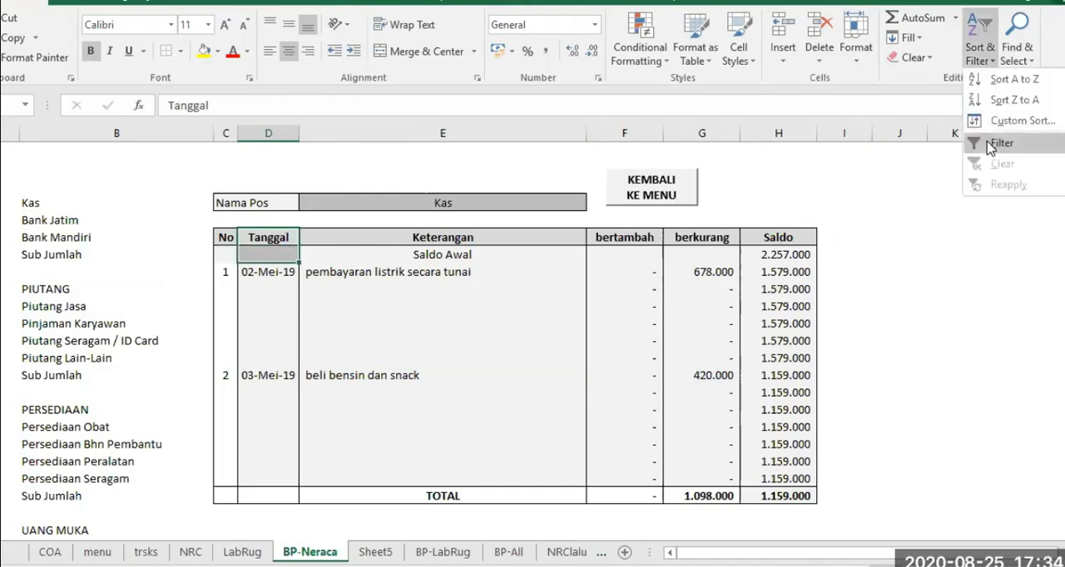
left_click(990, 143)
left_click(377, 325)
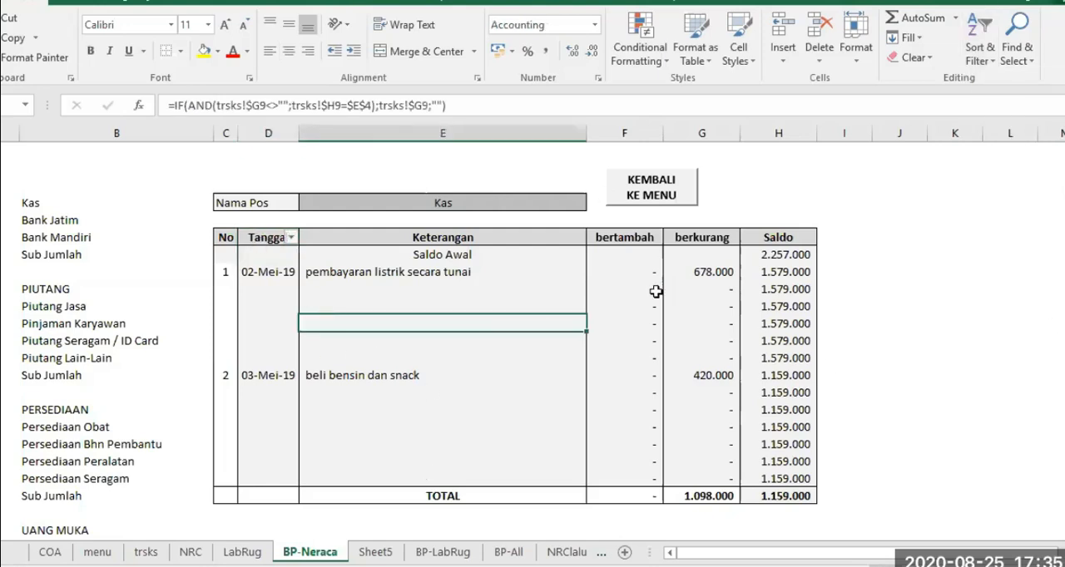
Try hiding the (Blanks) rows with the Tanggal filter, and include them again
left_click(292, 238)
left_click(129, 463)
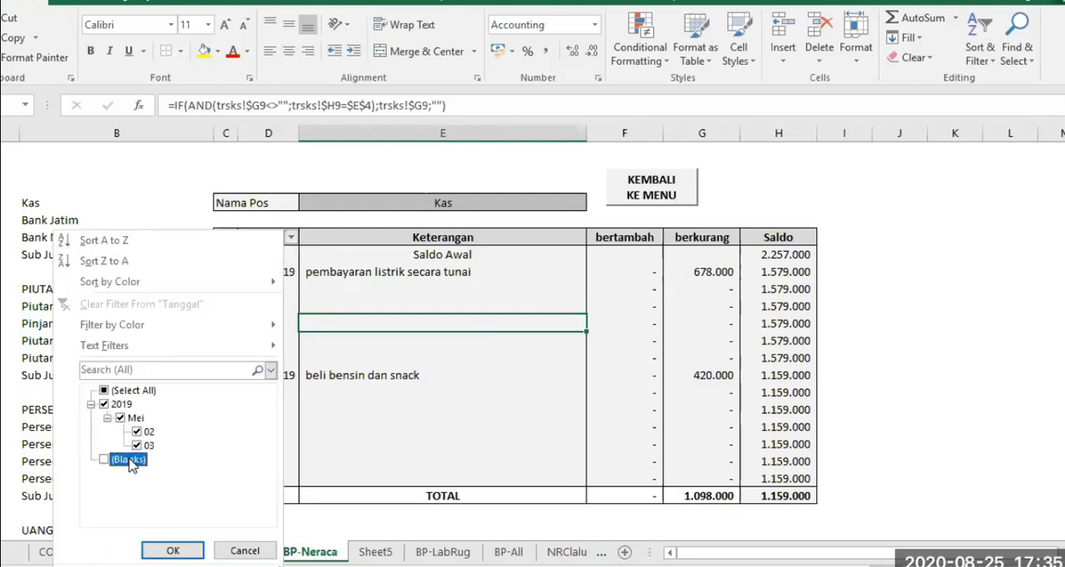
left_click(169, 552)
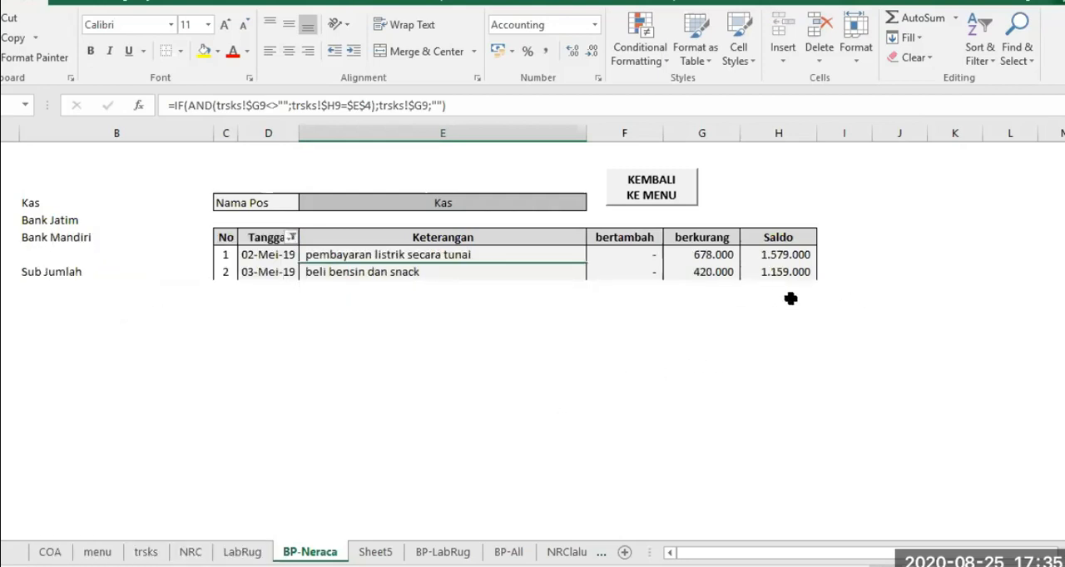
left_click(292, 240)
left_click(133, 460)
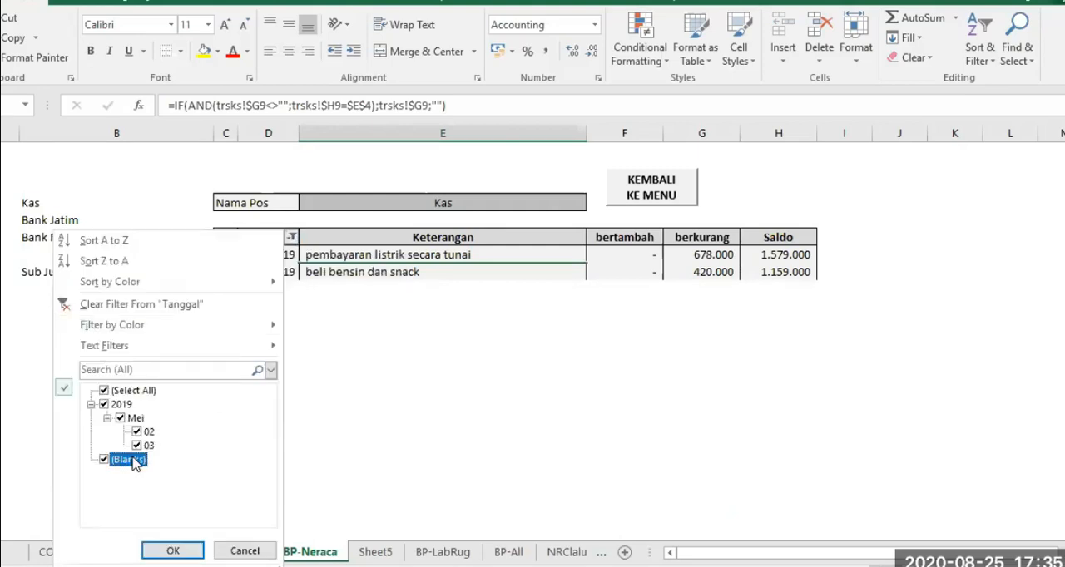
key("Return")
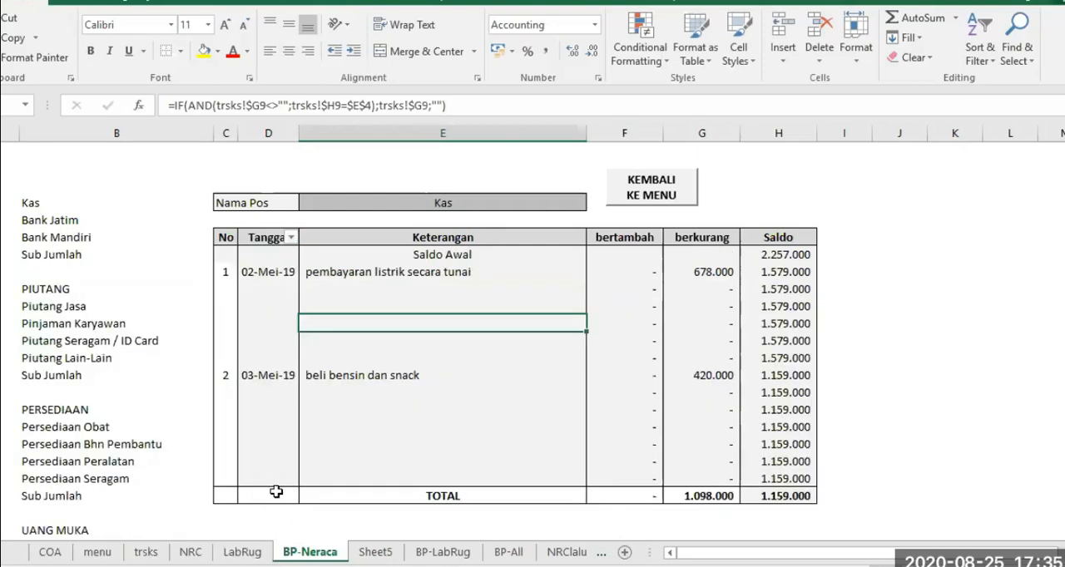
Copy the TOTAL label from E21 into the Tanggal cell D21 and clear the original in E21
left_click(268, 494)
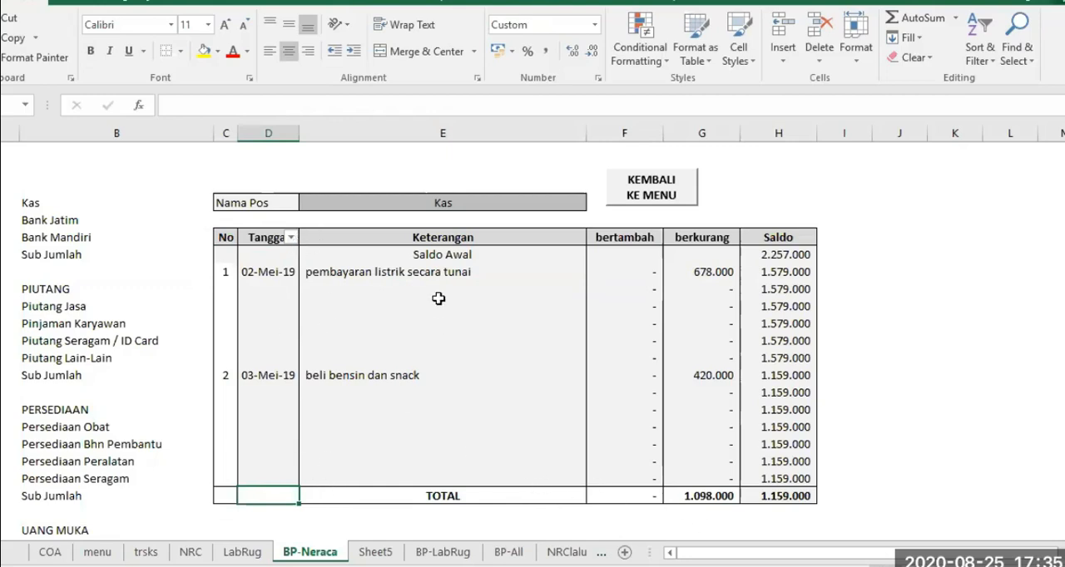
left_click(446, 496)
right_click(447, 496)
left_click(530, 175)
left_click(263, 495)
key("Return")
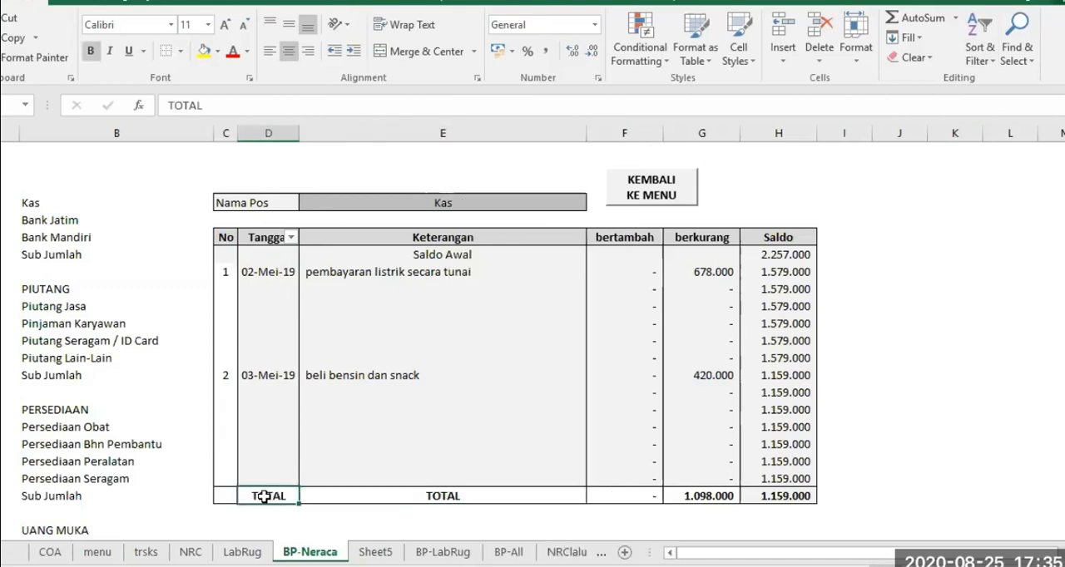
left_click(395, 497)
key("Delete")
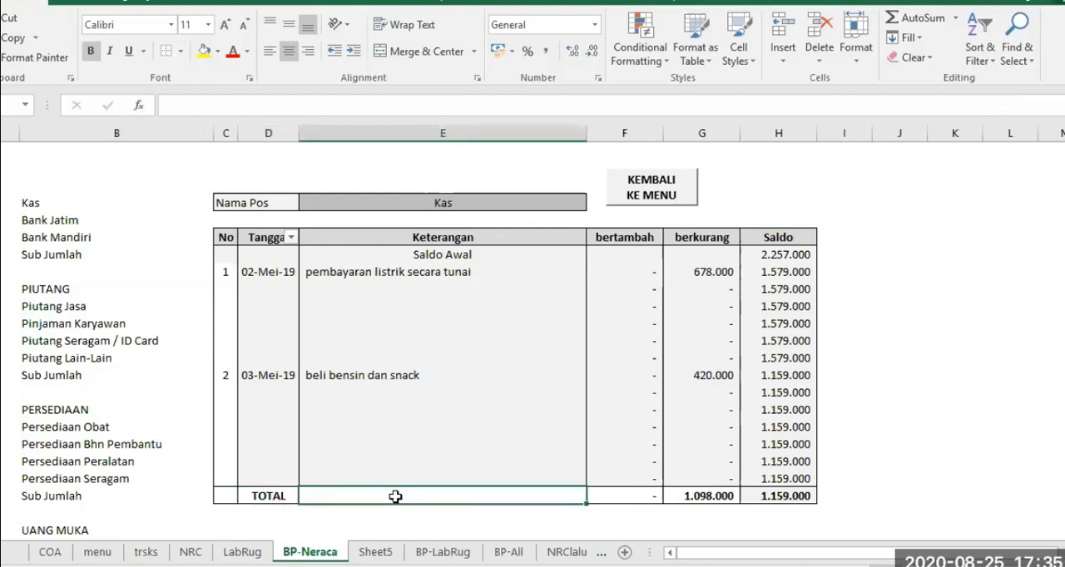
left_click(275, 493)
Filter the Tanggal column to exclude (Blanks), keeping the dated rows and TOTAL
left_click(290, 237)
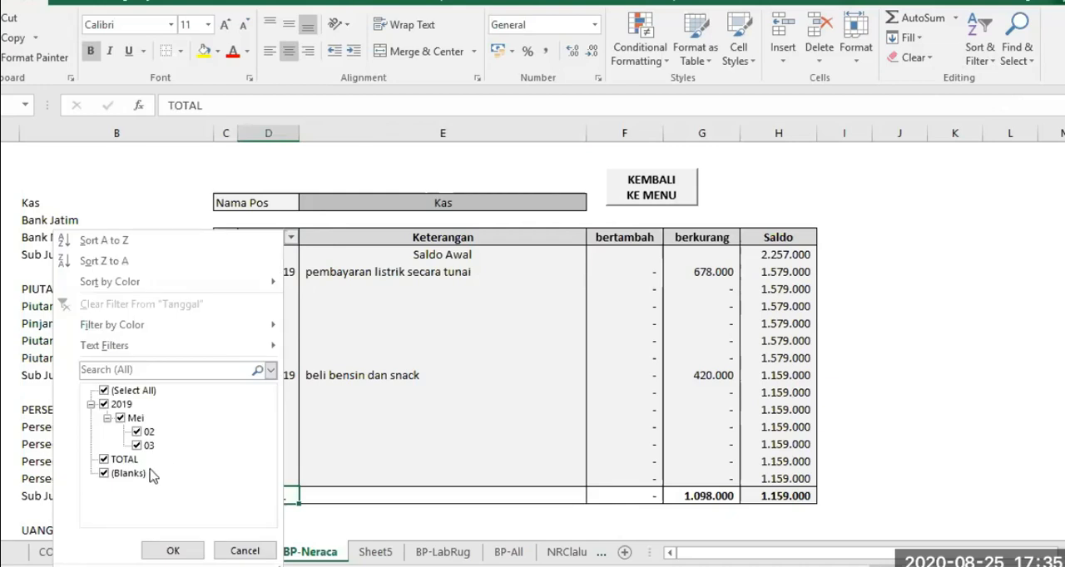
left_click(140, 474)
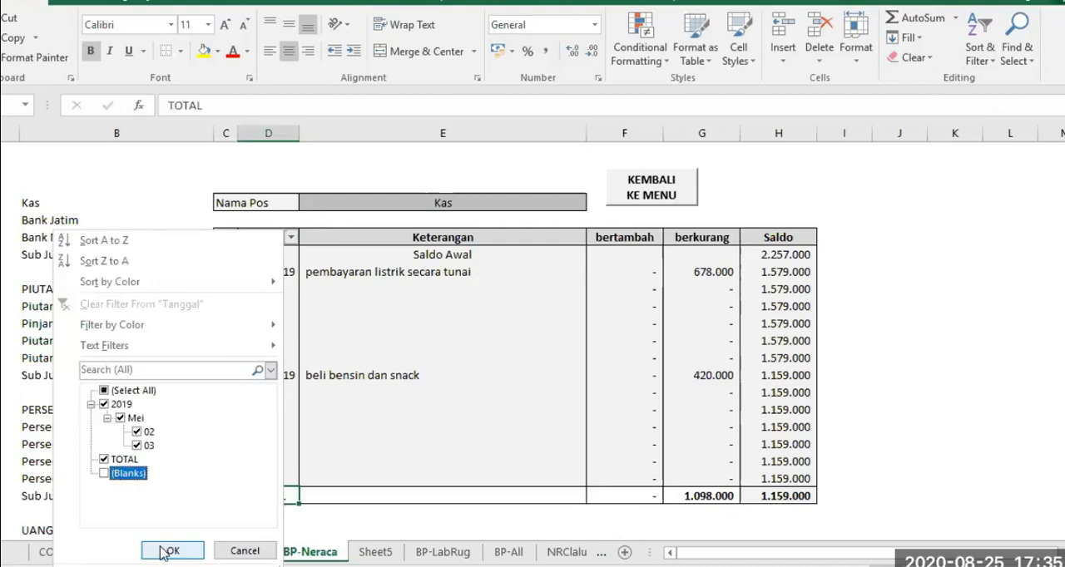
key("Return")
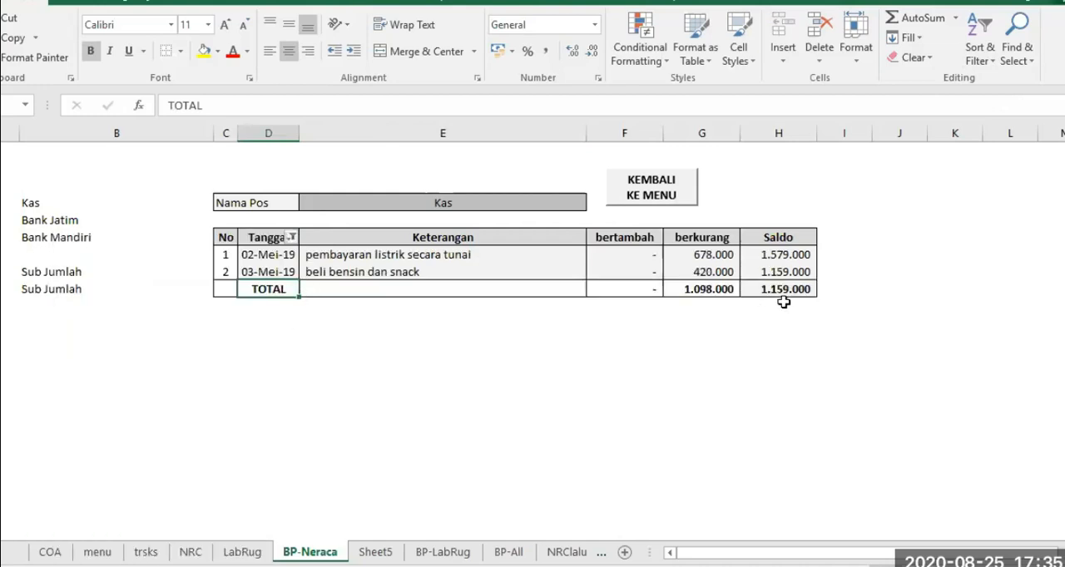
Show all rows again in the Tanggal filter and move the TOTAL label from D21 back to the Keterangan cell E21
left_click(295, 236)
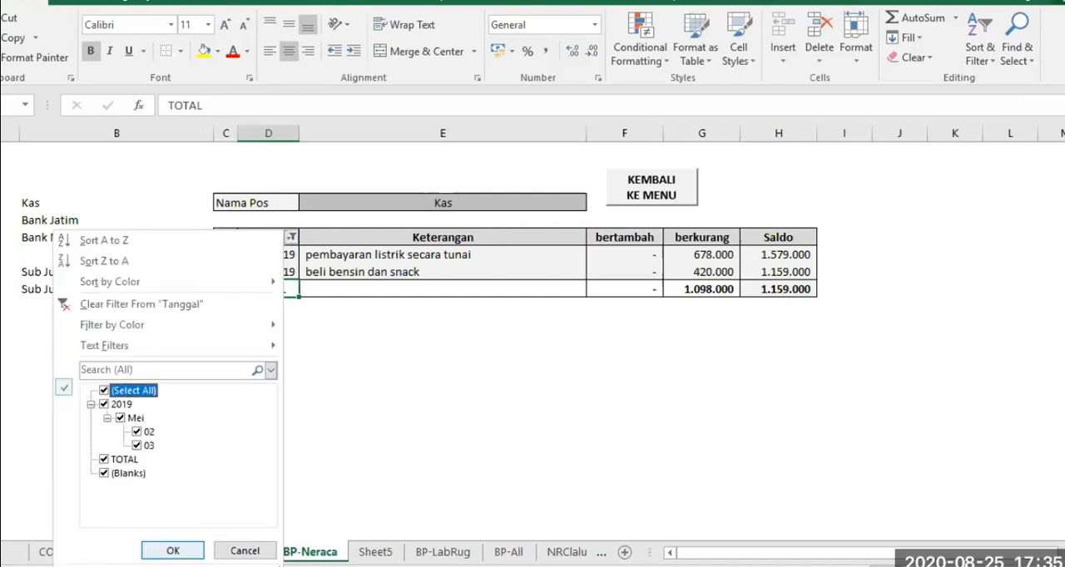
left_click(171, 549)
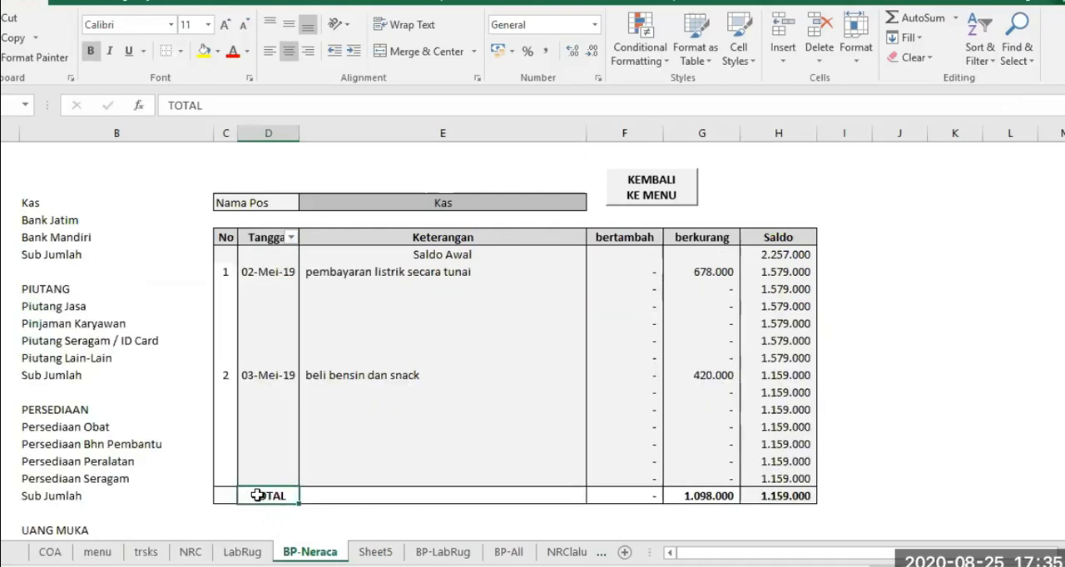
right_click(257, 495)
left_click(344, 166)
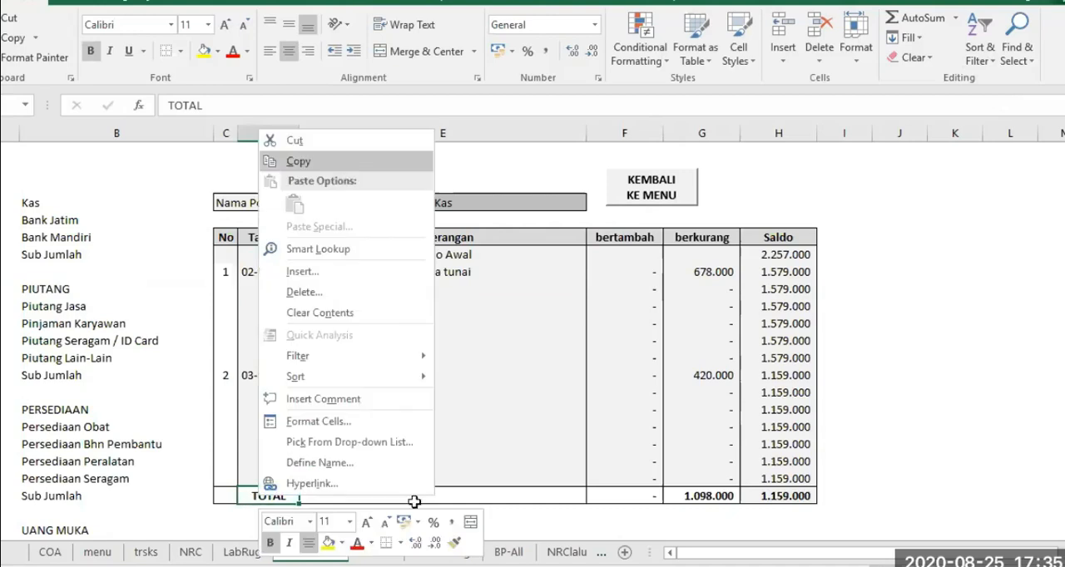
left_click(412, 494)
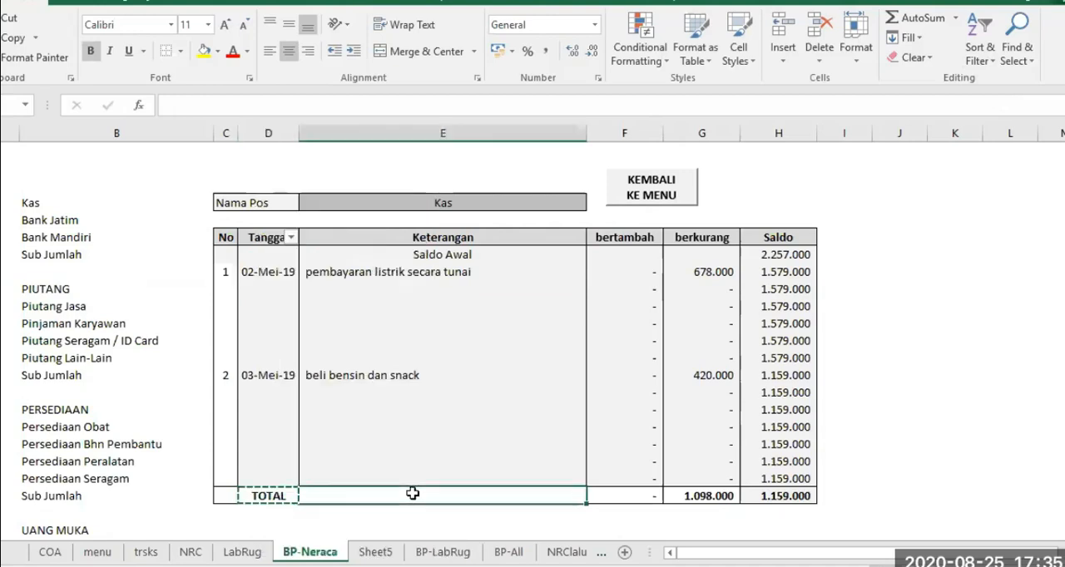
key("Return")
left_click(276, 492)
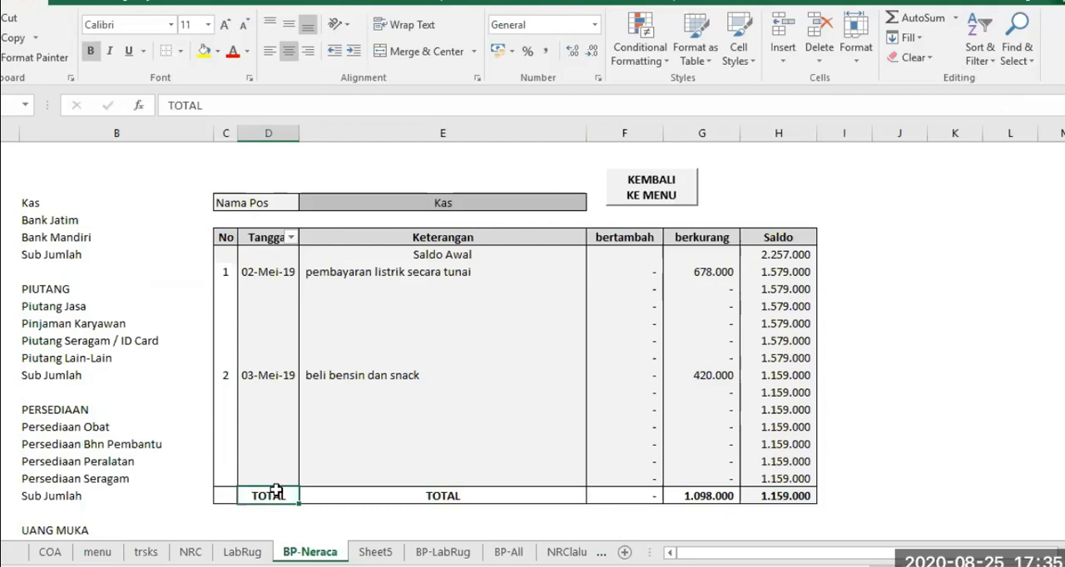
key("Delete")
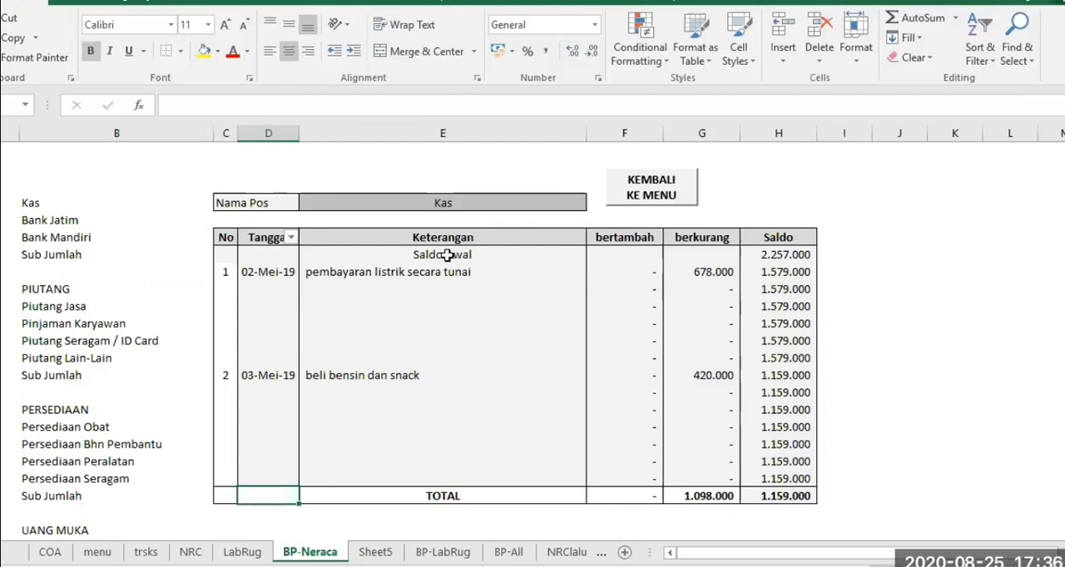
Remove the Tanggal filter and add a filter to the Keterangan column only, using cells E6:E7
left_click(980, 51)
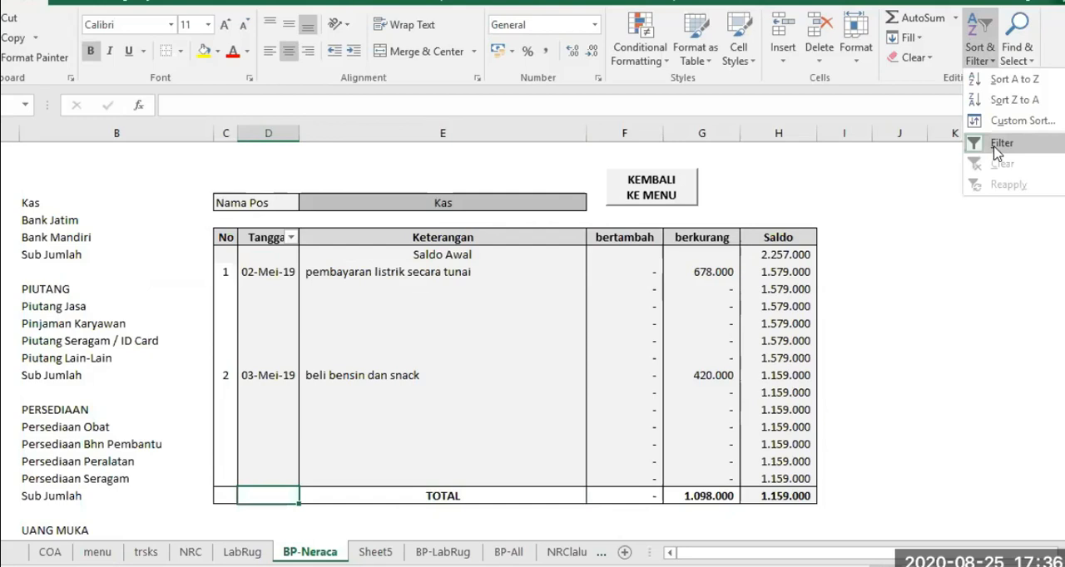
left_click(996, 148)
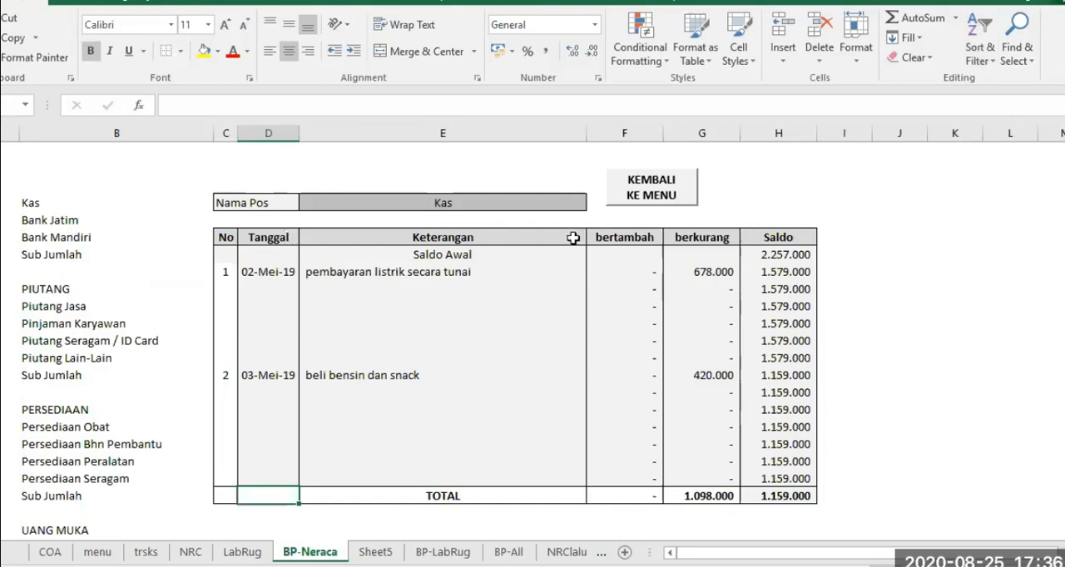
left_click(462, 238)
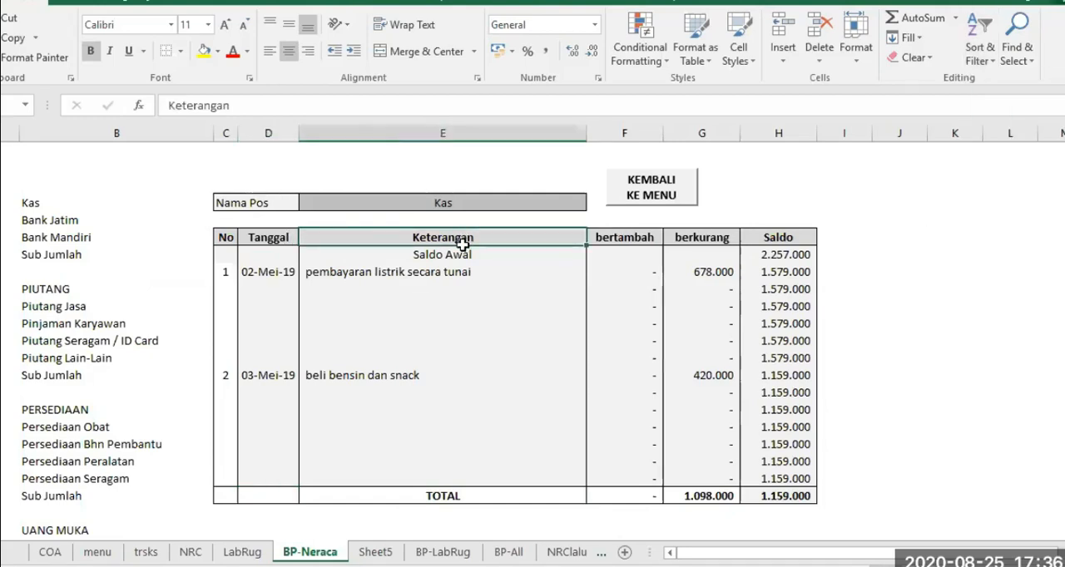
left_click_drag(463, 238, 471, 256)
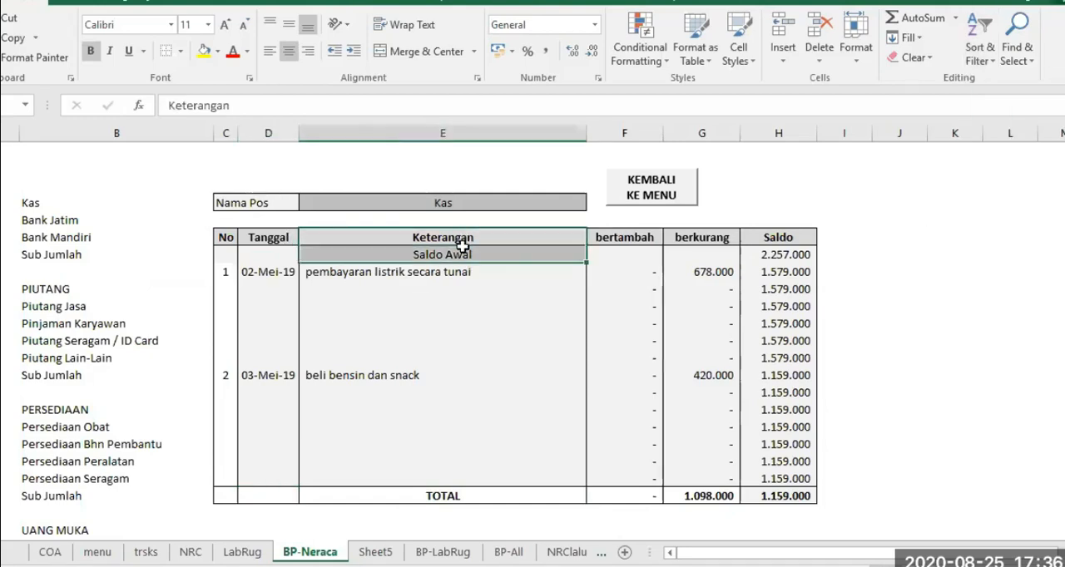
left_click(978, 35)
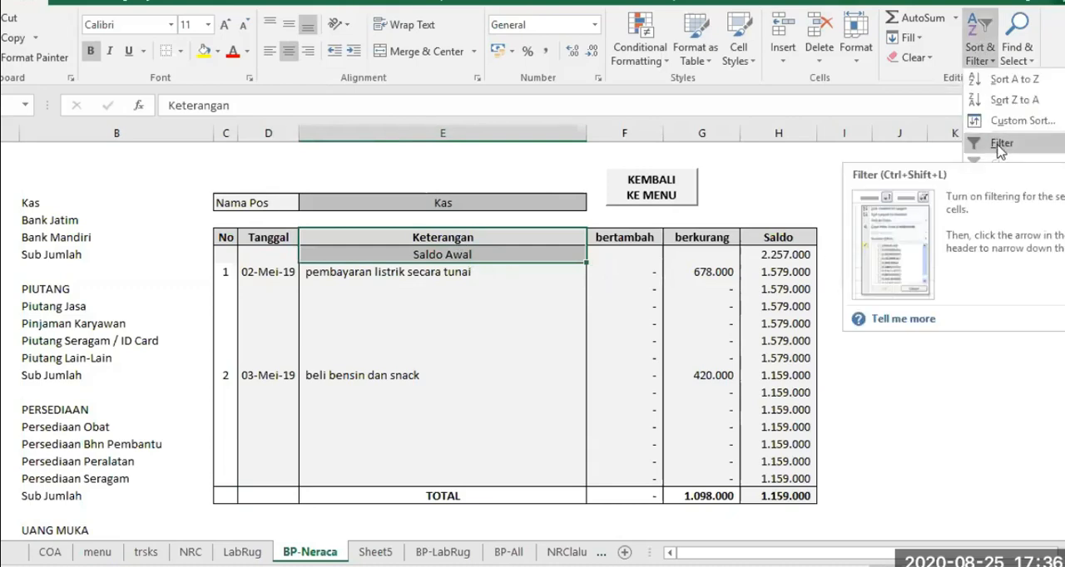
left_click(1001, 145)
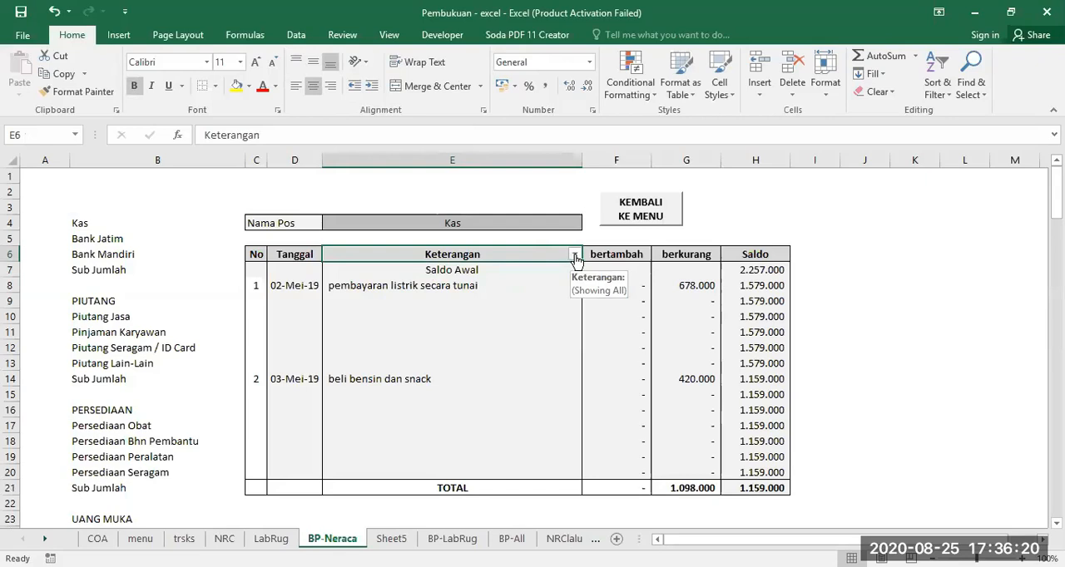
Try hiding the (Blanks) rows with the Keterangan filter, and include them again
left_click(575, 256)
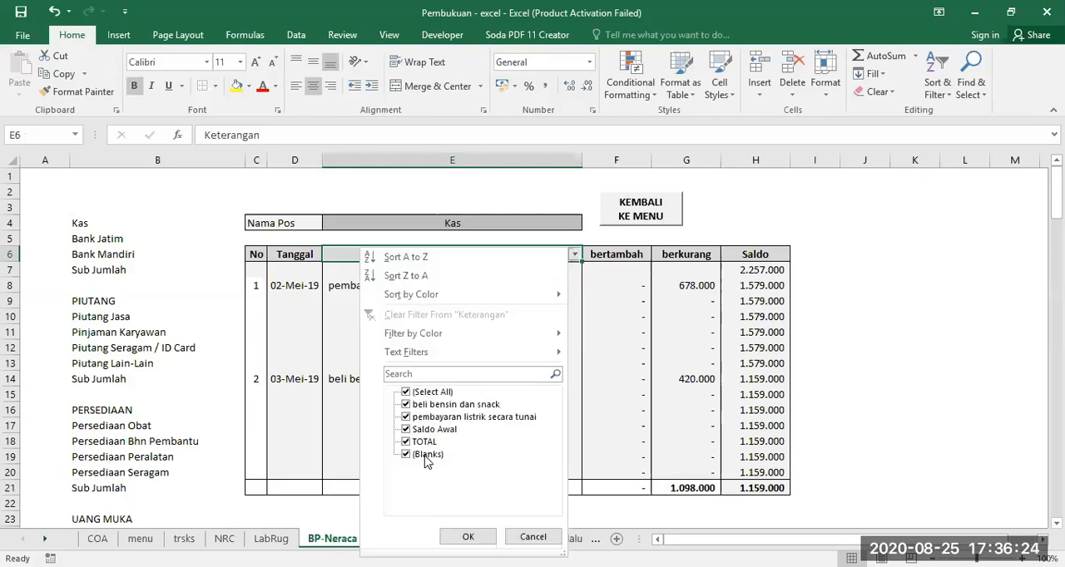
left_click(426, 456)
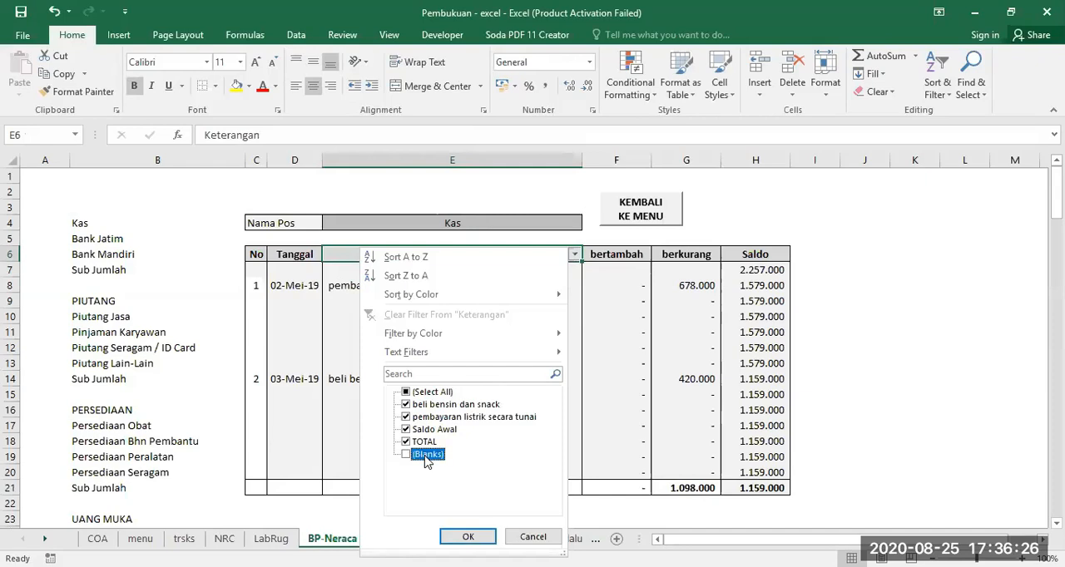
left_click(467, 537)
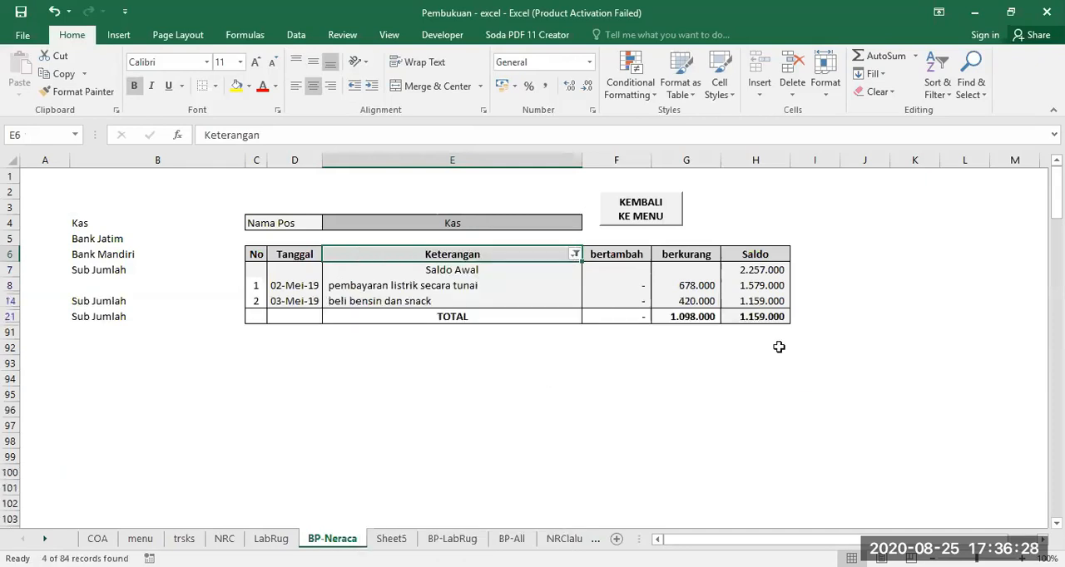
left_click(575, 253)
left_click(463, 537)
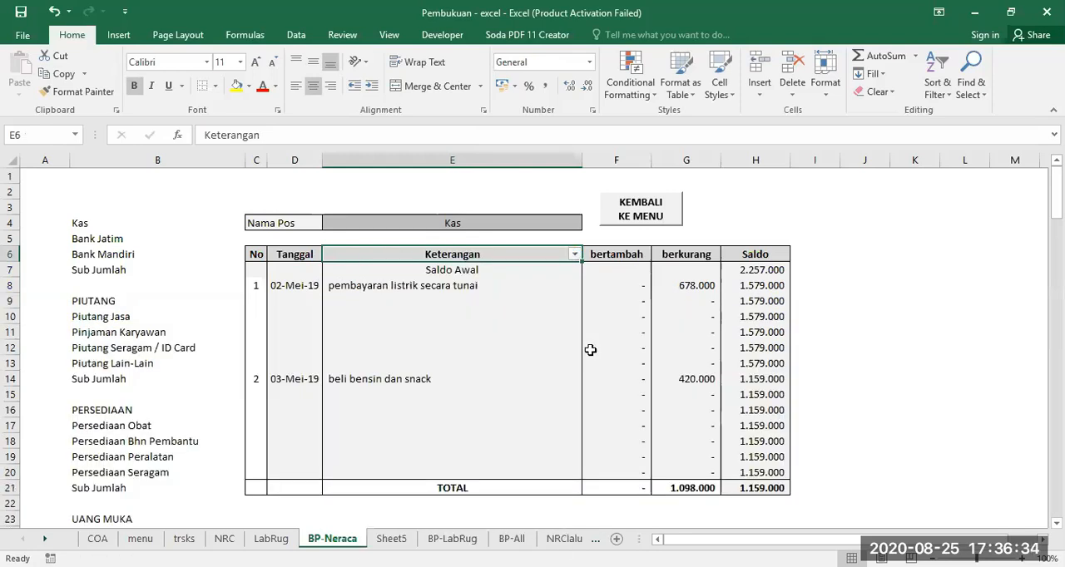
Delete the Sheet5 worksheet from the workbook
left_click(391, 539)
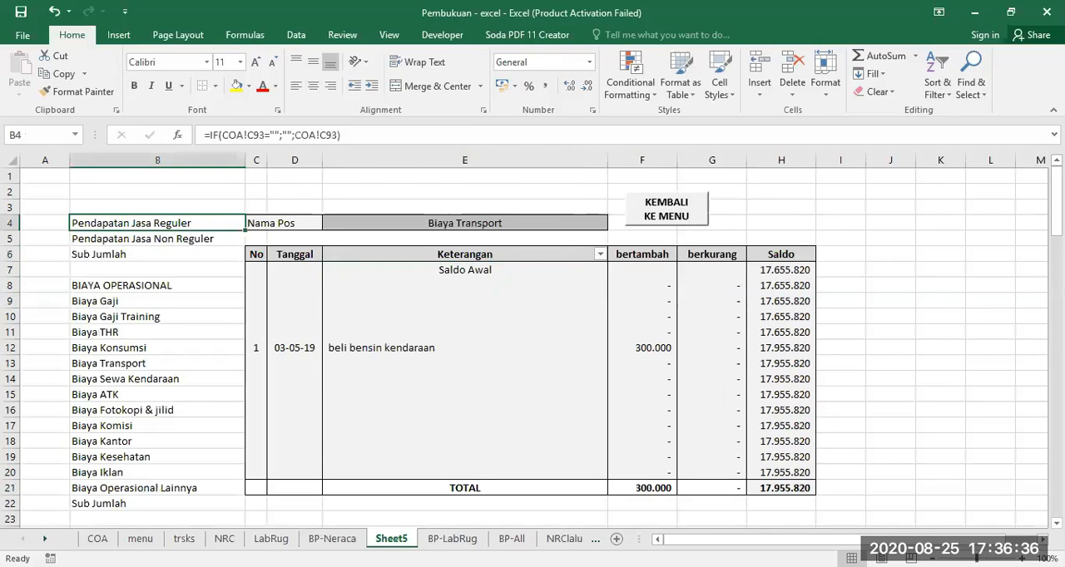
right_click(392, 539)
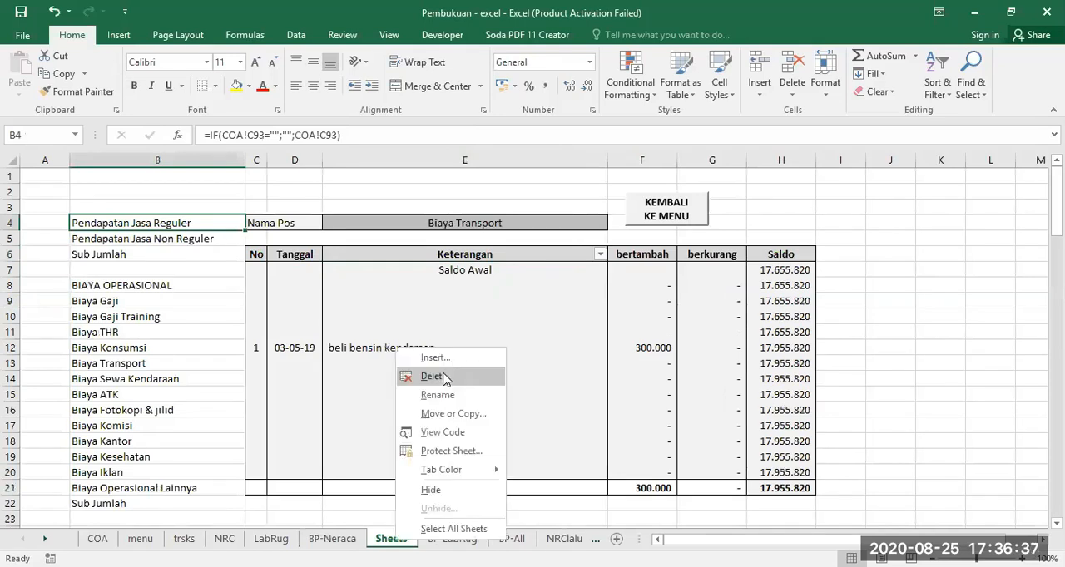
left_click(443, 377)
key("Return")
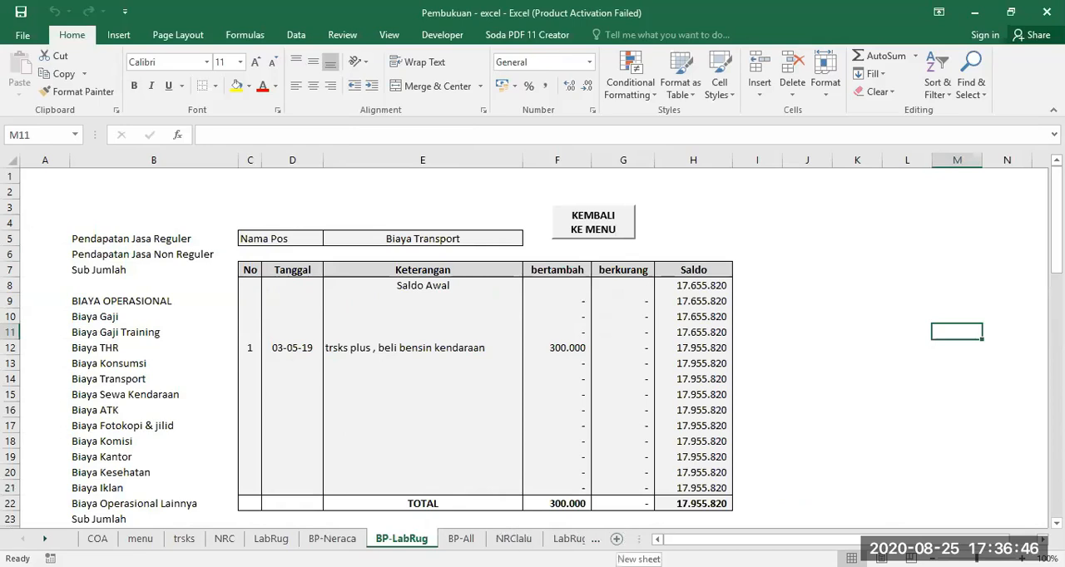
Add a new worksheet after BP-LabRug and copy the entire contents of BP-Neraca into it
left_click(616, 539)
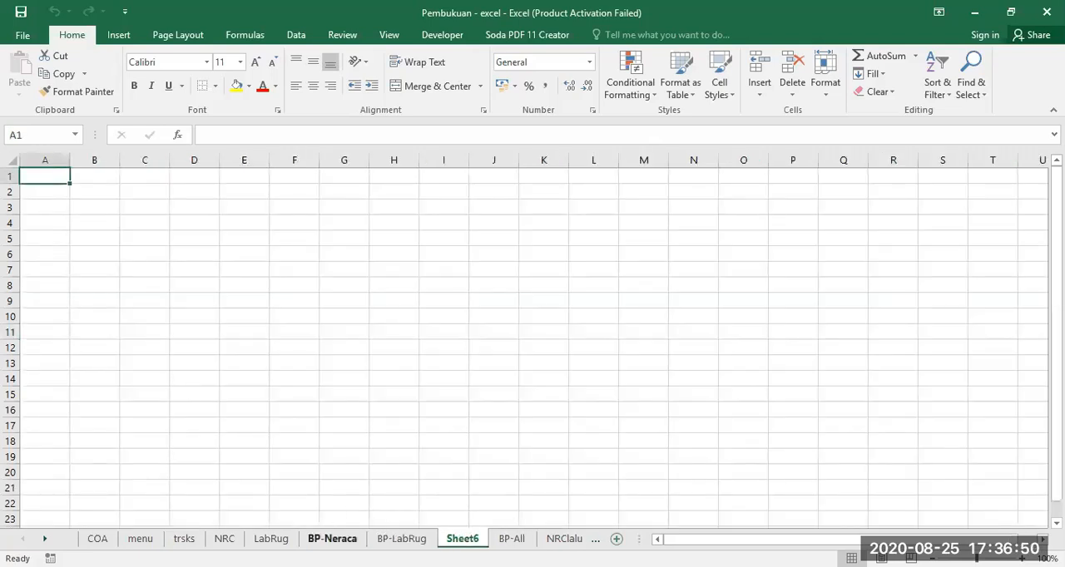
left_click(332, 539)
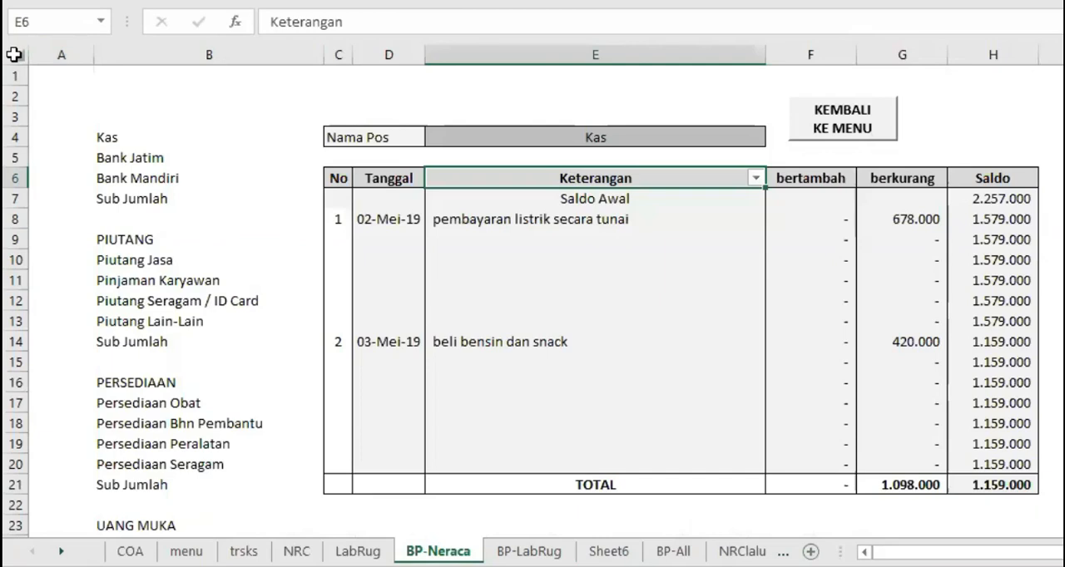
left_click(15, 54)
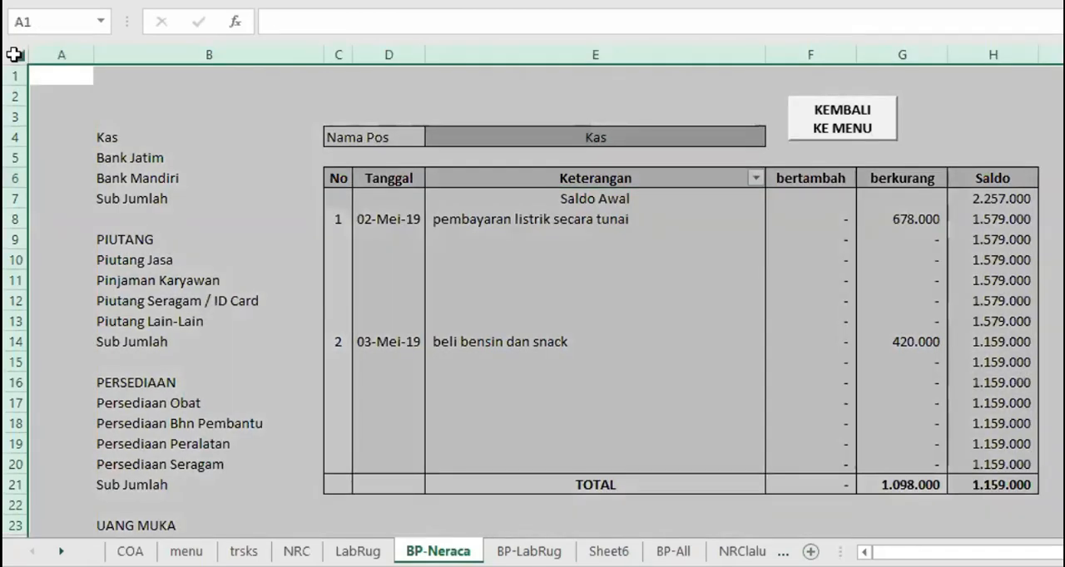
right_click(15, 55)
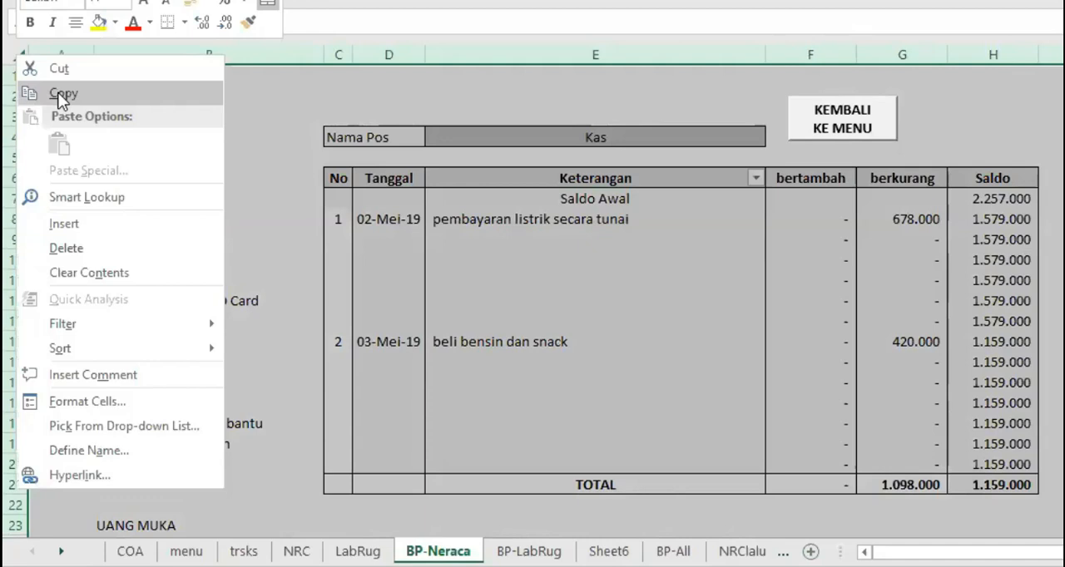
left_click(61, 96)
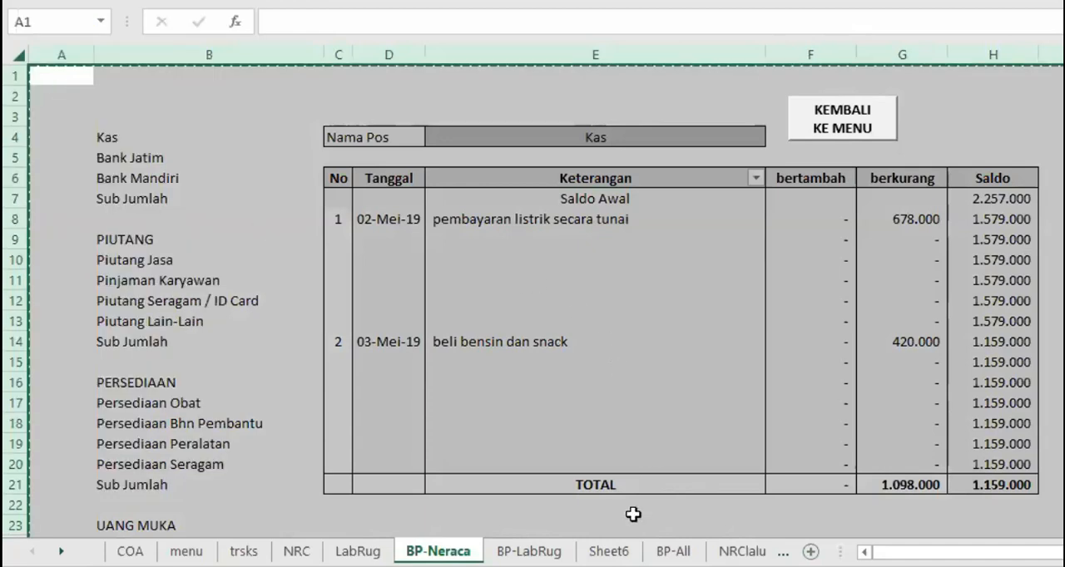
left_click(609, 551)
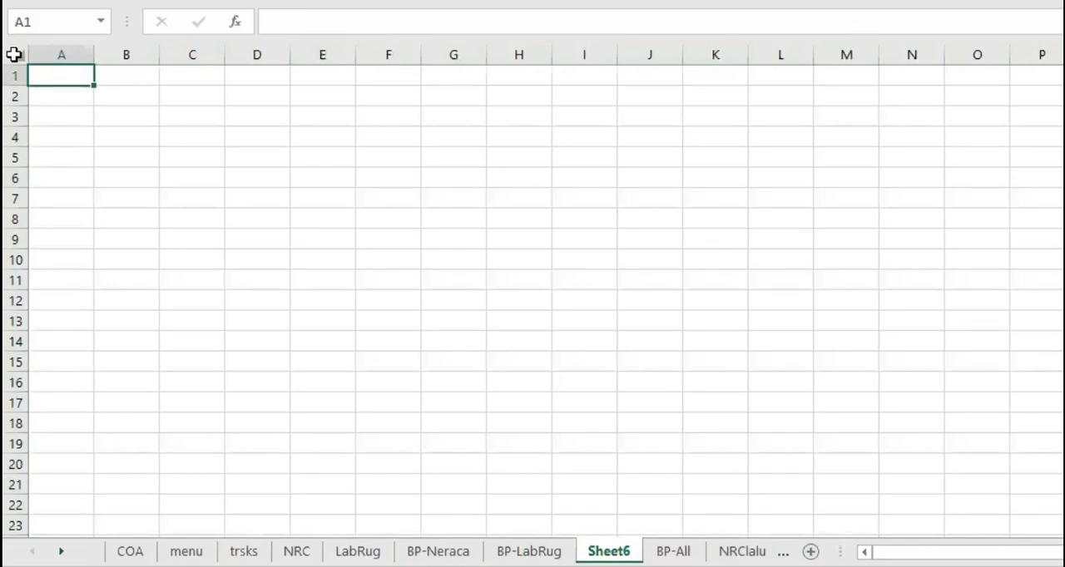
left_click(14, 54)
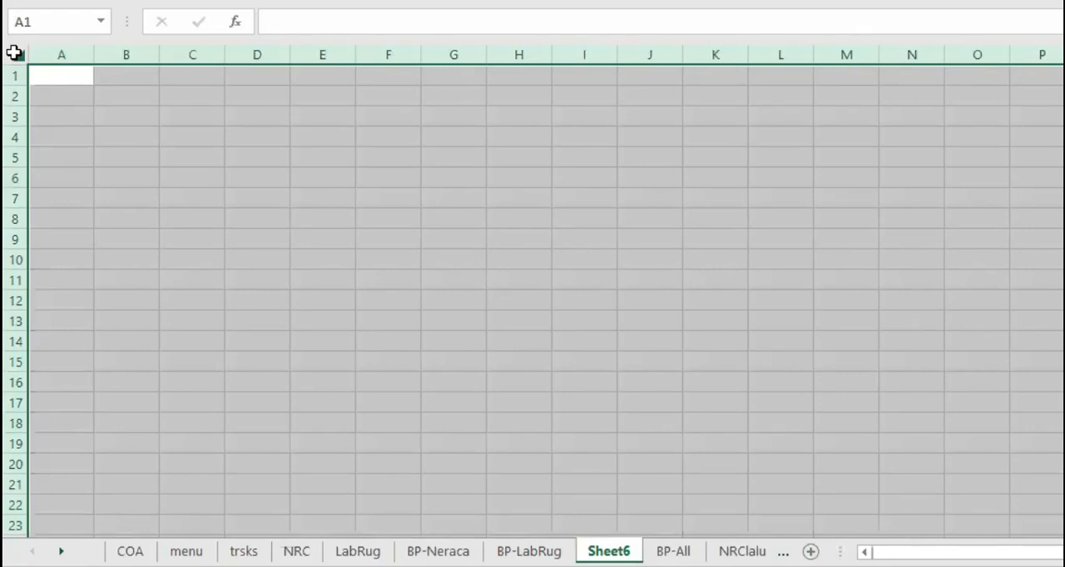
key("ctrl+v")
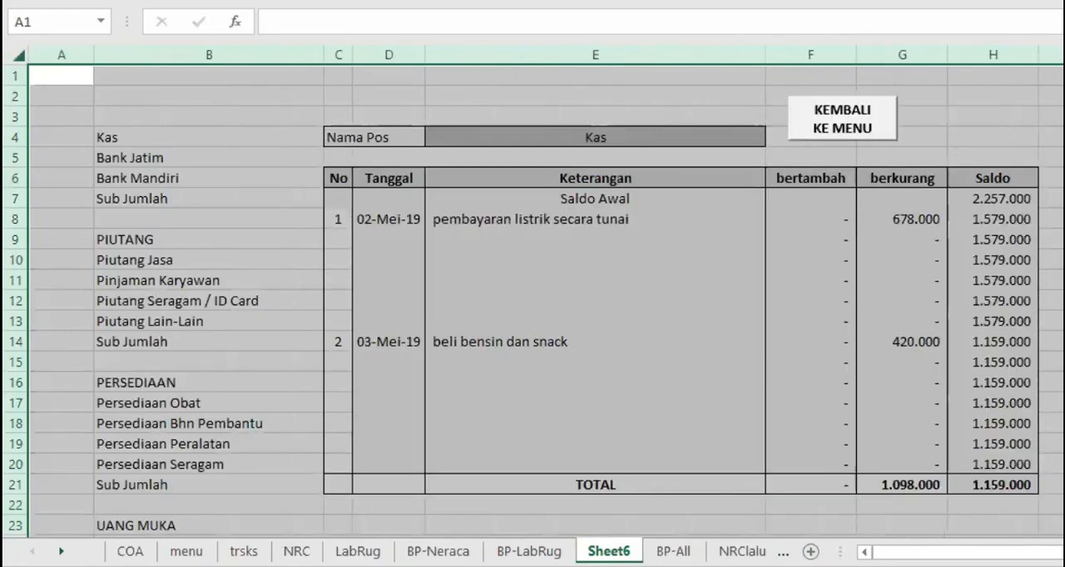
left_click(964, 316)
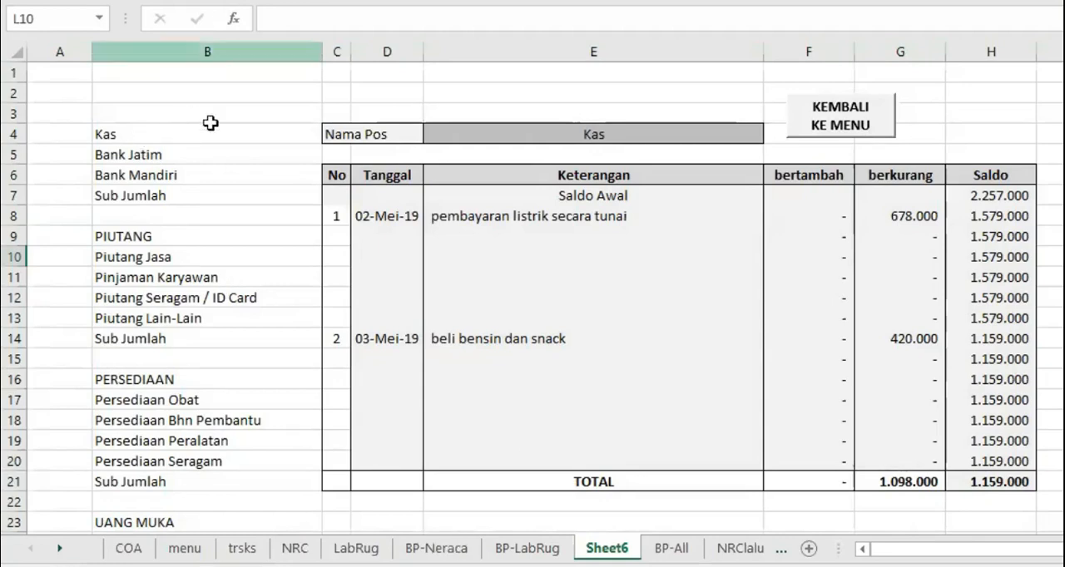
Check the account-name formula in B4 of Sheet6 and look up the cell of Pendapatan Jasa Reguler on the COA sheet
left_click(171, 137)
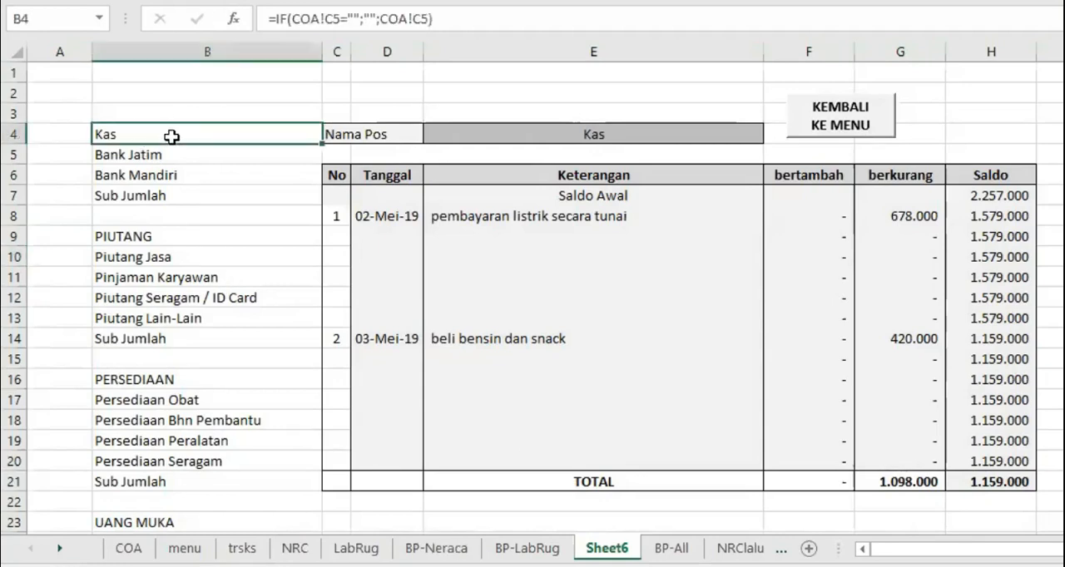
left_click(128, 548)
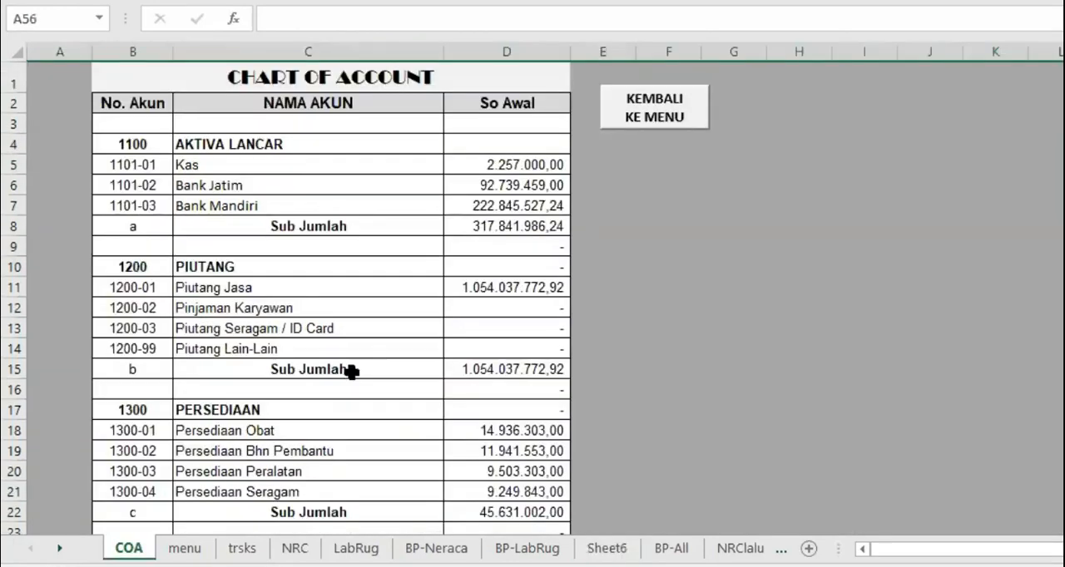
scroll(369, 349, "down", 1)
scroll(370, 349, "down", 20)
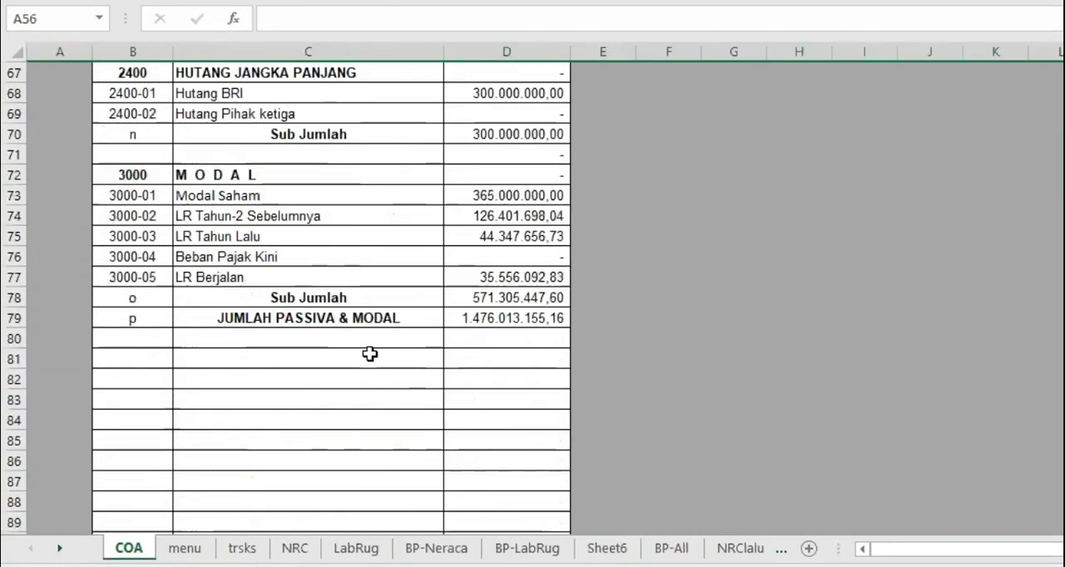
scroll(369, 355, "down", 2)
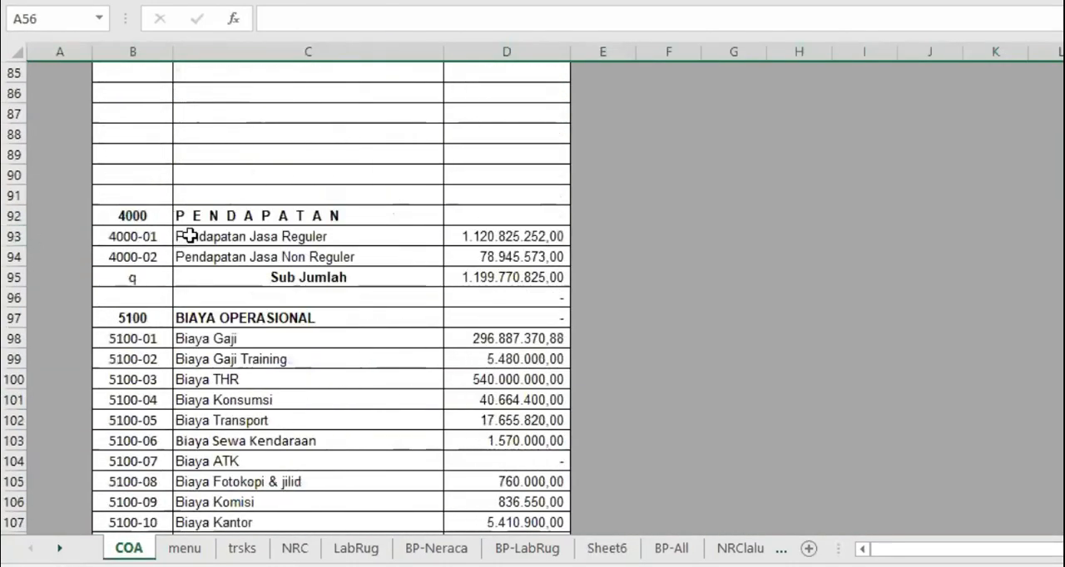
left_click(190, 236)
scroll(348, 323, "down", 20)
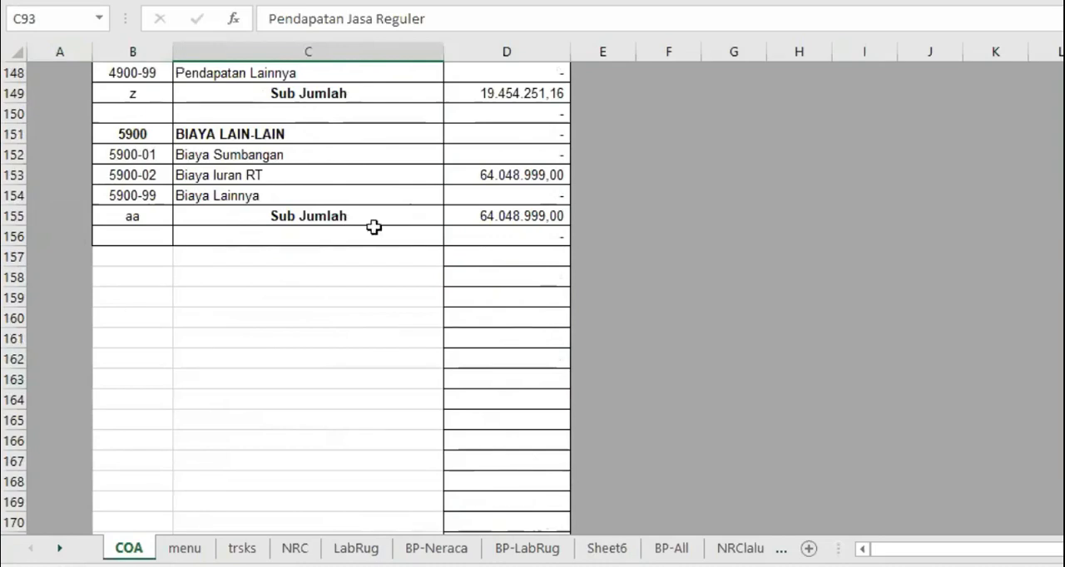
scroll(357, 422, "up", 1)
scroll(357, 422, "up", 20)
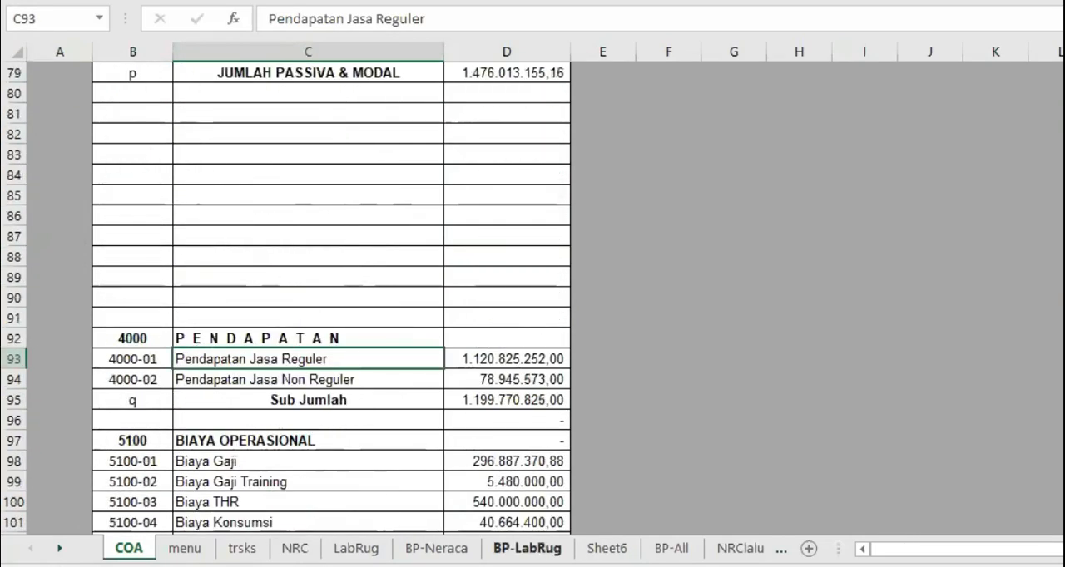
left_click(607, 549)
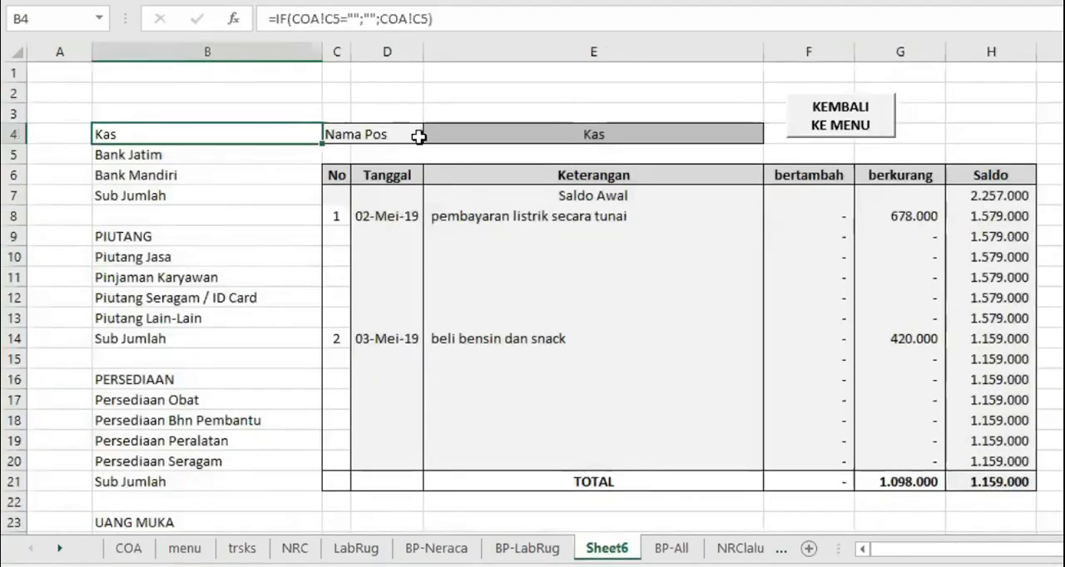
Edit the account-name formula in B4 of Sheet6 to =IF(COA!C93="";"";COA!C300)
left_click(334, 18)
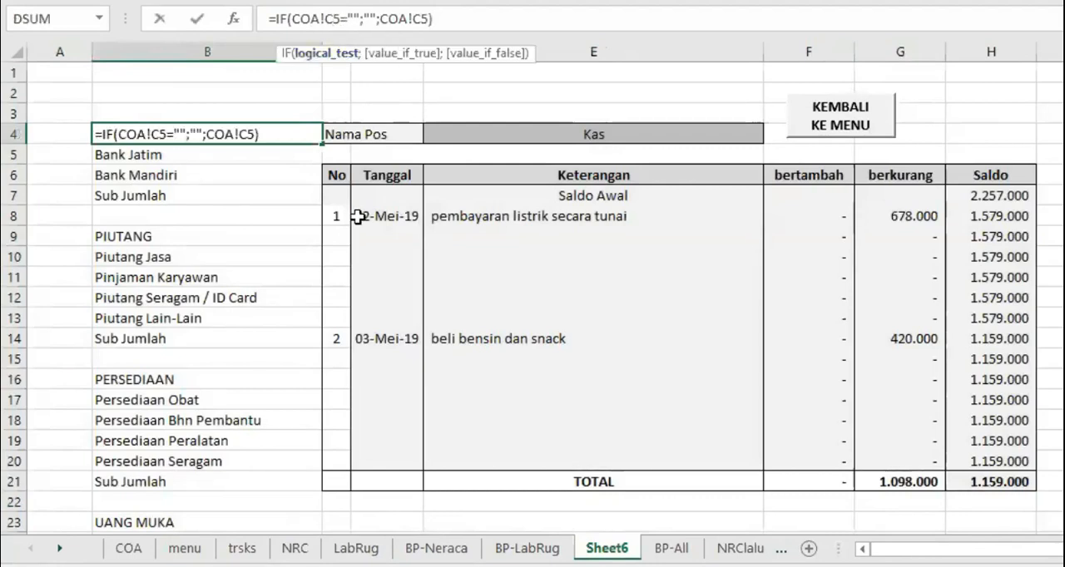
type("9")
key("Delete")
type("3")
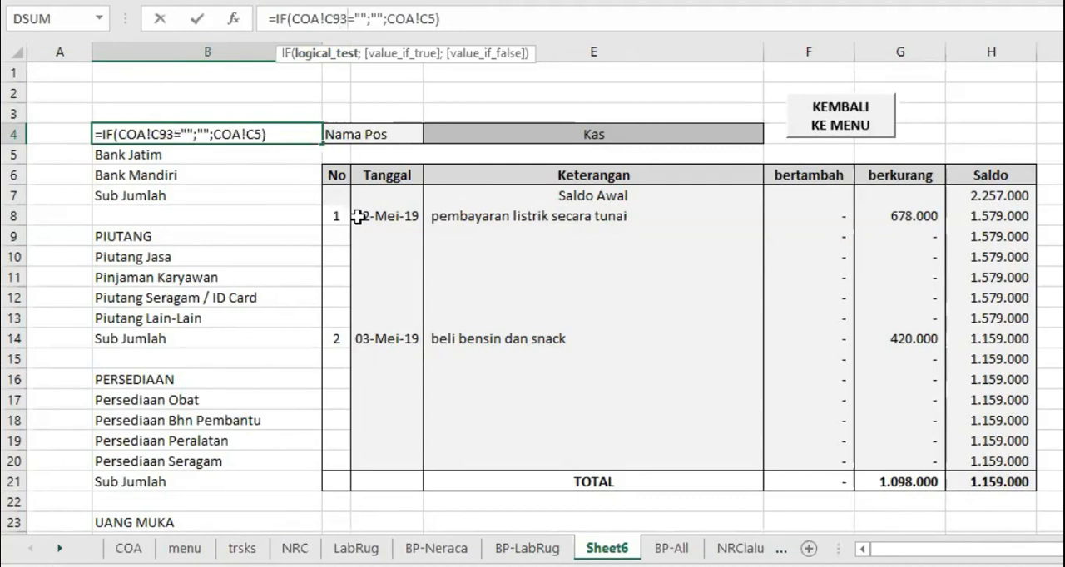
left_click(430, 16)
type("300")
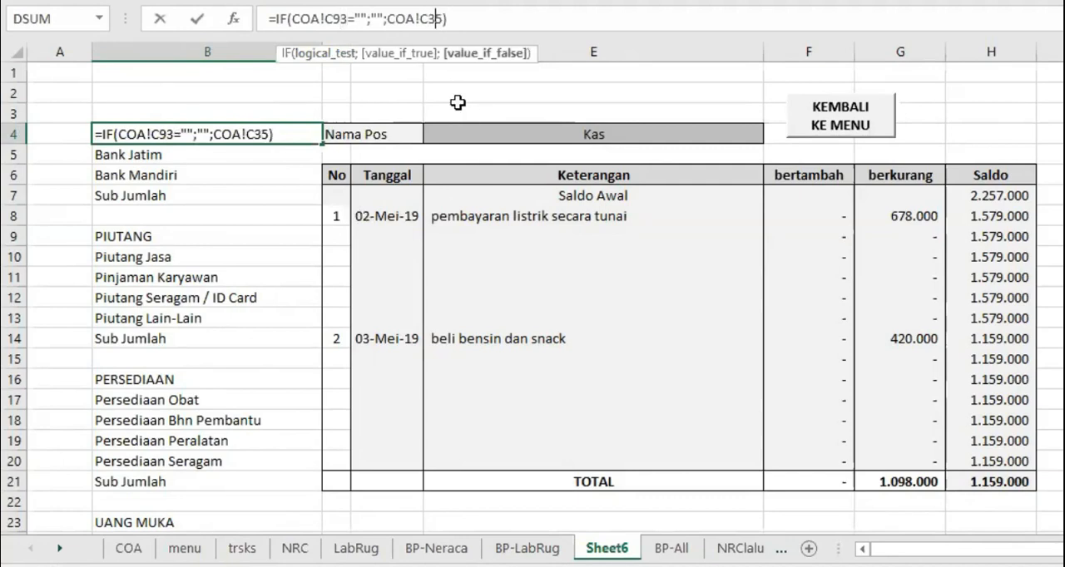
key("Delete")
key("Return")
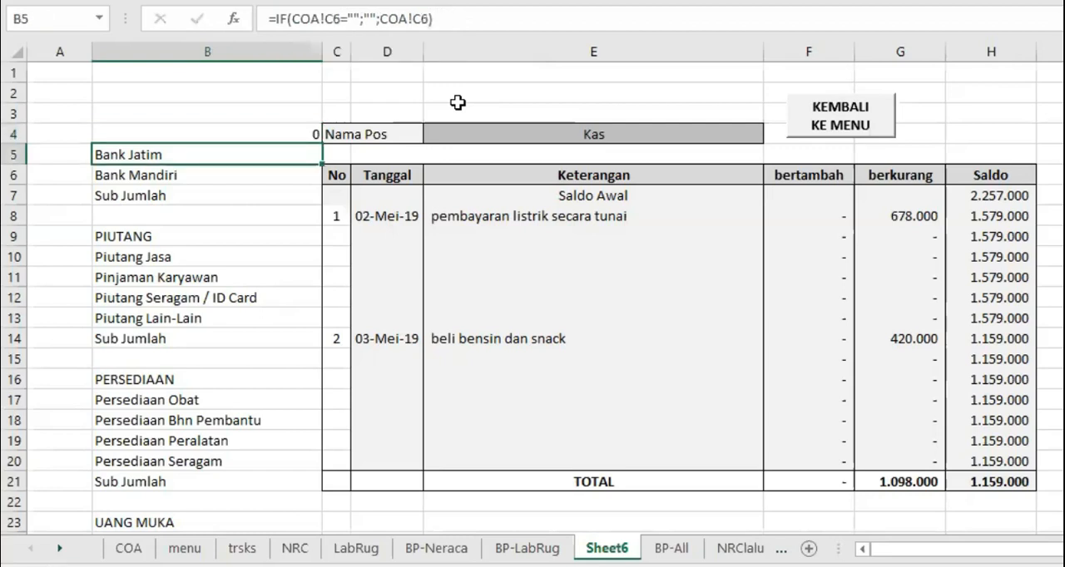
Check the Pendapatan Jasa Reguler cell on the COA sheet and correct Sheet6's B4 formula to =IF(COA!C93="";"";COA!C93)
left_click(217, 131)
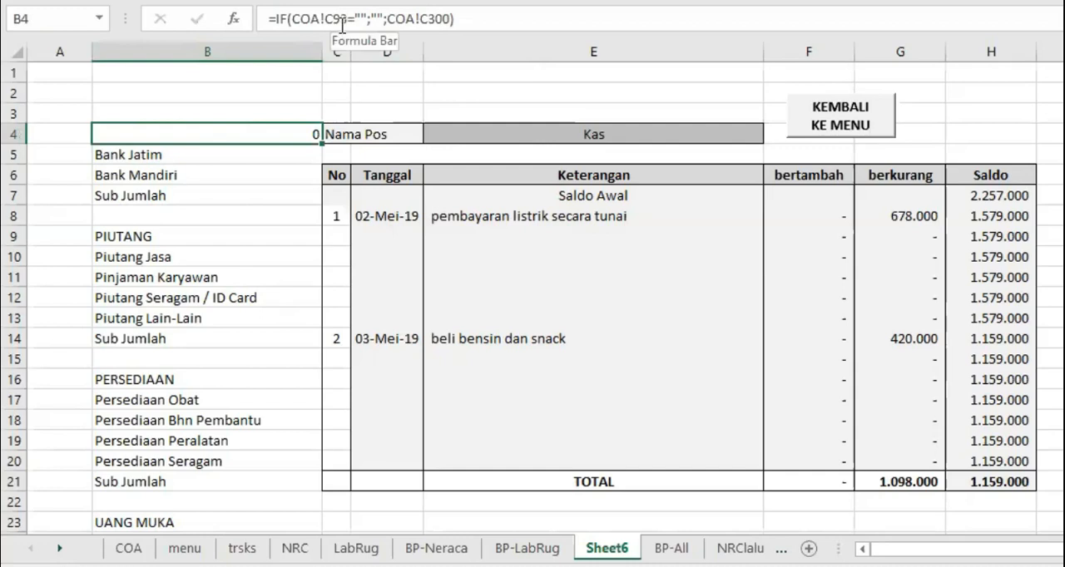
left_click(129, 548)
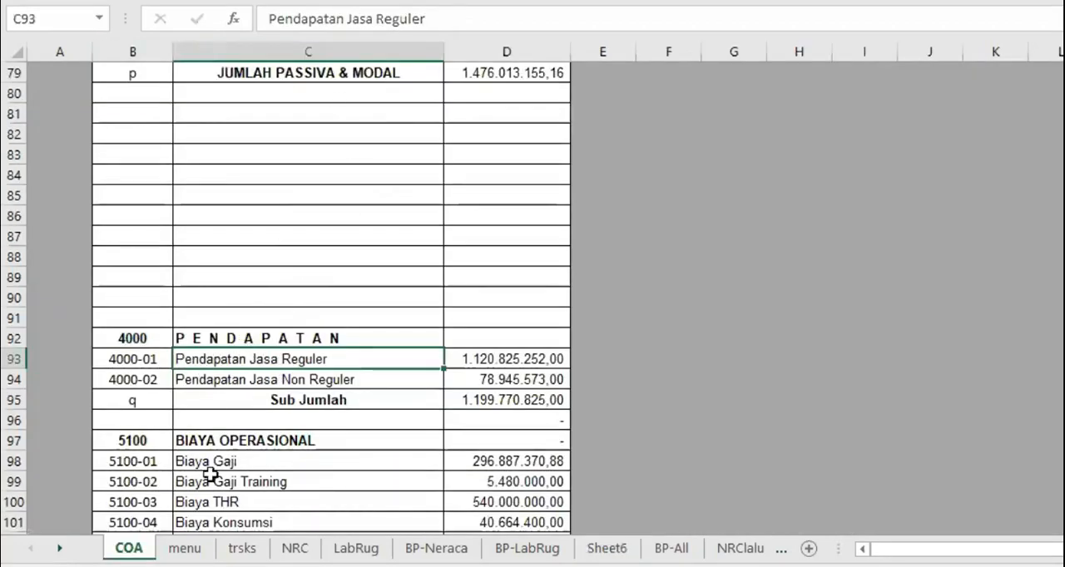
left_click(607, 548)
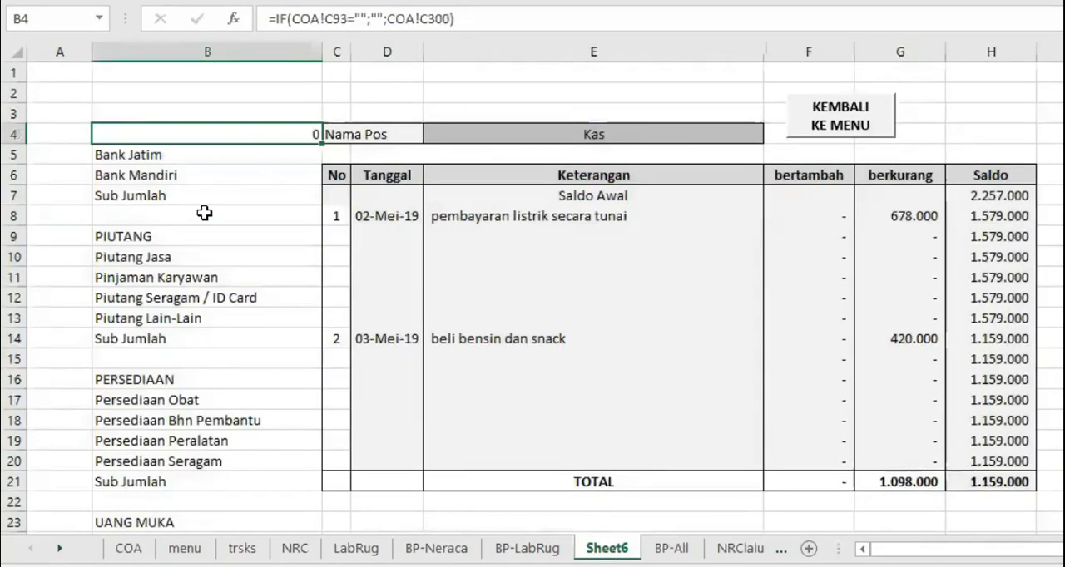
left_click(442, 18)
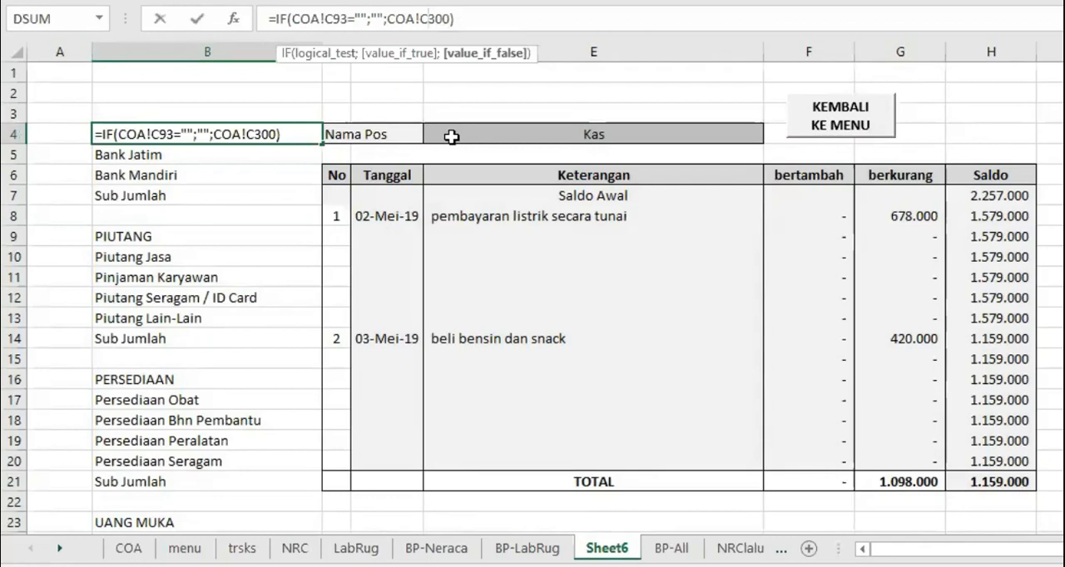
type("9")
key("Right")
key("Delete")
key("Delete")
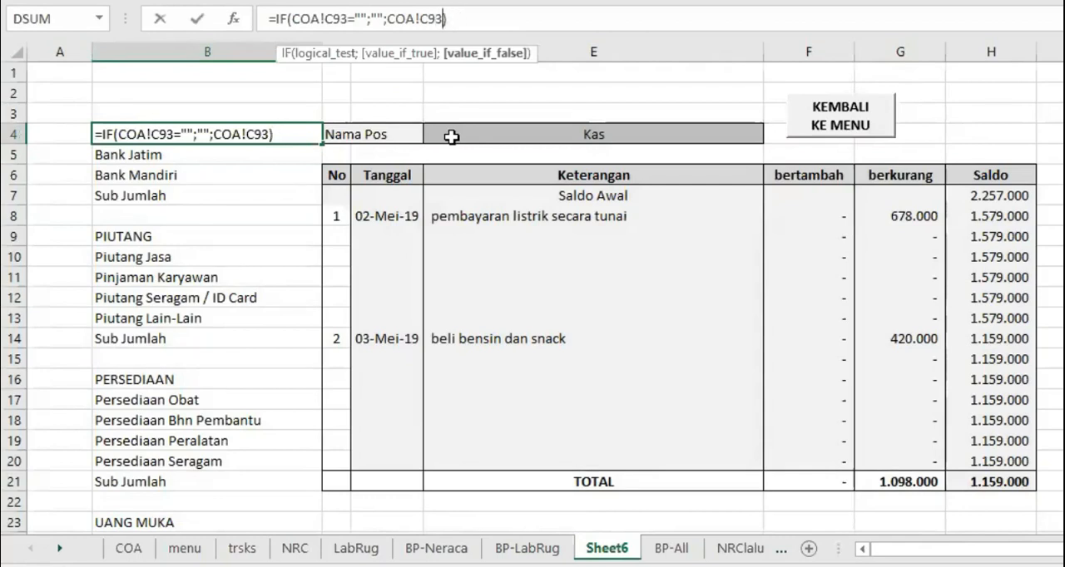
key("Return")
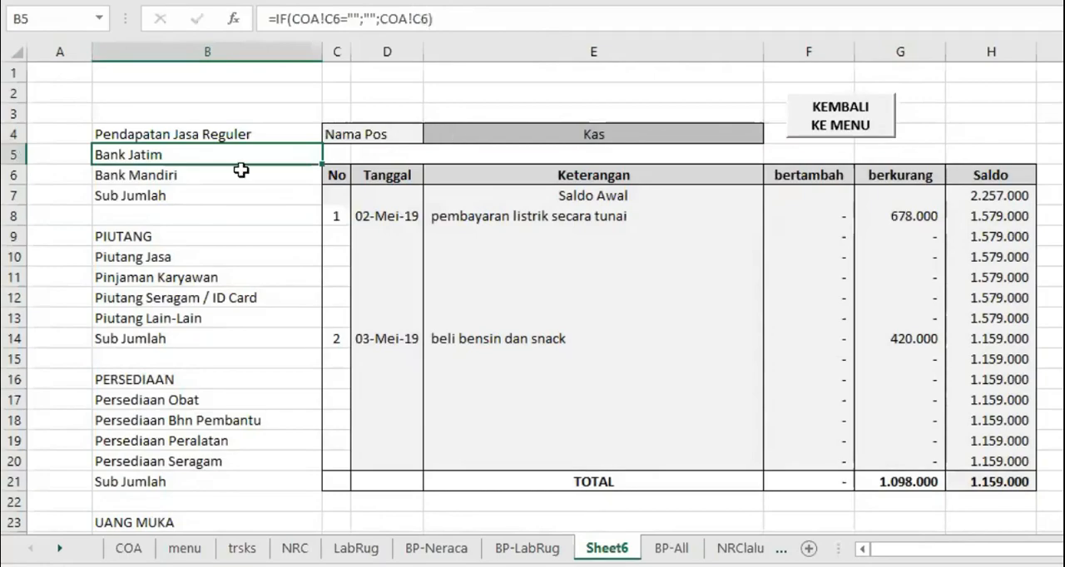
Fill the B4 account-name formula down column B through row 123 on Sheet6
left_click(273, 134)
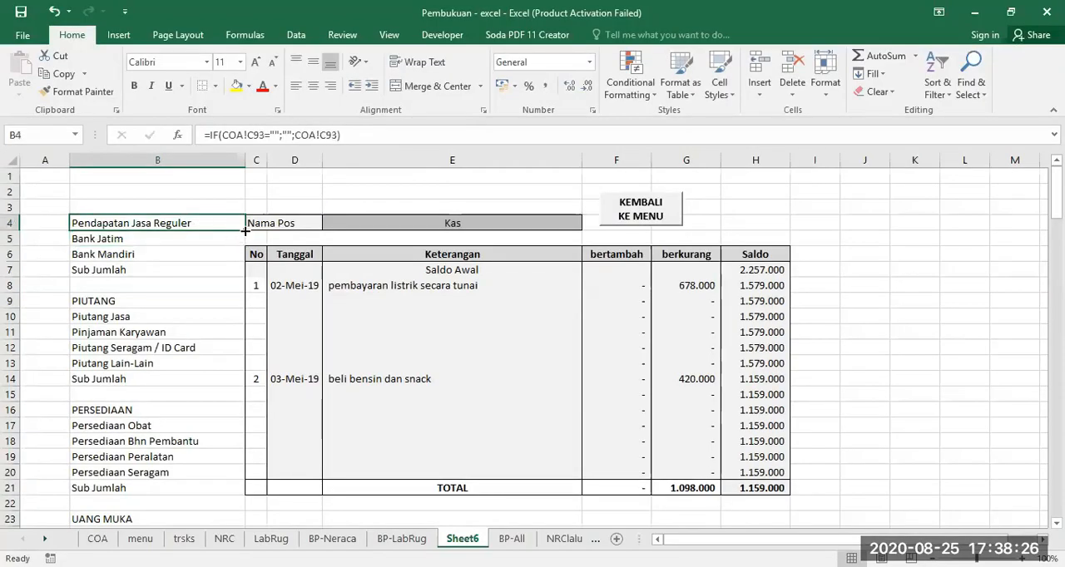
left_click_drag(245, 232, 205, 514)
scroll(197, 465, "down", 2)
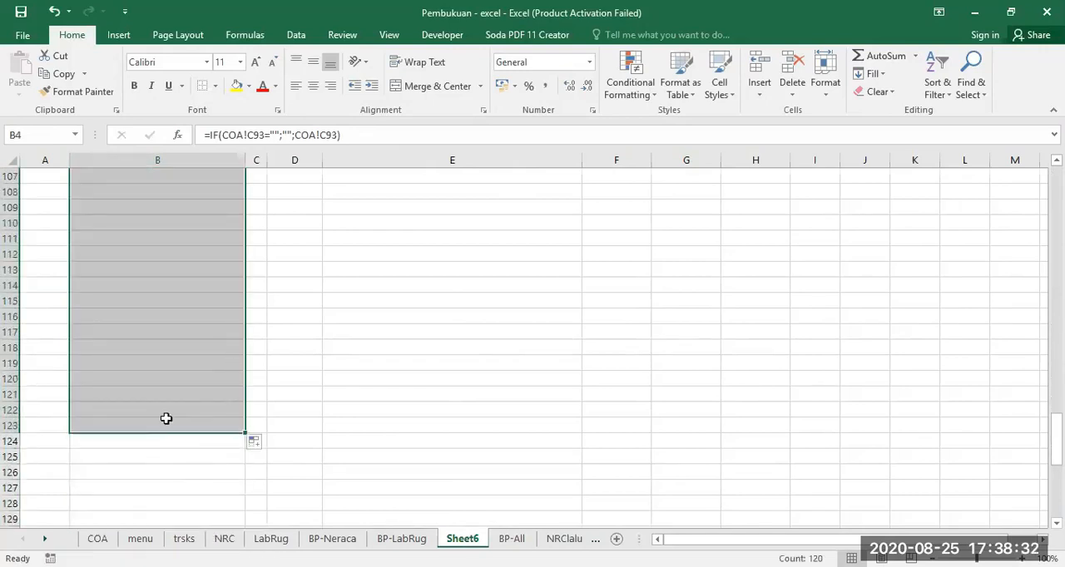
left_click(167, 428)
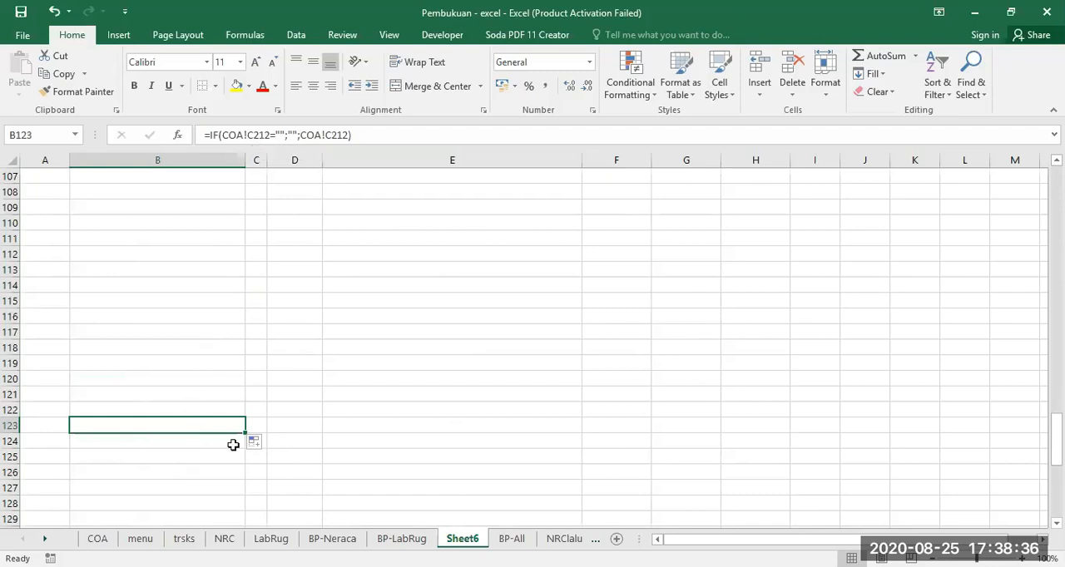
left_click_drag(256, 457, 256, 529)
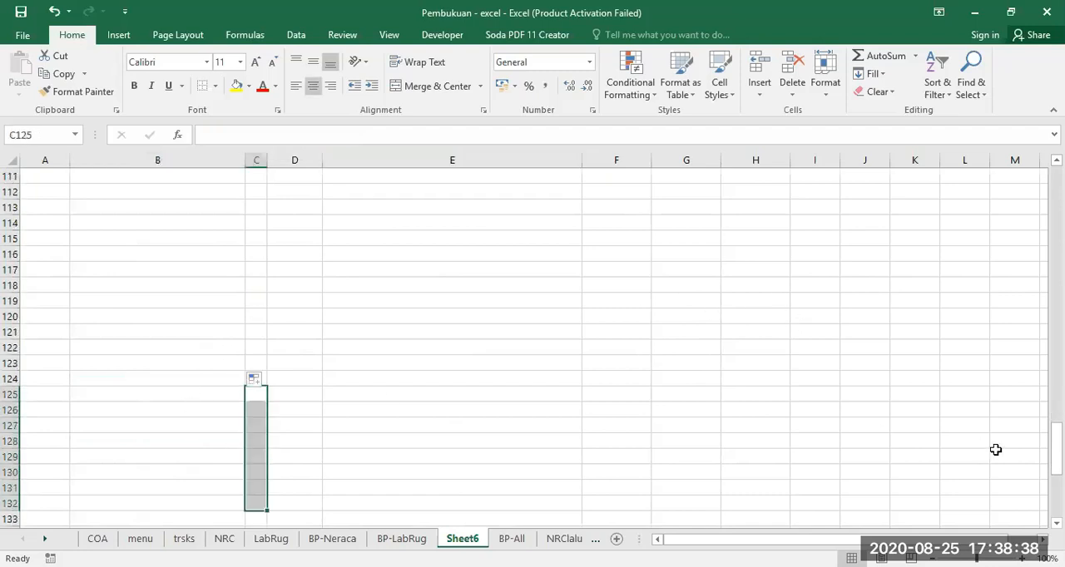
left_click_drag(1056, 450, 1057, 170)
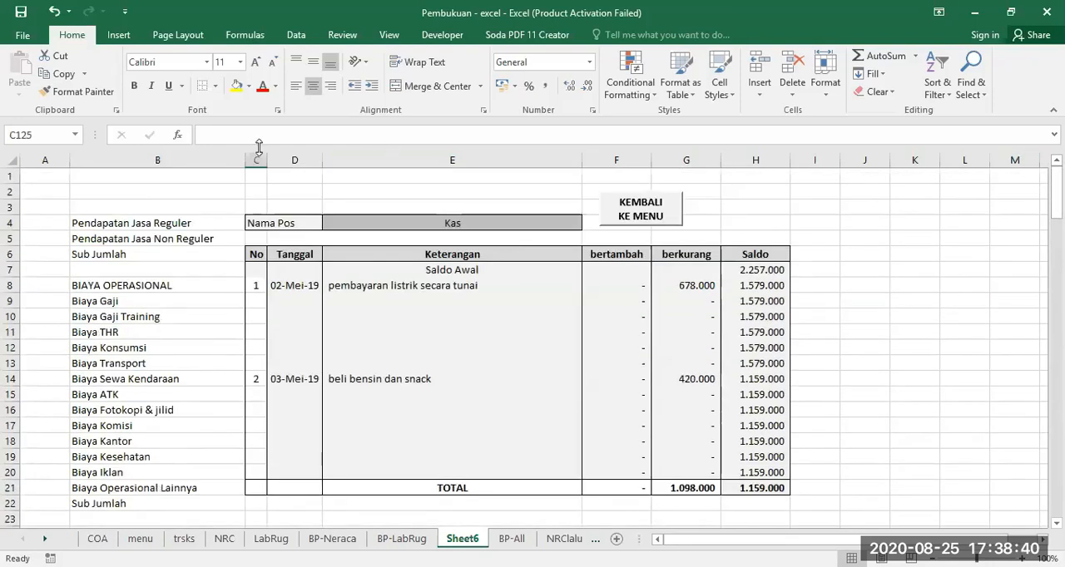
Choose Biaya Transport as the Nama Pos account in E4
left_click(130, 223)
left_click(501, 229)
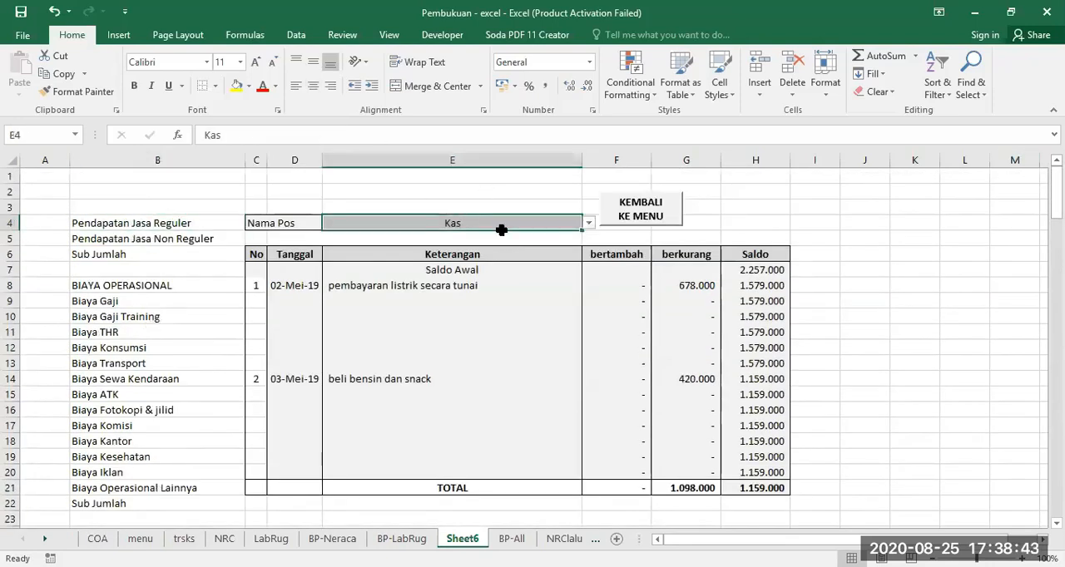
left_click(589, 225)
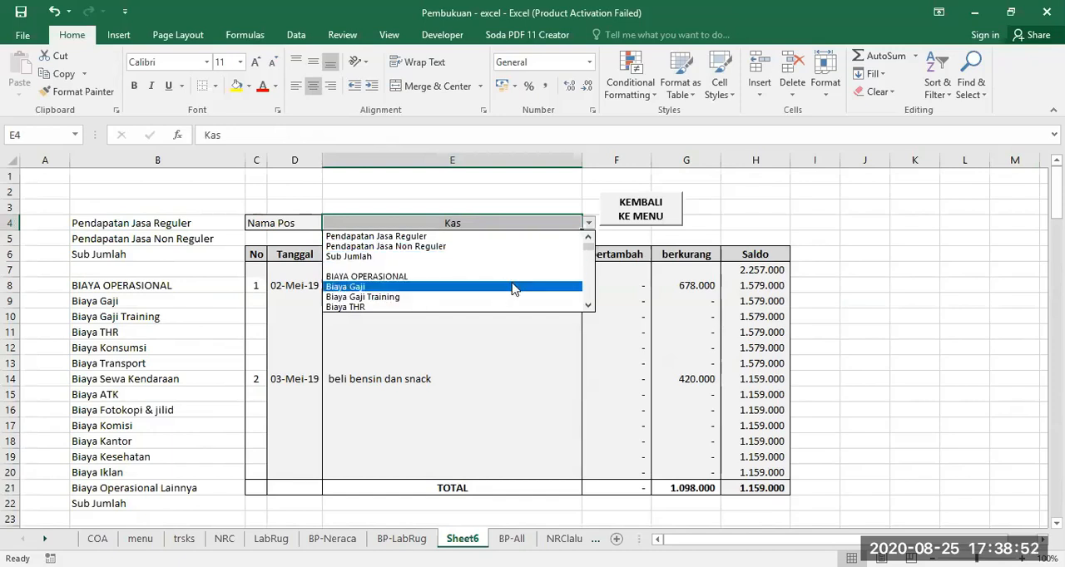
left_click(588, 306)
left_click(587, 305)
left_click(587, 305)
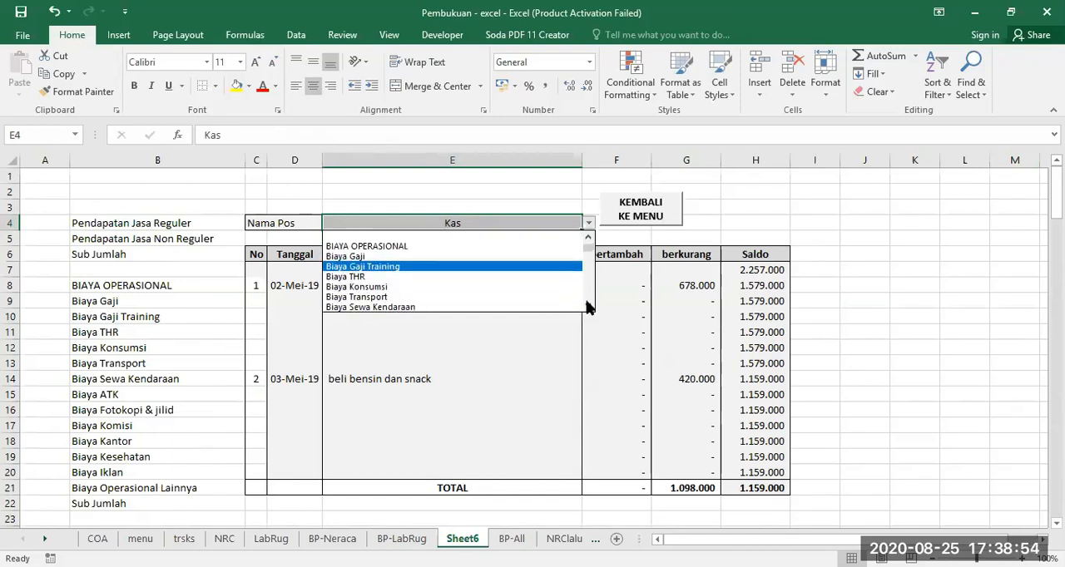
left_click(587, 306)
left_click(587, 306)
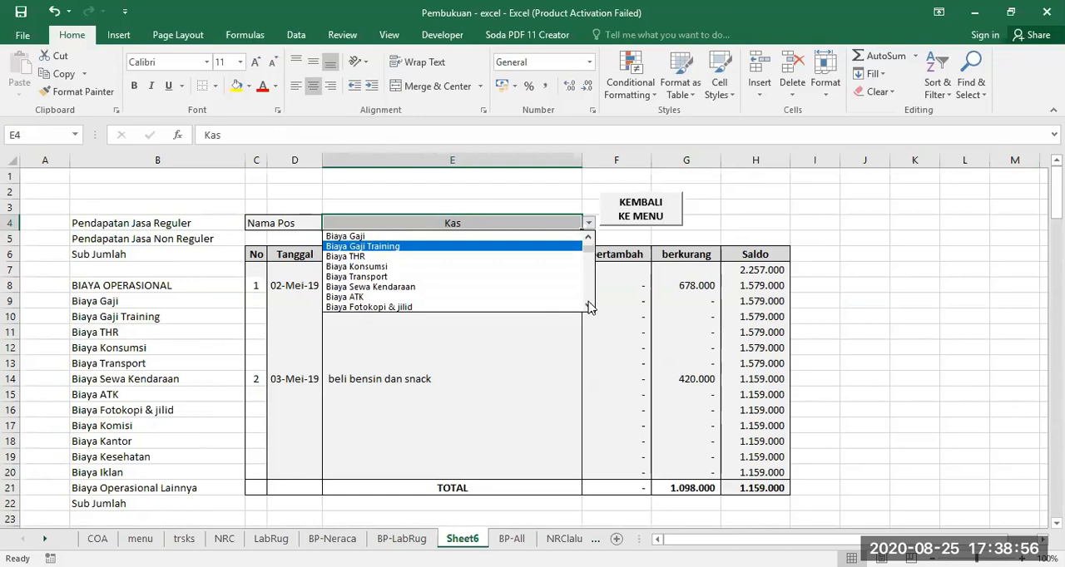
left_click(373, 281)
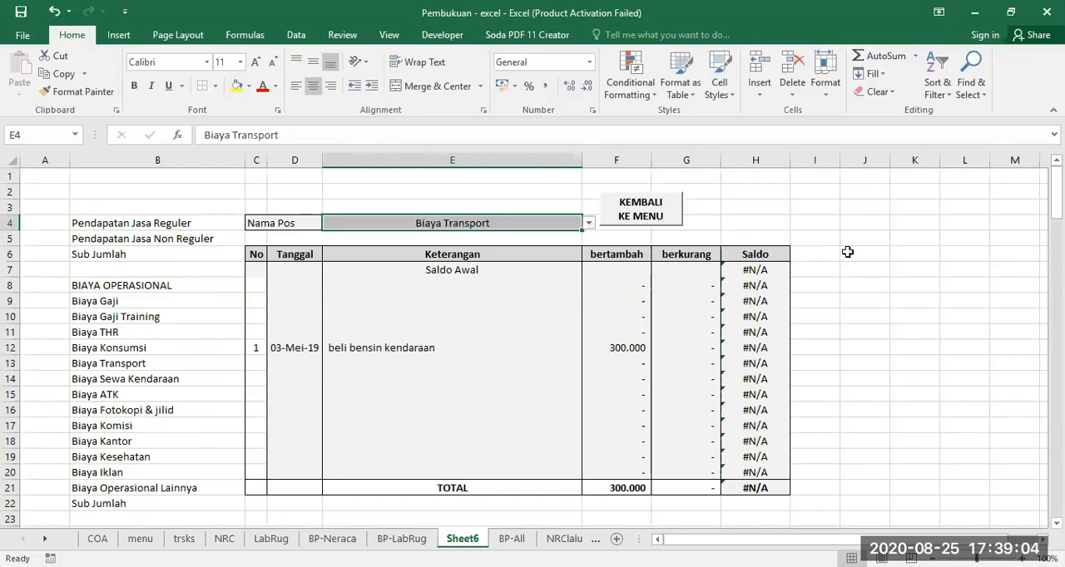
Change the lookup range in the Saldo Awal formula in H7 to COA!$C$93:$F$300
left_click(752, 269)
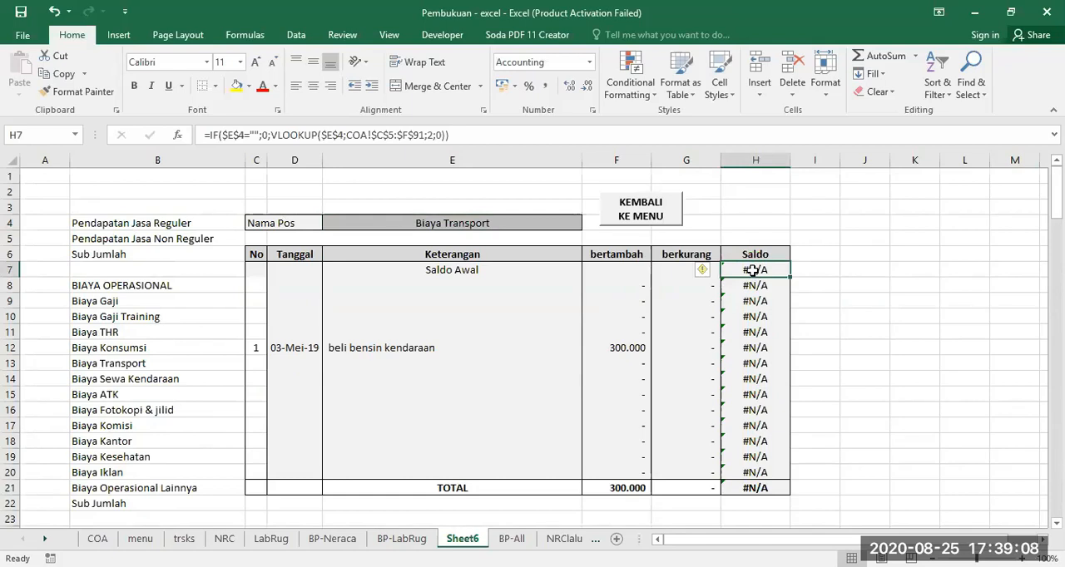
left_click(389, 134)
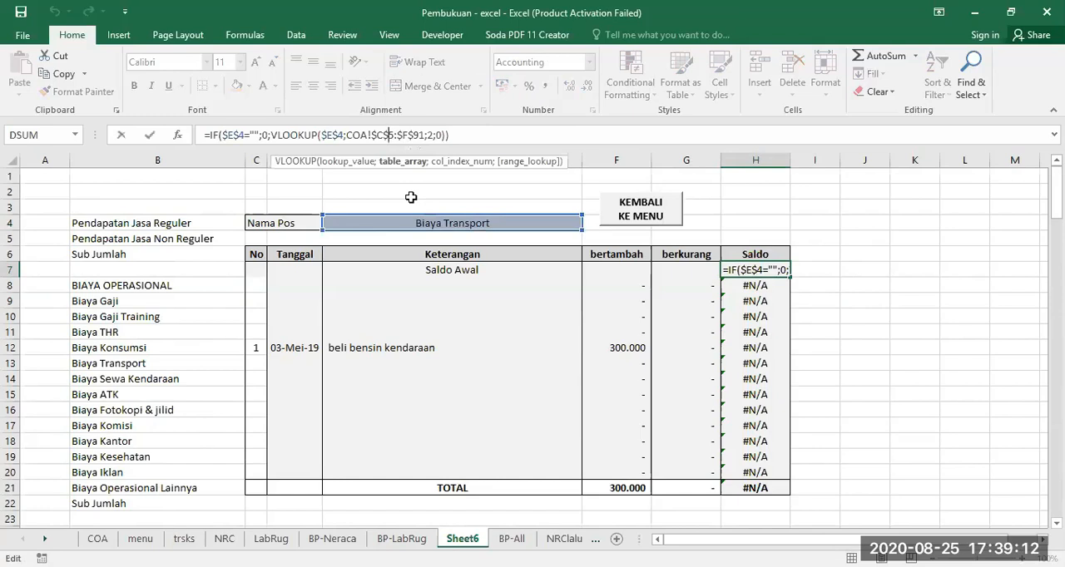
type("9")
key("BackSpace")
type("3")
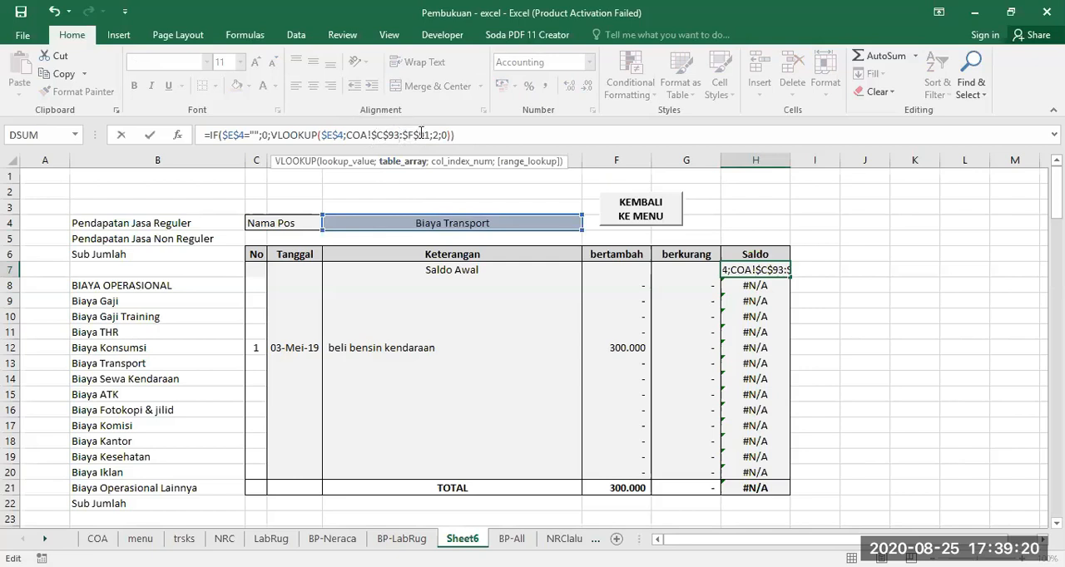
key("Delete")
key("Delete")
type("300")
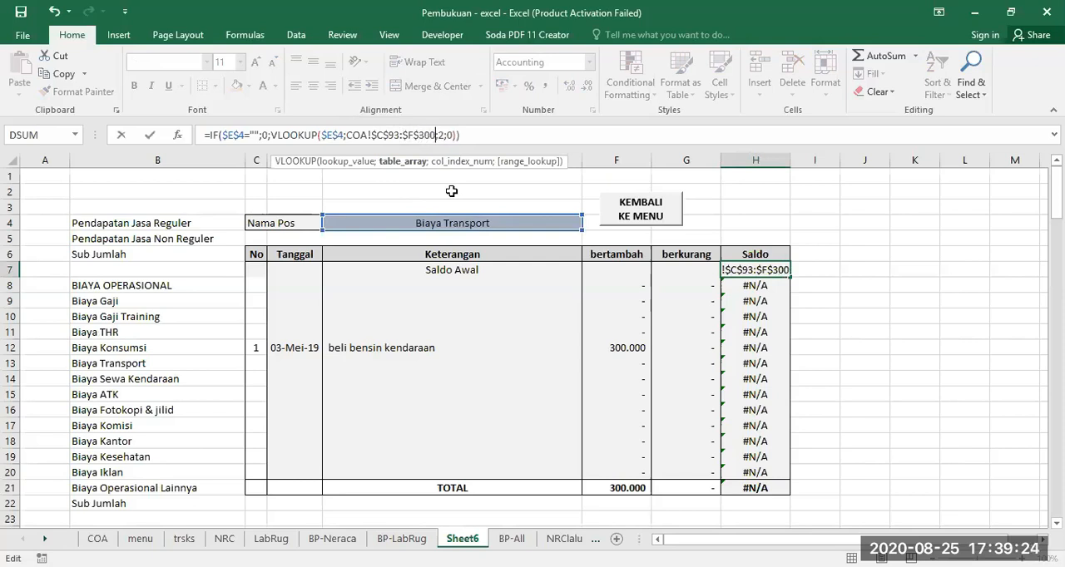
key("Return")
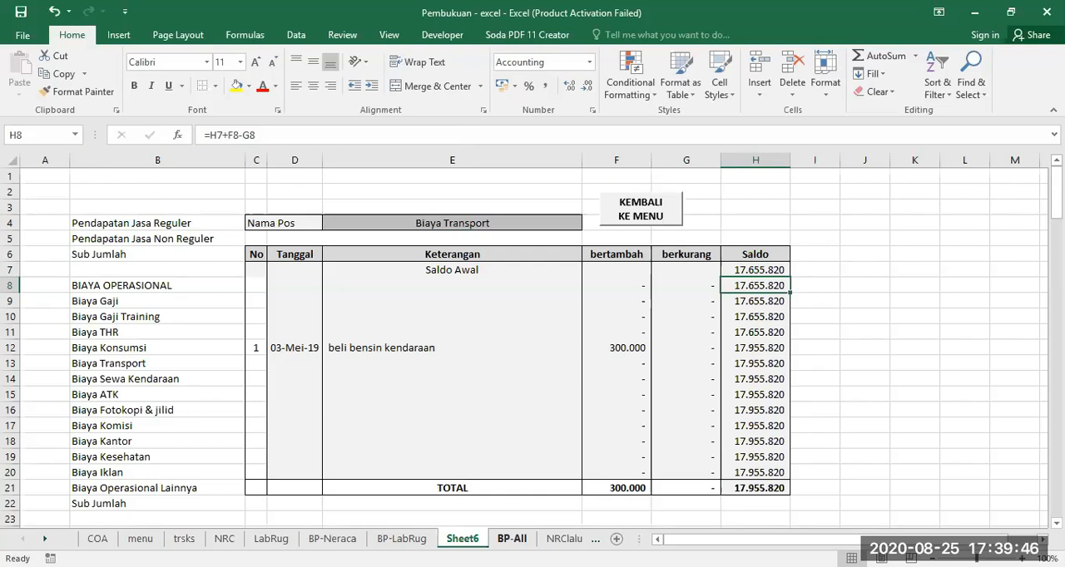
On the BP-All sheet, fill the account-name formula from B4 down column B past the last Biaya Lain-Lain account
left_click(511, 539)
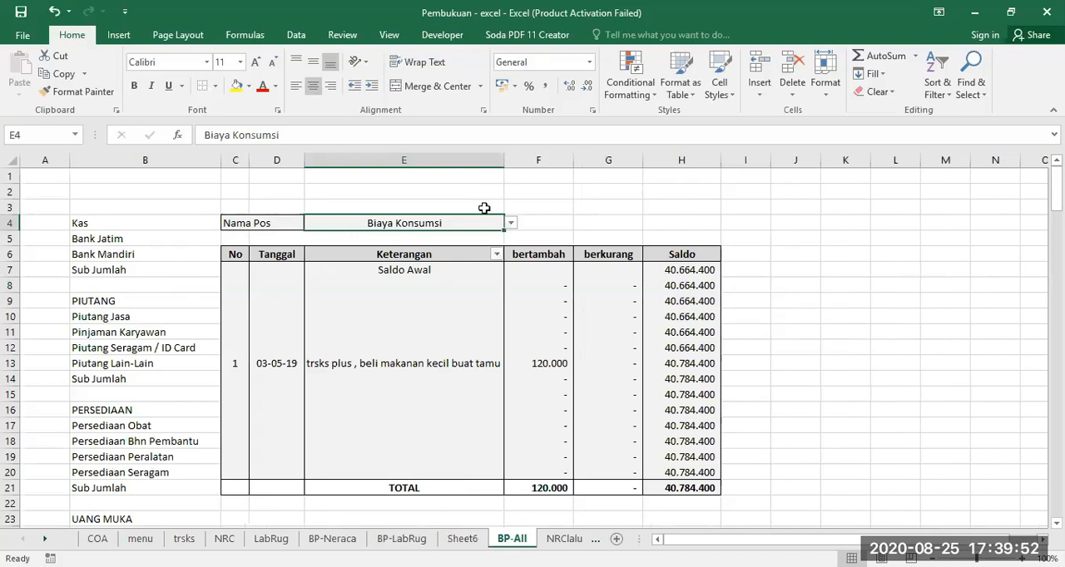
left_click(98, 226)
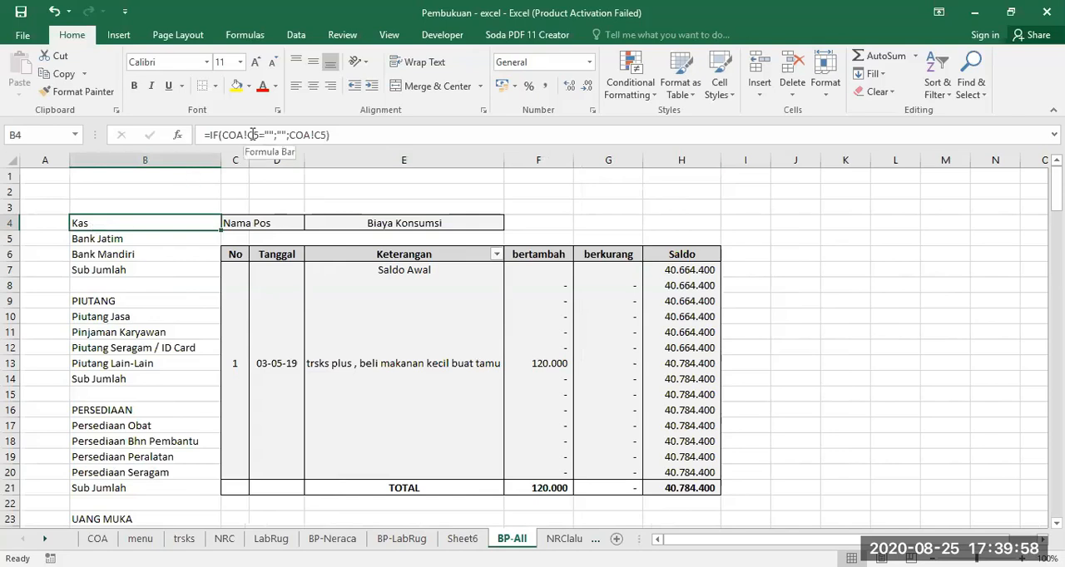
left_click_drag(221, 231, 235, 524)
scroll(196, 402, "up", 8)
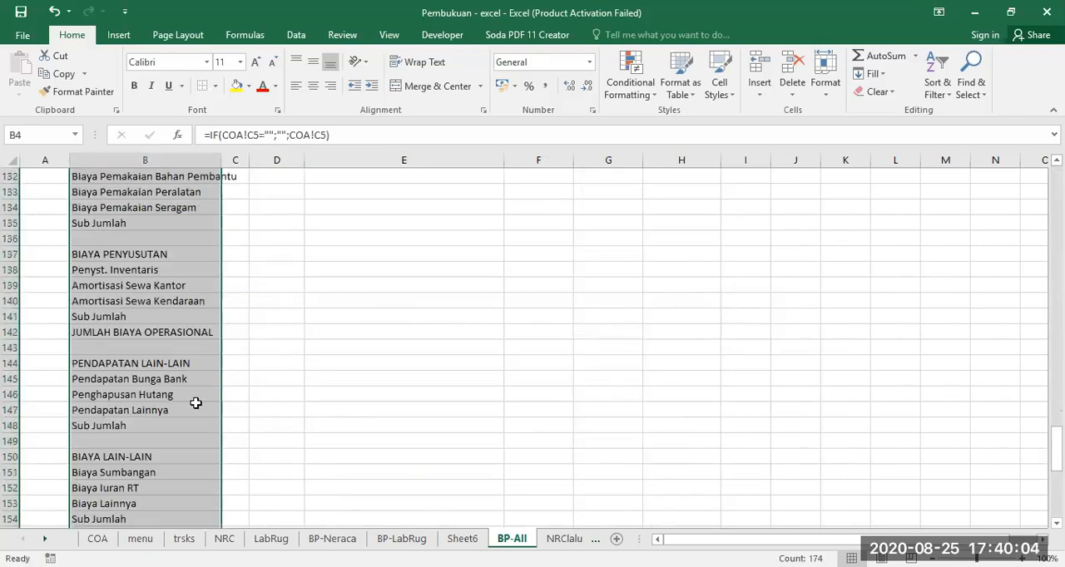
Examine the complete account list in column B of BP-All, from Kas through the Biaya Lain-Lain group
scroll(195, 403, "down", 5)
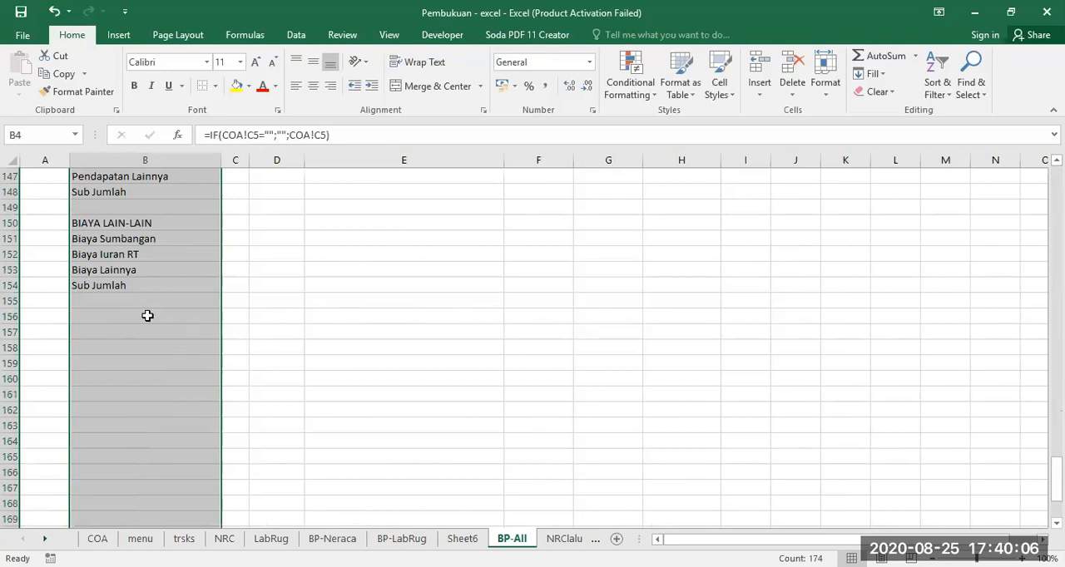
scroll(166, 321, "up", 20)
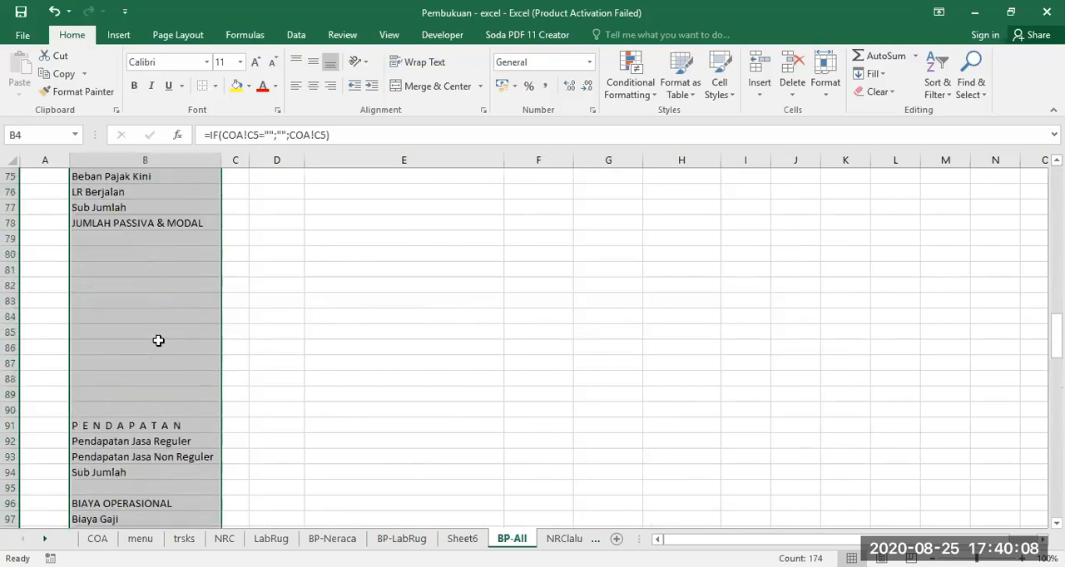
scroll(158, 340, "up", 16)
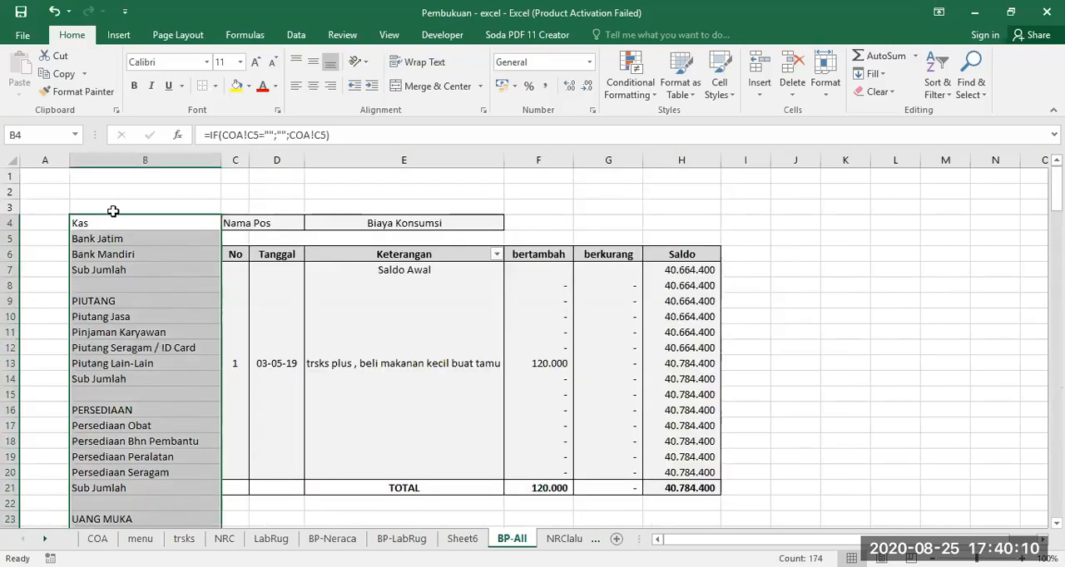
left_click(109, 223)
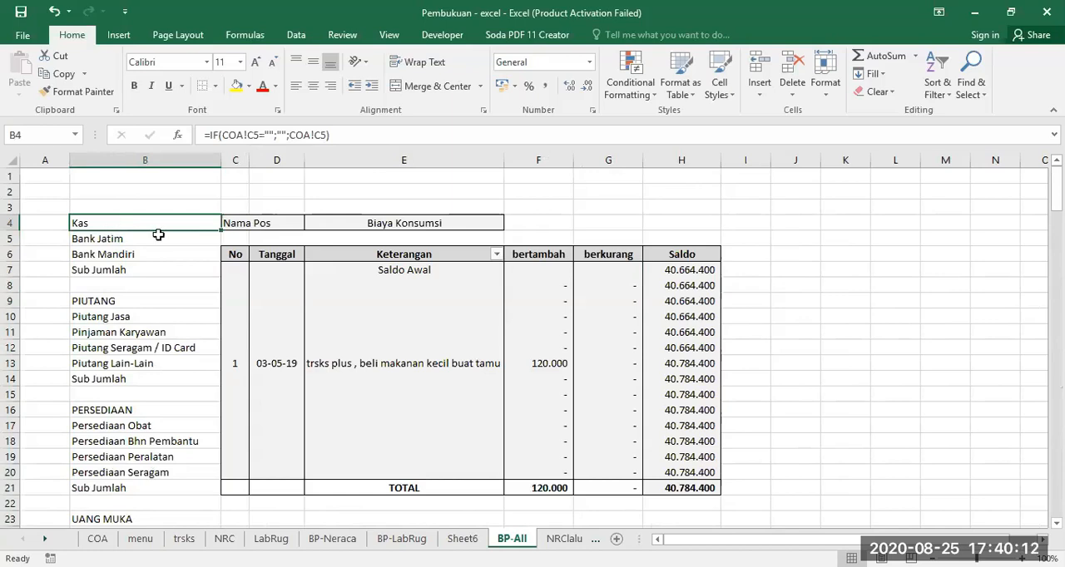
scroll(167, 299, "down", 20)
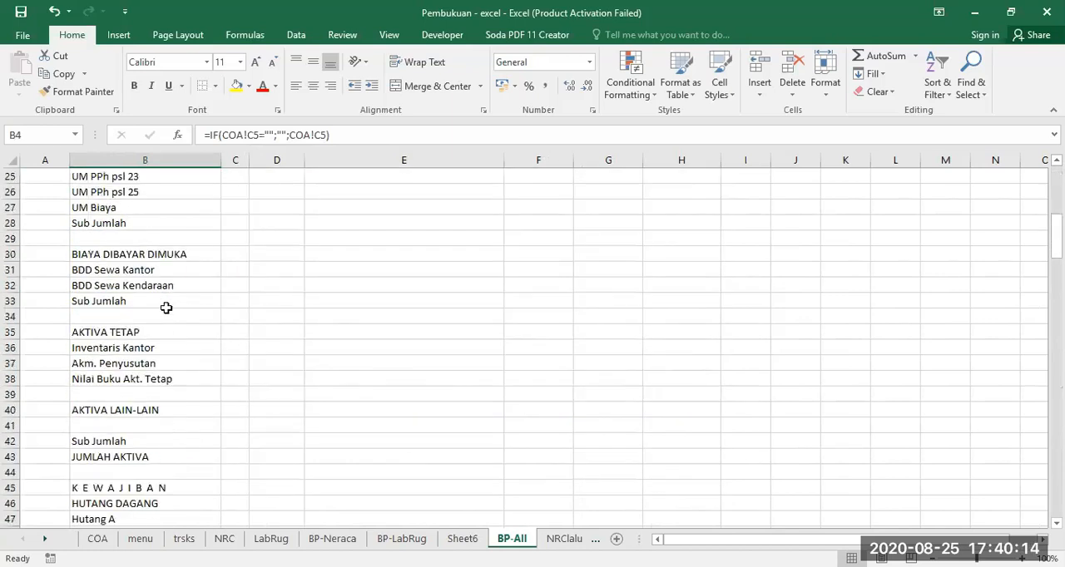
scroll(169, 312, "down", 16)
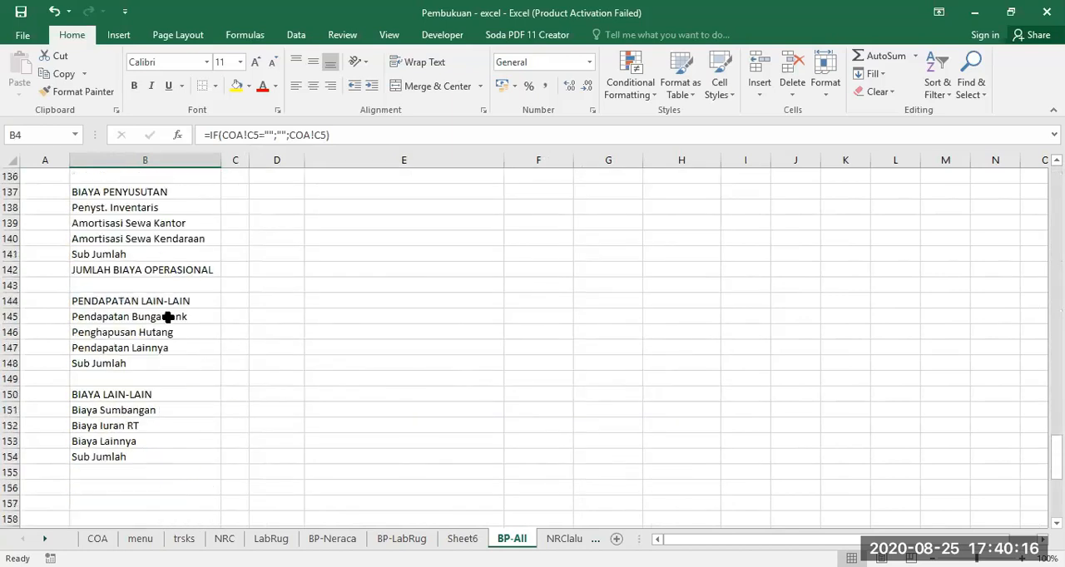
scroll(167, 317, "up", 8)
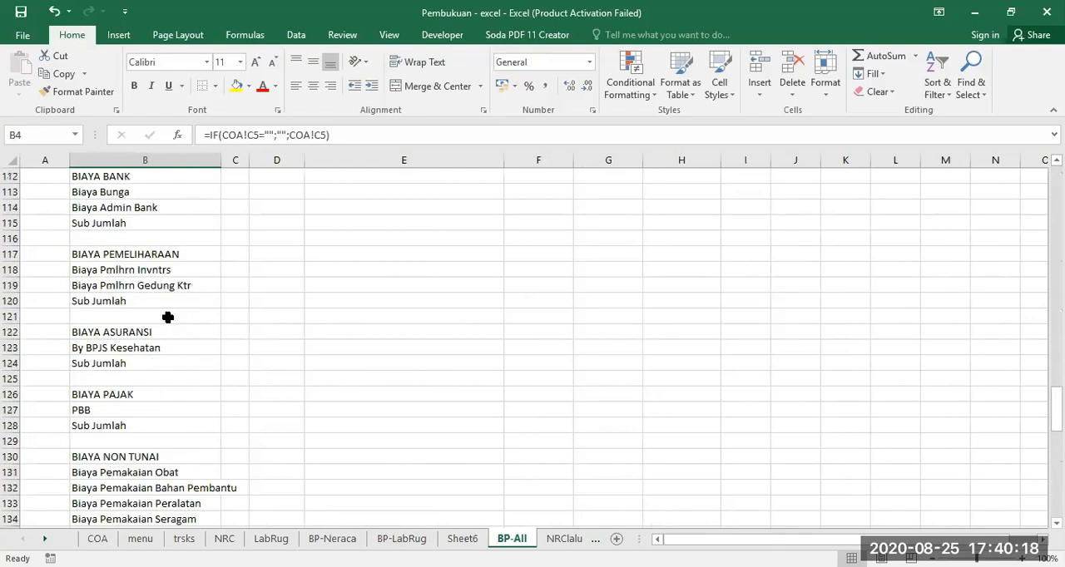
On the COA sheet, insert a blank row above Htg Sewa in the HUTANG LAIN2 group
scroll(167, 317, "up", 14)
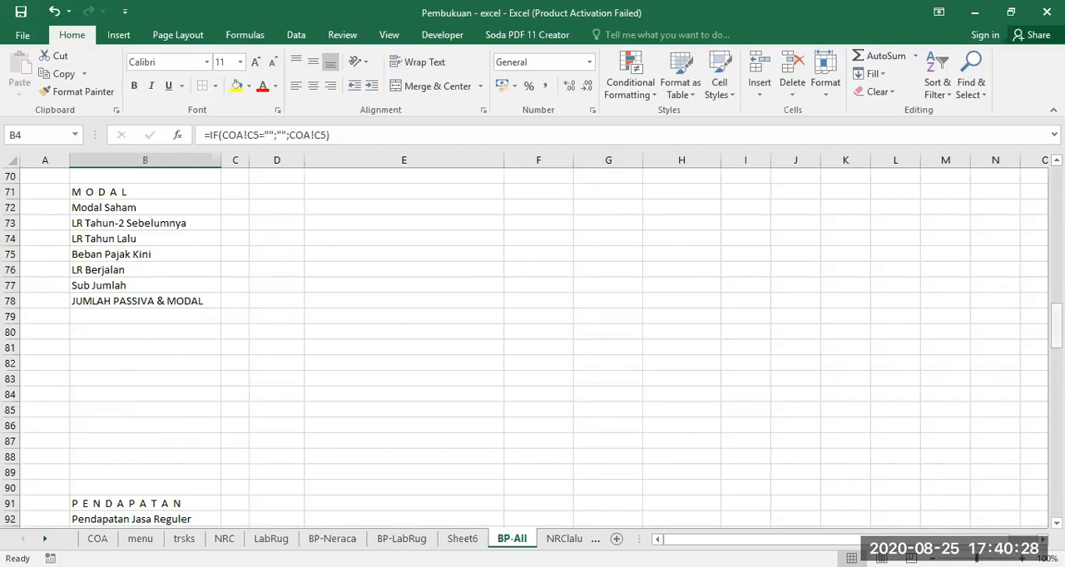
left_click_drag(1057, 327, 1057, 187)
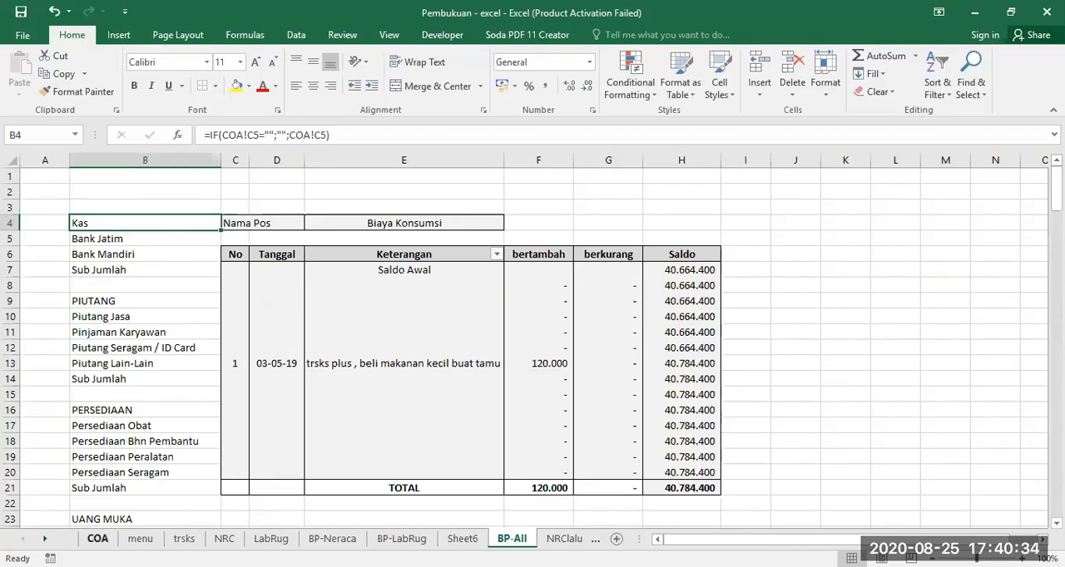
left_click(97, 538)
scroll(226, 373, "up", 8)
scroll(225, 373, "up", 7)
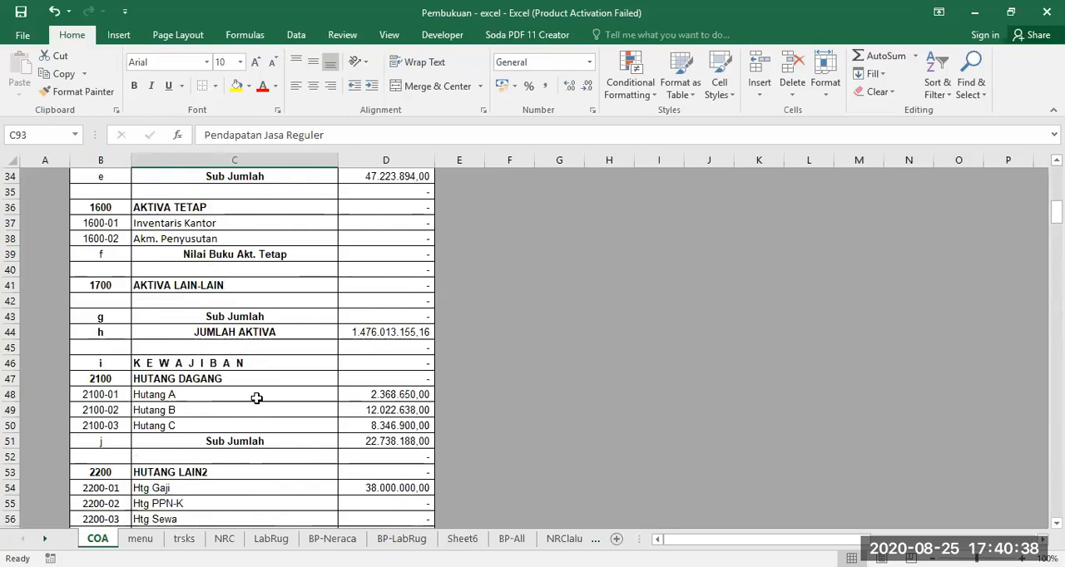
scroll(256, 398, "down", 3)
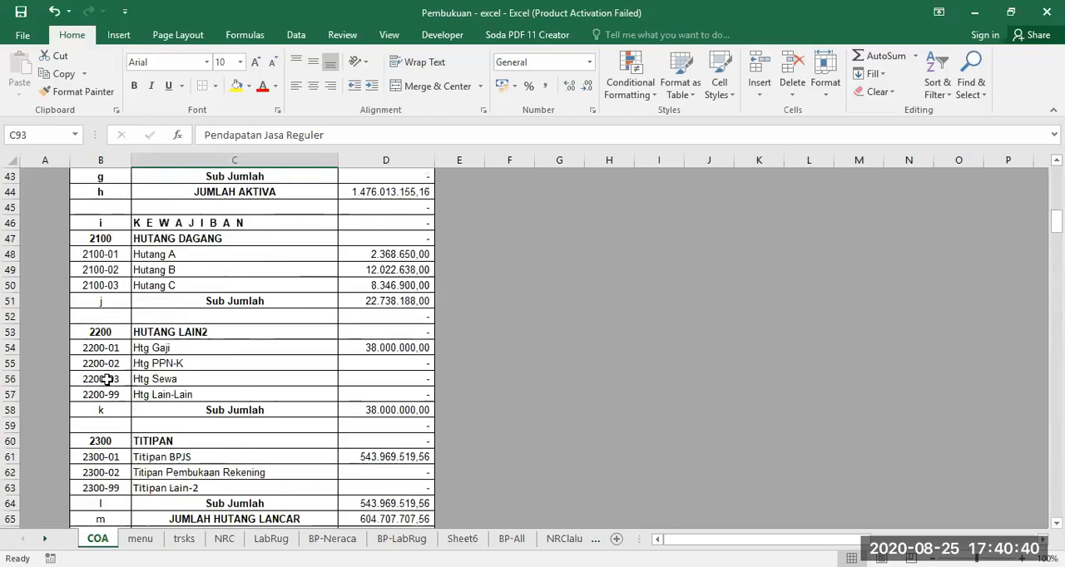
left_click(13, 379)
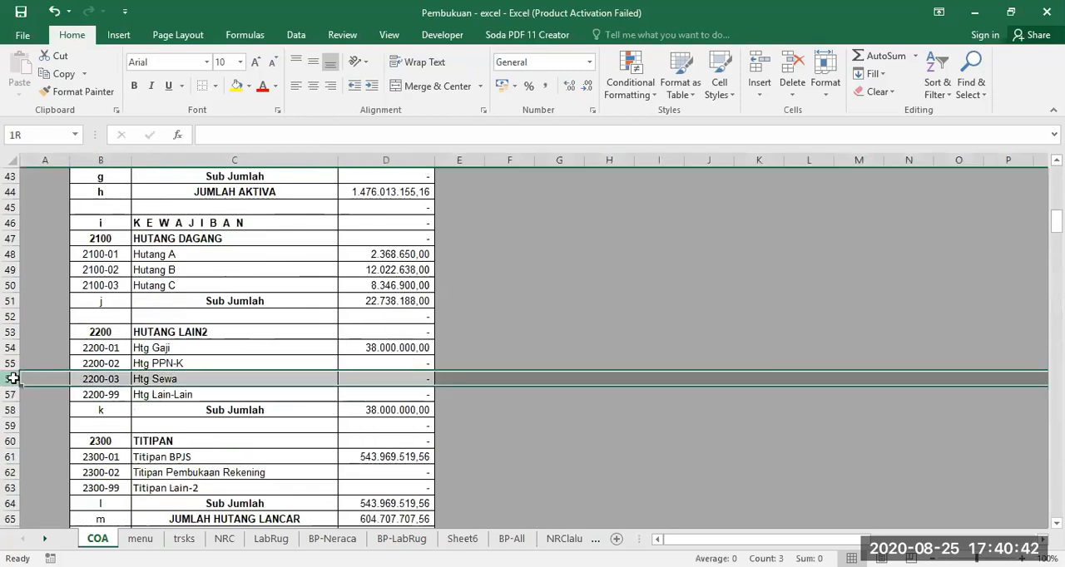
right_click(13, 378)
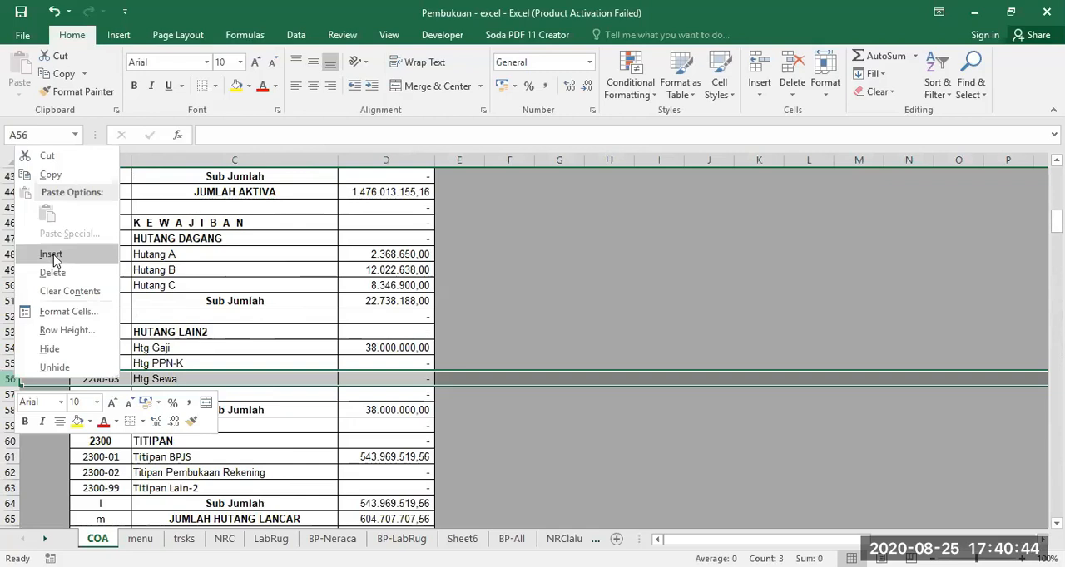
left_click(50, 253)
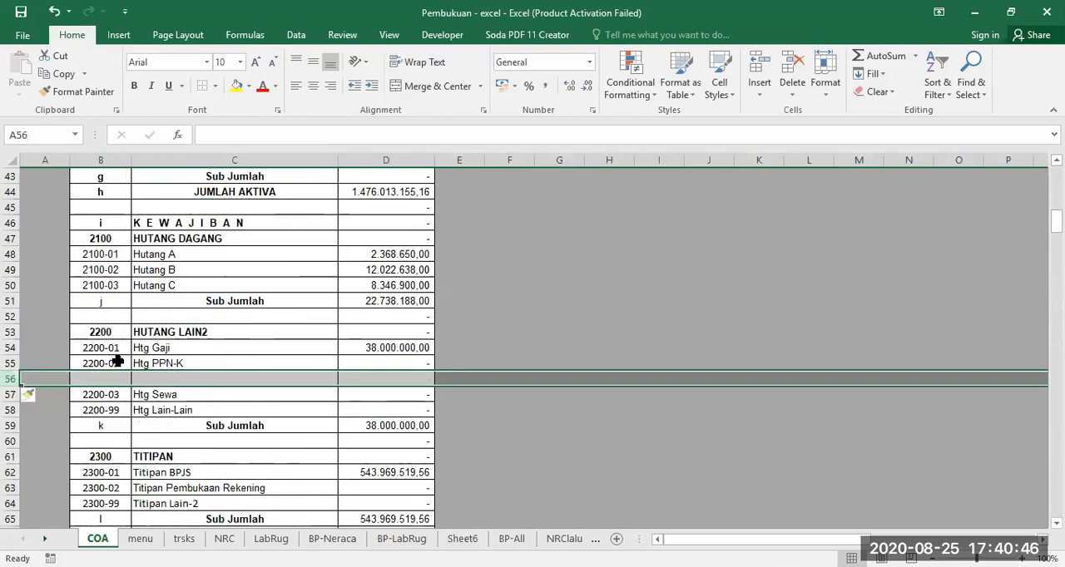
Fill the account codes from 2200-02 in B55 down to the Htg Lain-Lain row and name the account in C56 Htg Baru
left_click(117, 364)
left_click_drag(131, 370, 133, 414)
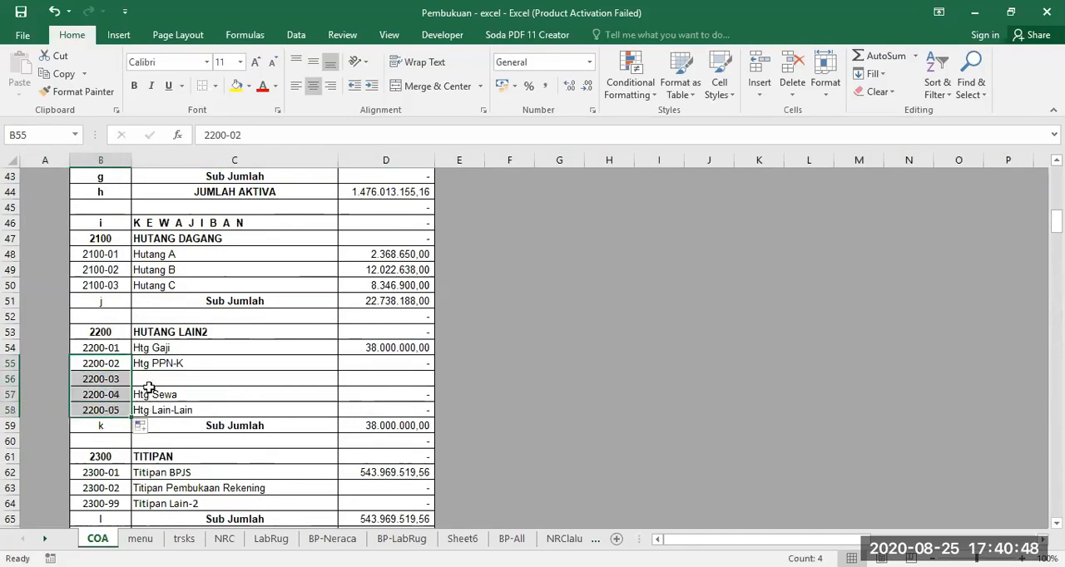
left_click(147, 378)
type("H")
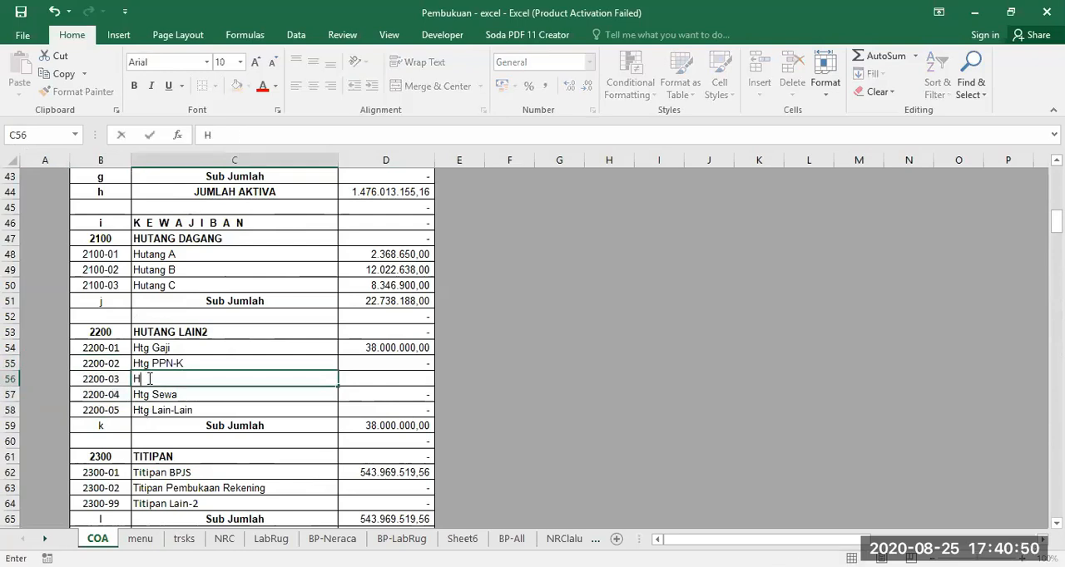
type("tg Baru")
key("Return")
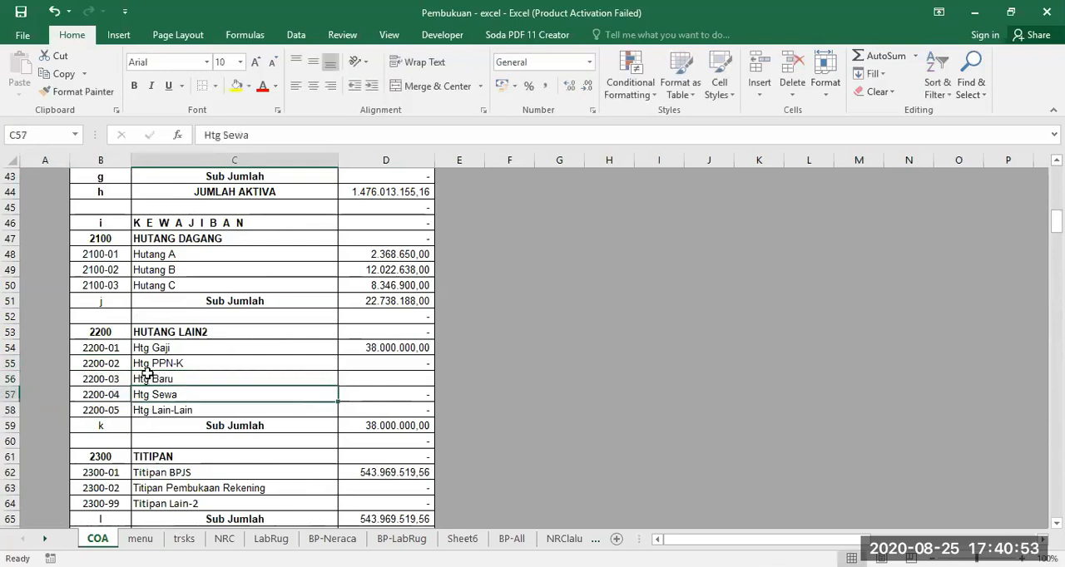
Set the account code of Htg Lain-Lain in B58 to 2200-99
left_click(111, 408)
left_click(257, 135)
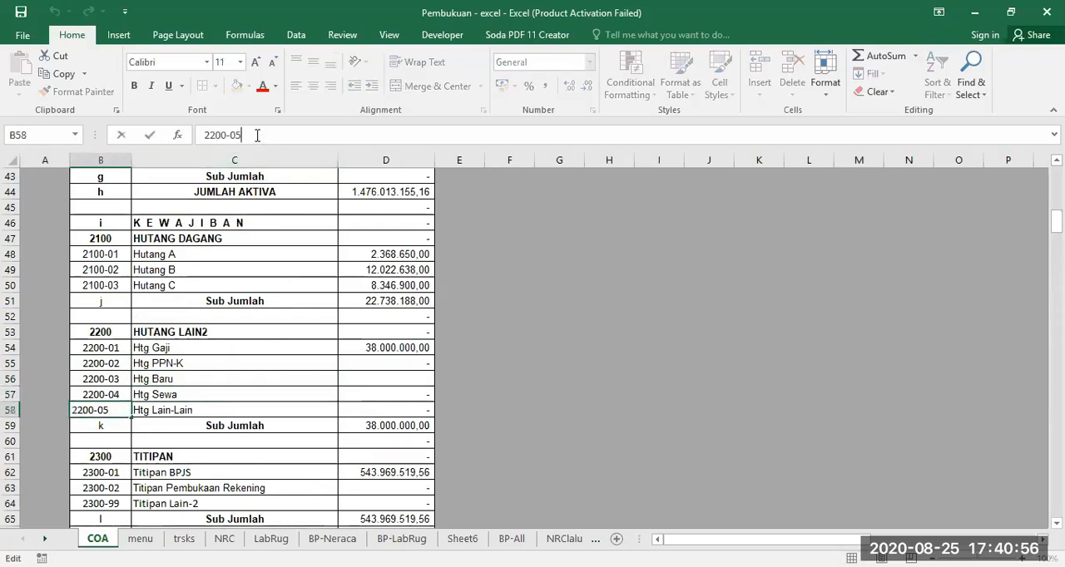
key("BackSpace")
key("BackSpace")
key("Return")
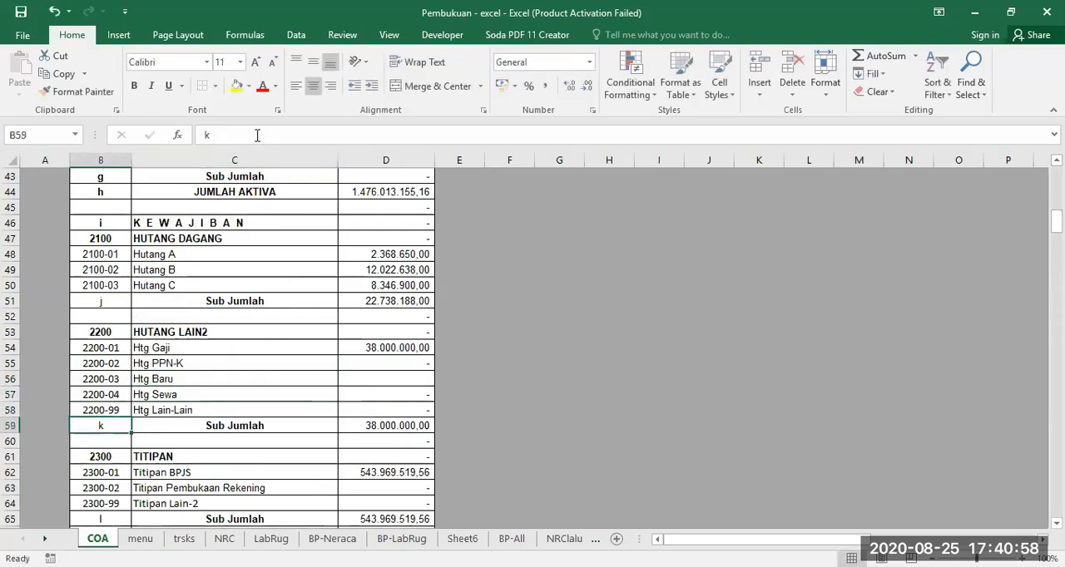
Compare the HUTANG LAIN2 accounts listed in column B of BP-All with those on the COA sheet
left_click(522, 542)
scroll(214, 372, "down", 7)
scroll(214, 372, "down", 5)
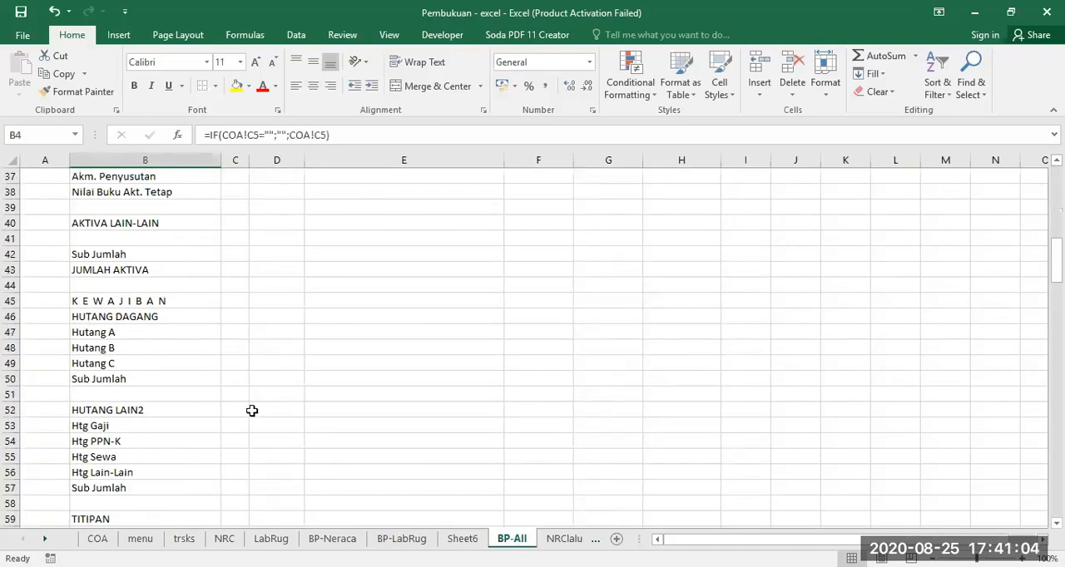
scroll(152, 422, "down", 2)
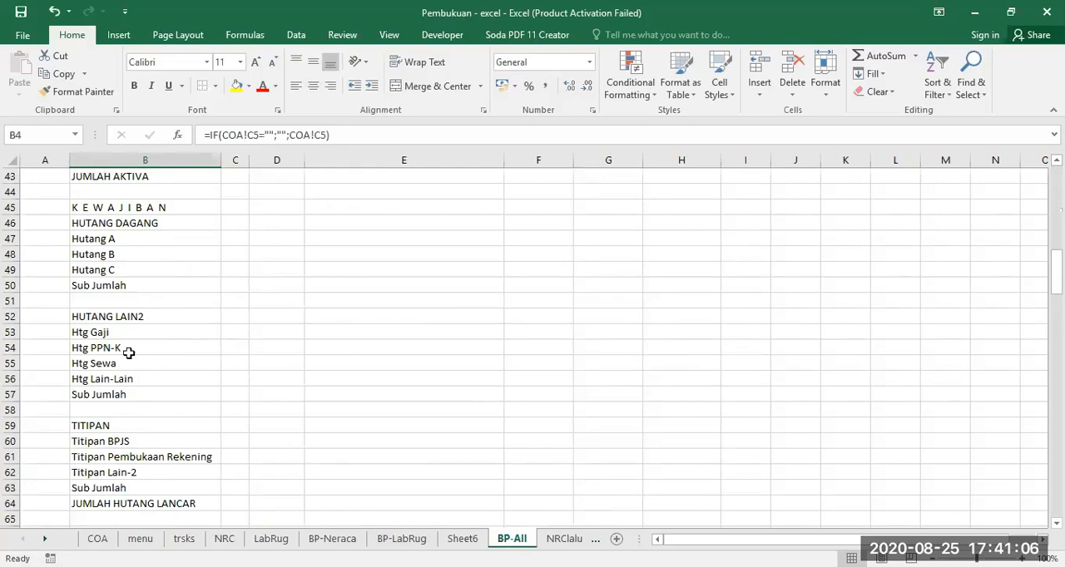
left_click(98, 539)
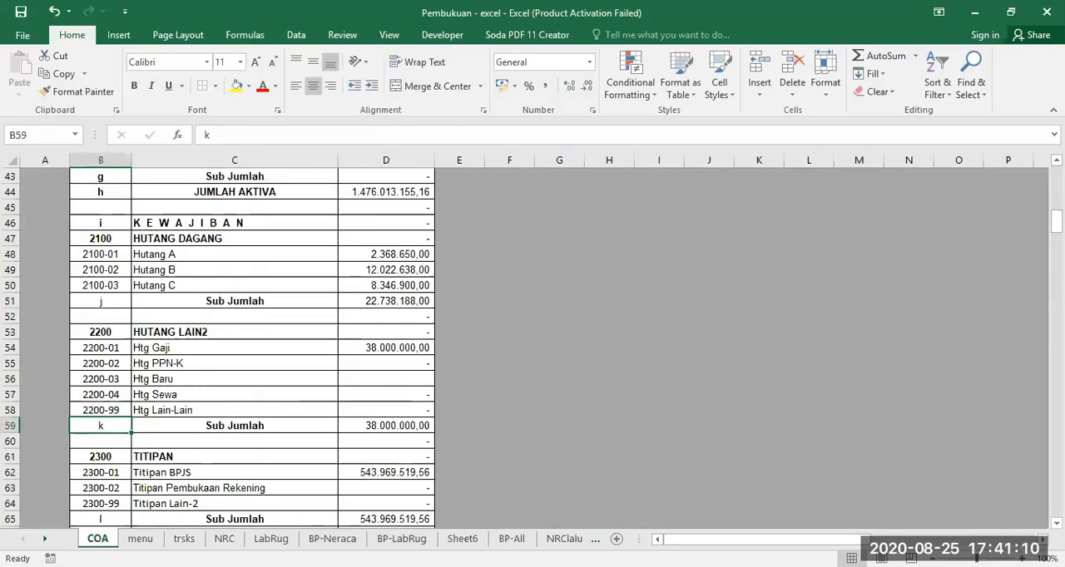
left_click(512, 539)
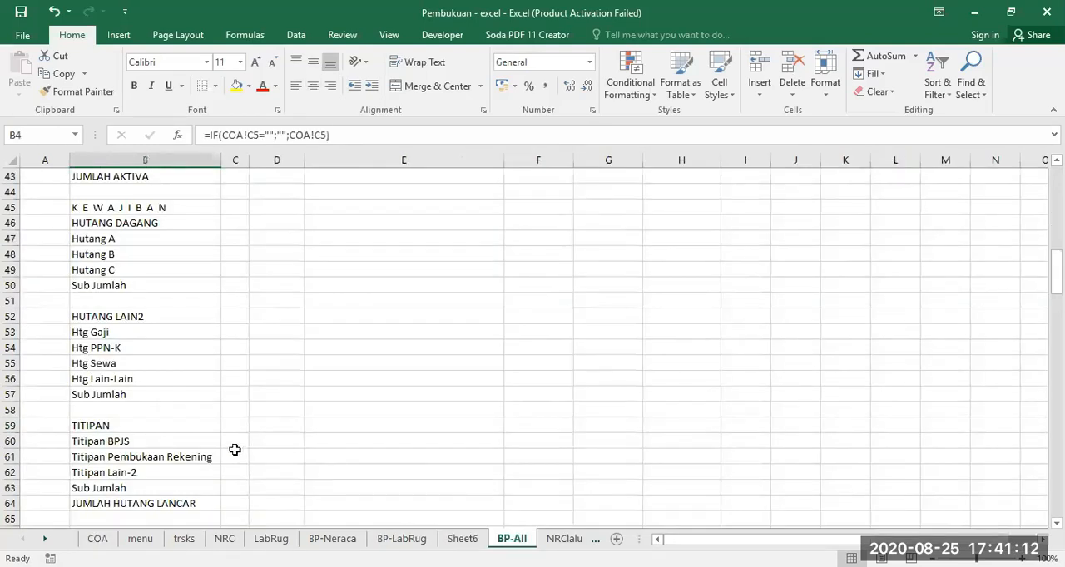
On BP-All, refill the account-name formula from Htg PPN-K in B54 down the rest of column B to include Htg Baru
left_click(118, 348)
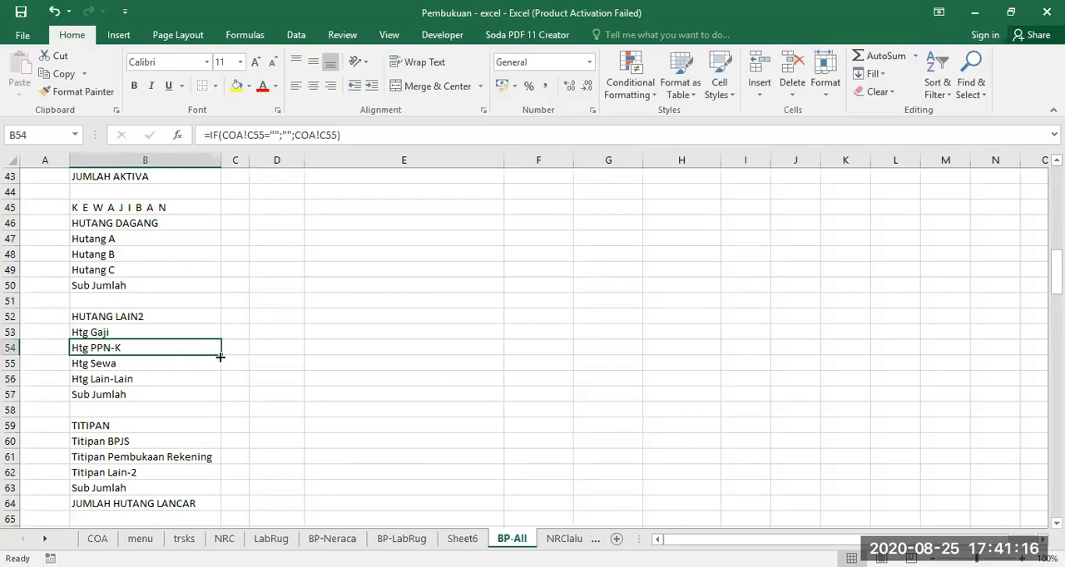
left_click_drag(220, 357, 247, 247)
scroll(226, 456, "up", 16)
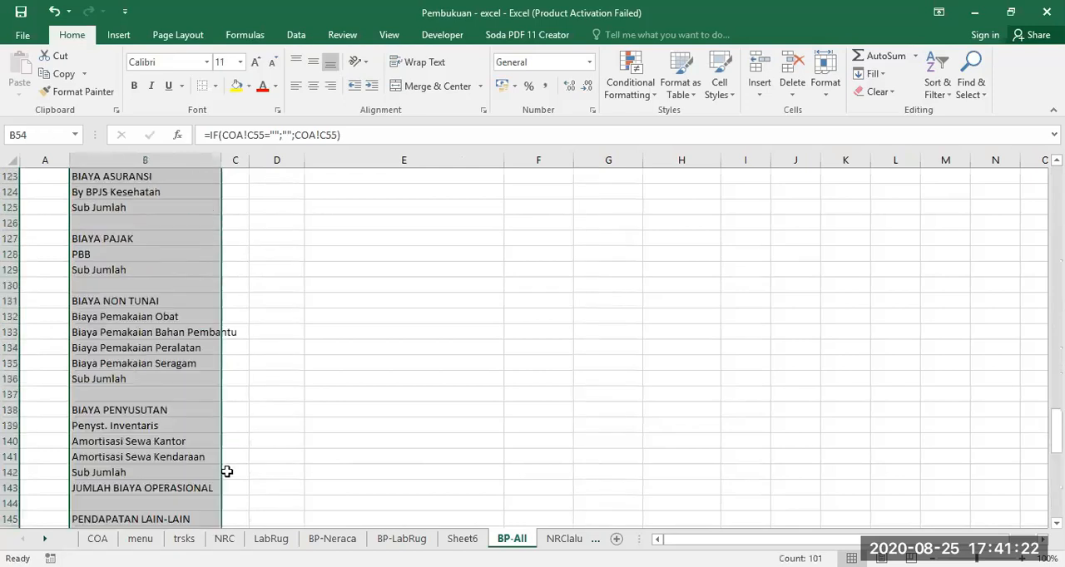
scroll(158, 449, "up", 11)
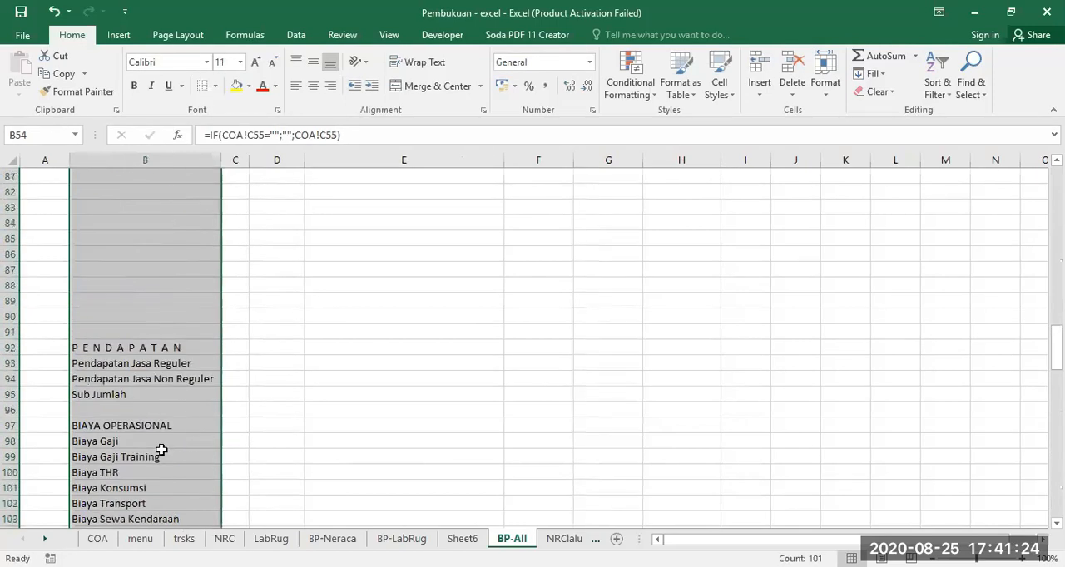
scroll(161, 449, "up", 5)
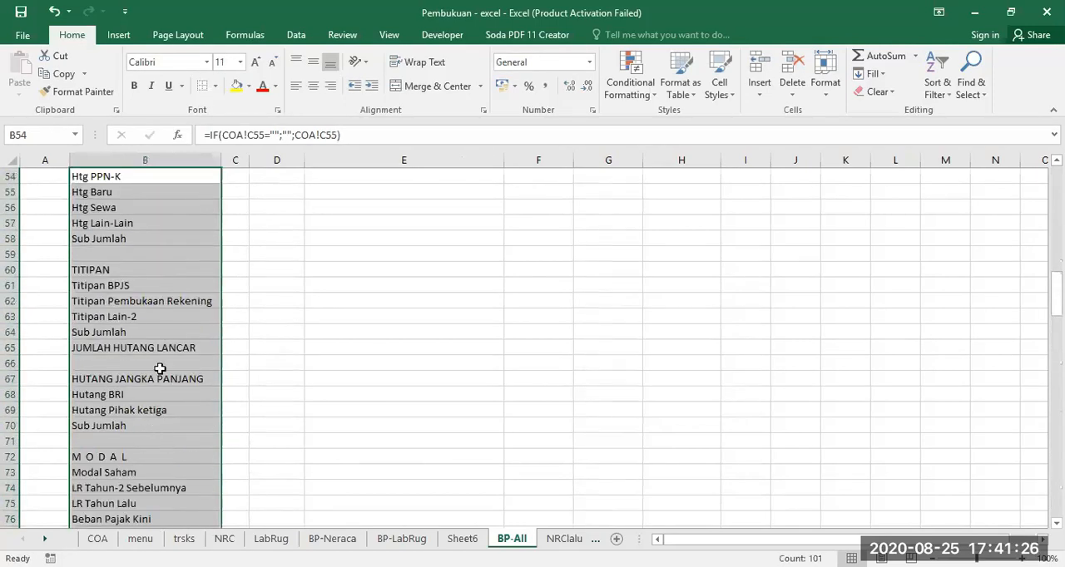
scroll(154, 370, "up", 2)
left_click(135, 284)
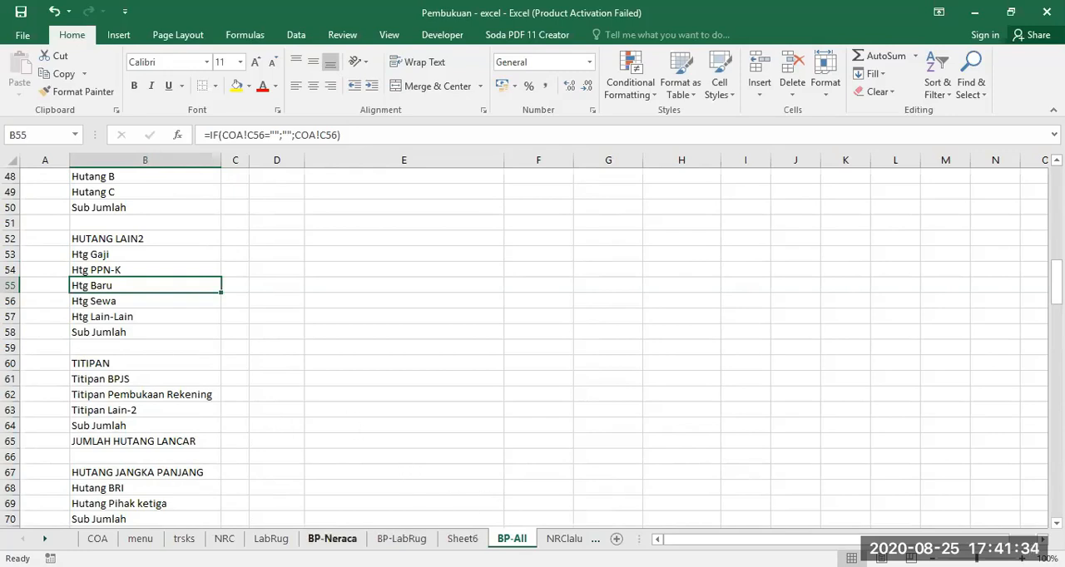
Review the BP-Neraca sheet and the account list in column B of BP-LabRug, and return to the menu sheet
left_click(332, 538)
left_click(402, 538)
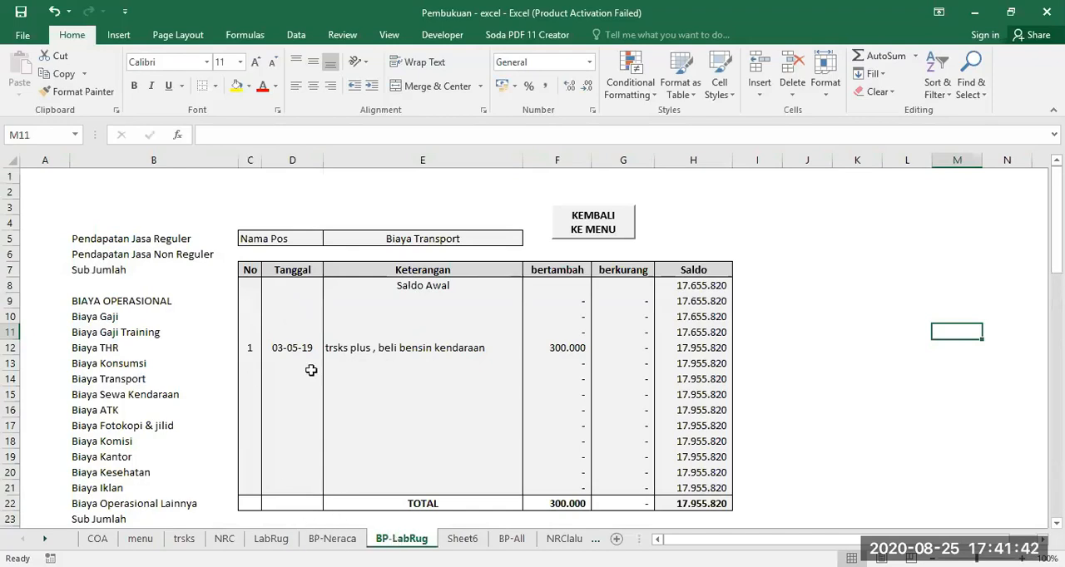
left_click(144, 160)
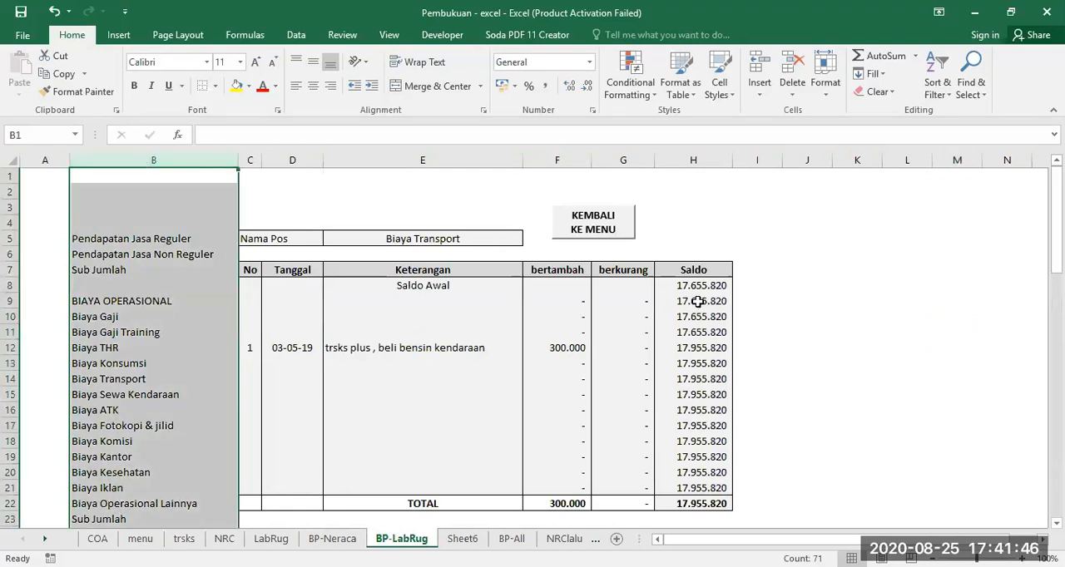
left_click(784, 331)
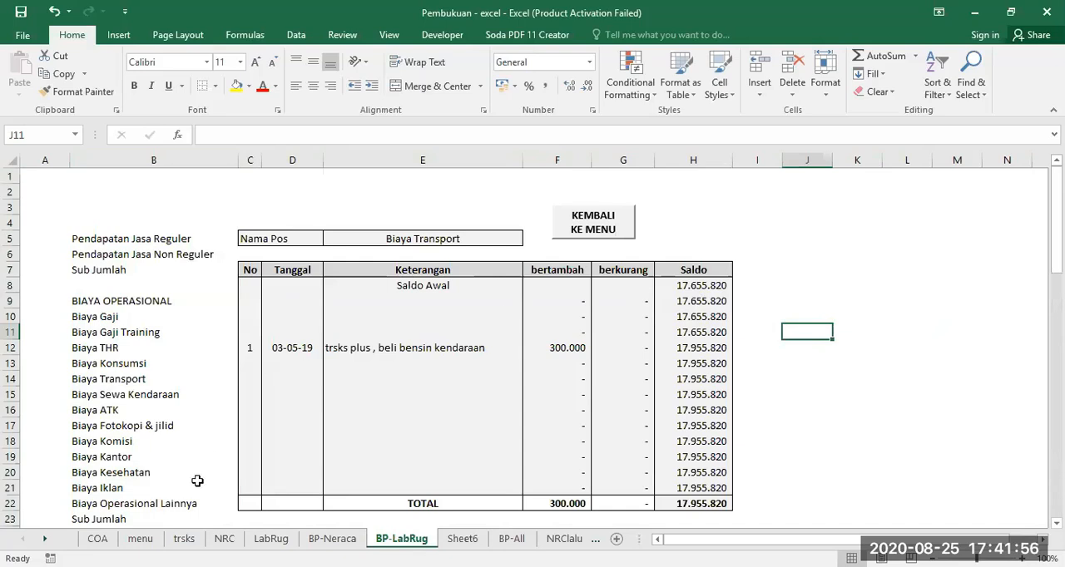
left_click(139, 539)
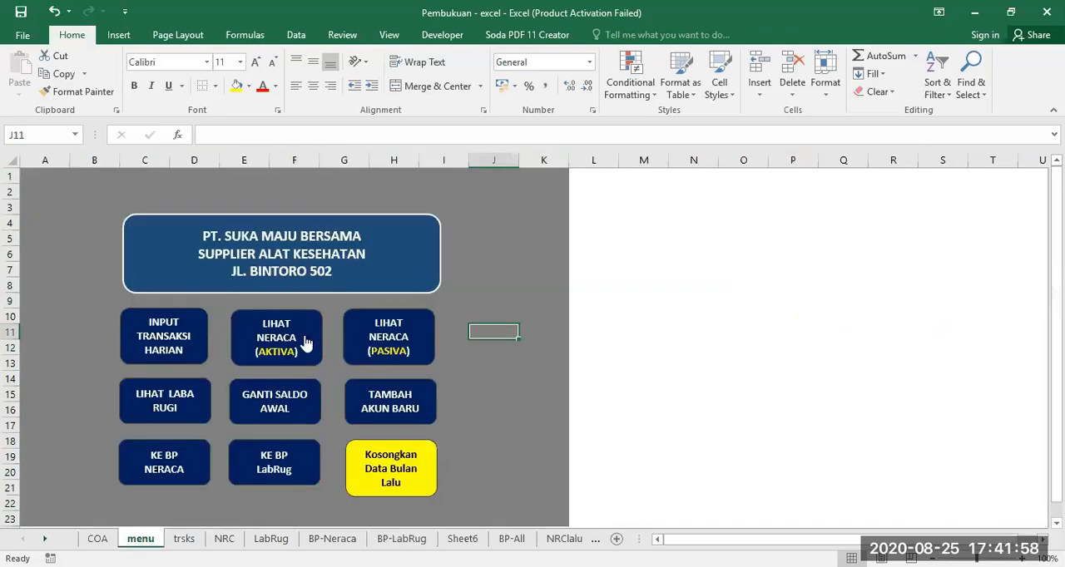